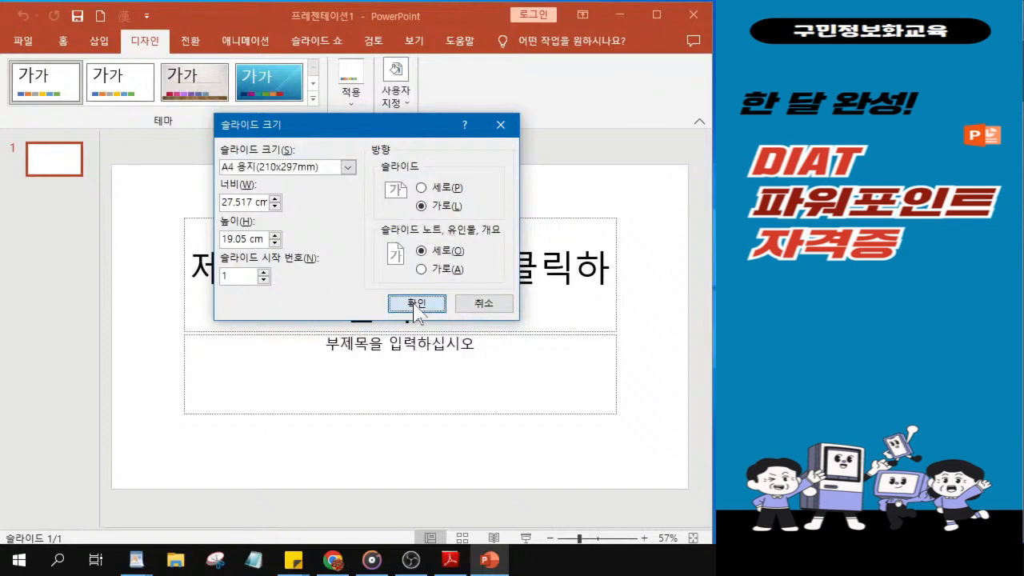
- Scale the slide content with Ensure Fit (맞춤 확인) for the A4 slide size, and apply the second plain white theme
{"action": "left_click", "coordinate": [465, 237]}
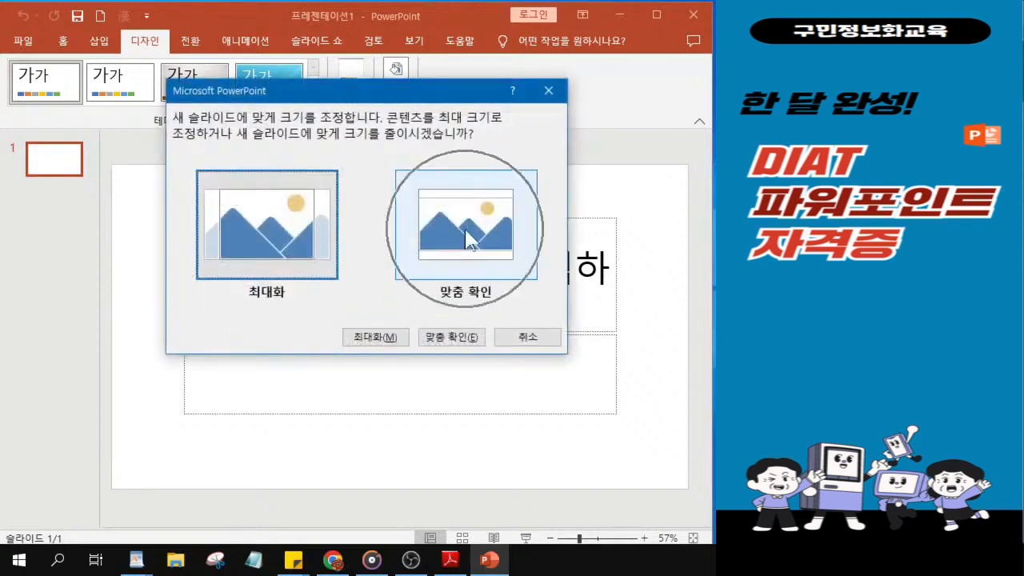
{"action": "left_click", "coordinate": [466, 237]}
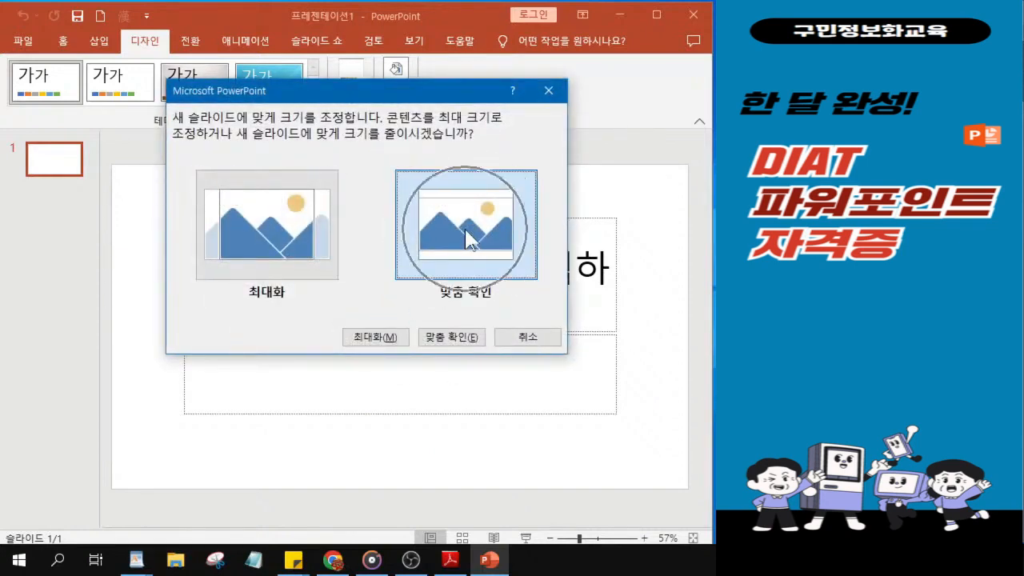
{"action": "left_click", "coordinate": [466, 237]}
{"action": "left_click", "coordinate": [465, 237]}
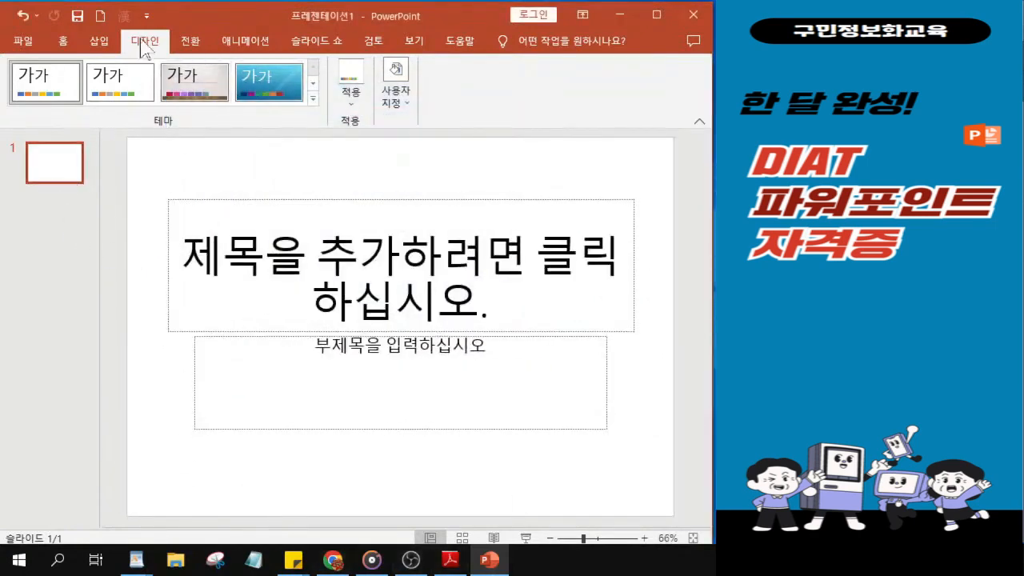
{"action": "left_click", "coordinate": [115, 93]}
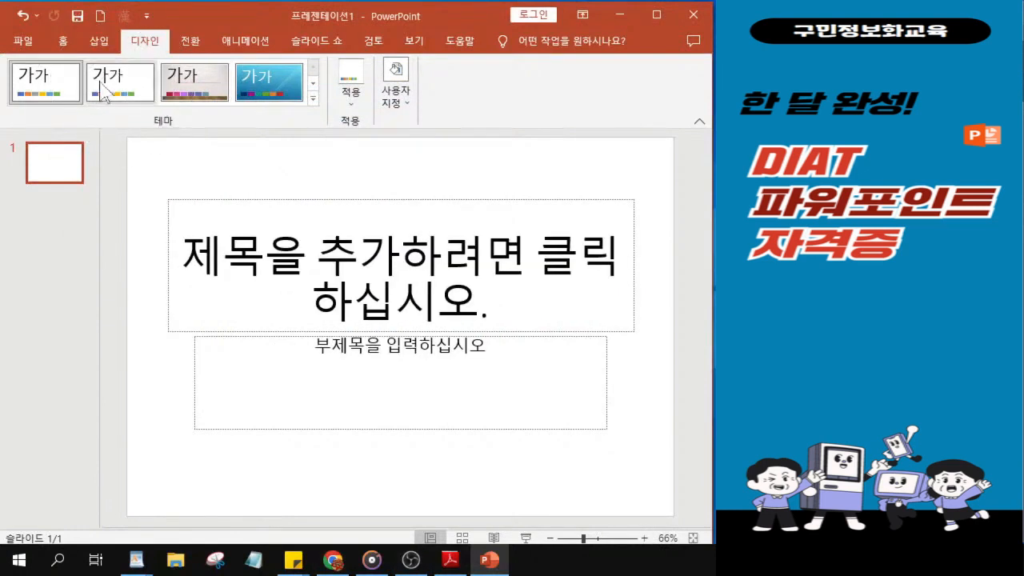
{"action": "left_click", "coordinate": [110, 92]}
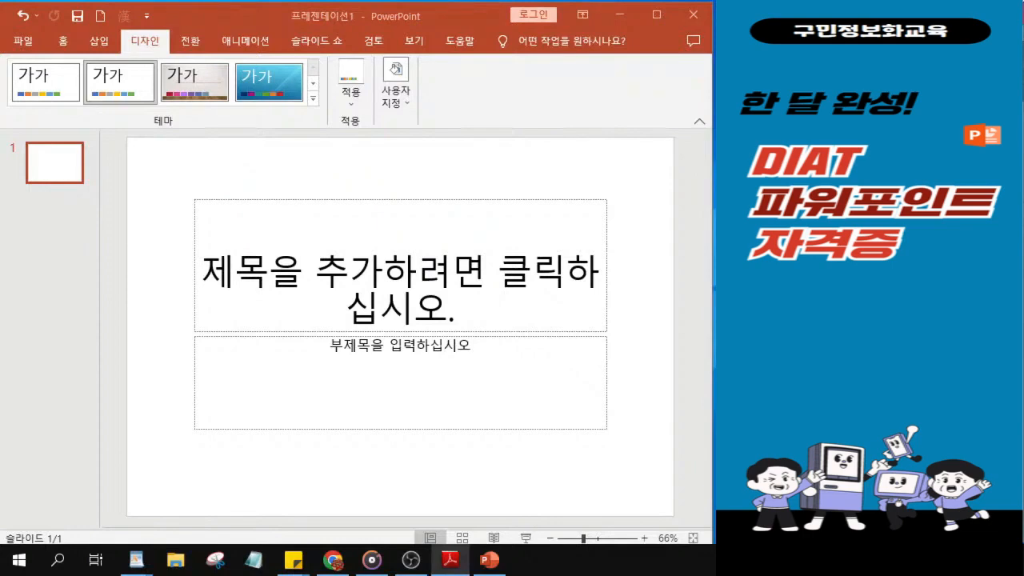
- Switch to the exam PDF in Adobe Reader and read the slide master requirements and the Slide 1 sample output
{"action": "left_click", "coordinate": [451, 560]}
{"action": "scroll", "coordinate": [483, 315], "scroll_direction": "down", "scroll_amount": 3}
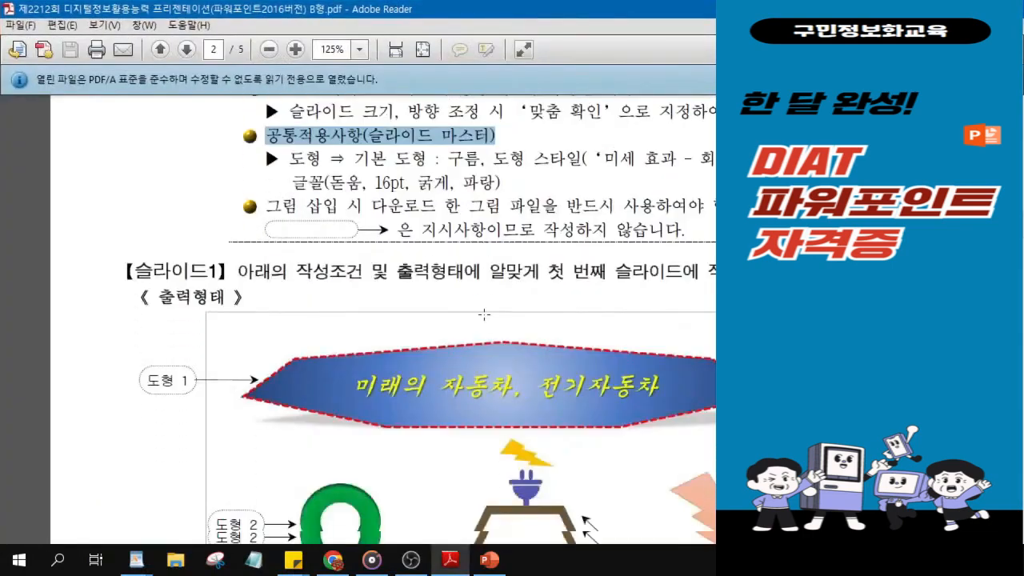
{"action": "scroll", "coordinate": [484, 315], "scroll_direction": "down", "scroll_amount": 3}
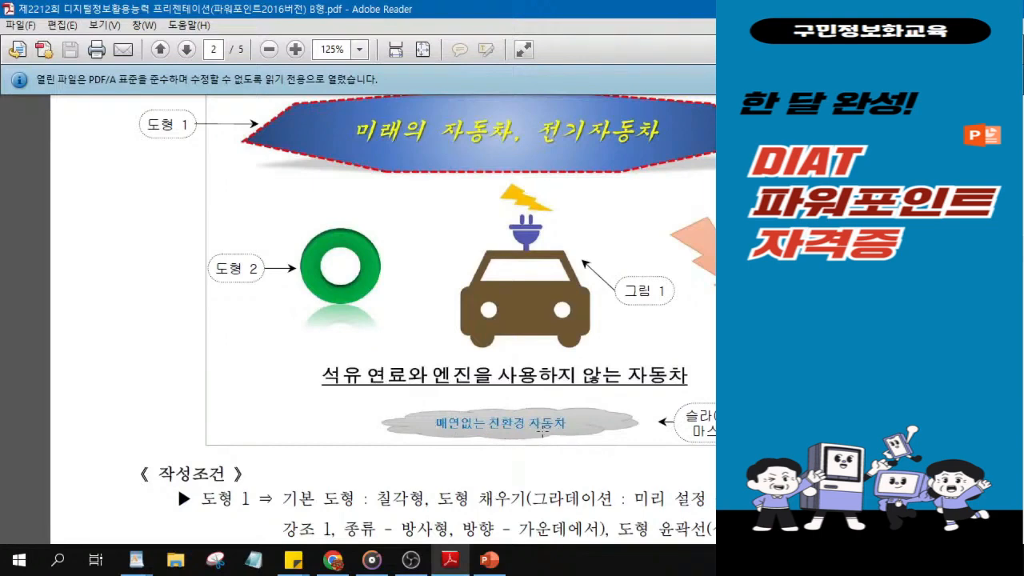
{"action": "left_click_drag", "start_coordinate": [665, 10], "coordinate": [1023, 22]}
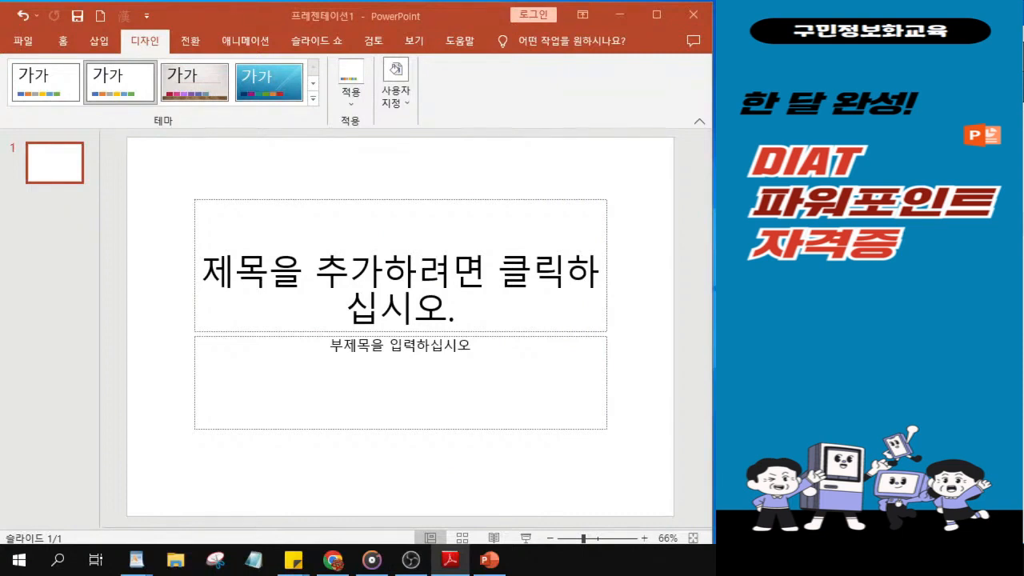
- Return to PowerPoint and switch the presentation to the slide master view (슬라이드 마스터)
{"action": "left_click", "coordinate": [413, 43]}
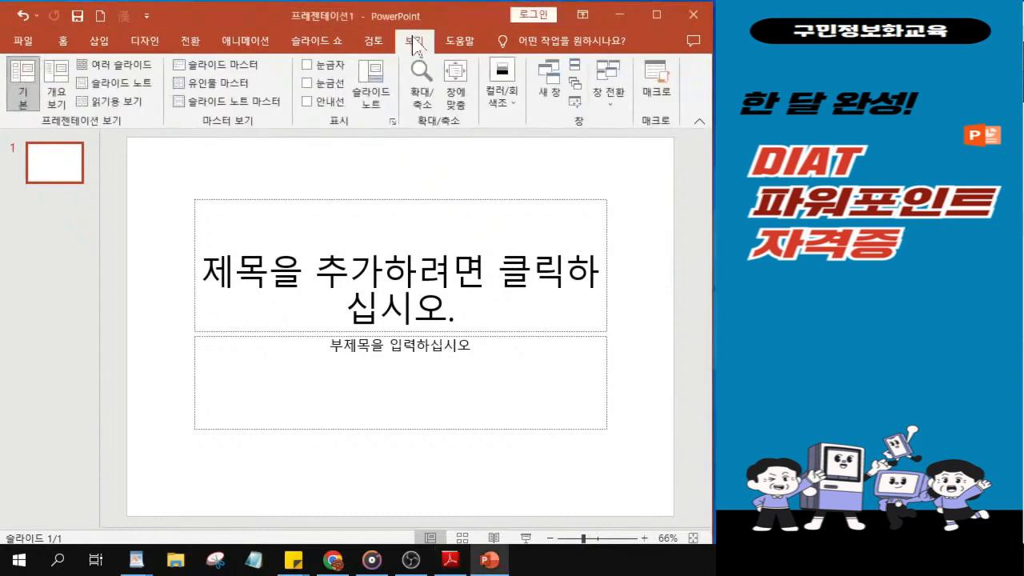
{"action": "left_click", "coordinate": [413, 43]}
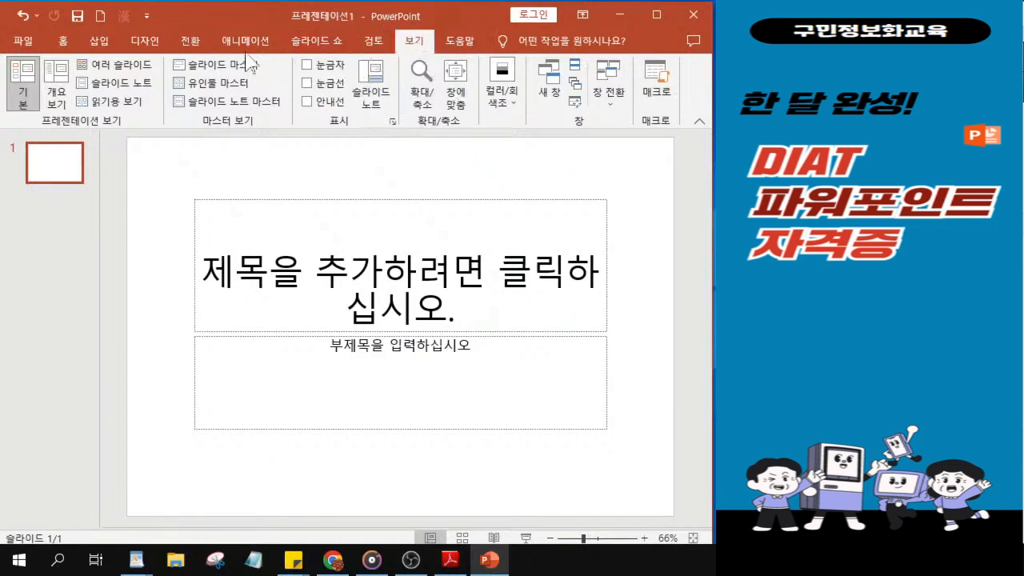
{"action": "left_click", "coordinate": [207, 68]}
{"action": "key", "text": "ctrl"}
{"action": "key", "text": "ctrl"}
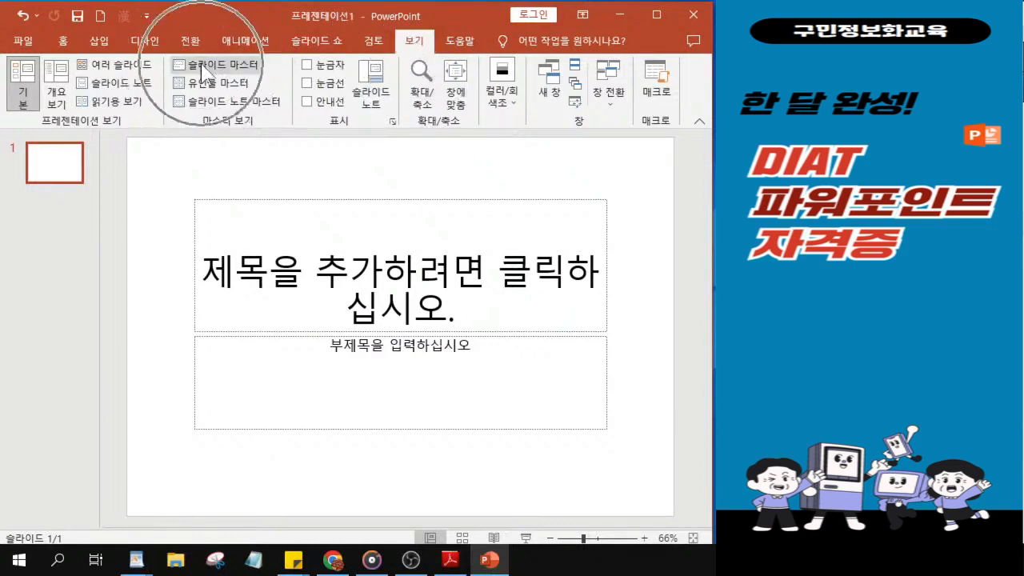
{"action": "key", "text": "ctrl"}
{"action": "key", "text": "ctrl"}
{"action": "key", "text": "ctrl"}
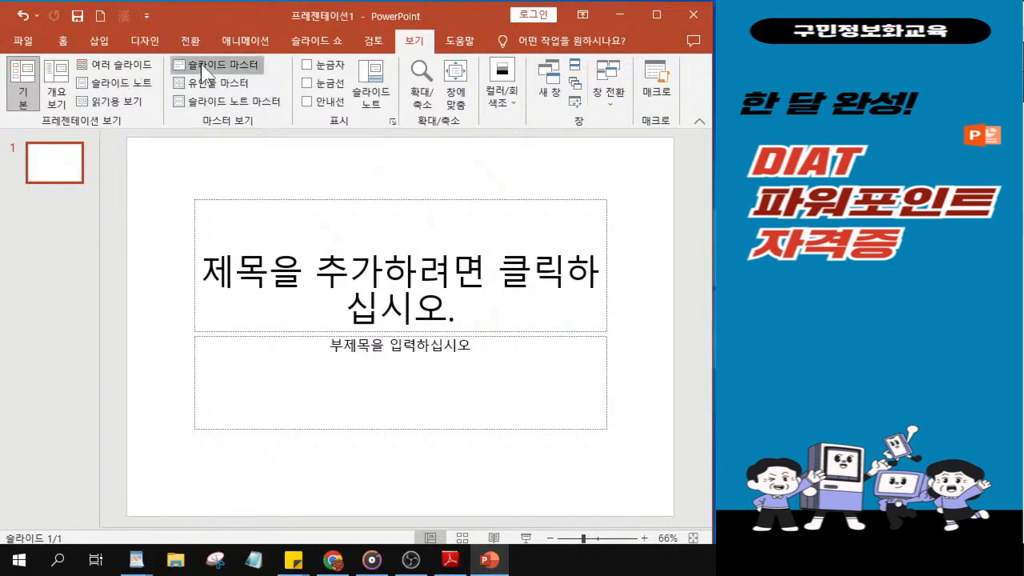
{"action": "left_click", "coordinate": [206, 69]}
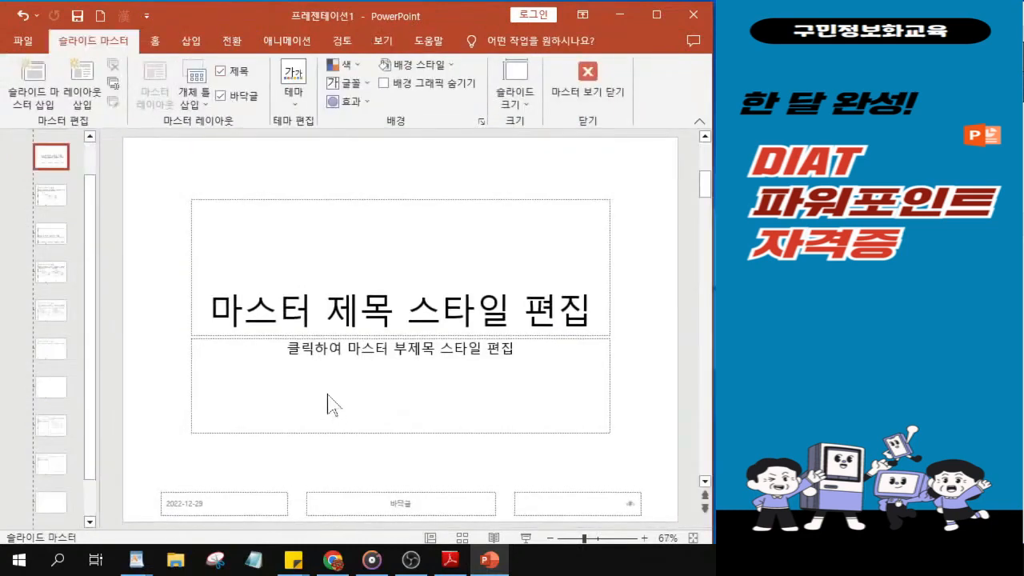
- Select the top-level slide master above its layouts, adjusting the thumbnail pane width
{"action": "scroll", "coordinate": [90, 273], "scroll_direction": "up", "scroll_amount": 1}
{"action": "left_click_drag", "start_coordinate": [98, 271], "coordinate": [174, 288]}
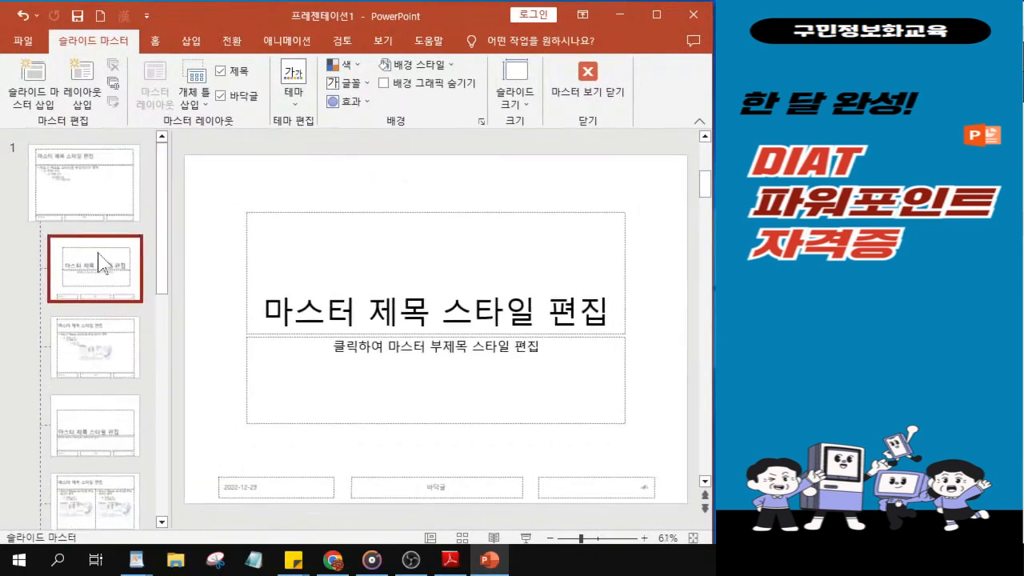
{"action": "left_click", "coordinate": [74, 186]}
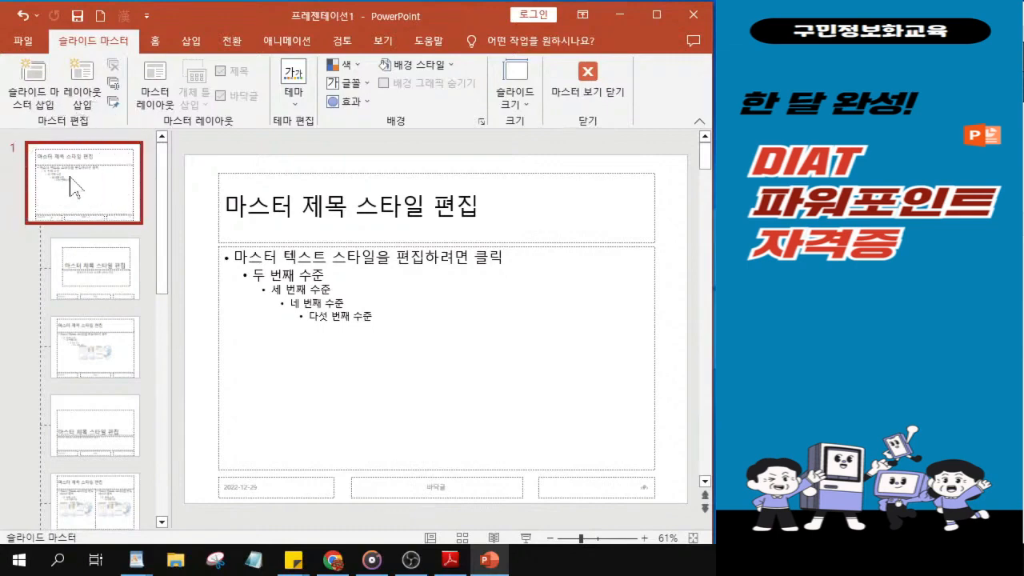
{"action": "left_click_drag", "start_coordinate": [168, 338], "coordinate": [115, 336]}
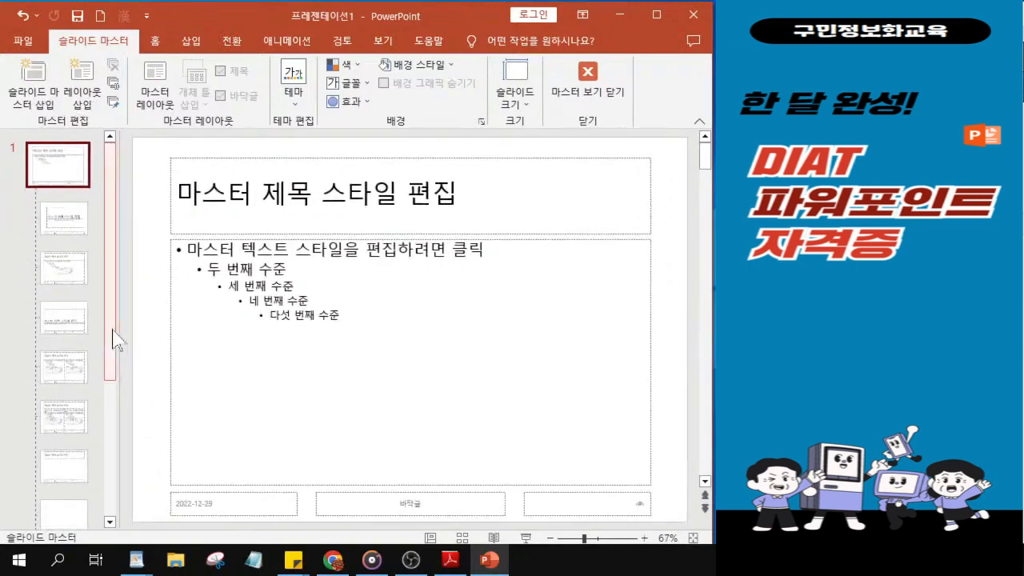
- Draw a wide, flat cloud (구름) from the basic shapes over the slide master's centre footer placeholder
{"action": "left_click", "coordinate": [156, 43]}
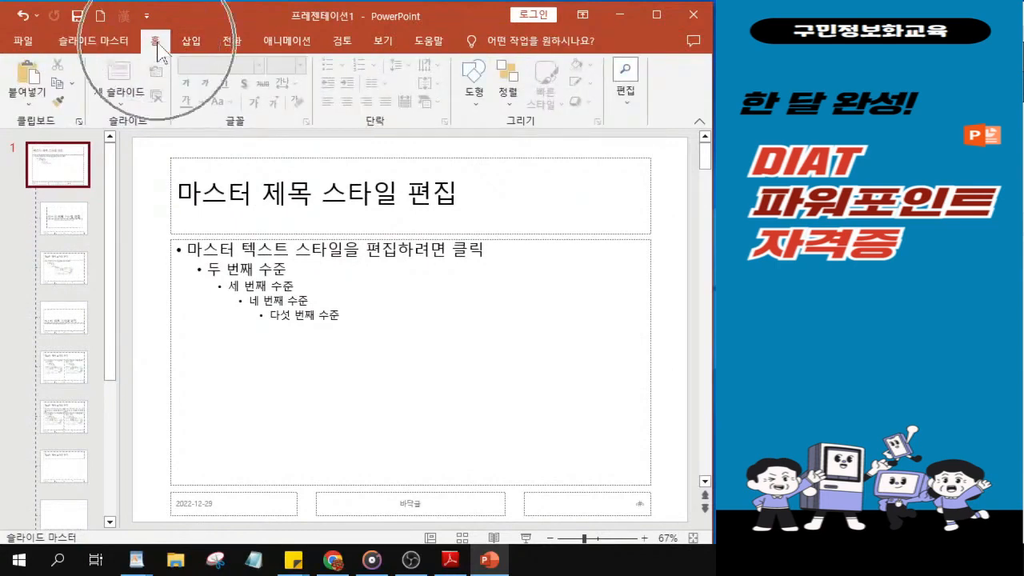
{"action": "left_click", "coordinate": [474, 104]}
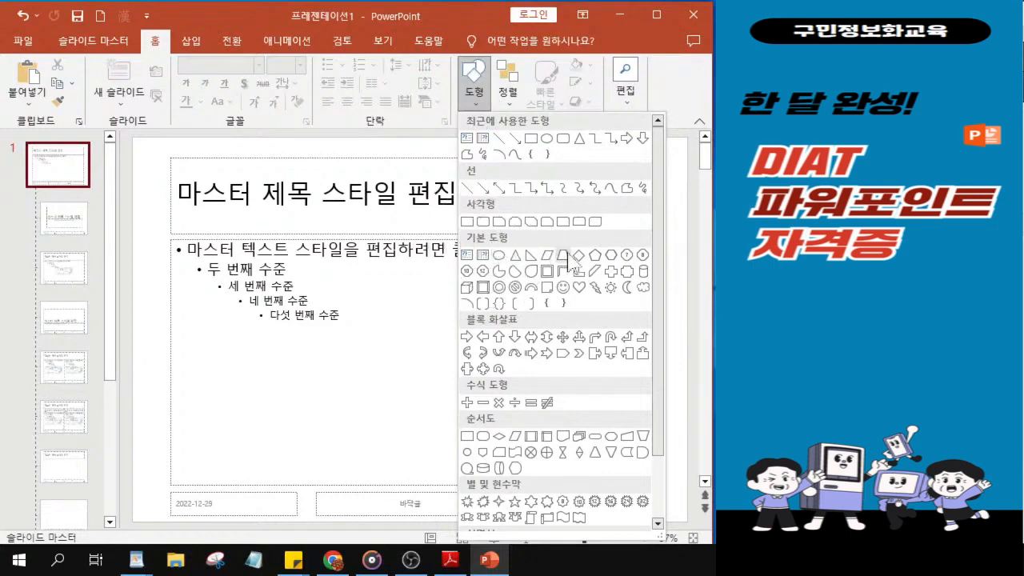
{"action": "left_click", "coordinate": [643, 288]}
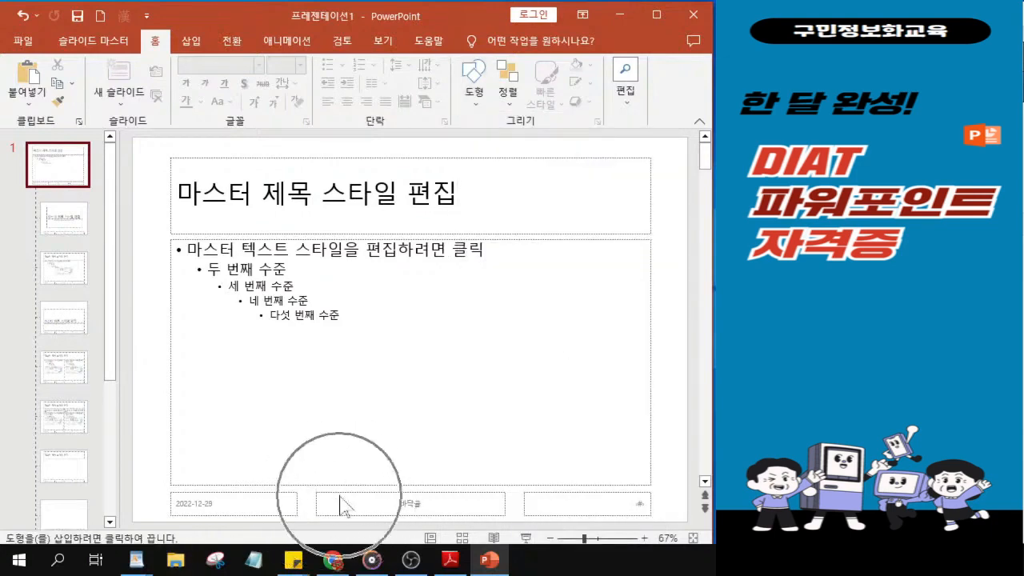
{"action": "left_click_drag", "start_coordinate": [325, 490], "coordinate": [427, 505]}
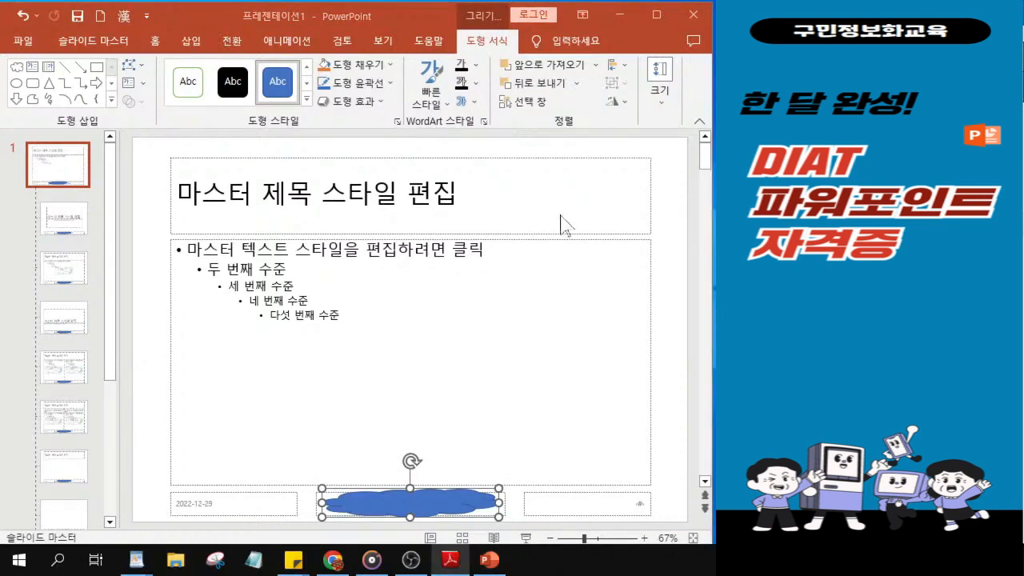
- Apply the shape style Subtle Effect - Gray, Accent 3 (미세 효과 - 회색, 강조 3) to the cloud, as the exam sheet specifies
{"action": "left_click", "coordinate": [305, 100]}
{"action": "left_click", "coordinate": [307, 99]}
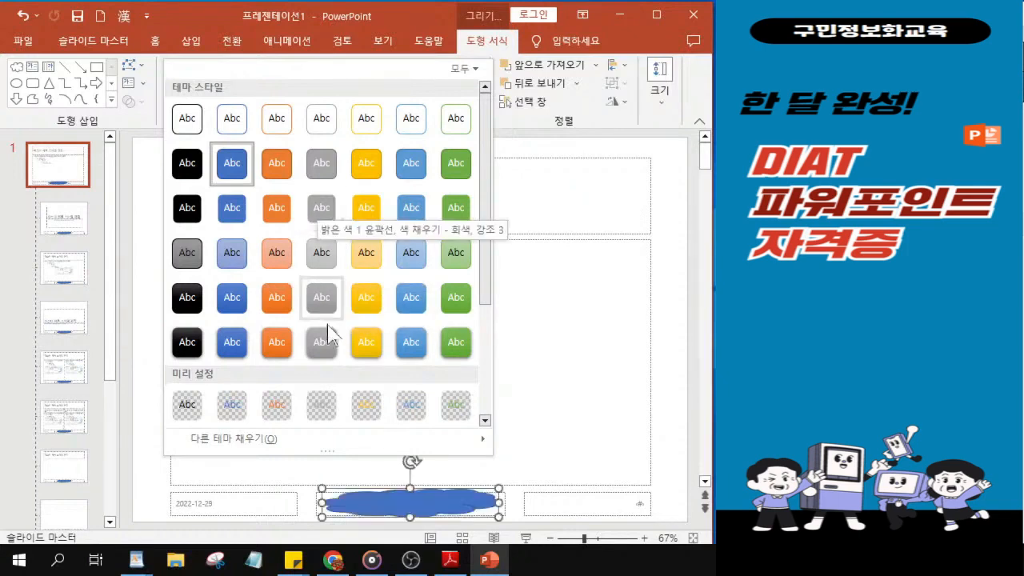
{"action": "scroll", "coordinate": [324, 344], "scroll_direction": "down", "scroll_amount": 4}
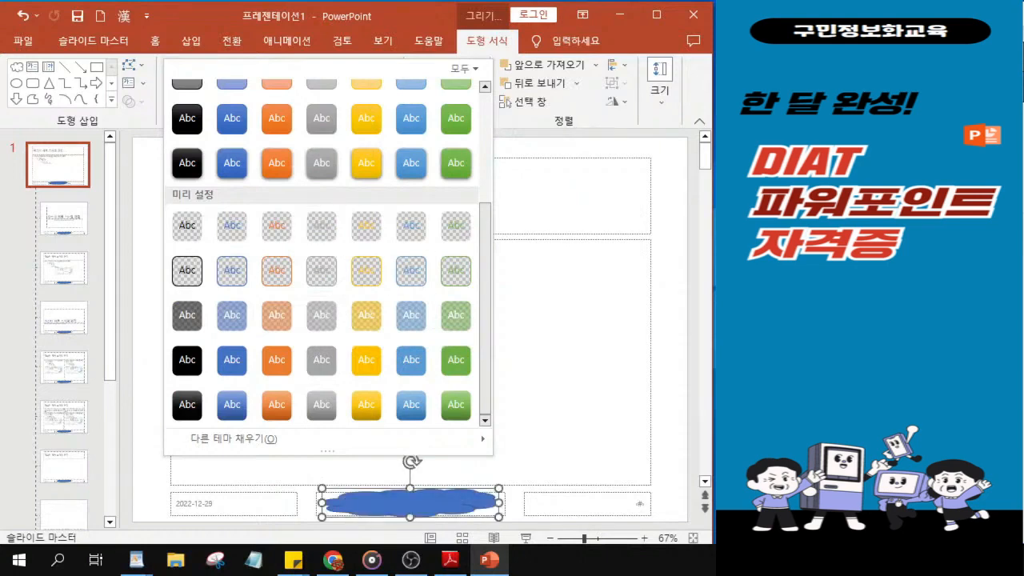
{"action": "left_click", "coordinate": [449, 560]}
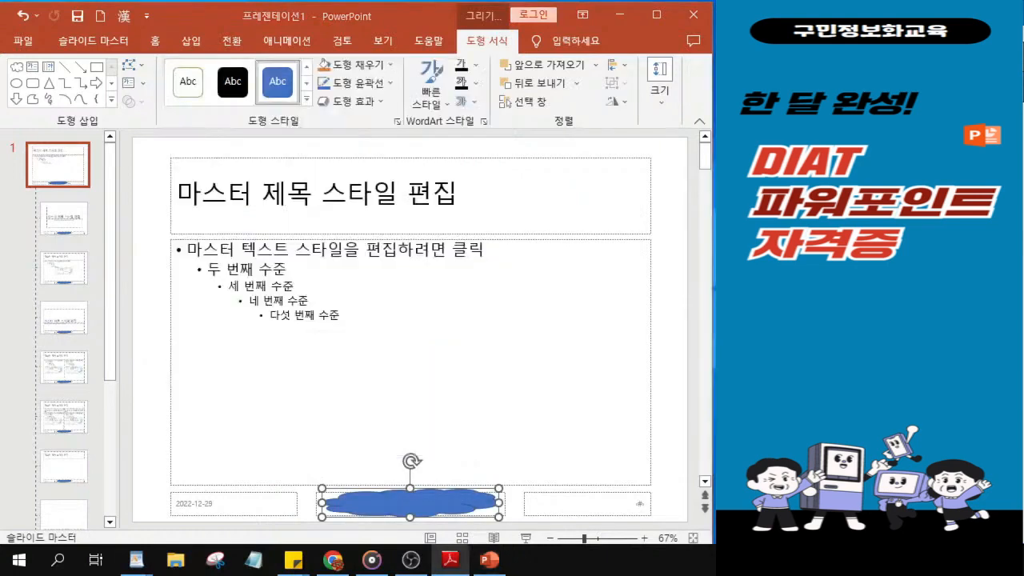
{"action": "left_click", "coordinate": [306, 100]}
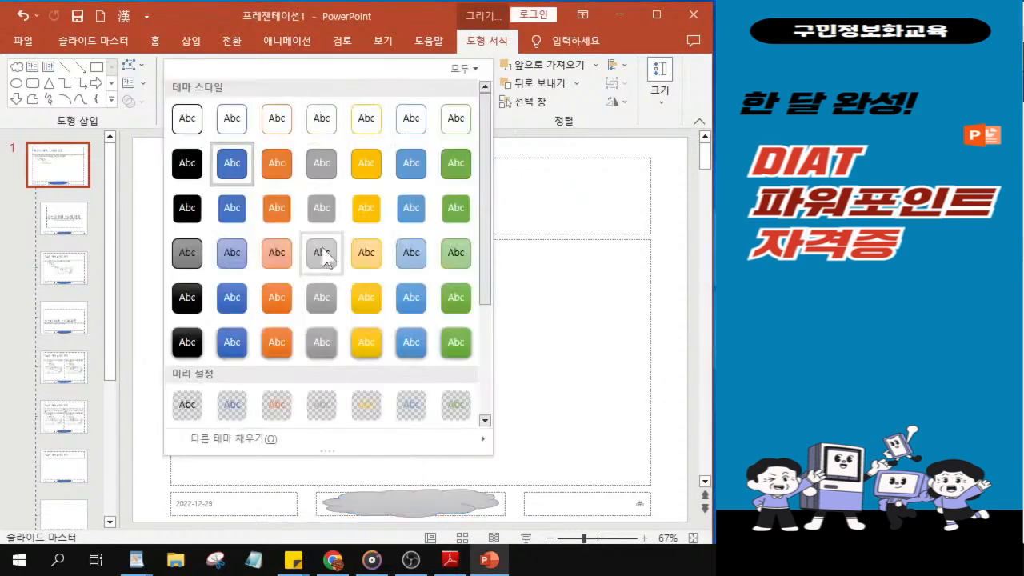
{"action": "left_click", "coordinate": [322, 253]}
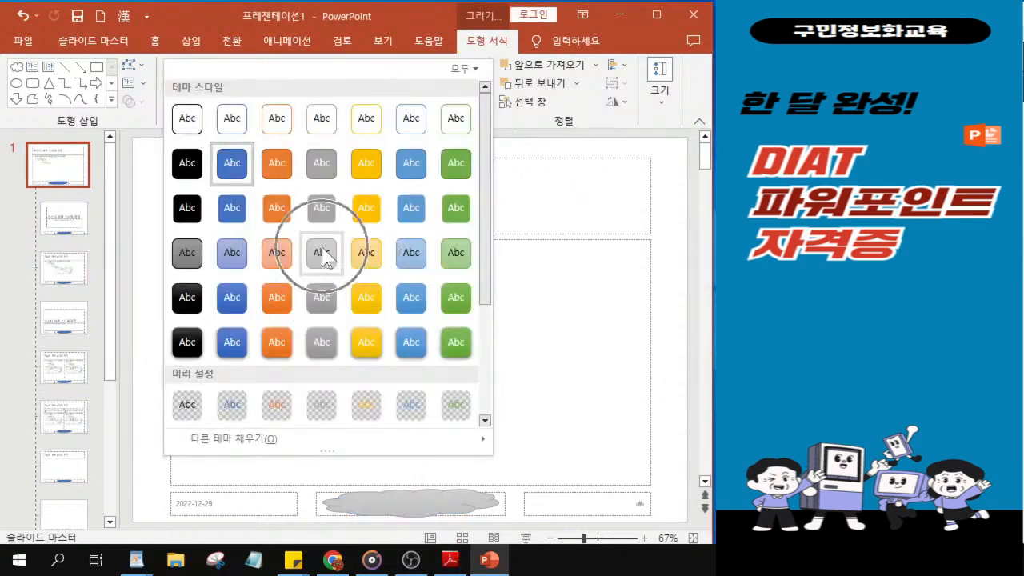
{"action": "left_click", "coordinate": [321, 248]}
{"action": "key", "text": "ctrl"}
{"action": "key", "text": "ctrl"}
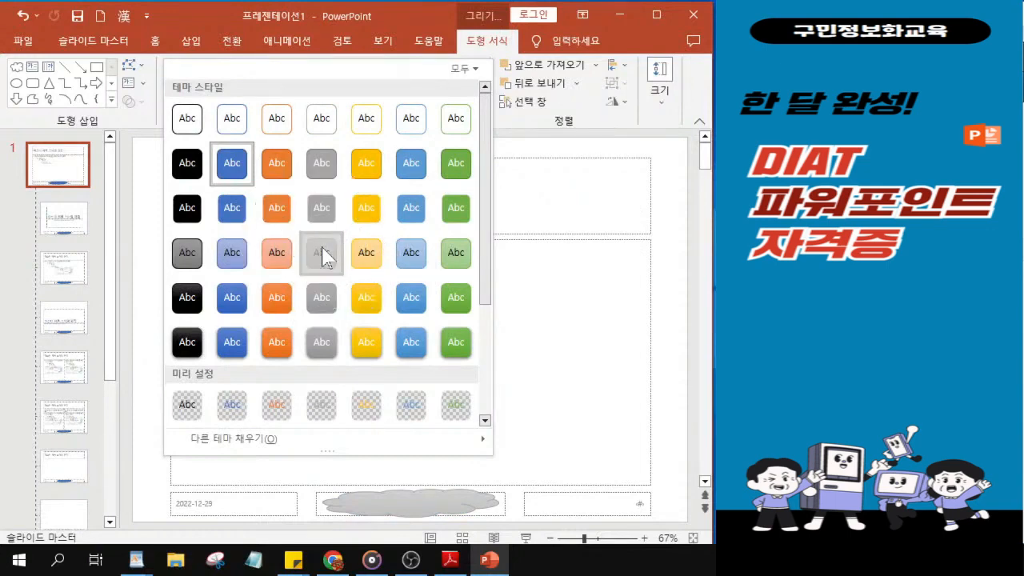
{"action": "key", "text": "ctrl"}
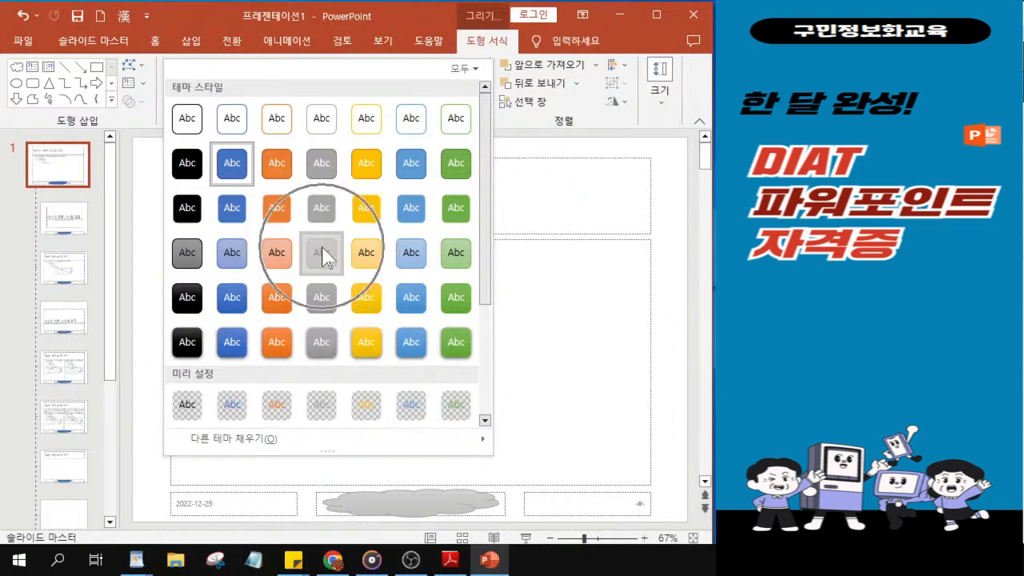
{"action": "left_click", "coordinate": [322, 252]}
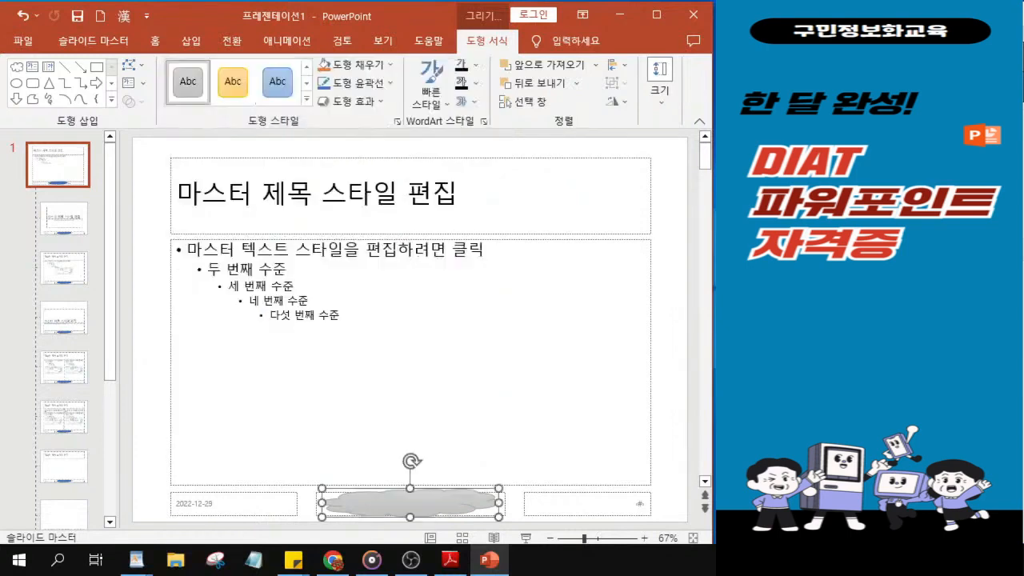
- Widen the cloud slightly on both sides and enter the text "매연없는 친환경 자동차" inside it
{"action": "left_click_drag", "start_coordinate": [496, 503], "coordinate": [515, 502]}
{"action": "left_click_drag", "start_coordinate": [322, 502], "coordinate": [316, 503]}
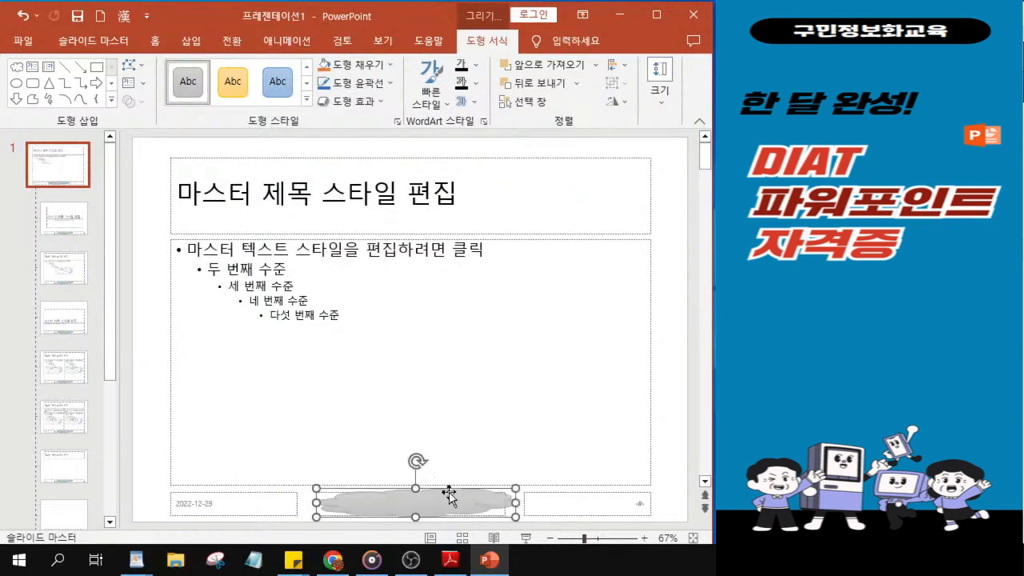
{"action": "scroll", "coordinate": [452, 489], "scroll_direction": "up", "scroll_amount": 5}
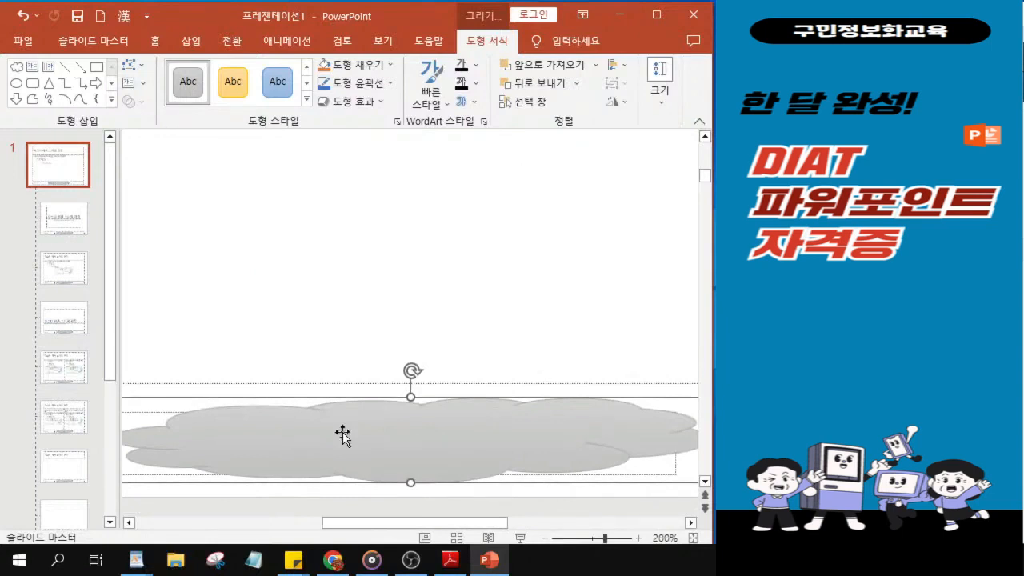
{"action": "type", "text": "매연"}
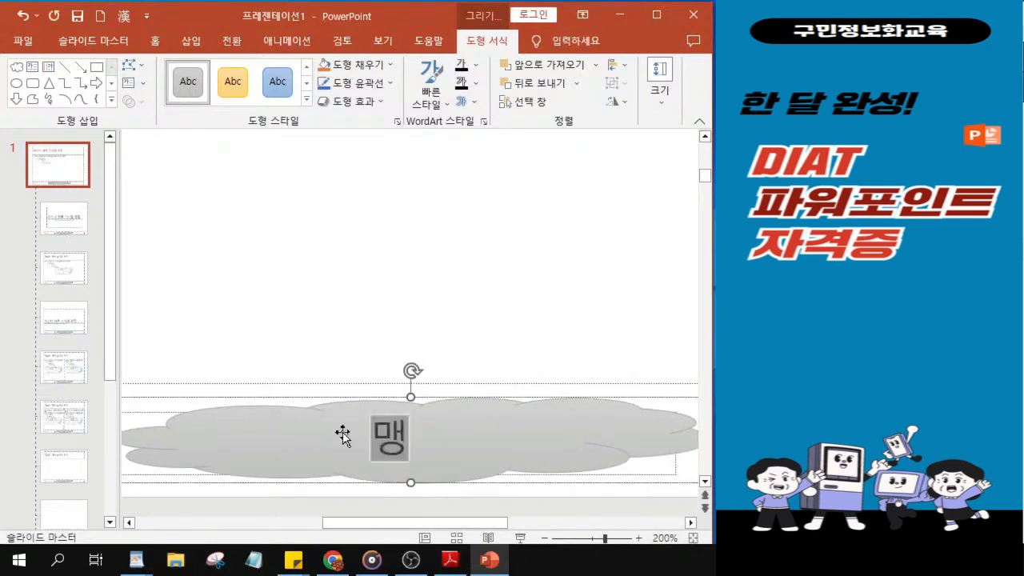
{"action": "type", "text": "업"}
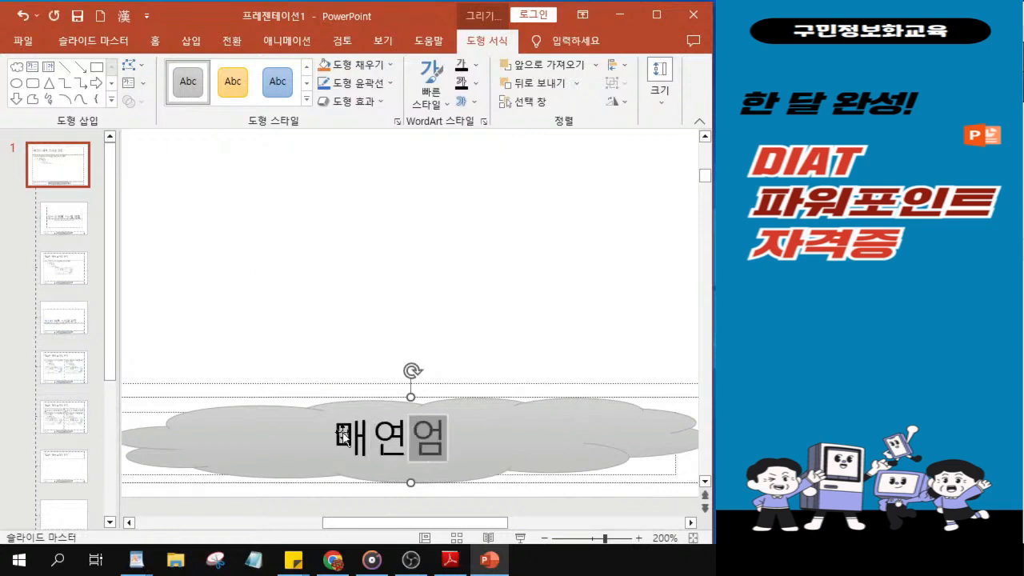
{"action": "type", "text": "없는 "}
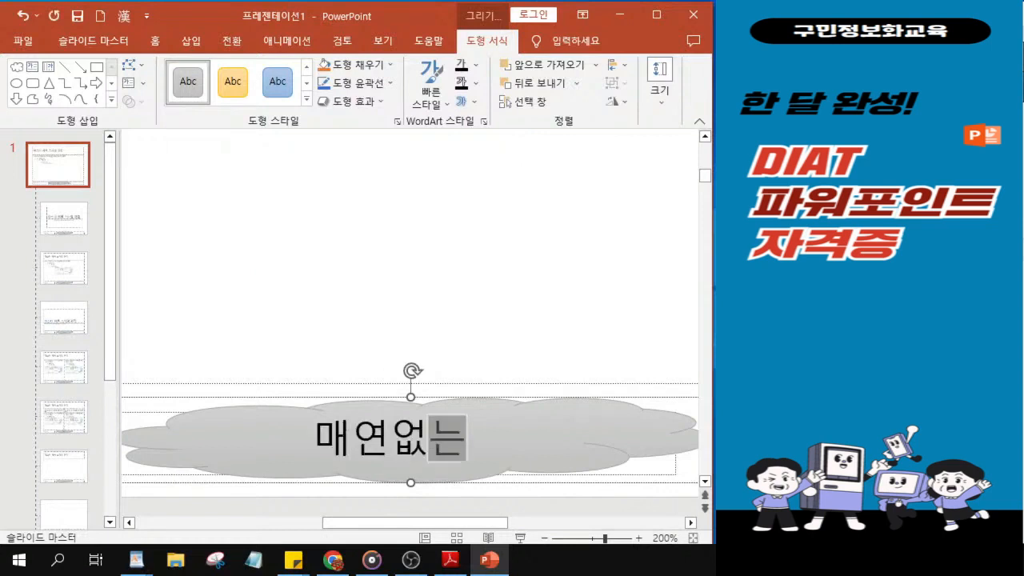
{"action": "type", "text": "친환경"}
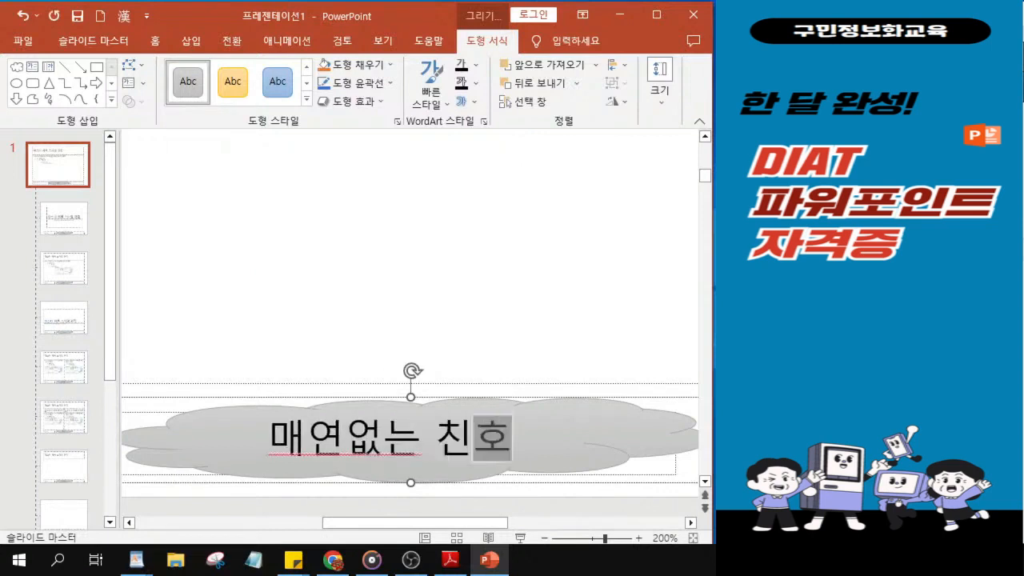
{"action": "type", "text": " 자동차"}
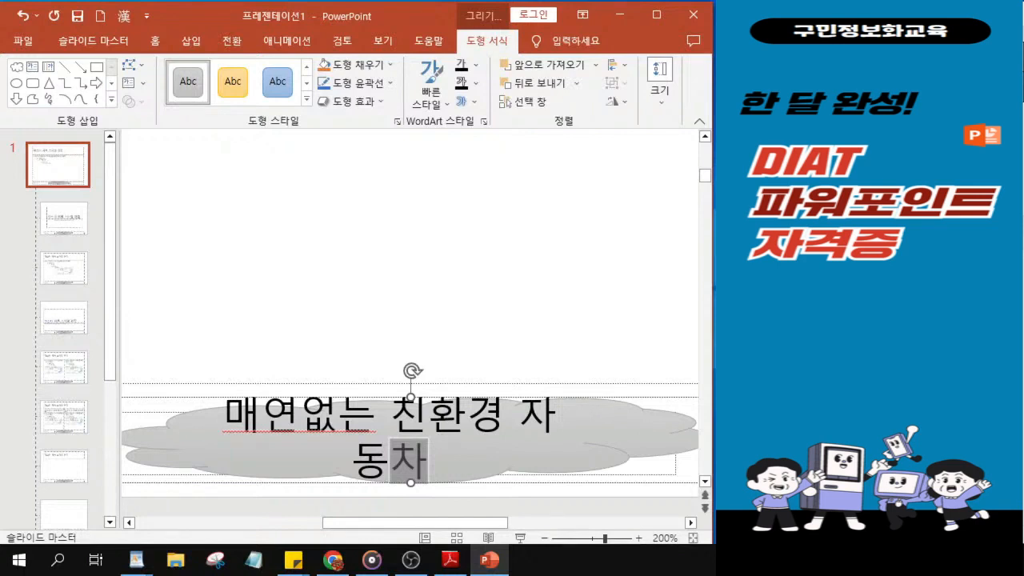
- Narrow the slide thumbnail pane slightly and select the whole cloud shape by its outline instead of its text
{"action": "left_click", "coordinate": [451, 560]}
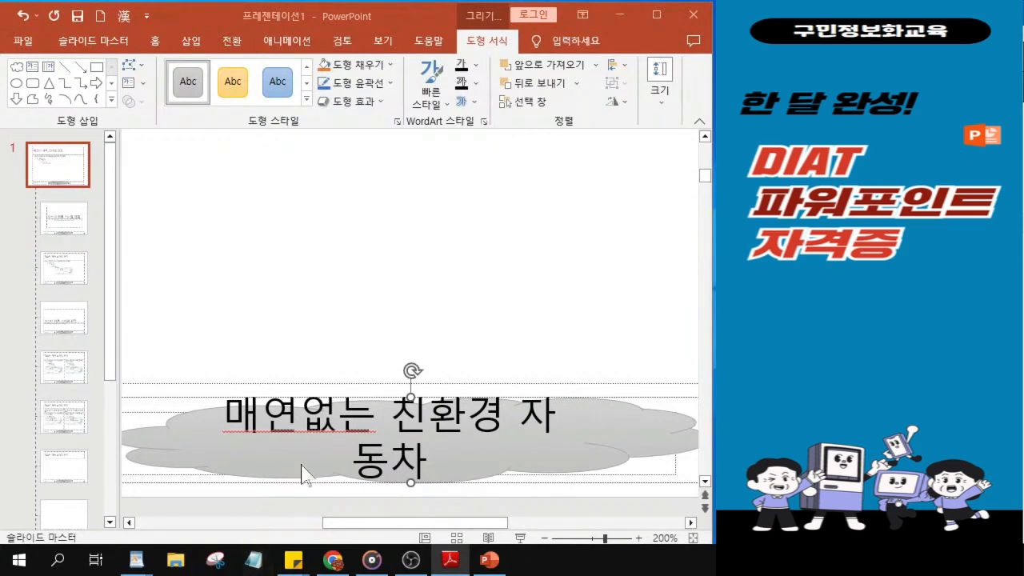
{"action": "left_click", "coordinate": [123, 346]}
{"action": "left_click_drag", "start_coordinate": [115, 342], "coordinate": [95, 342]}
{"action": "left_click", "coordinate": [505, 482]}
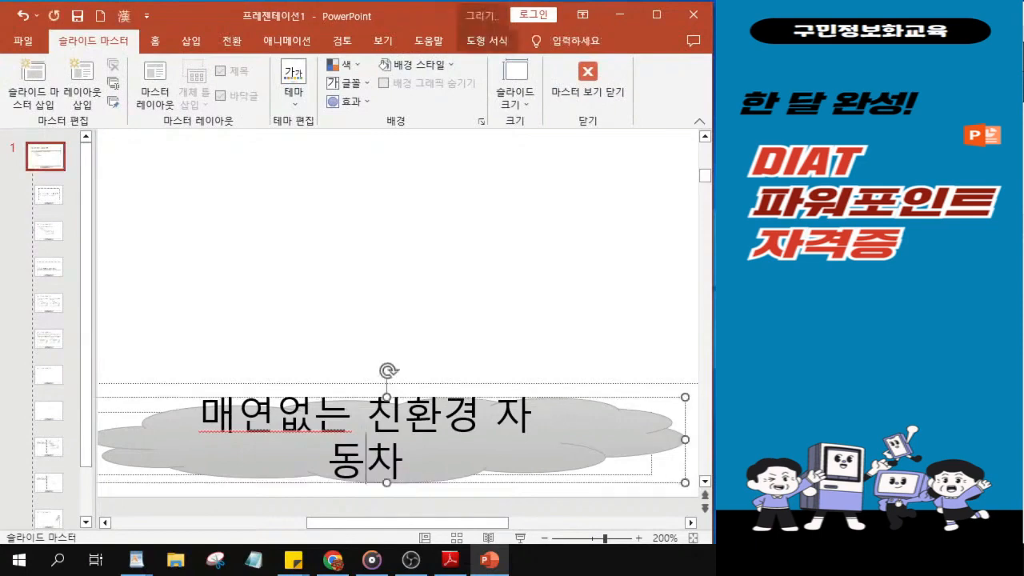
{"action": "key", "text": "F2"}
{"action": "left_click", "coordinate": [505, 480]}
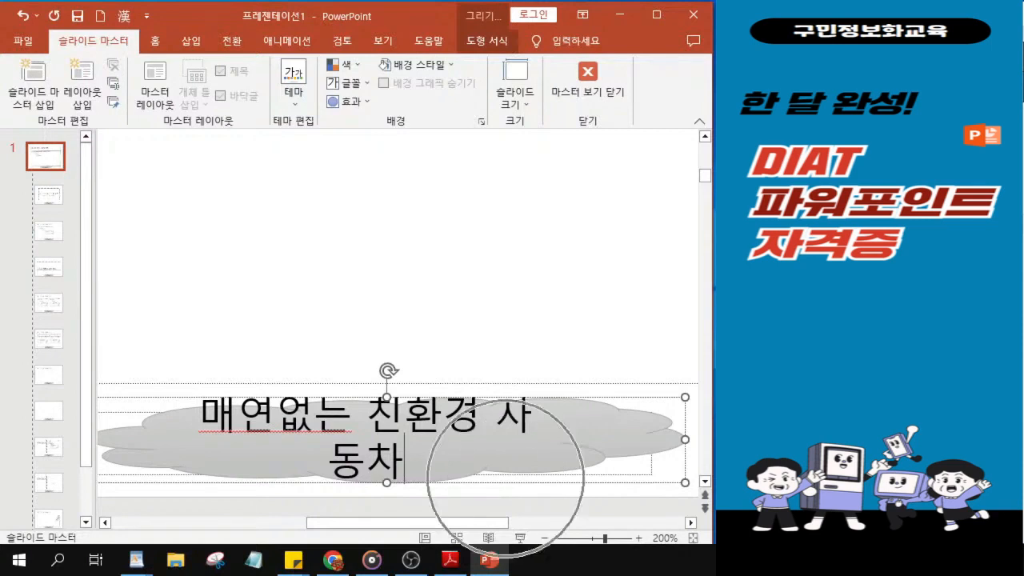
{"action": "left_click", "coordinate": [430, 482]}
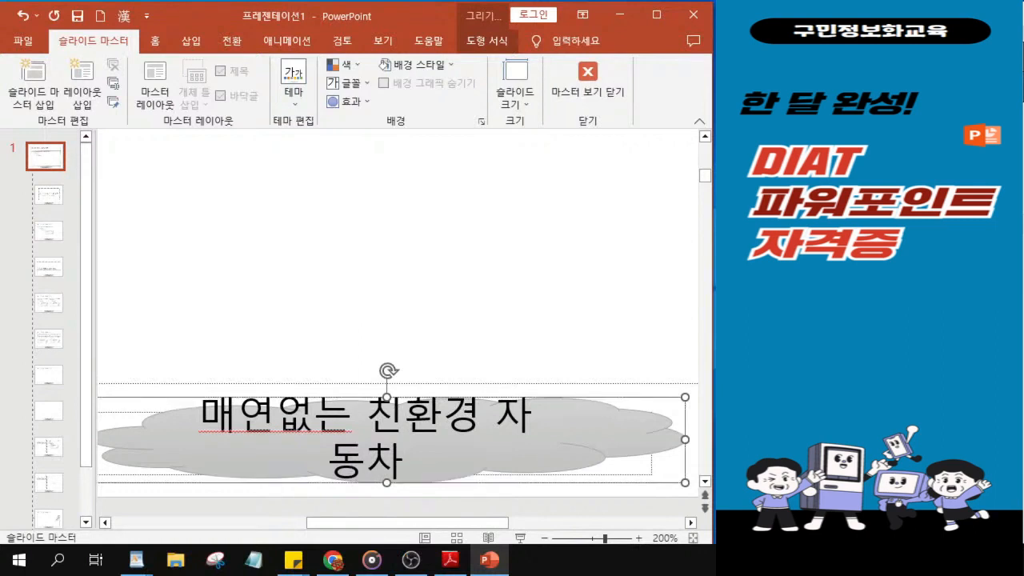
{"action": "left_click", "coordinate": [542, 396]}
{"action": "left_click", "coordinate": [542, 396]}
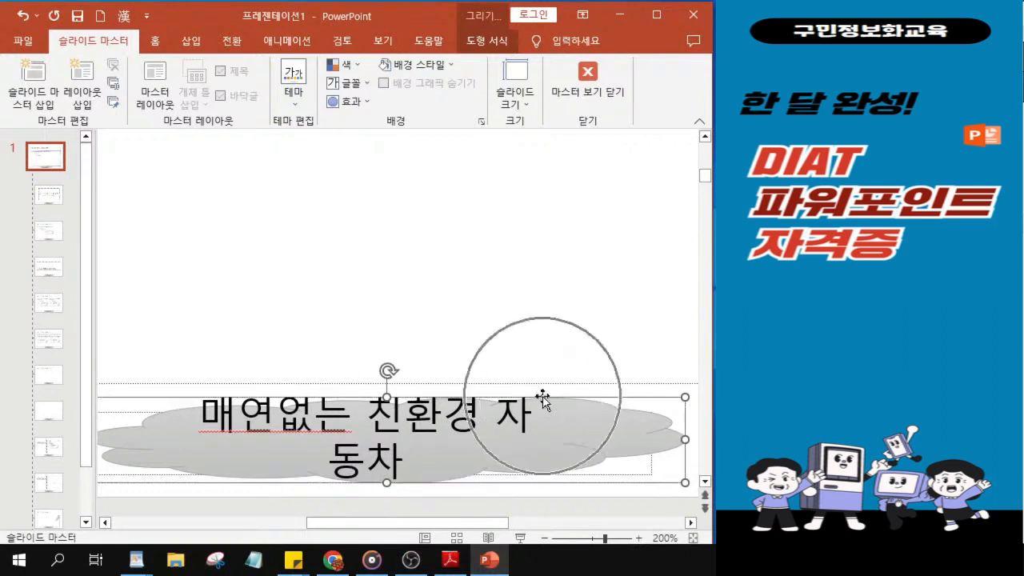
{"action": "key", "text": "ctrl"}
{"action": "key", "text": "ctrl"}
{"action": "key", "text": "ctrl"}
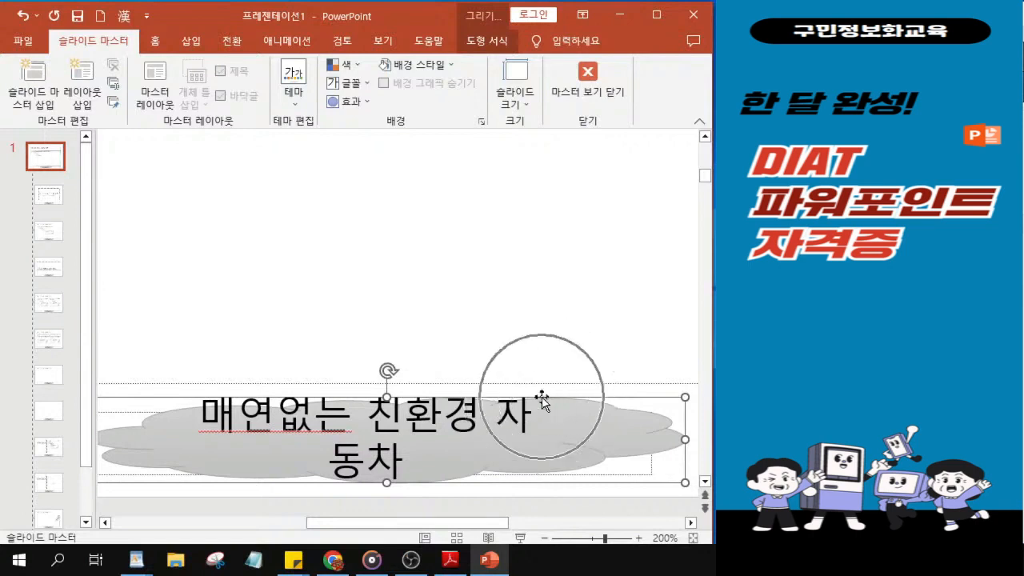
- Set the font of the cloud's text to 돋움
{"action": "left_click", "coordinate": [154, 41]}
{"action": "key", "text": "ctrl"}
{"action": "key", "text": "ctrl"}
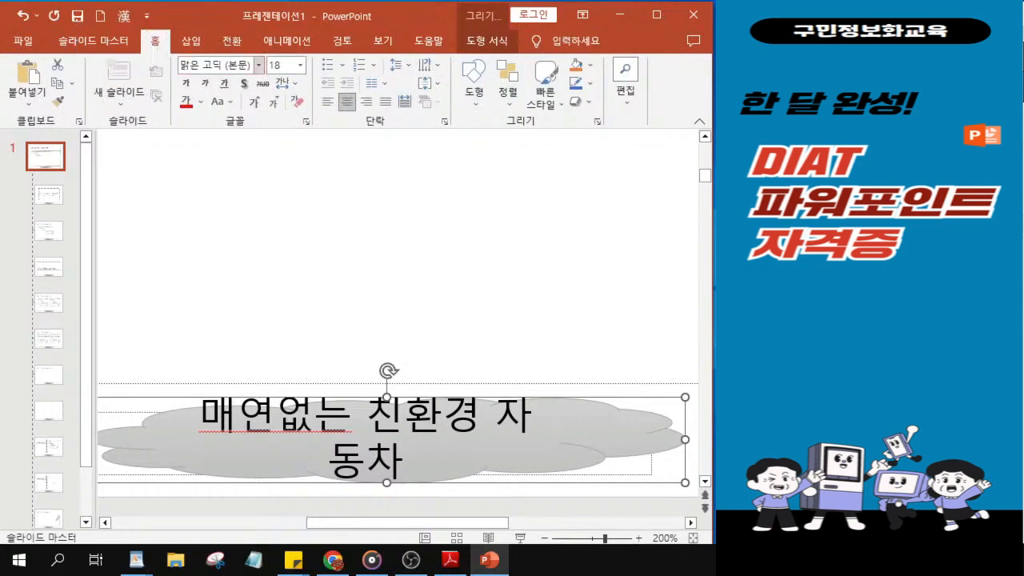
{"action": "key", "text": "ctrl+1"}
{"action": "left_click", "coordinate": [201, 125]}
{"action": "mouse_move", "coordinate": [205, 113]}
{"action": "left_mouse_down"}
{"action": "mouse_move", "coordinate": [230, 142]}
{"action": "mouse_move", "coordinate": [273, 109]}
{"action": "left_mouse_up"}
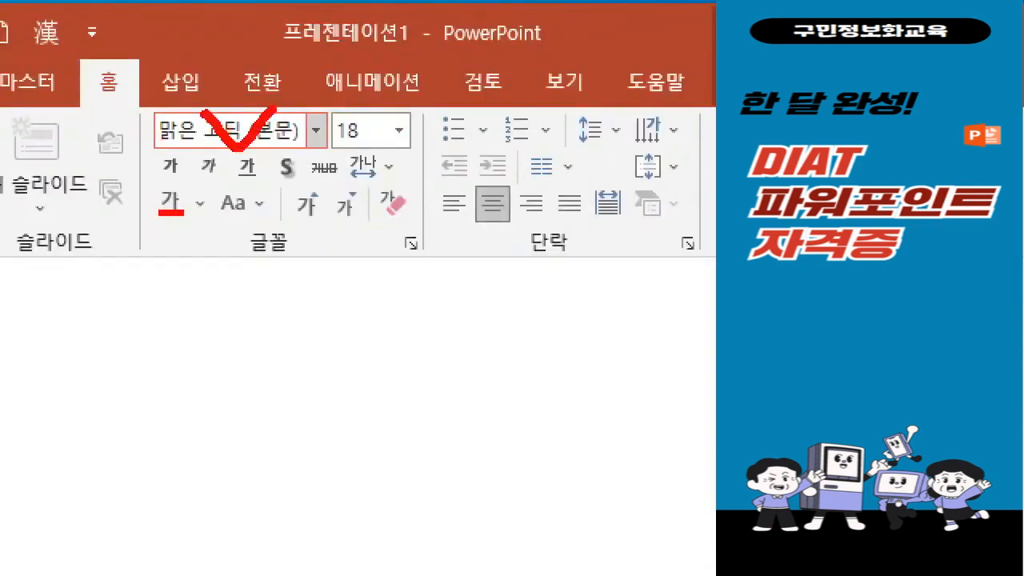
{"action": "left_click_drag", "start_coordinate": [90, 96], "coordinate": [126, 95]}
{"action": "key", "text": "Escape"}
{"action": "left_click", "coordinate": [215, 68]}
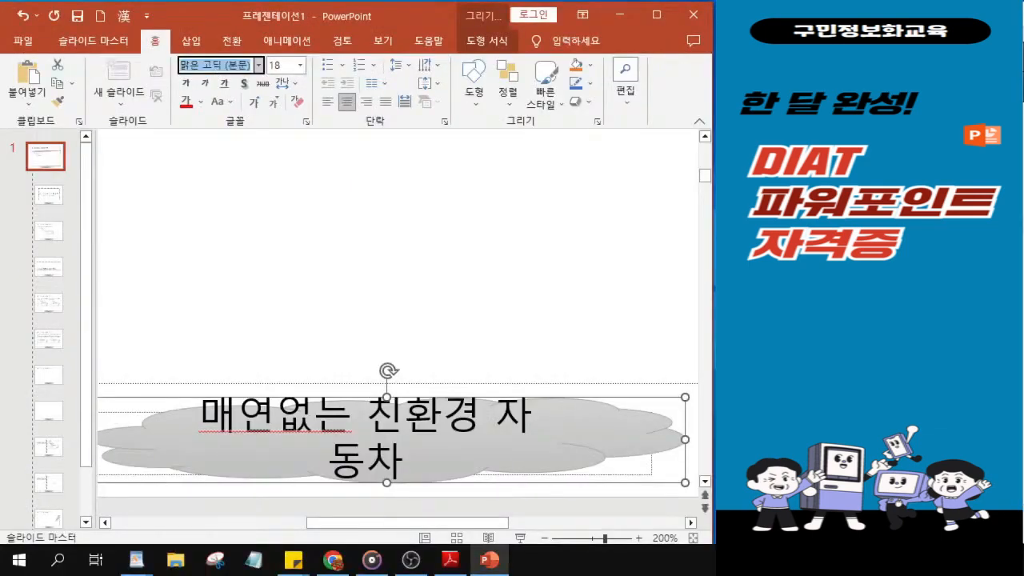
{"action": "key", "text": "BackSpace"}
{"action": "type", "text": "돋움"}
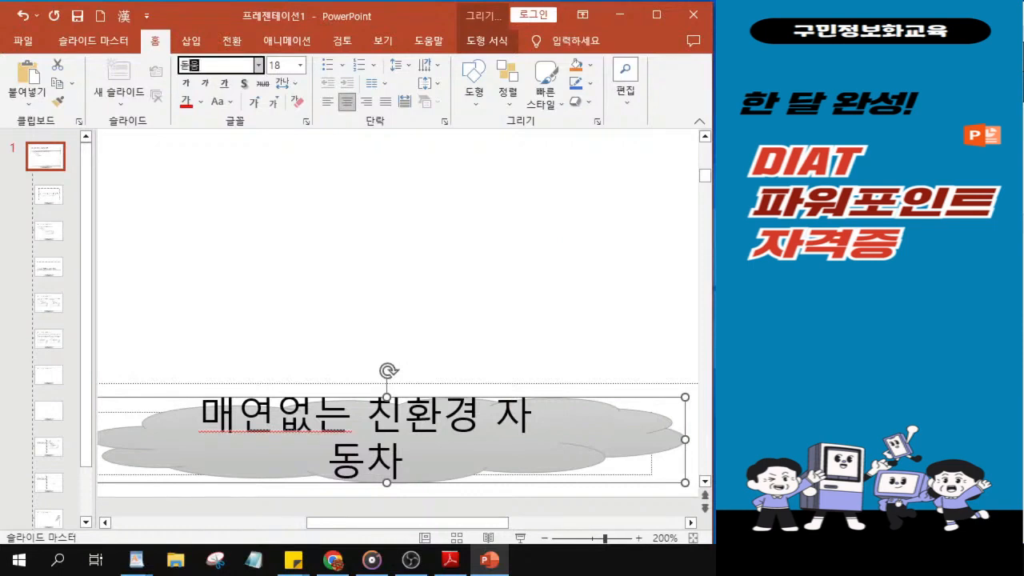
{"action": "key", "text": "Return"}
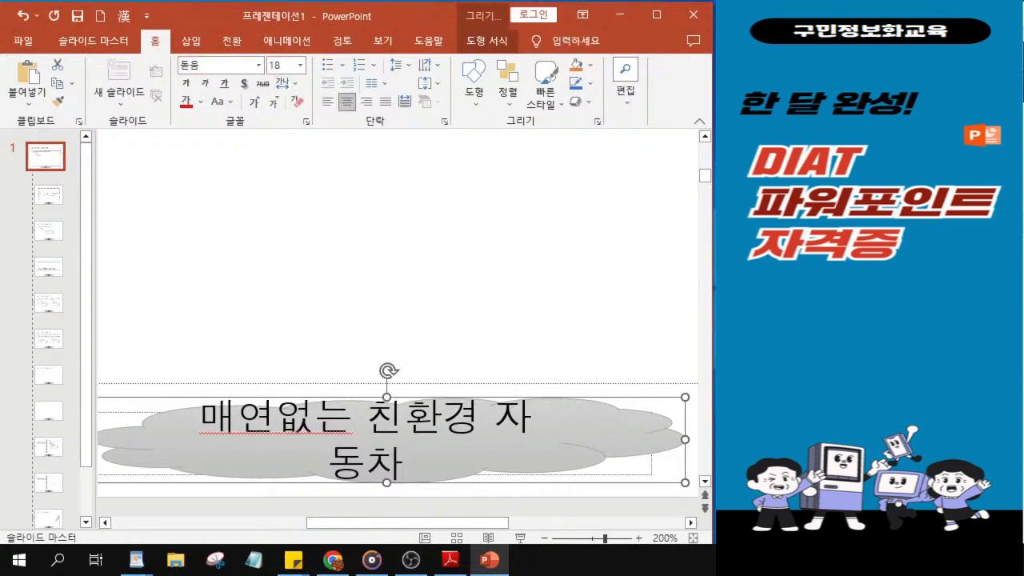
- Format the cloud's text at size 16, bold, in the standard blue colour (파랑)
{"action": "left_click", "coordinate": [280, 67]}
{"action": "type", "text": "16"}
{"action": "key", "text": "Return"}
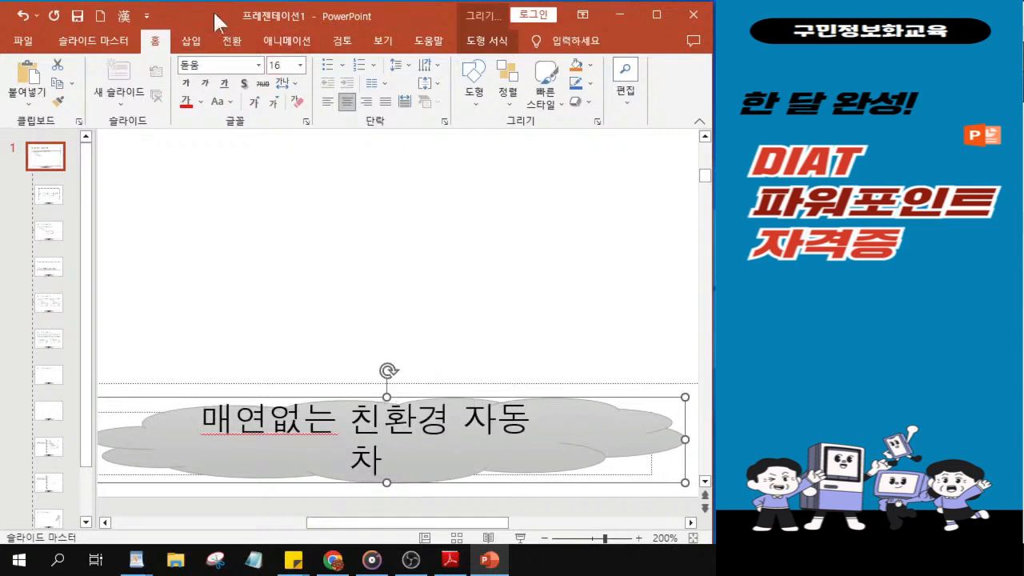
{"action": "left_click", "coordinate": [188, 84]}
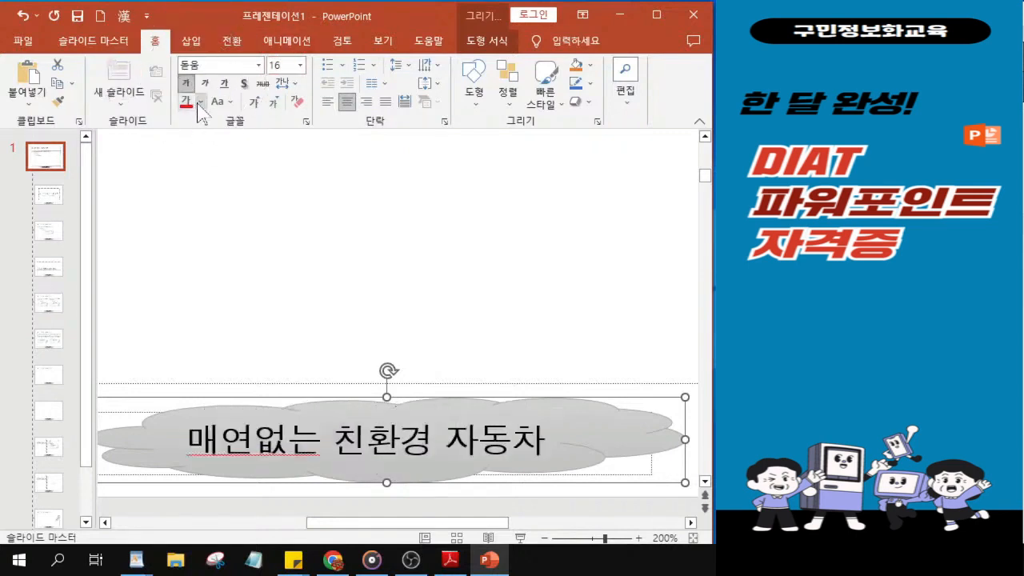
{"action": "left_click", "coordinate": [201, 102]}
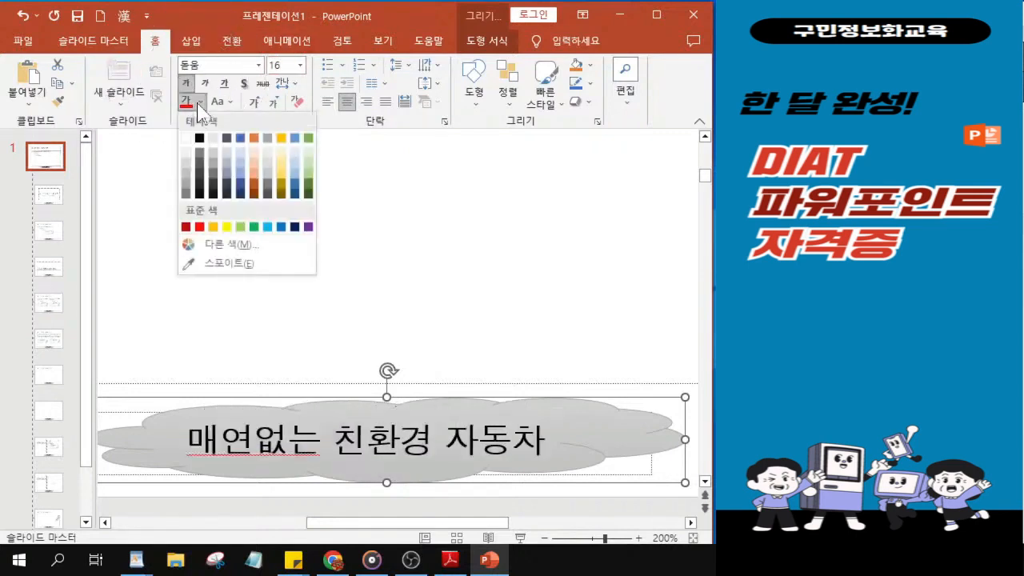
{"action": "left_click", "coordinate": [280, 228]}
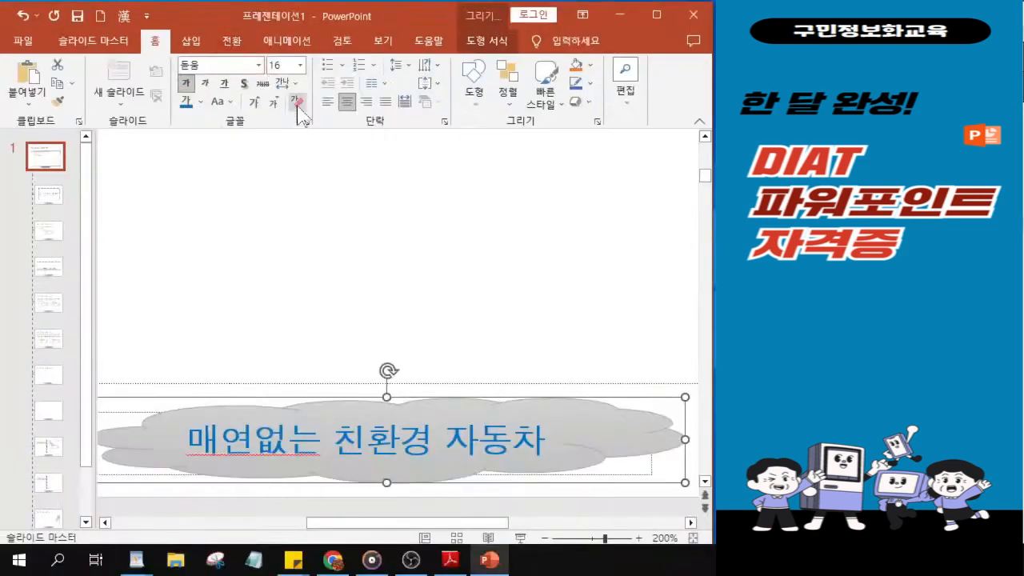
- Widen the cloud very slightly at its right edge over the slide master's centre footer placeholder, keeping its height
{"action": "left_click", "coordinate": [415, 454]}
{"action": "scroll", "coordinate": [387, 316], "scroll_direction": "down", "scroll_amount": 5}
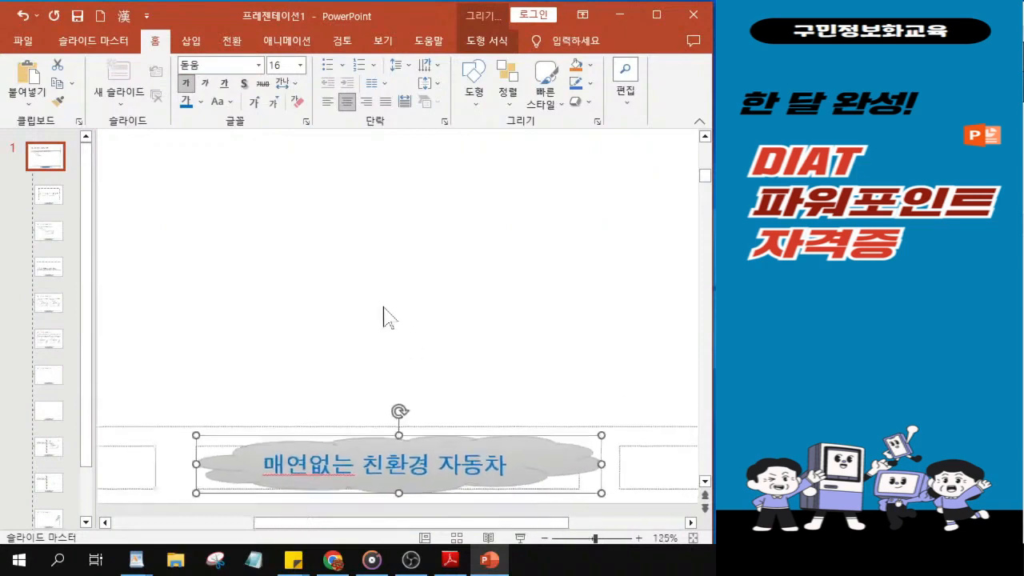
{"action": "scroll", "coordinate": [386, 316], "scroll_direction": "down", "scroll_amount": 1}
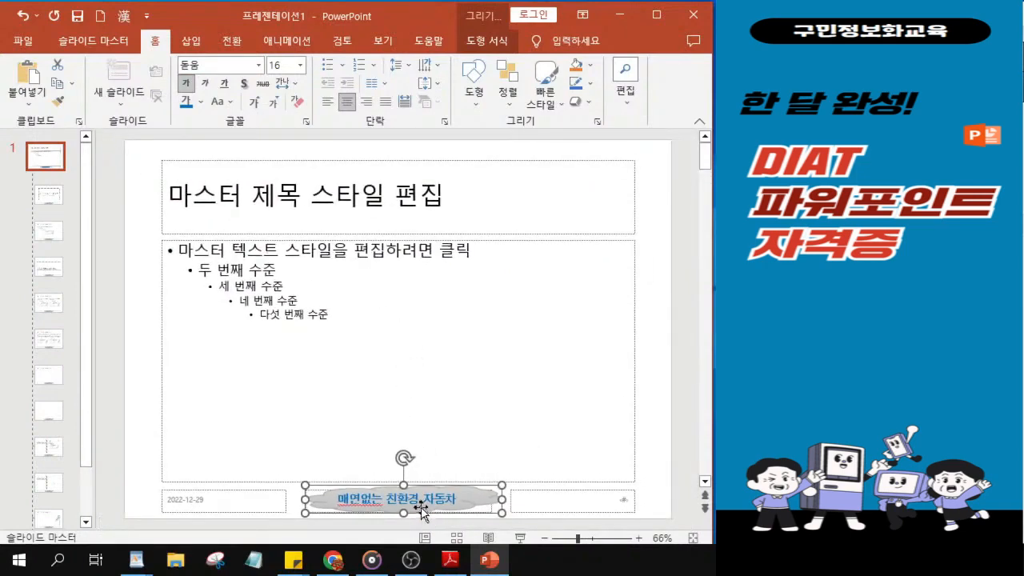
{"action": "left_click", "coordinate": [420, 488]}
{"action": "left_click_drag", "start_coordinate": [501, 512], "coordinate": [501, 499]}
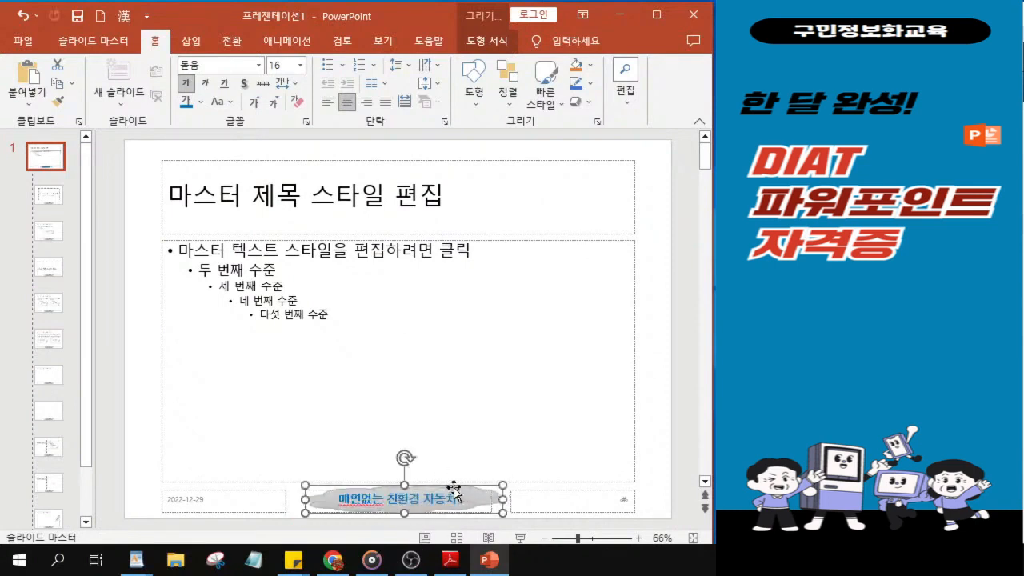
{"action": "scroll", "coordinate": [434, 480], "scroll_direction": "down", "scroll_amount": 1}
{"action": "scroll", "coordinate": [432, 478], "scroll_direction": "up", "scroll_amount": 1}
{"action": "left_click", "coordinate": [431, 489]}
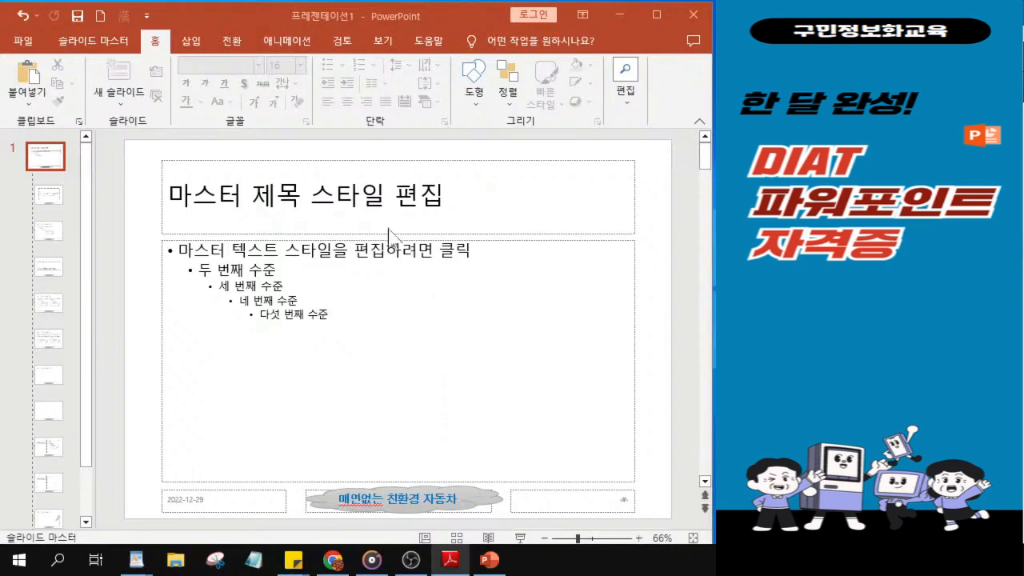
- Close the slide master view and return to normal slide editing
{"action": "left_click", "coordinate": [100, 44]}
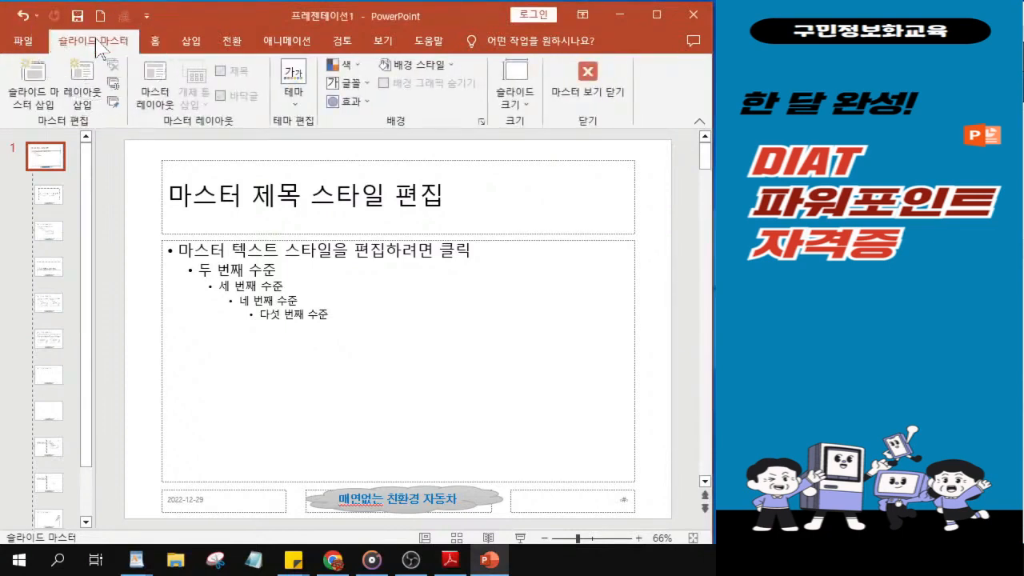
{"action": "left_click", "coordinate": [587, 88]}
{"action": "key", "text": "ctrl"}
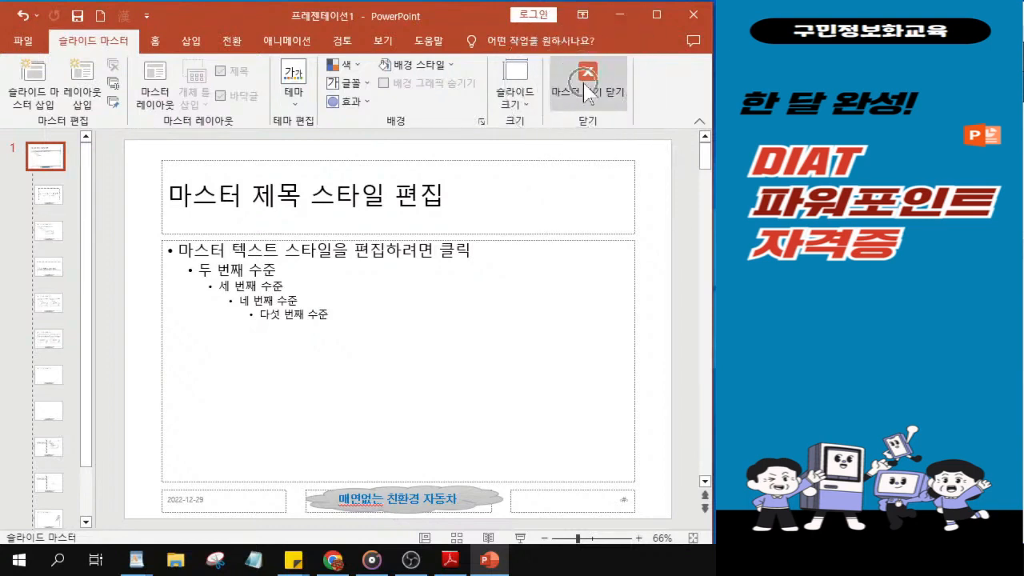
{"action": "left_click", "coordinate": [585, 86]}
{"action": "key", "text": "ctrl"}
{"action": "key", "text": "ctrl"}
{"action": "key", "text": "ctrl"}
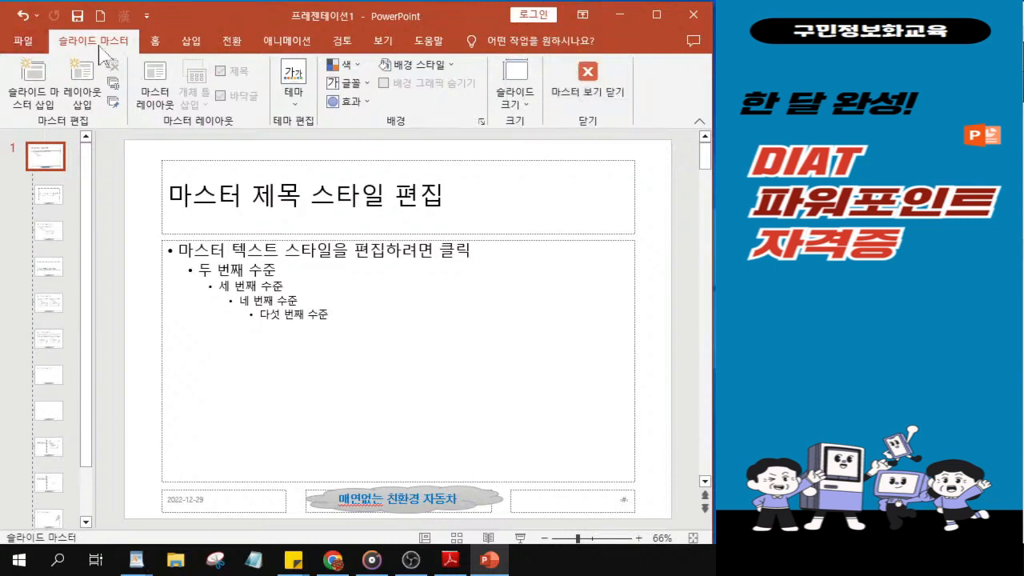
{"action": "left_click", "coordinate": [579, 96]}
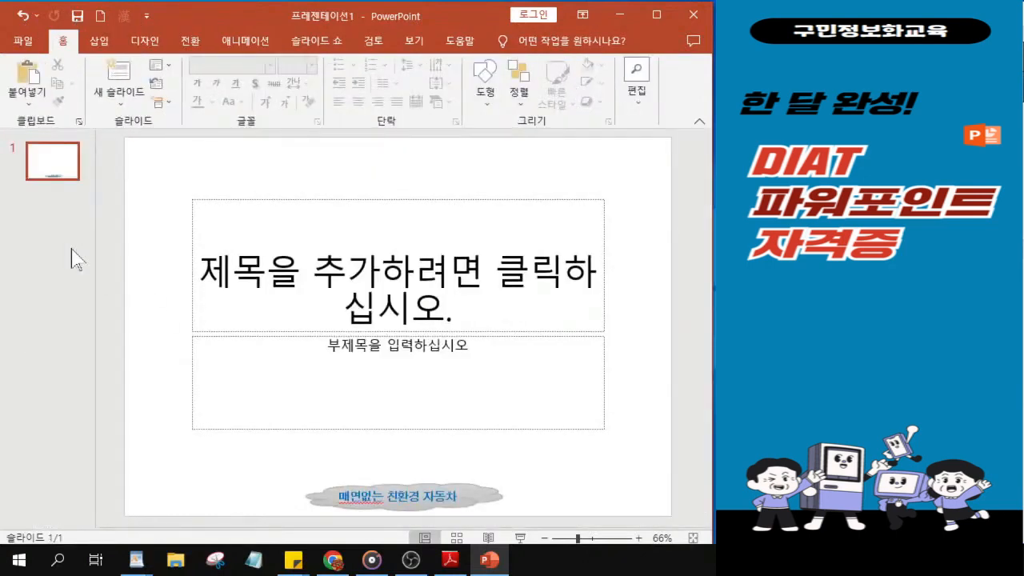
- Change the first slide's layout to Blank (빈 화면)
{"action": "left_click", "coordinate": [157, 67]}
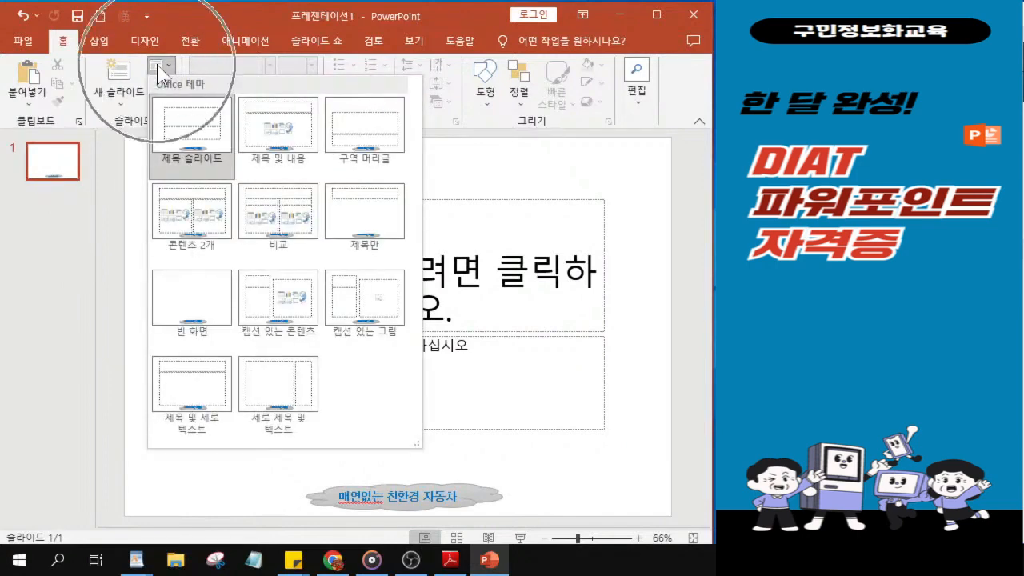
{"action": "left_click", "coordinate": [158, 67]}
{"action": "left_click", "coordinate": [158, 67]}
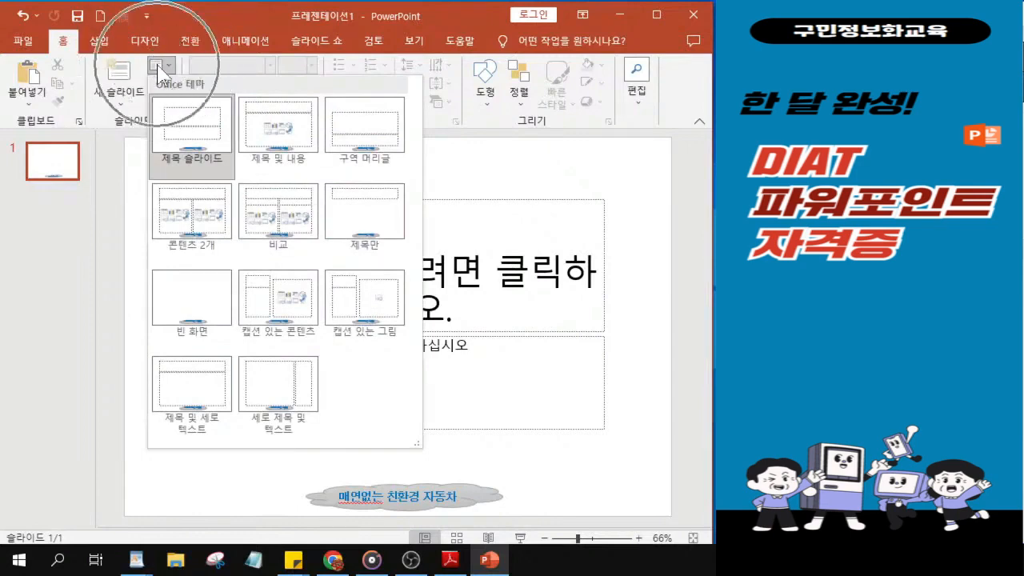
{"action": "left_click", "coordinate": [192, 308]}
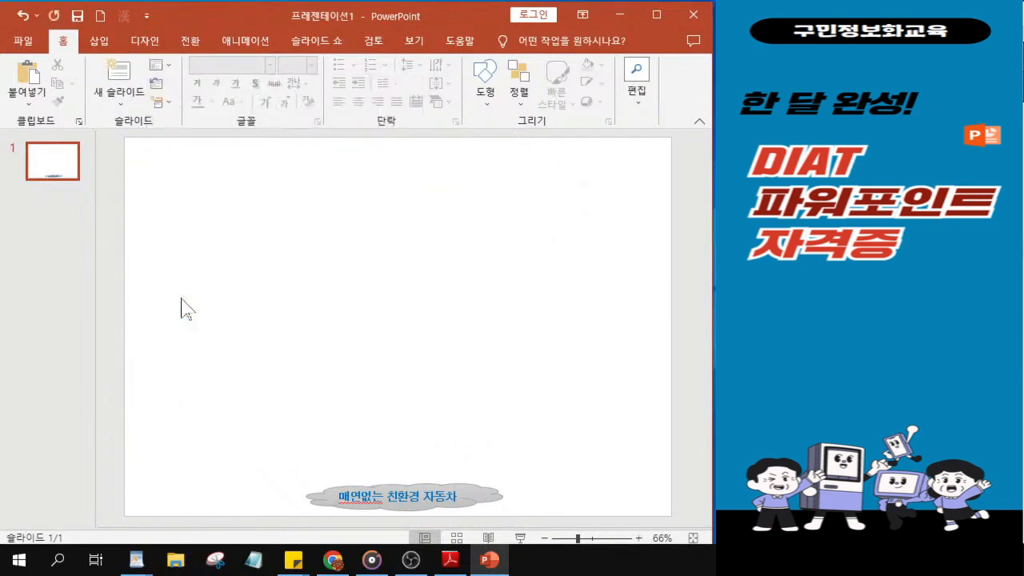
- Duplicate the blank slide three times to make four slides
{"action": "left_click", "coordinate": [50, 174]}
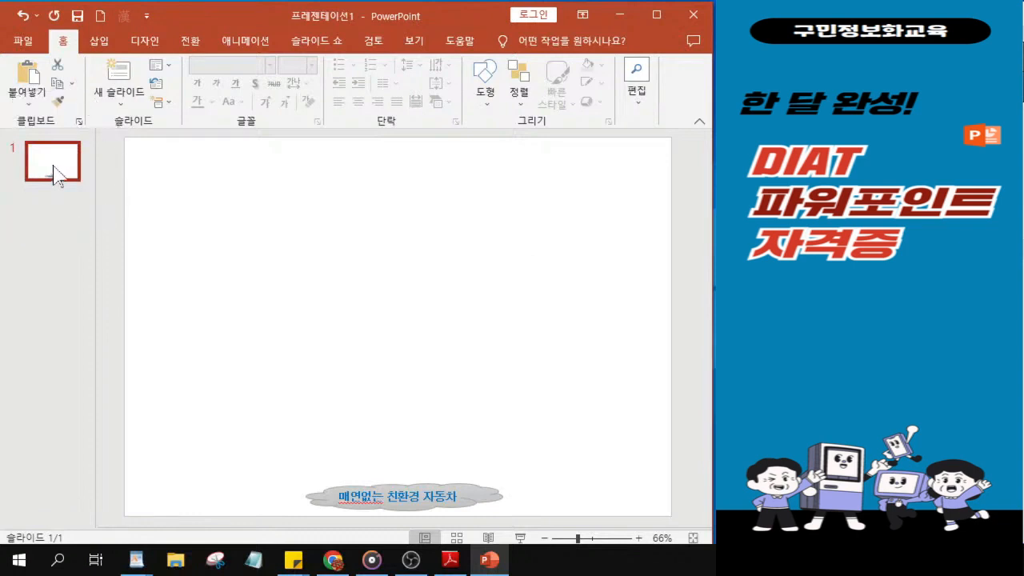
{"action": "key", "text": "ctrl+d"}
{"action": "key", "text": "ctrl+d"}
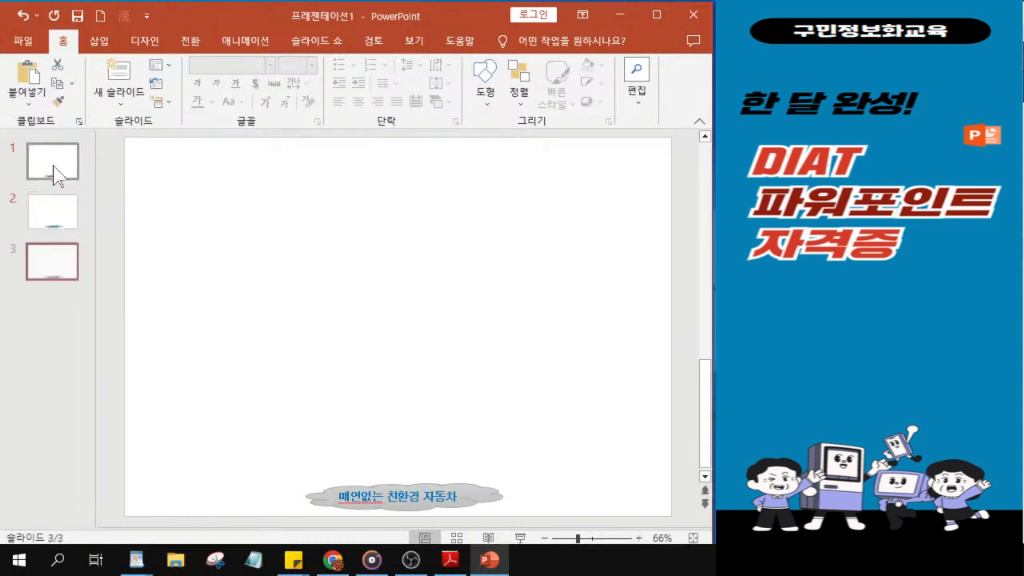
{"action": "key", "text": "ctrl+d"}
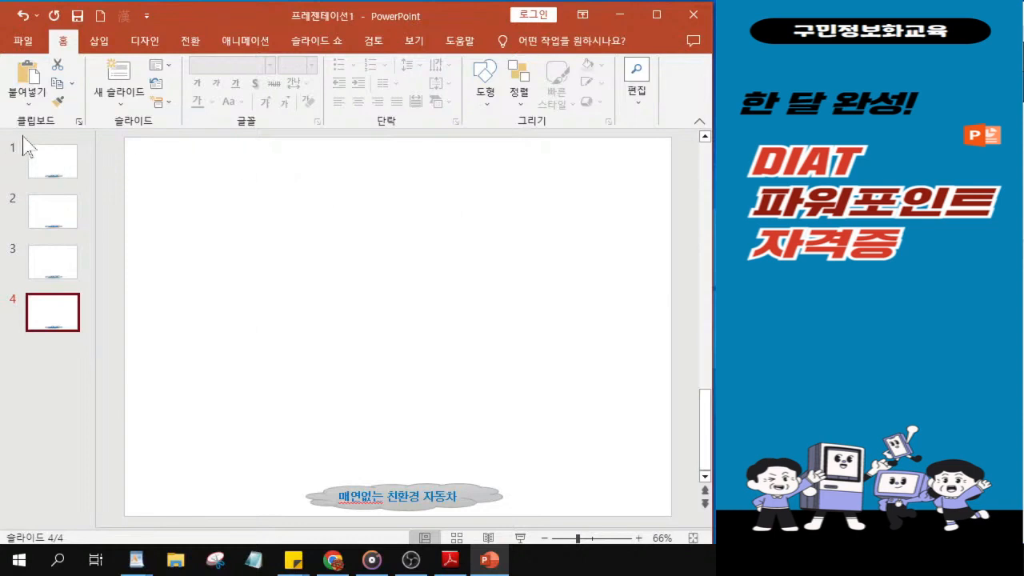
- Start saving the presentation as a new file and browse to the KAIT folder on the desktop (바탕 화면)
{"action": "left_click", "coordinate": [77, 18]}
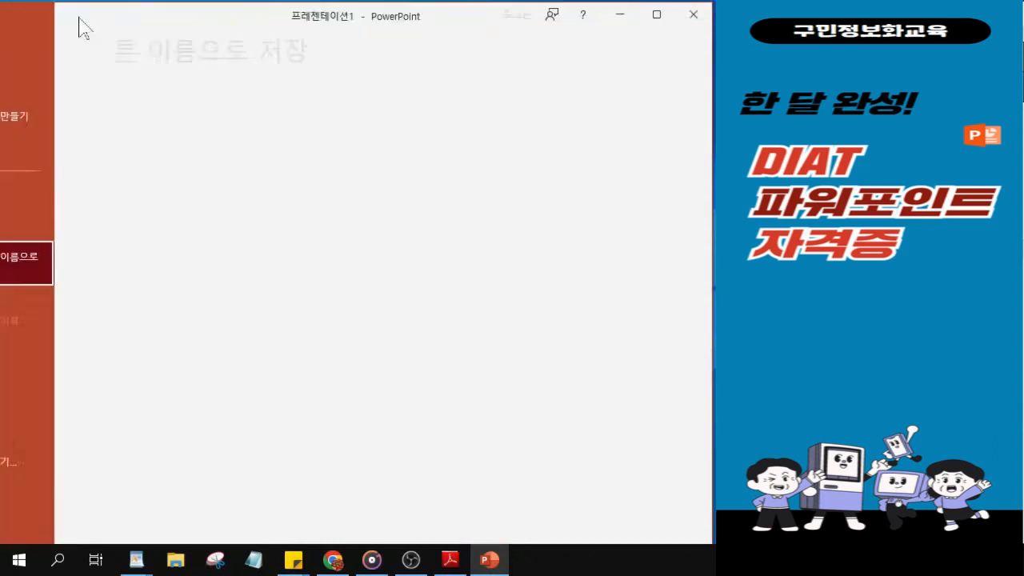
{"action": "left_click", "coordinate": [22, 49]}
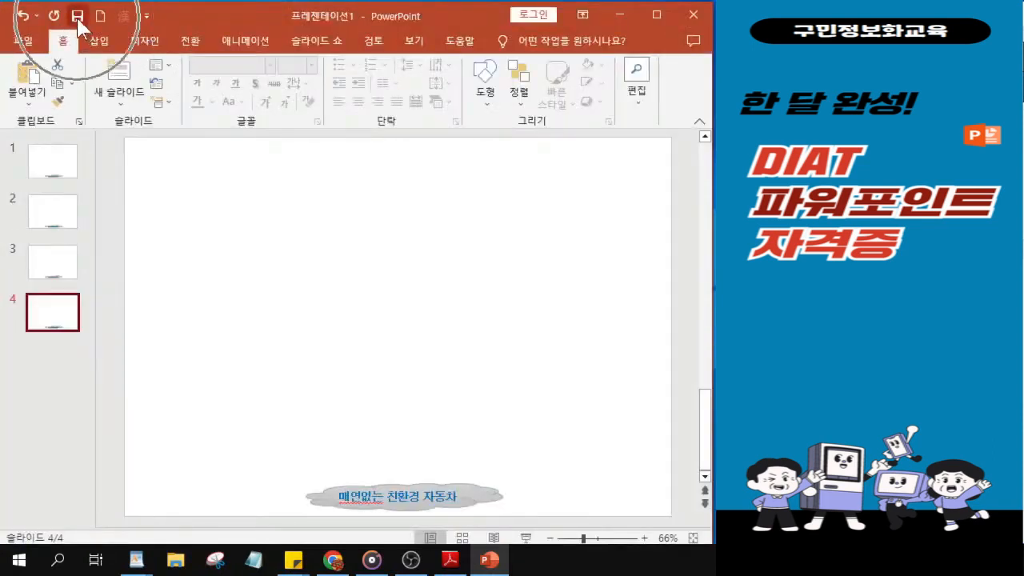
{"action": "left_click", "coordinate": [78, 22]}
{"action": "left_click", "coordinate": [79, 22]}
{"action": "left_click", "coordinate": [79, 22]}
{"action": "left_click", "coordinate": [78, 22]}
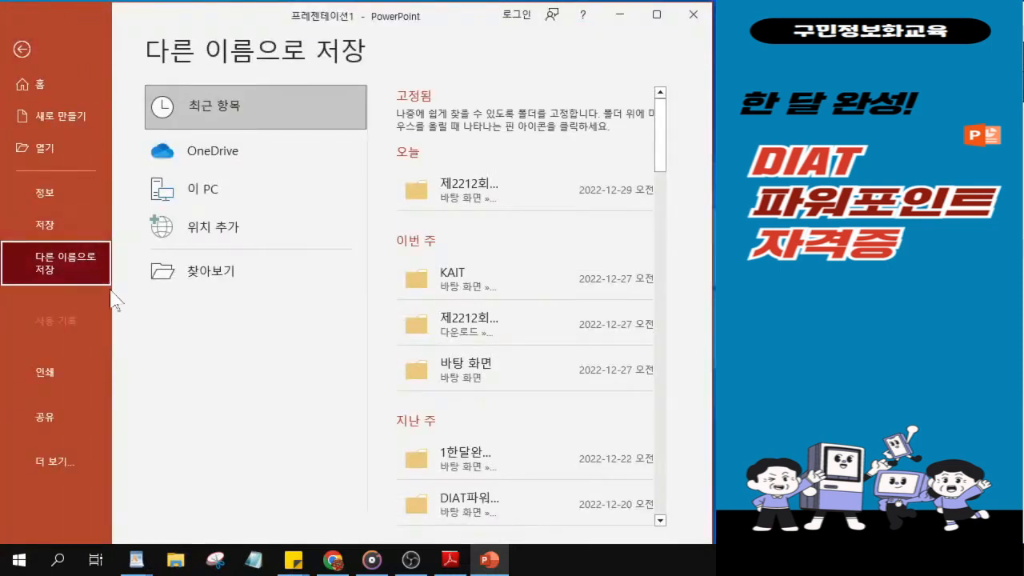
{"action": "left_click", "coordinate": [236, 280]}
{"action": "left_click", "coordinate": [236, 280]}
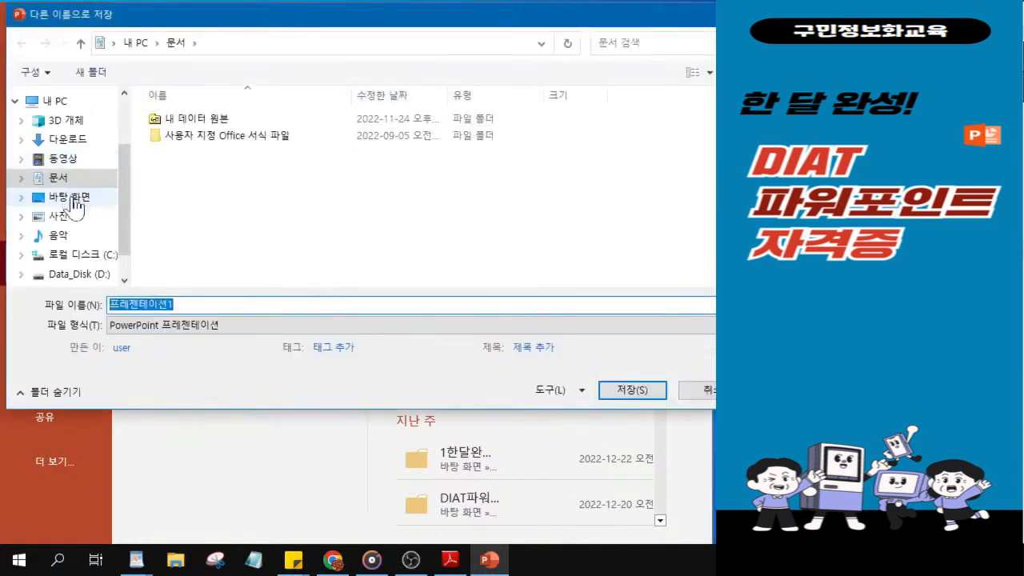
{"action": "left_click", "coordinate": [76, 205]}
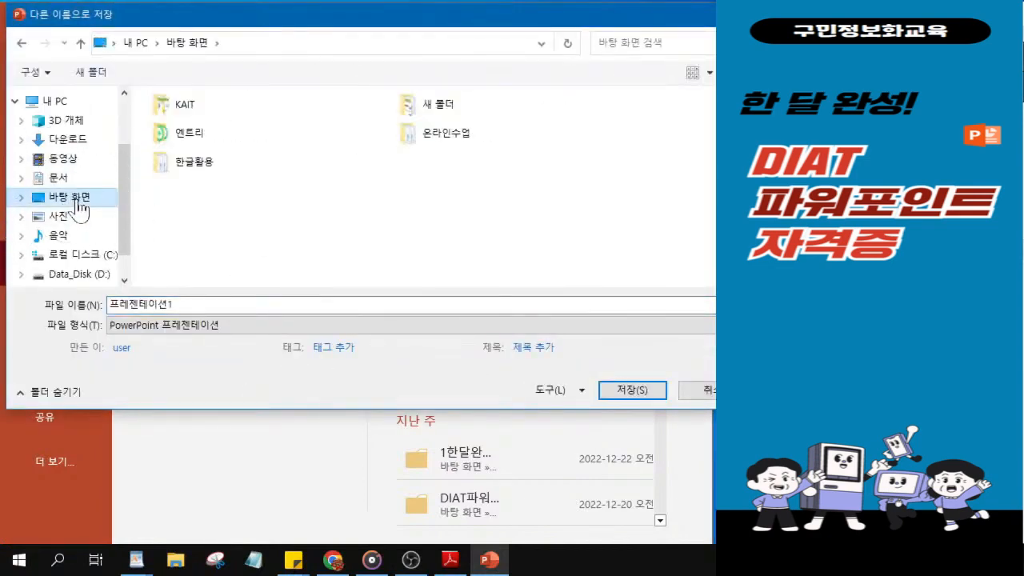
{"action": "left_click", "coordinate": [185, 112]}
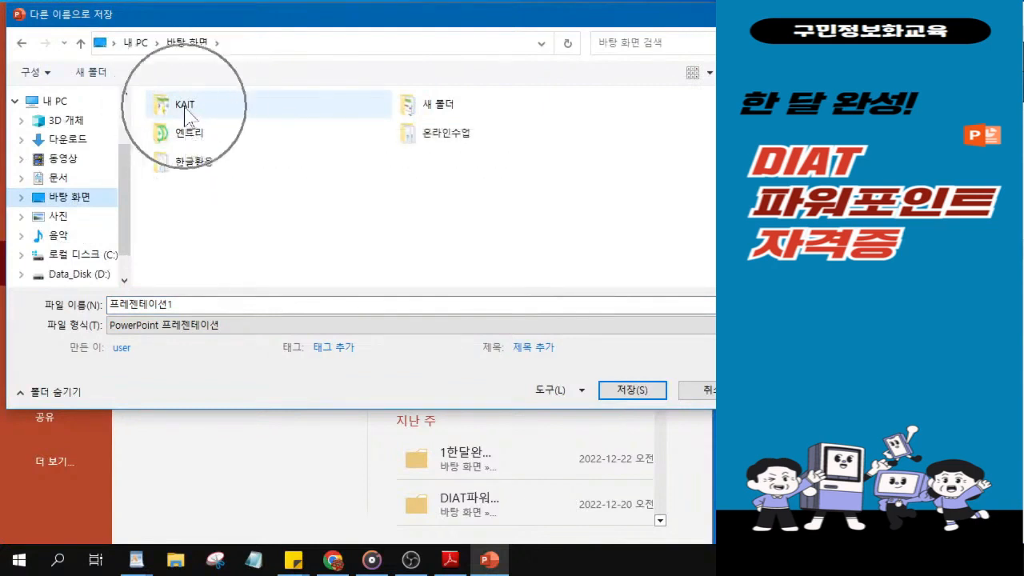
{"action": "double_click", "coordinate": [185, 112]}
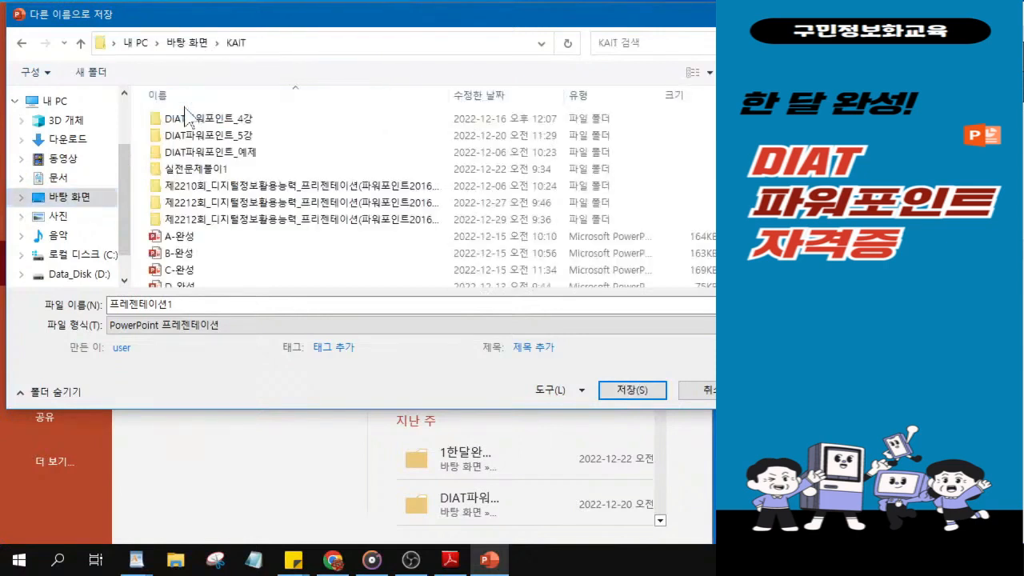
- Name the file 최신기출문제-1229 and save it in the KAIT folder as a PowerPoint presentation
{"action": "double_click", "coordinate": [214, 304]}
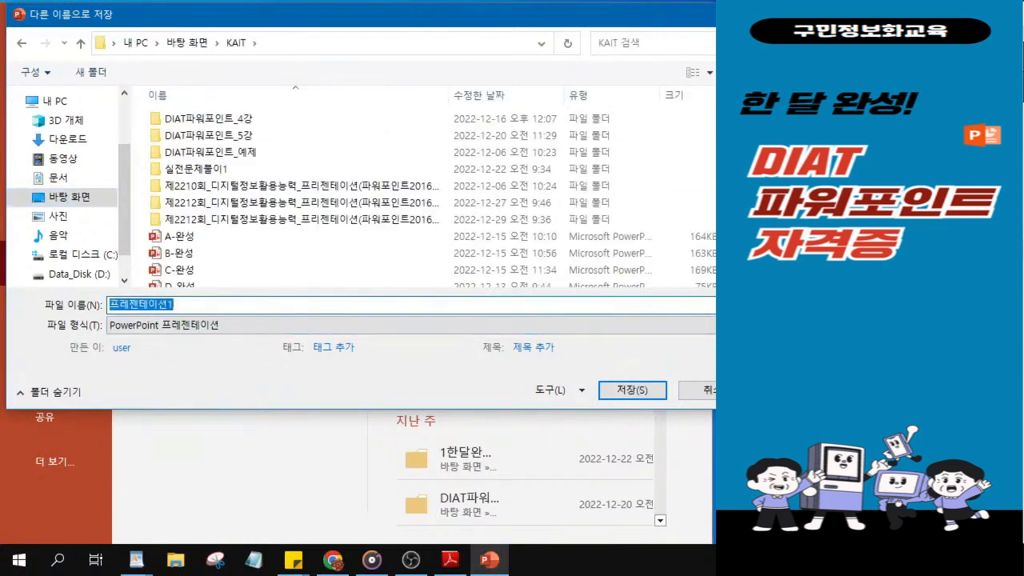
{"action": "type", "text": "최신"}
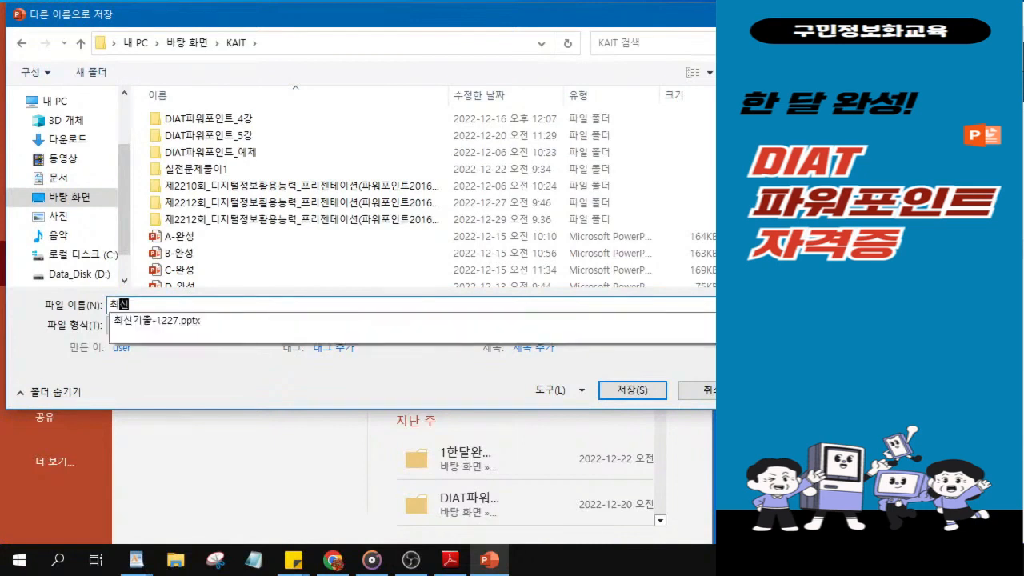
{"action": "type", "text": "기출문제"}
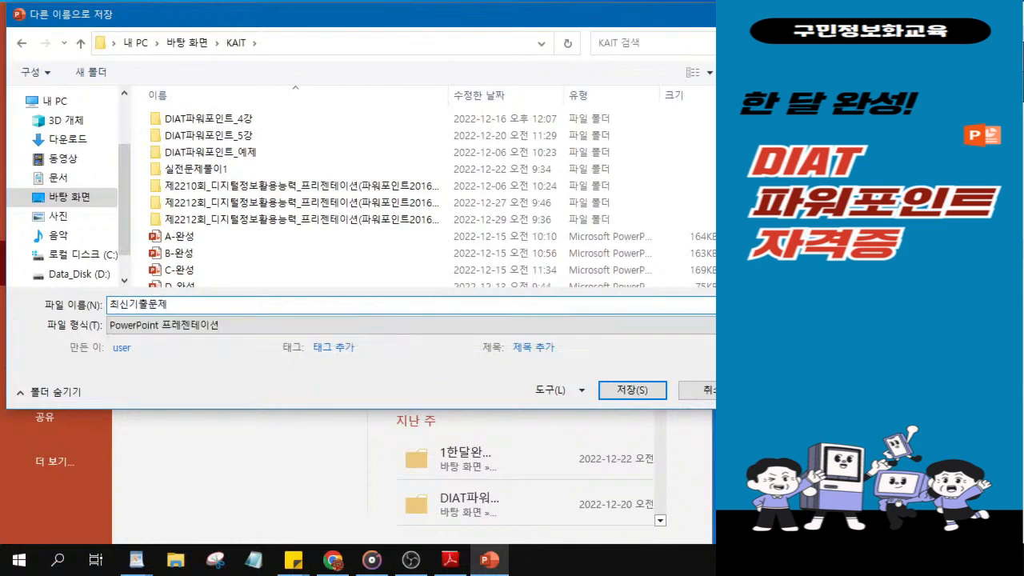
{"action": "type", "text": "-1229"}
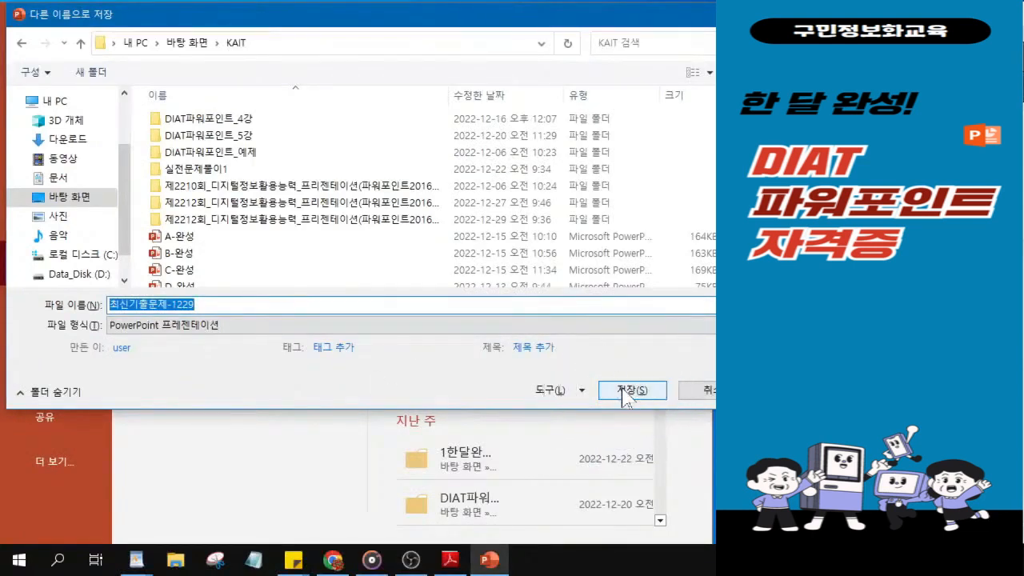
{"action": "left_click", "coordinate": [624, 395]}
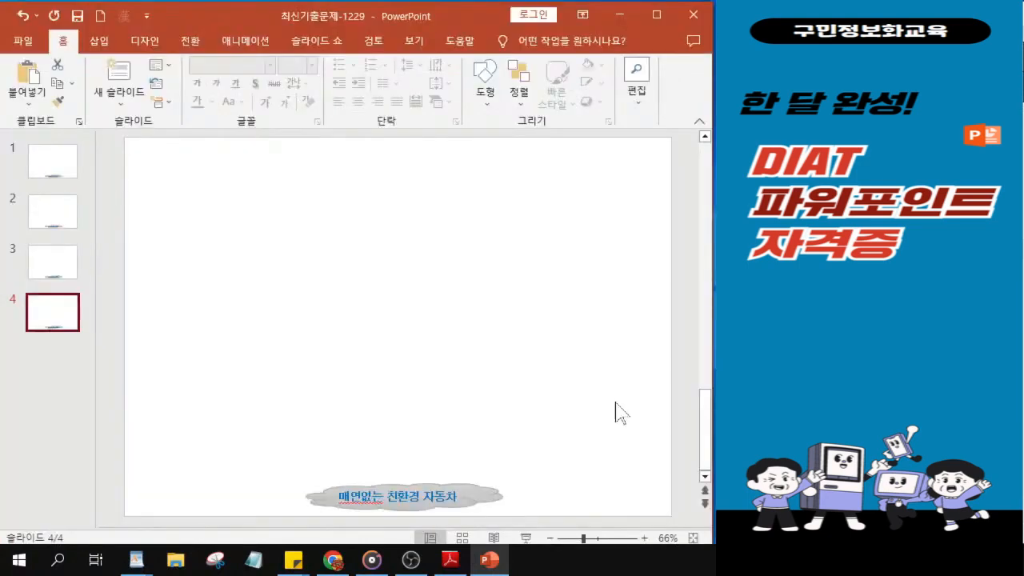
- Switch to the exam PDF in Adobe Reader and examine the title shape, ring, orange shape, car picture and underlined text required for slide 1
{"action": "left_click", "coordinate": [50, 176]}
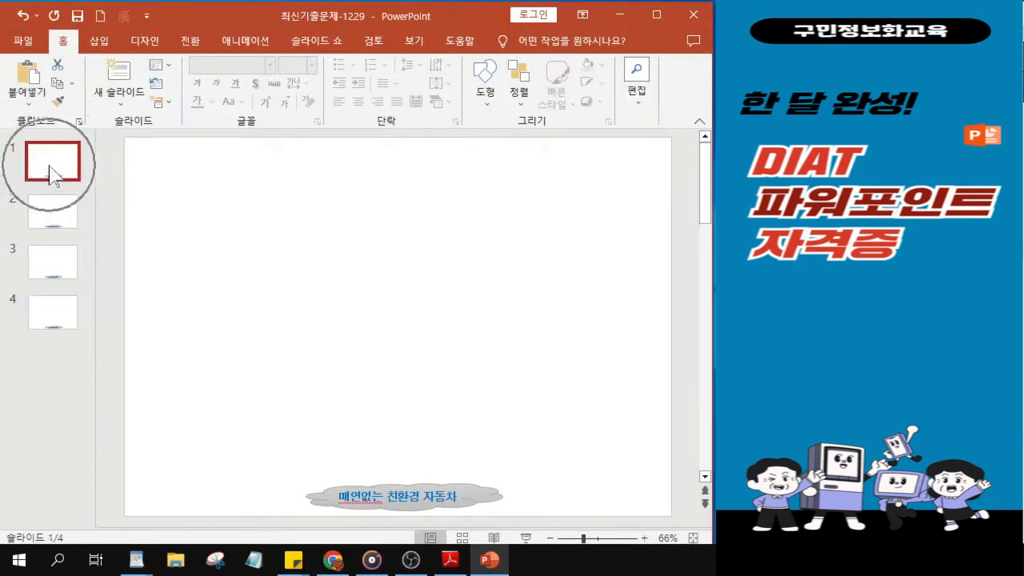
{"action": "key", "text": "alt+Tab"}
{"action": "scroll", "coordinate": [415, 284], "scroll_direction": "up", "scroll_amount": 3}
{"action": "scroll", "coordinate": [415, 284], "scroll_direction": "up", "scroll_amount": 1}
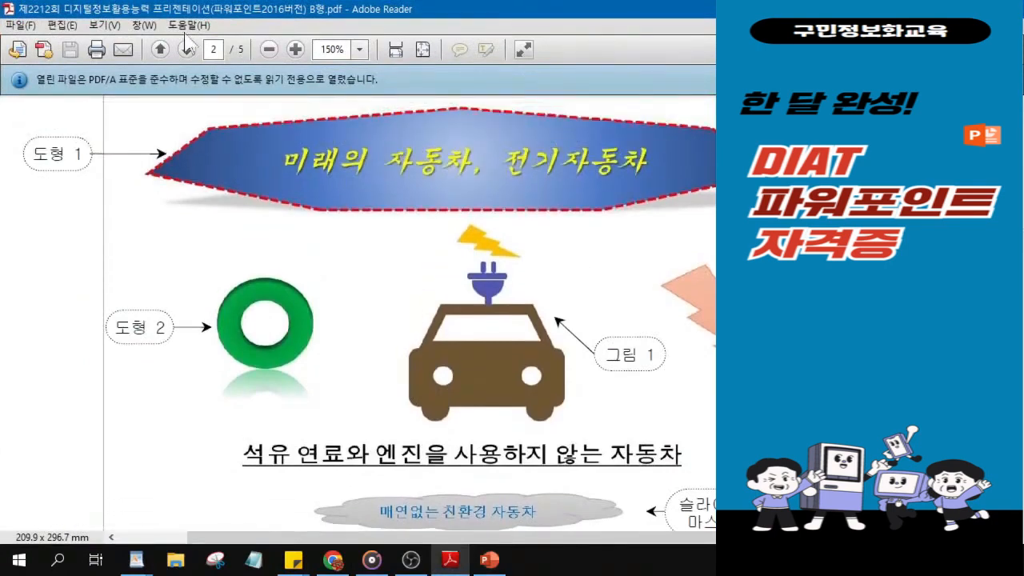
{"action": "left_click", "coordinate": [327, 148]}
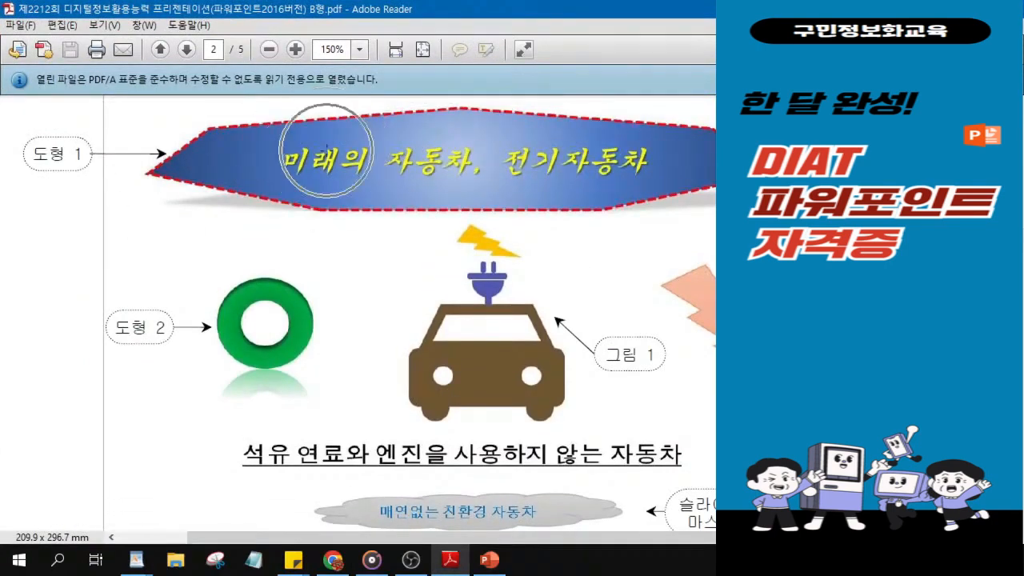
{"action": "left_click", "coordinate": [326, 150]}
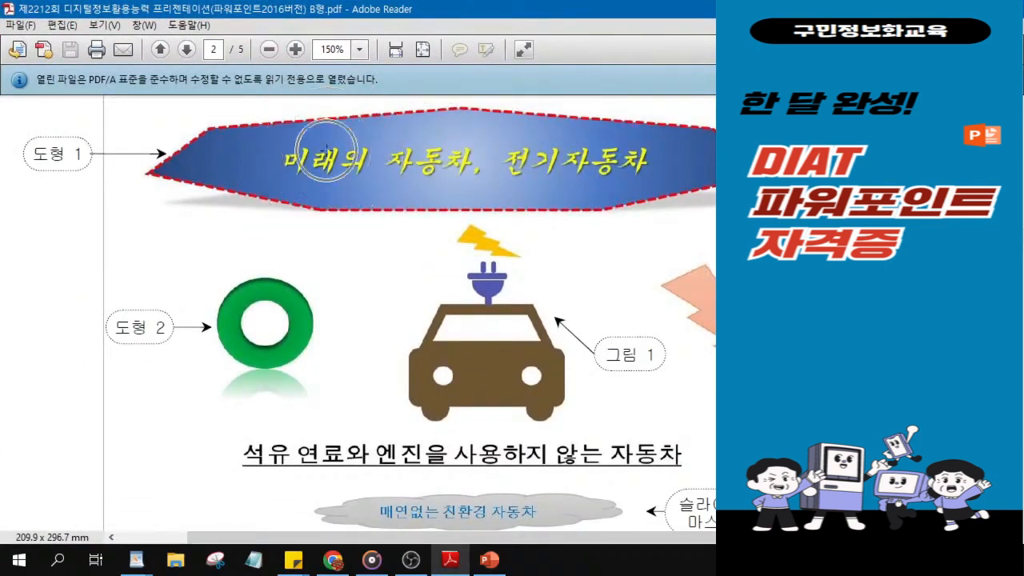
{"action": "left_click", "coordinate": [246, 332]}
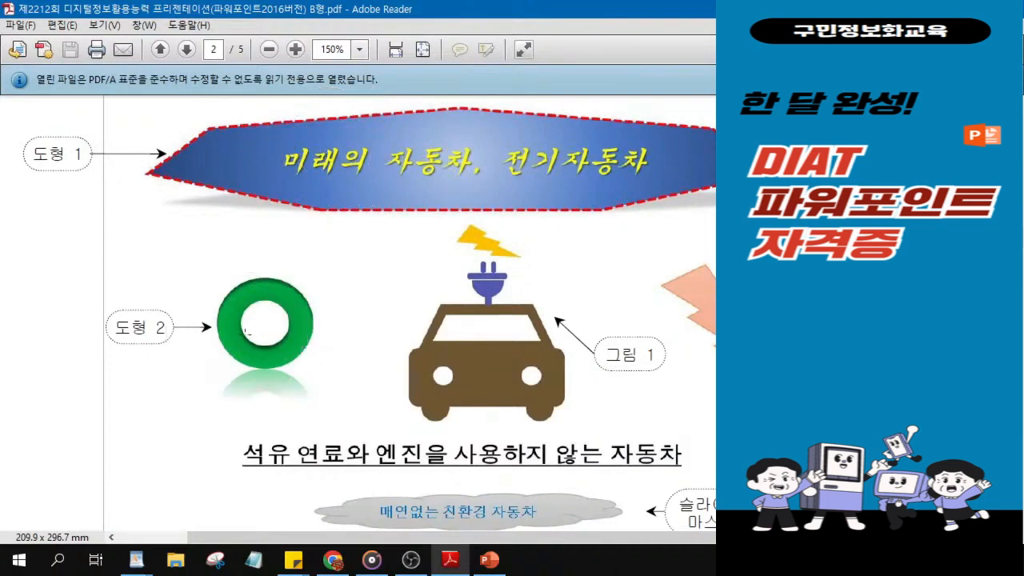
{"action": "left_click", "coordinate": [740, 346]}
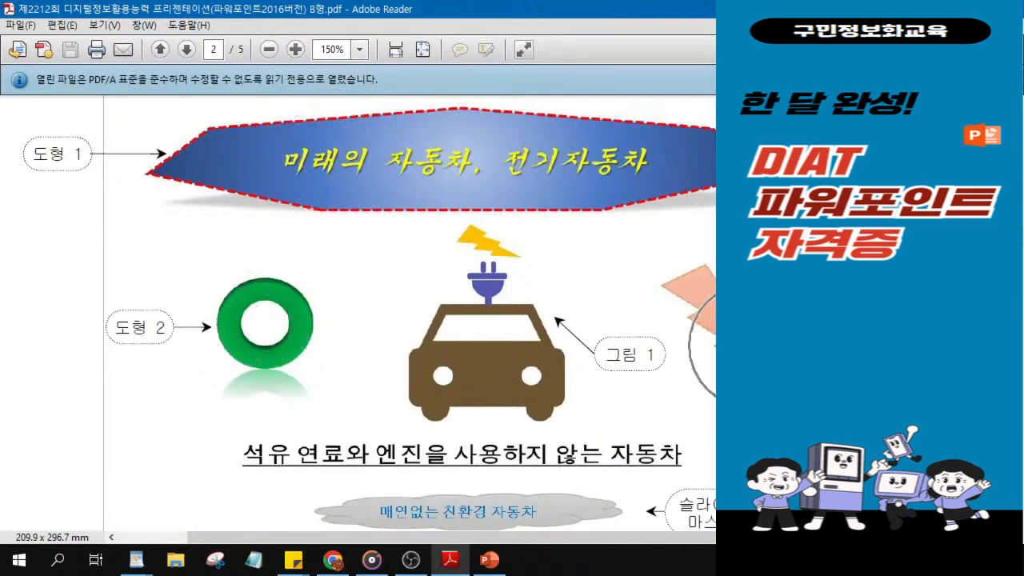
{"action": "left_click", "coordinate": [480, 364]}
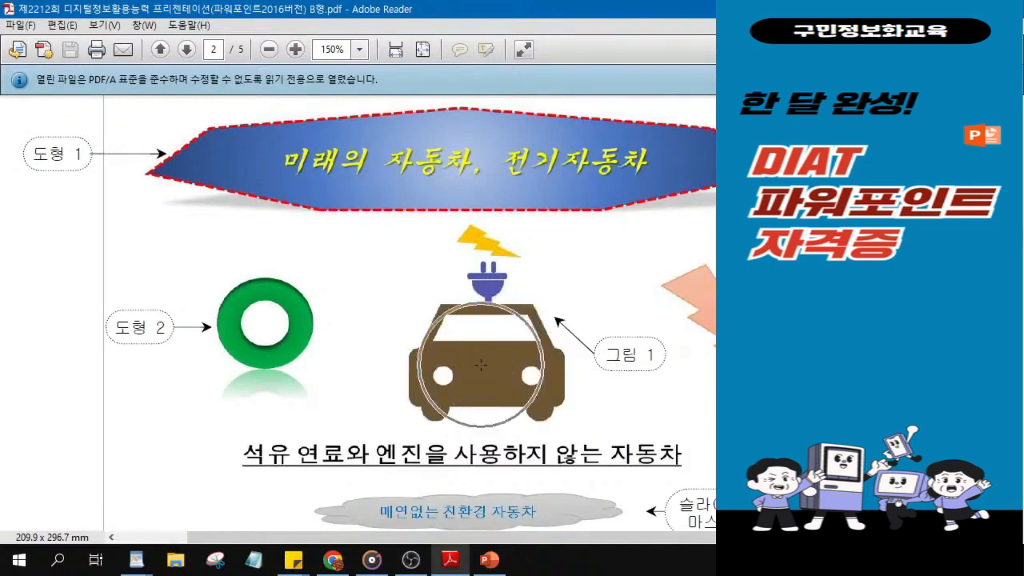
{"action": "left_click", "coordinate": [433, 470]}
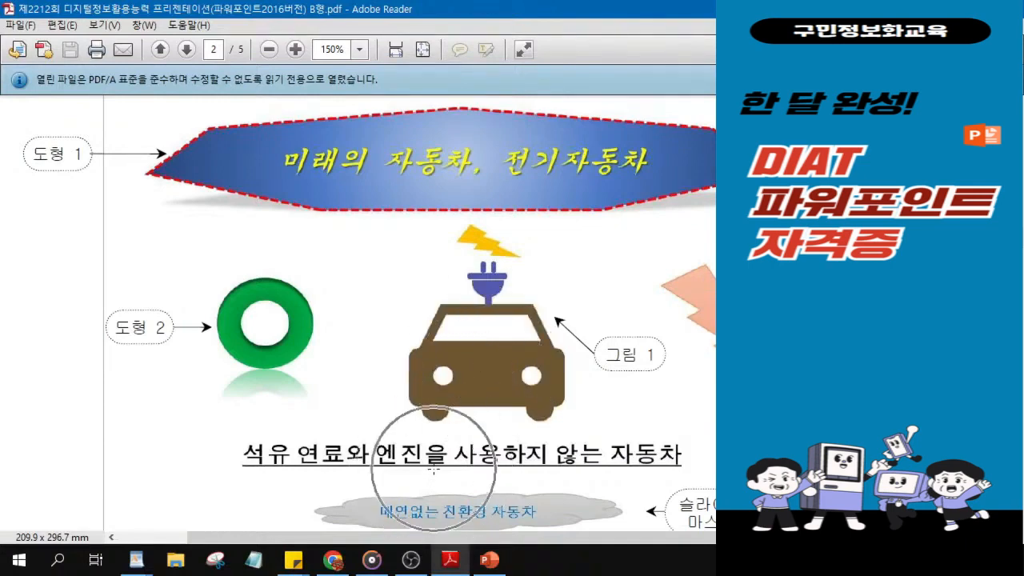
{"action": "key", "text": "alt+Tab"}
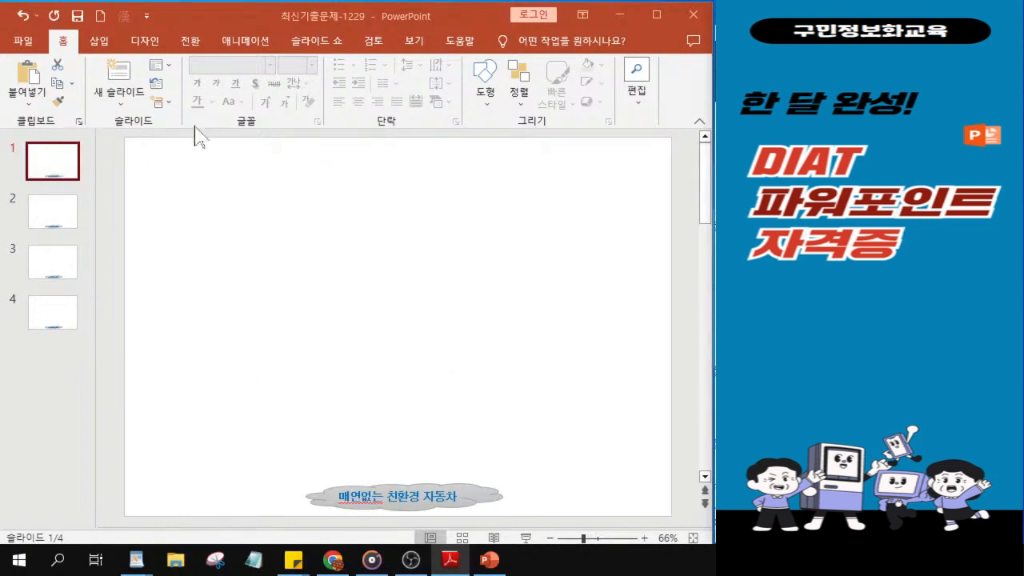
- Draw a wide, flat heptagon across the upper part of the first slide
{"action": "left_click", "coordinate": [47, 171]}
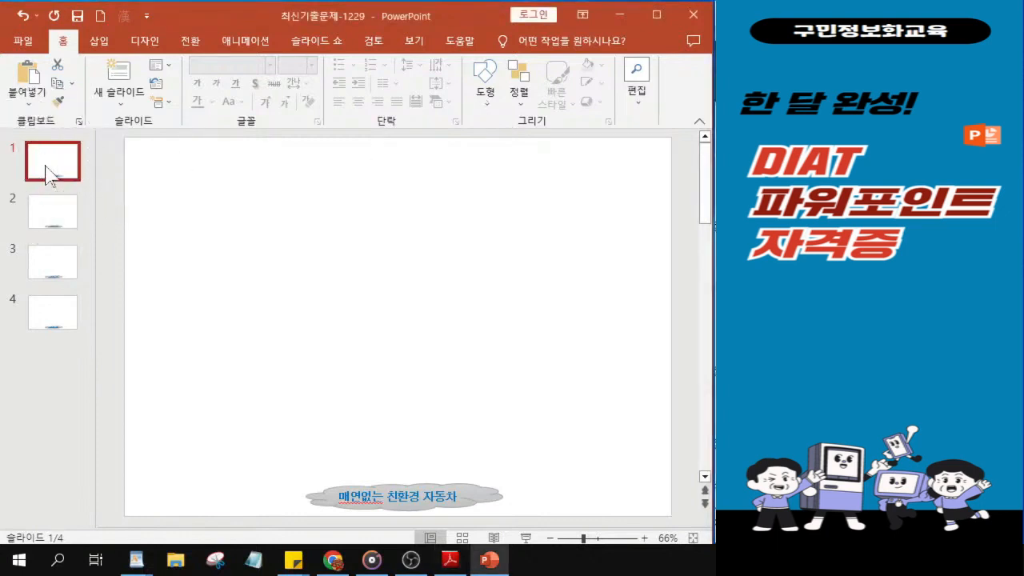
{"action": "left_click", "coordinate": [47, 171]}
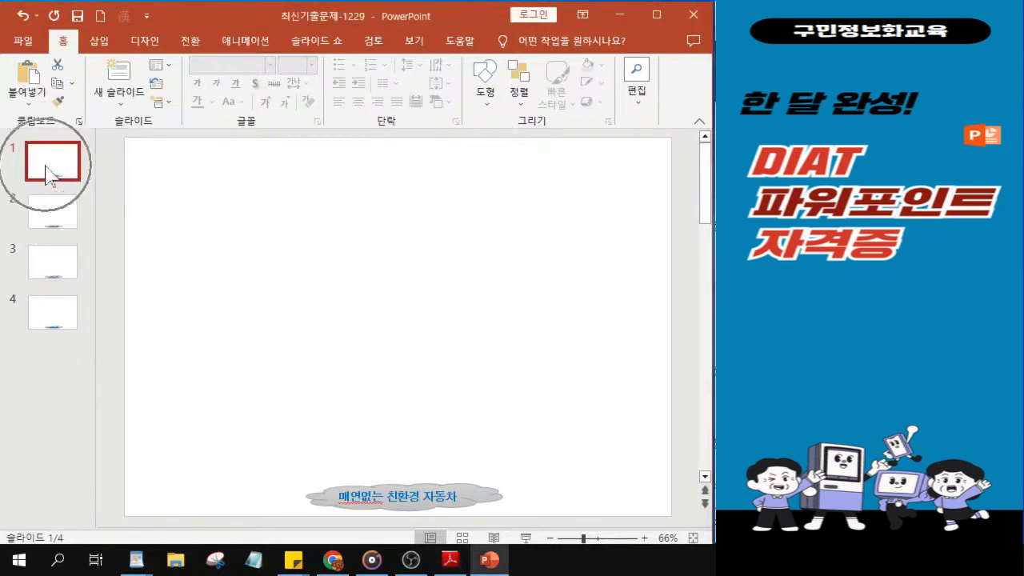
{"action": "left_click", "coordinate": [493, 106]}
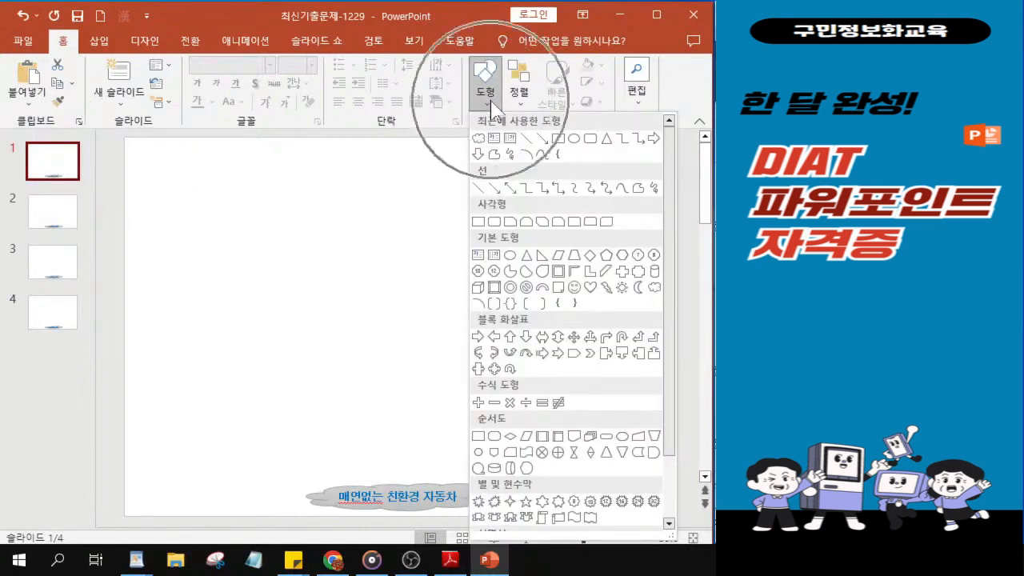
{"action": "left_click", "coordinate": [637, 256]}
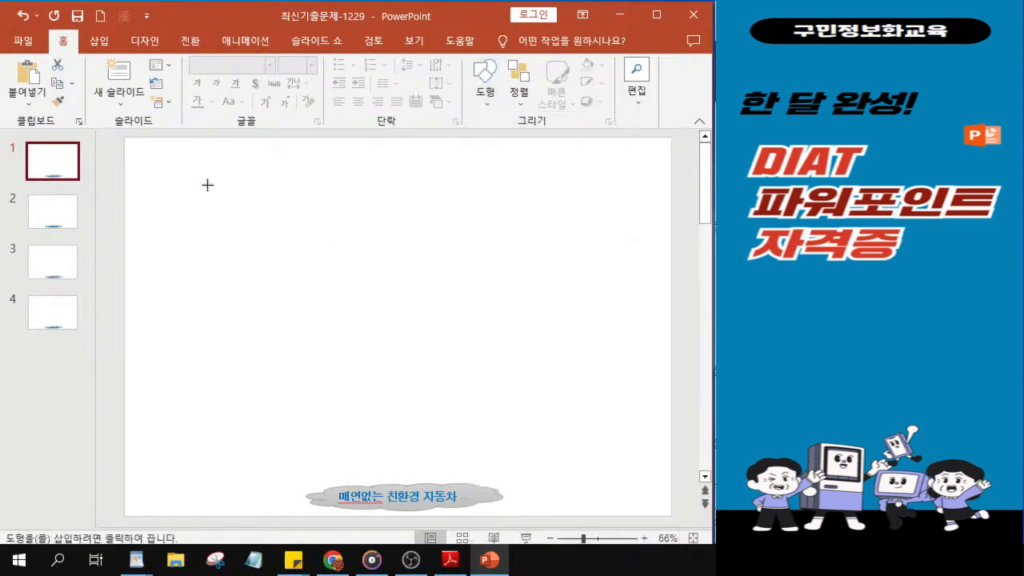
{"action": "mouse_move", "coordinate": [181, 169]}
{"action": "left_mouse_down"}
{"action": "mouse_move", "coordinate": [587, 254]}
{"action": "mouse_move", "coordinate": [604, 249]}
{"action": "mouse_move", "coordinate": [401, 212]}
{"action": "mouse_move", "coordinate": [585, 245]}
{"action": "mouse_move", "coordinate": [630, 240]}
{"action": "left_mouse_up"}
- Widen the heptagon slightly at its left side and position it horizontally centred near the slide's top edge
{"action": "left_click_drag", "start_coordinate": [462, 201], "coordinate": [459, 189]}
{"action": "left_click_drag", "start_coordinate": [405, 231], "coordinate": [406, 232]}
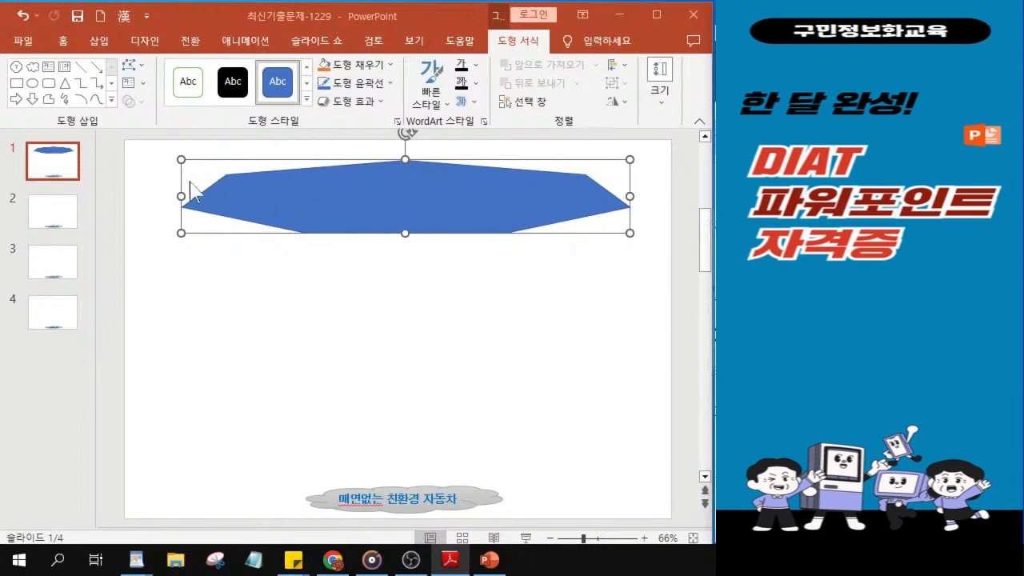
{"action": "left_click_drag", "start_coordinate": [182, 196], "coordinate": [172, 196]}
{"action": "left_click_drag", "start_coordinate": [363, 205], "coordinate": [360, 210]}
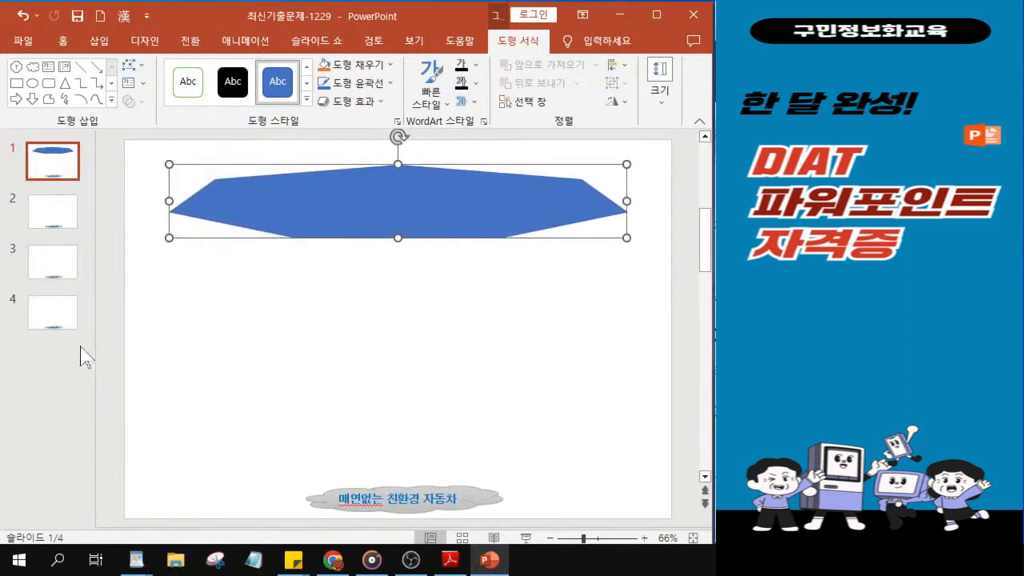
- Open the further gradient options for the heptagon and change its fill to a gradient fill (그라데이션 채우기)
{"action": "left_click_drag", "start_coordinate": [96, 360], "coordinate": [68, 363]}
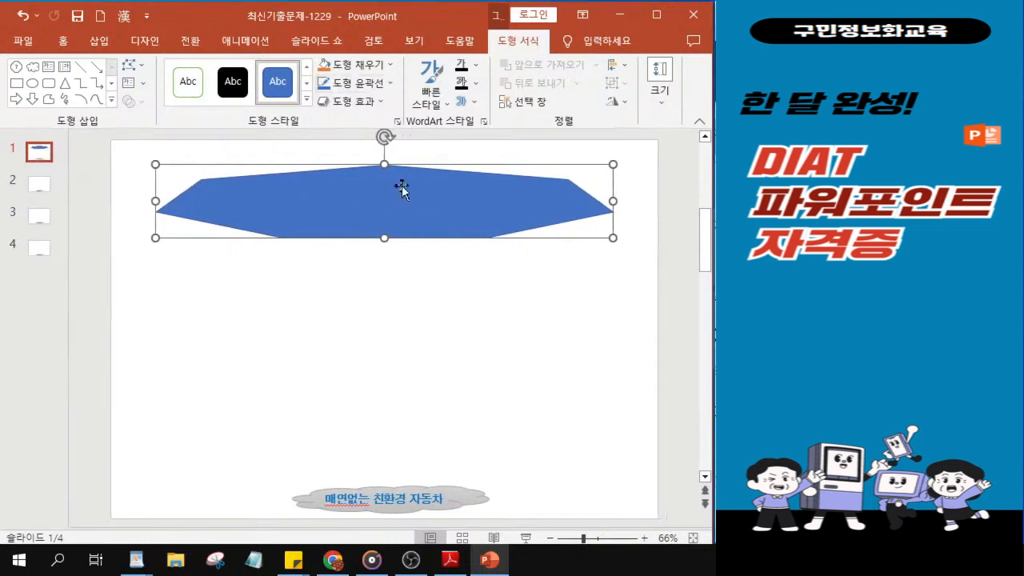
{"action": "left_click", "coordinate": [361, 70]}
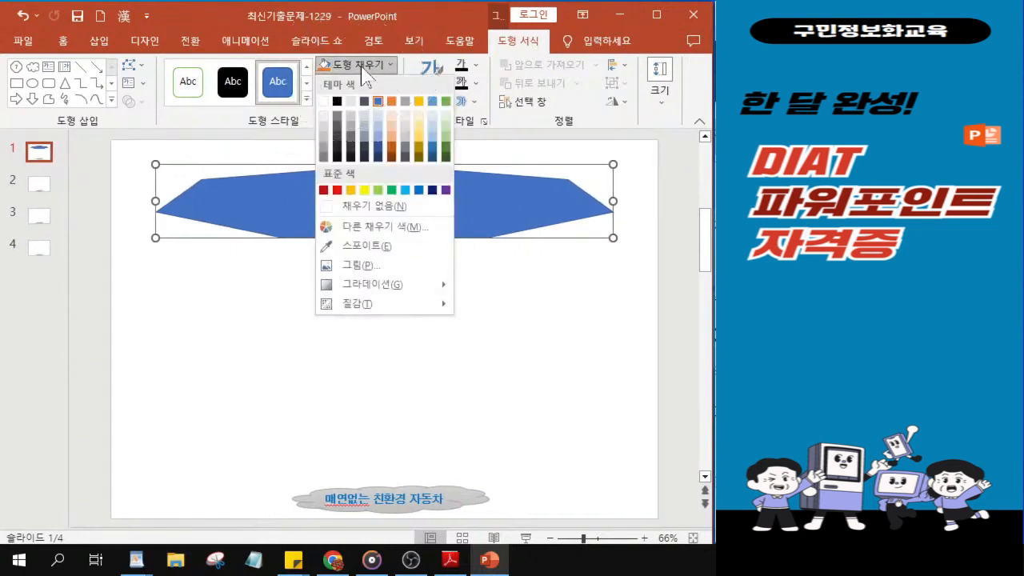
{"action": "mouse_move", "coordinate": [418, 292]}
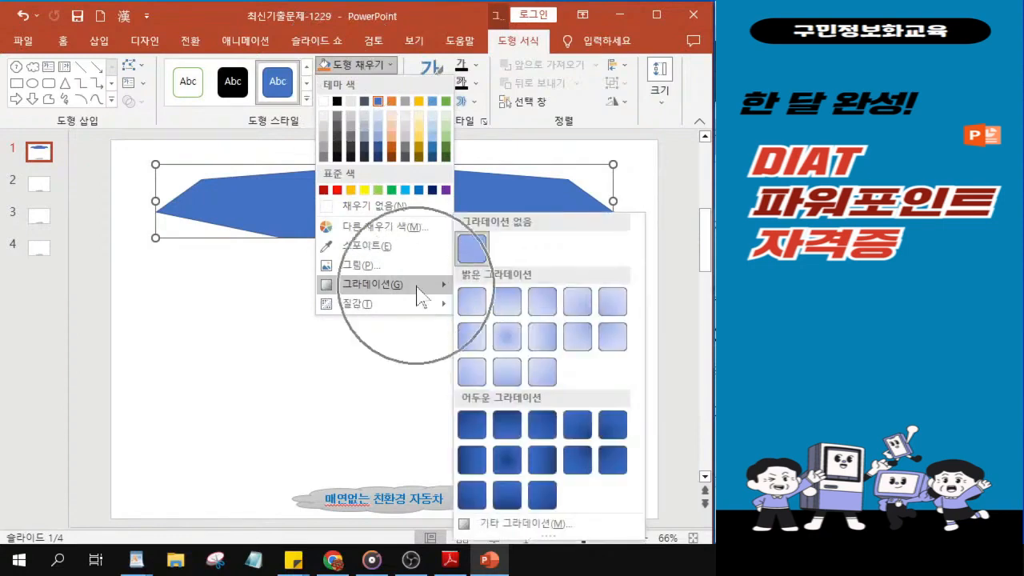
{"action": "key", "text": "alt+Tab"}
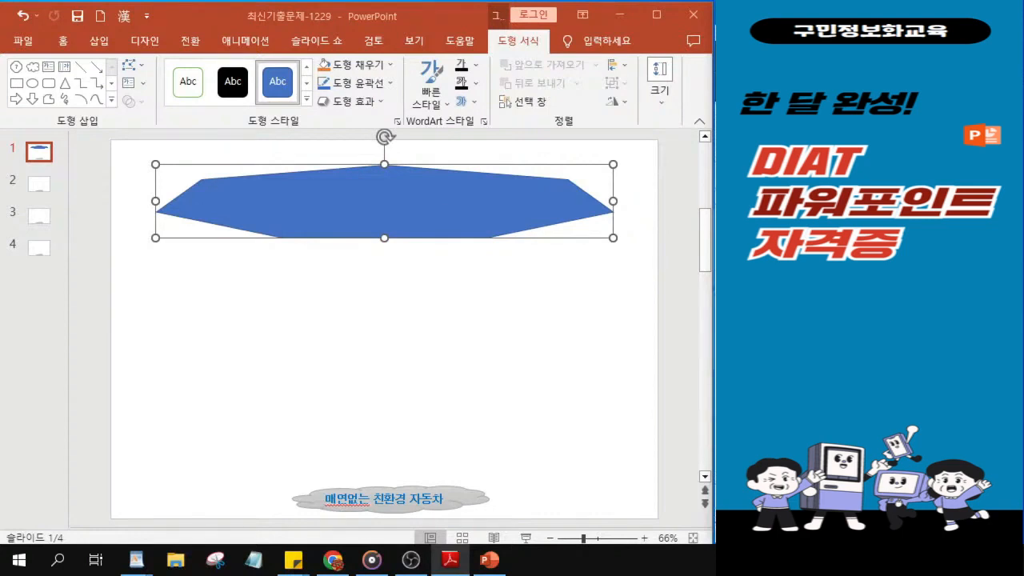
{"action": "left_click", "coordinate": [364, 70]}
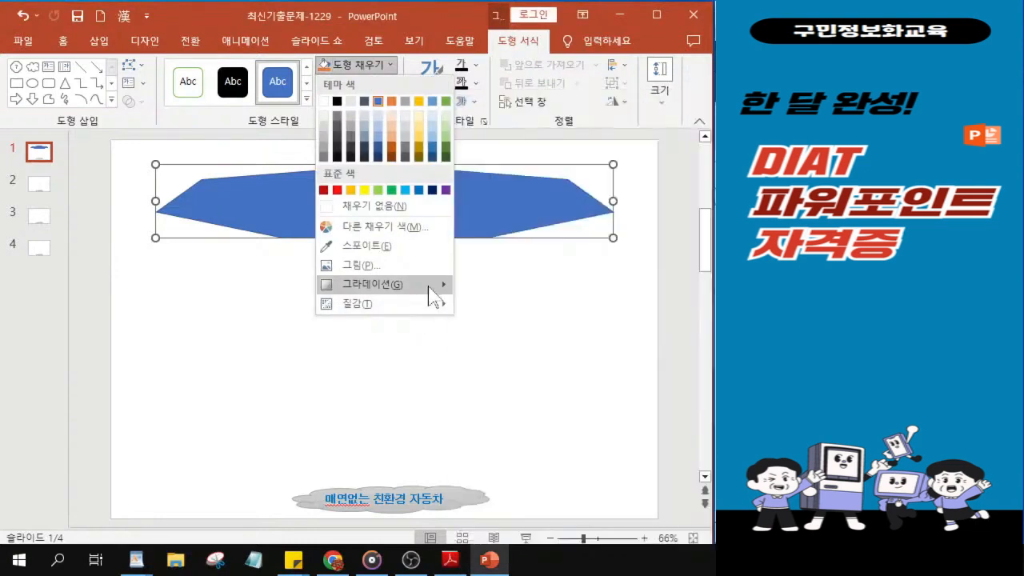
{"action": "left_click", "coordinate": [430, 286]}
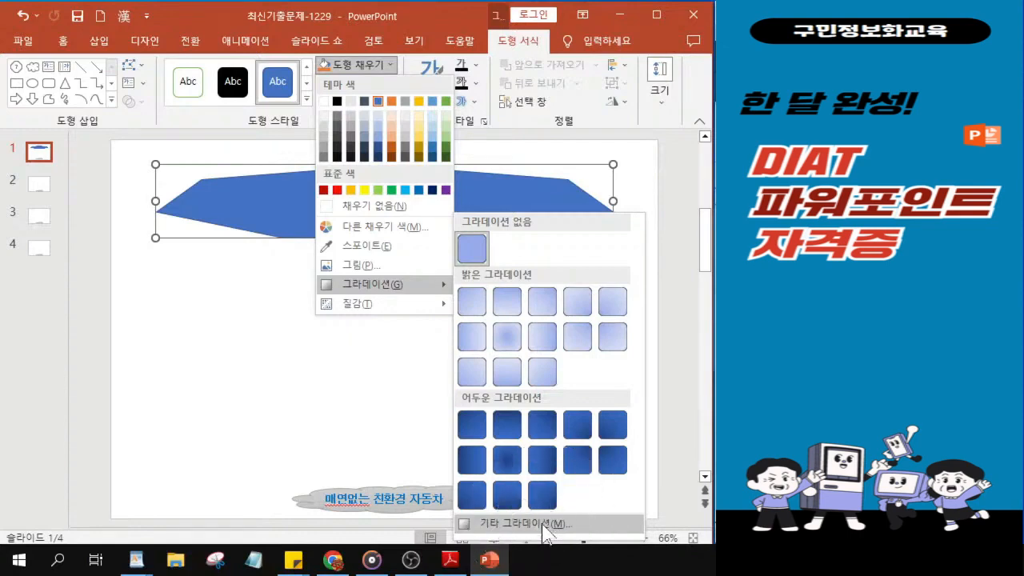
{"action": "left_click", "coordinate": [546, 525]}
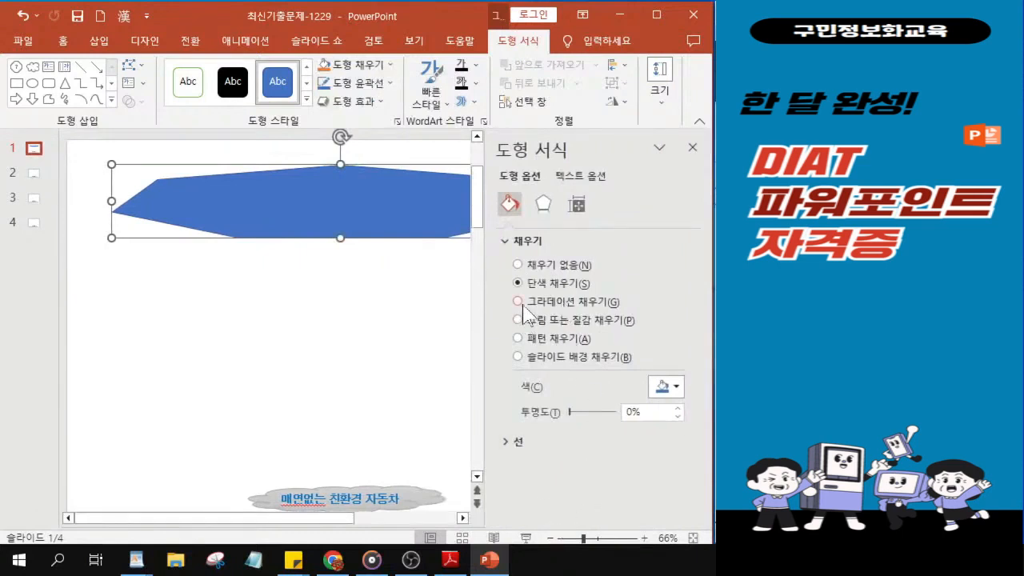
{"action": "left_click", "coordinate": [518, 301]}
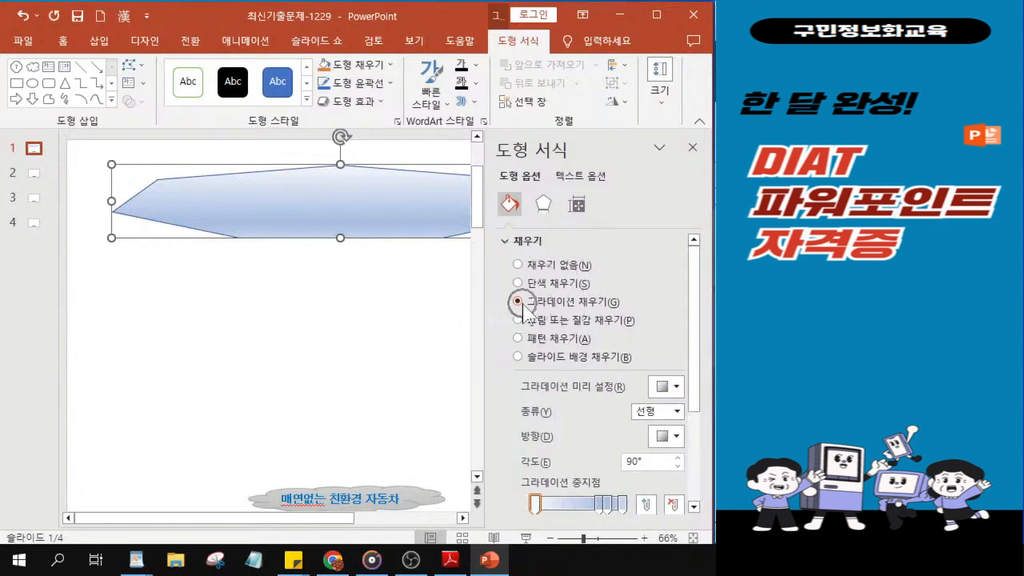
- Apply the blue radial (방사형) gradient preset from the fourth row of the first column to the heptagon
{"action": "left_click", "coordinate": [664, 388]}
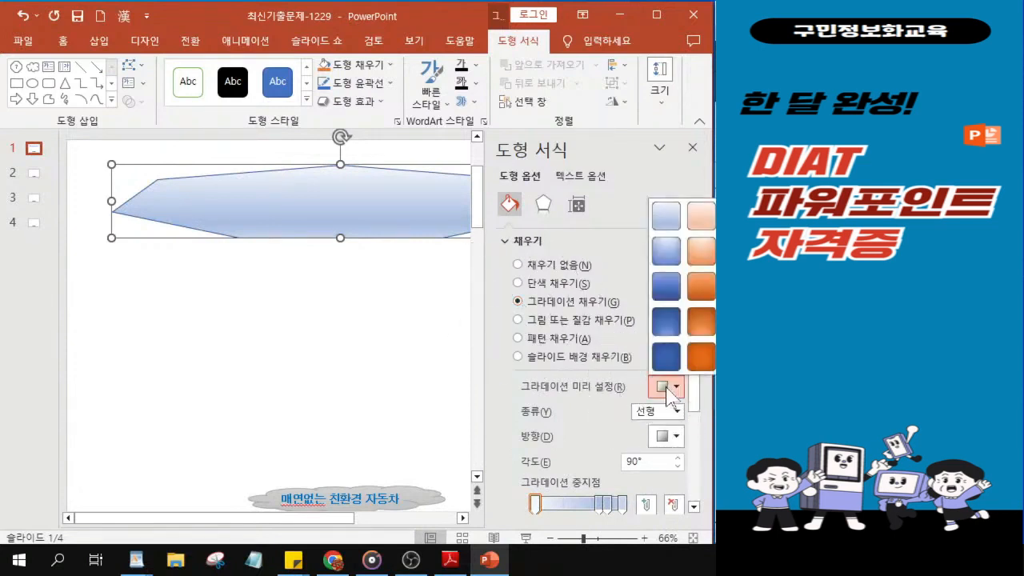
{"action": "left_click", "coordinate": [667, 390]}
{"action": "left_click", "coordinate": [666, 389]}
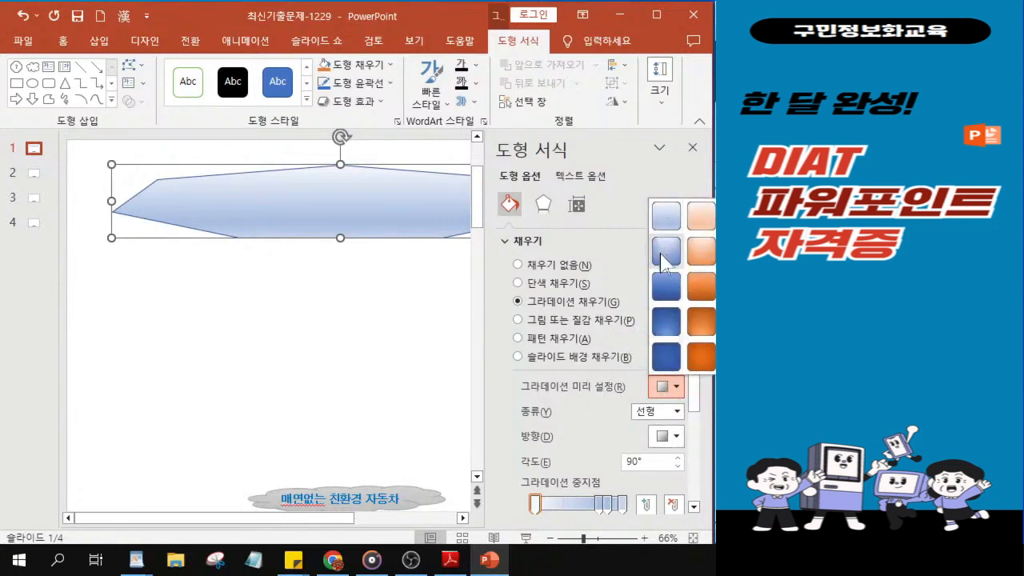
{"action": "left_click", "coordinate": [663, 322]}
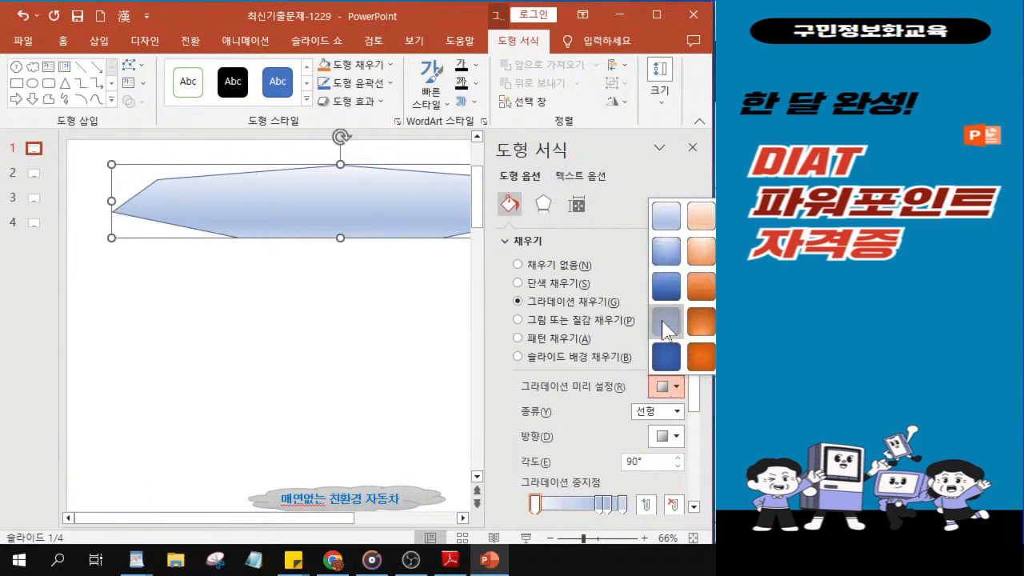
{"action": "key", "text": "ctrl"}
{"action": "key", "text": "ctrl"}
{"action": "key", "text": "ctrl"}
{"action": "key", "text": "ctrl"}
{"action": "key", "text": "ctrl"}
{"action": "key", "text": "ctrl"}
{"action": "key", "text": "ctrl"}
{"action": "key", "text": "ctrl"}
{"action": "key", "text": "ctrl"}
{"action": "left_click", "coordinate": [666, 323]}
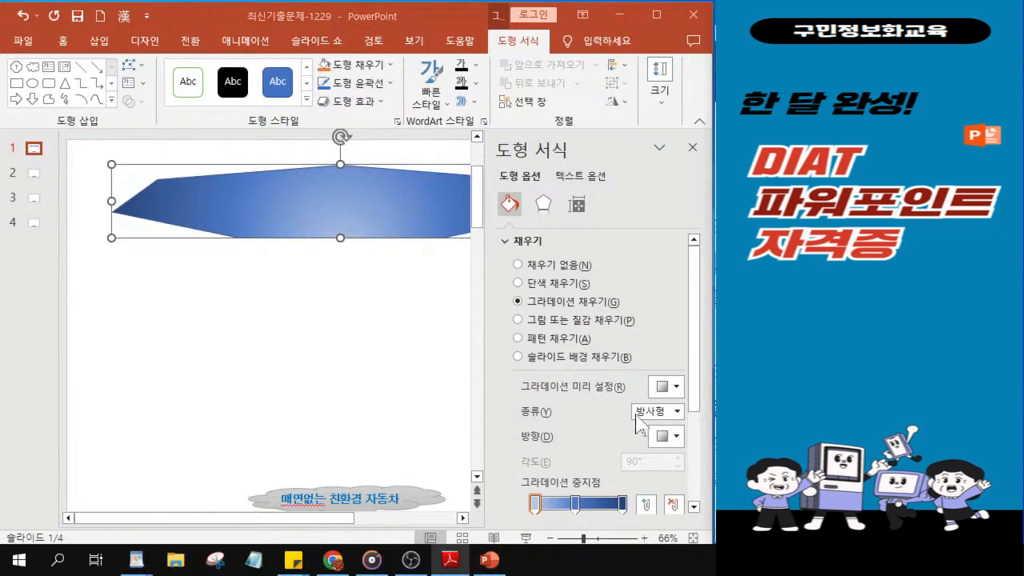
- Set the direction of the heptagon's radial gradient to spread from the centre
{"action": "key", "text": "ctrl"}
{"action": "left_click", "coordinate": [662, 438]}
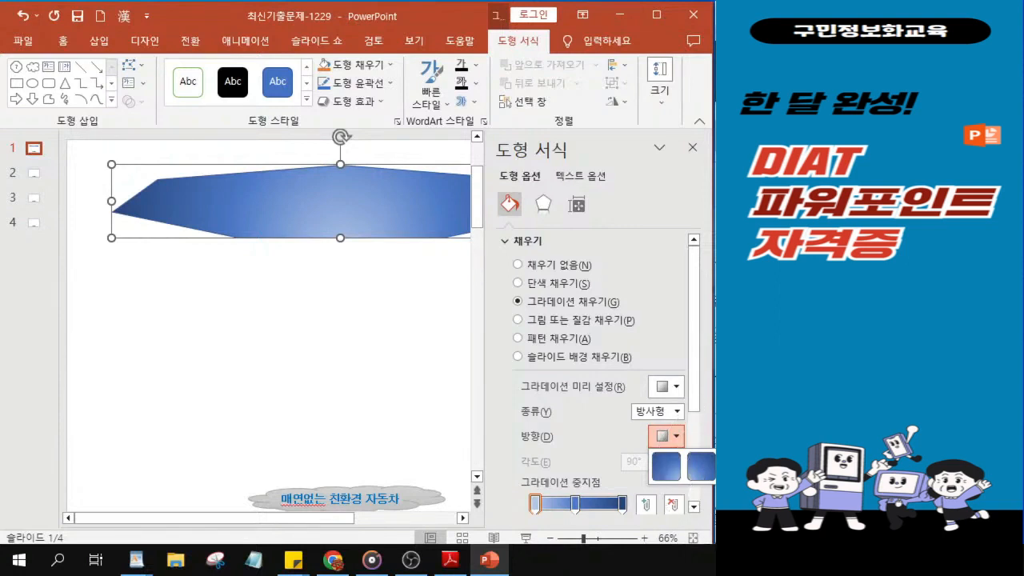
{"action": "left_click", "coordinate": [736, 466]}
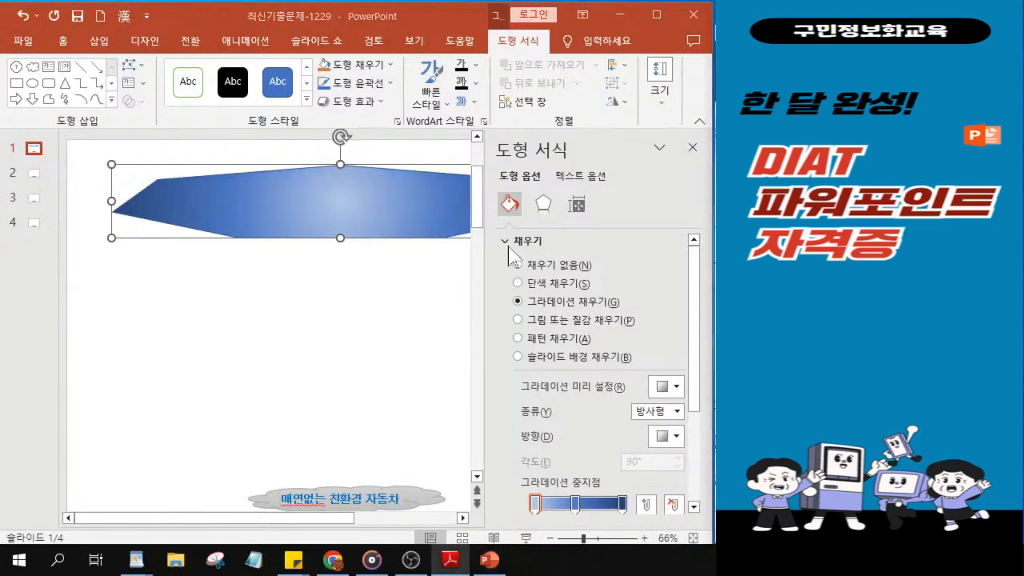
{"action": "key", "text": "ctrl"}
{"action": "key", "text": "ctrl"}
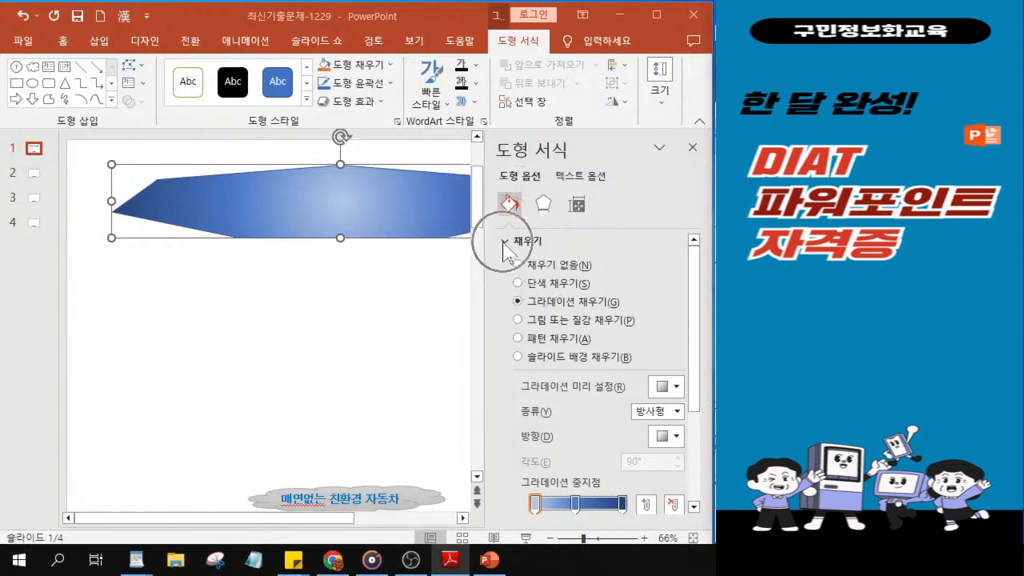
{"action": "left_click", "coordinate": [504, 241]}
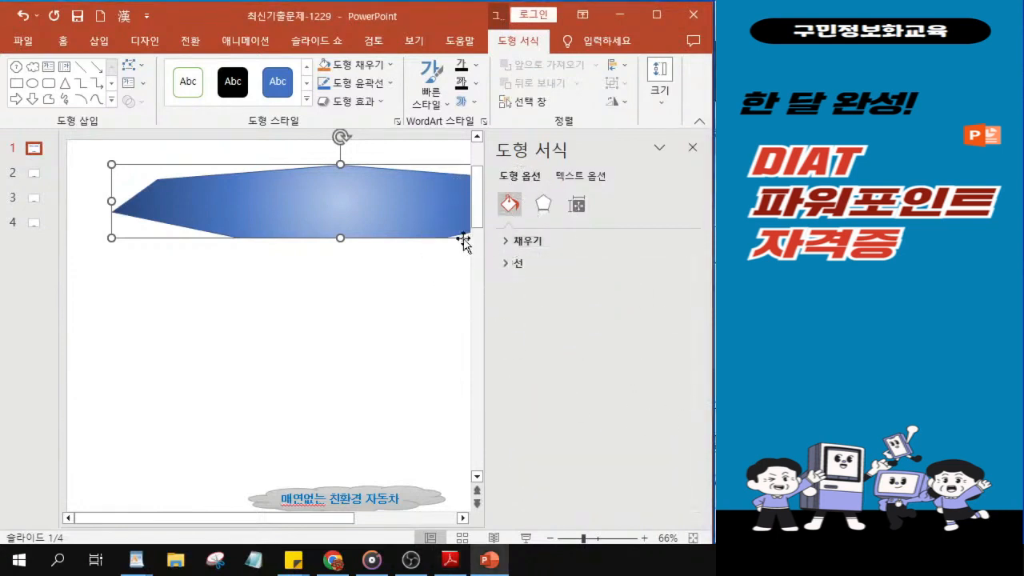
- Change the heptagon's solid outline to the standard colour red
{"action": "key", "text": "ctrl"}
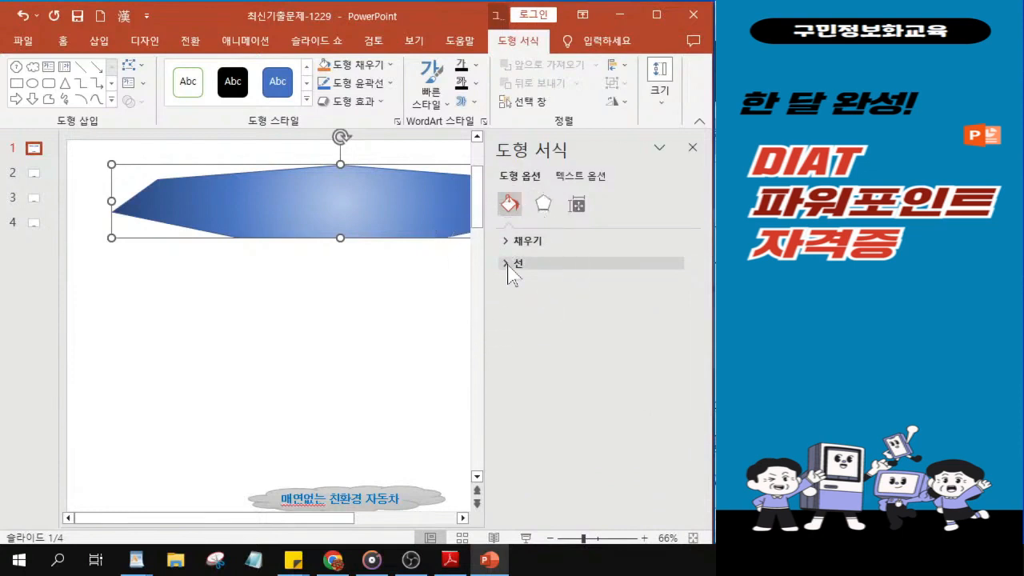
{"action": "key", "text": "ctrl"}
{"action": "left_click", "coordinate": [509, 266]}
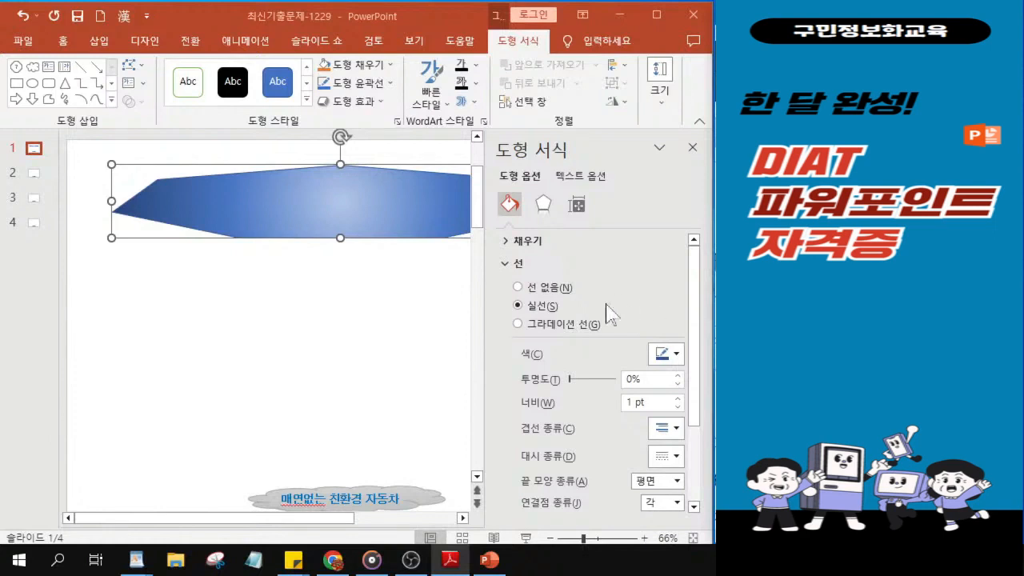
{"action": "left_click", "coordinate": [670, 357]}
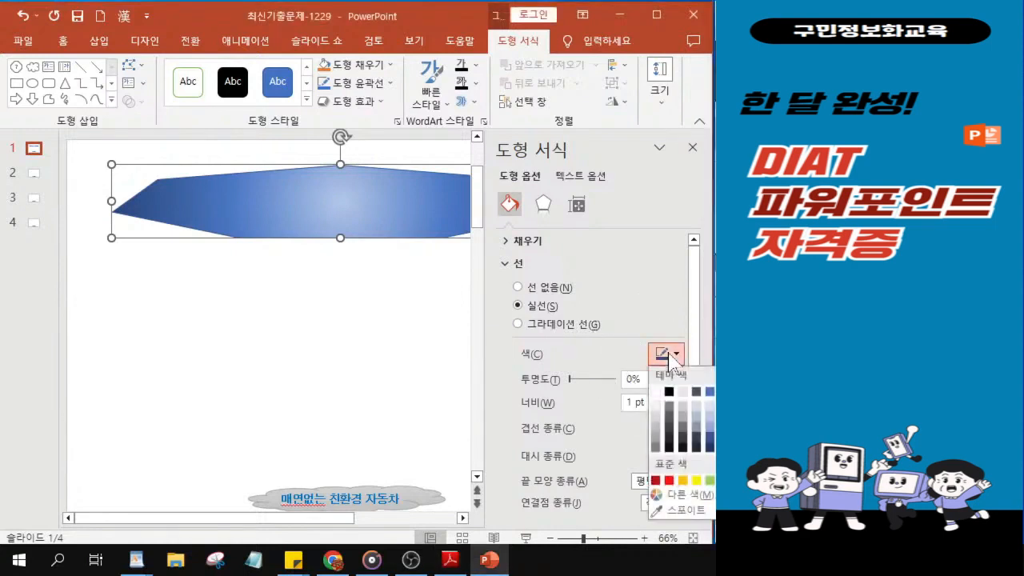
{"action": "left_click", "coordinate": [669, 482]}
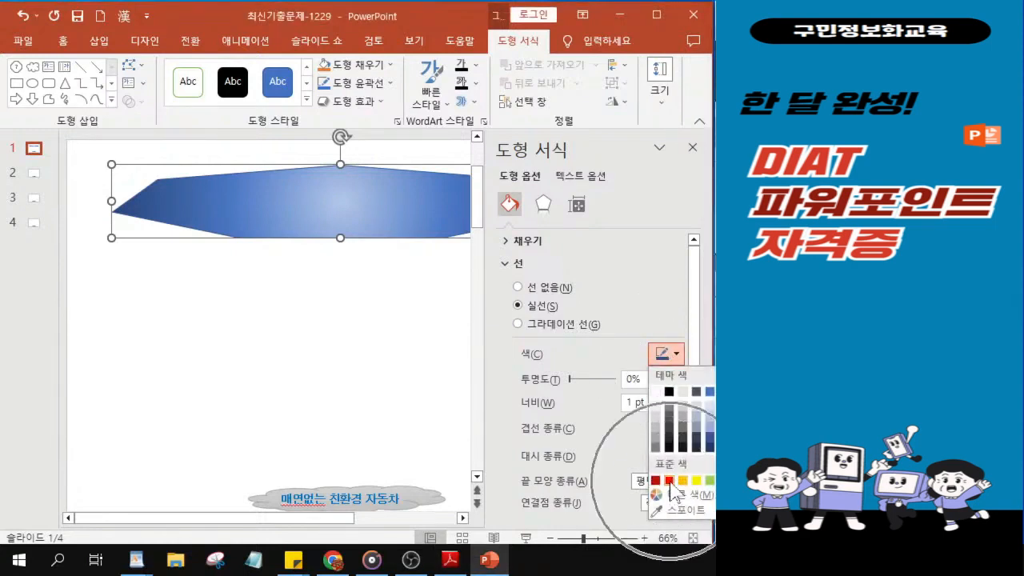
{"action": "left_click", "coordinate": [670, 482]}
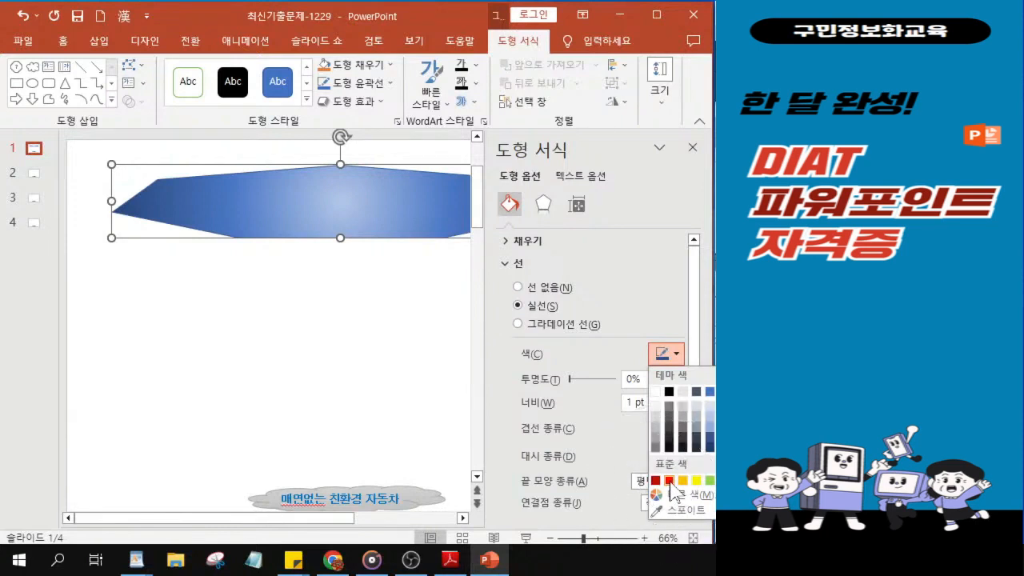
{"action": "left_click", "coordinate": [671, 483]}
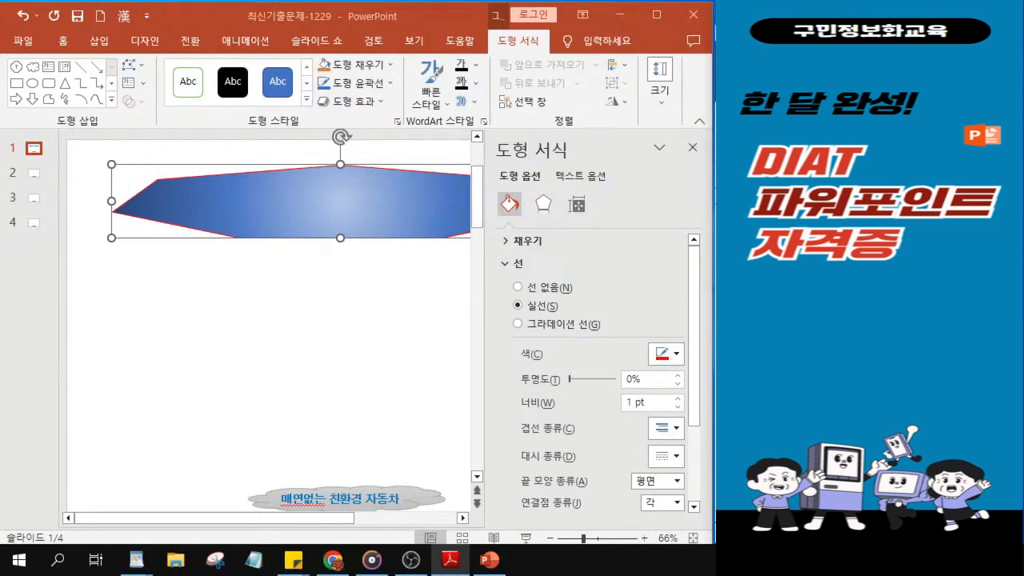
- Set the heptagon's outline width to 3 pt and its dash type to square dots
{"action": "left_click", "coordinate": [633, 403]}
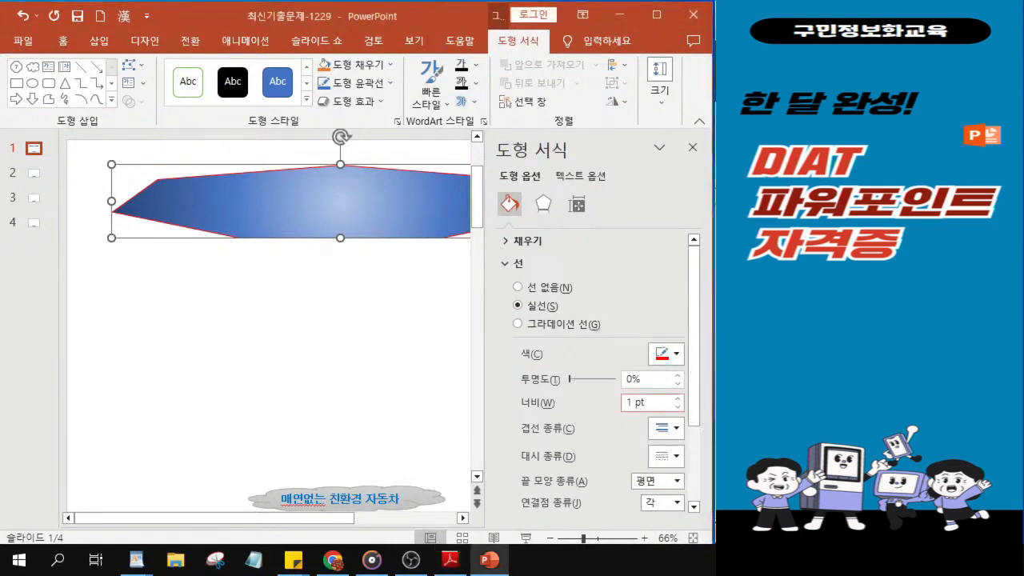
{"action": "key", "text": "BackSpace"}
{"action": "type", "text": "3"}
{"action": "key", "text": "Return"}
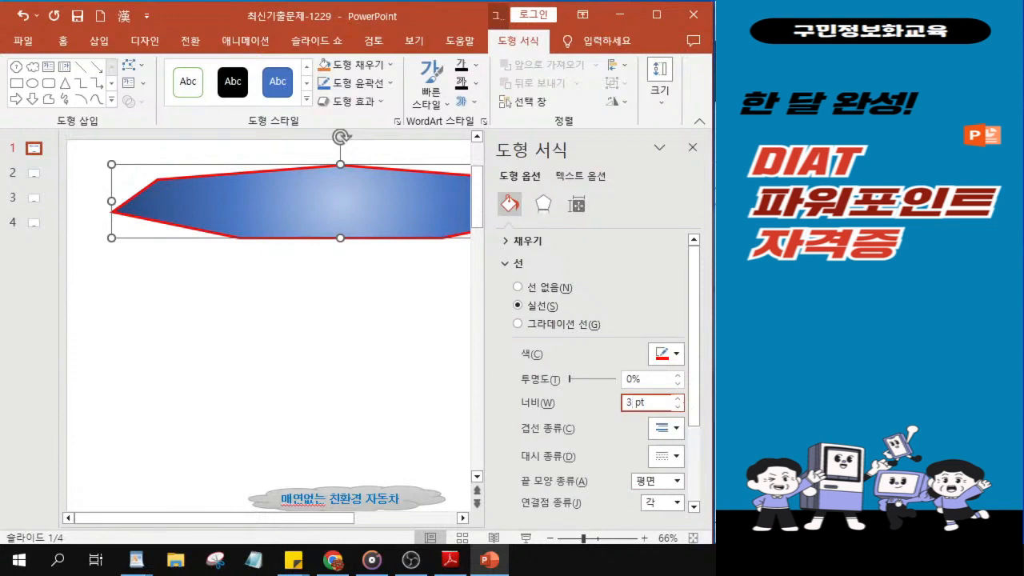
{"action": "left_click", "coordinate": [450, 560]}
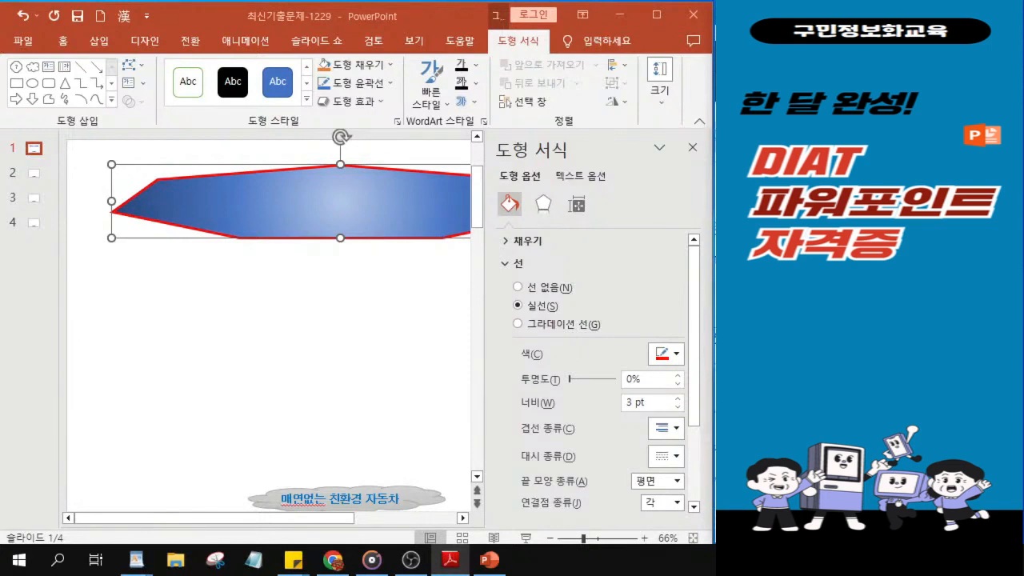
{"action": "left_click", "coordinate": [672, 458]}
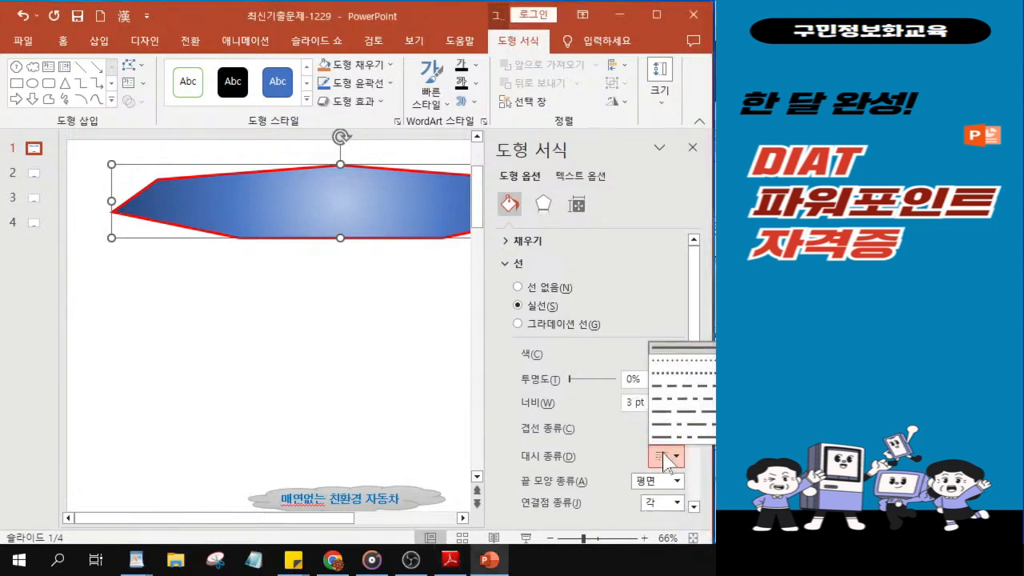
{"action": "left_click", "coordinate": [672, 373]}
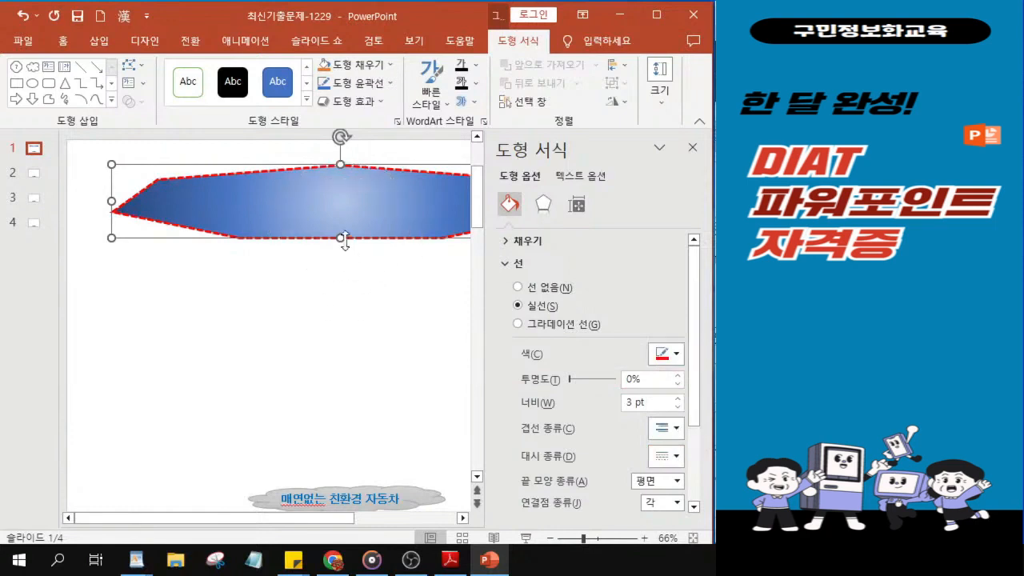
{"action": "left_click", "coordinate": [507, 264]}
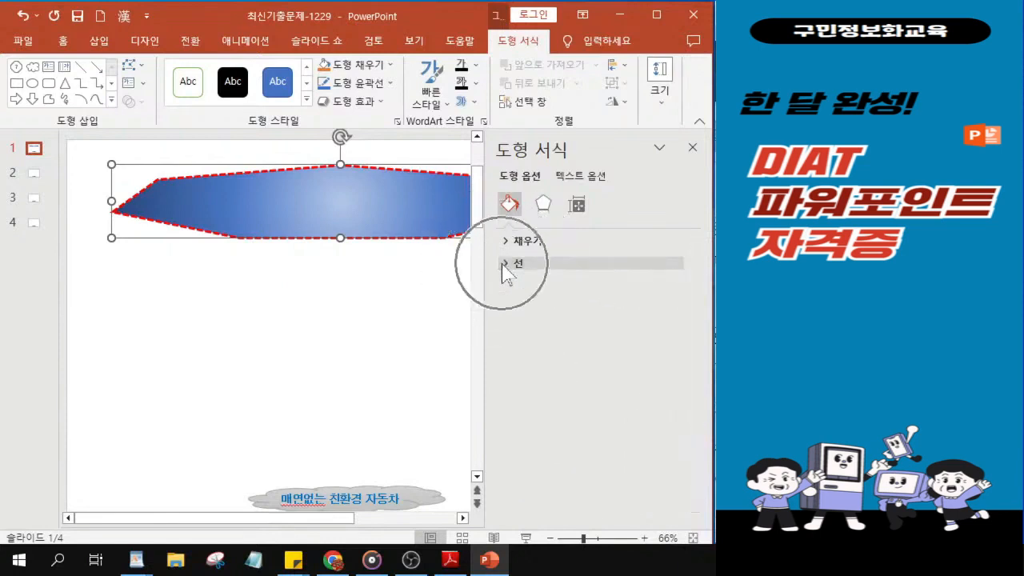
- Give the heptagon the upper-right shadow preset from the perspective (원근감) group and finish formatting the shape
{"action": "left_click", "coordinate": [540, 210]}
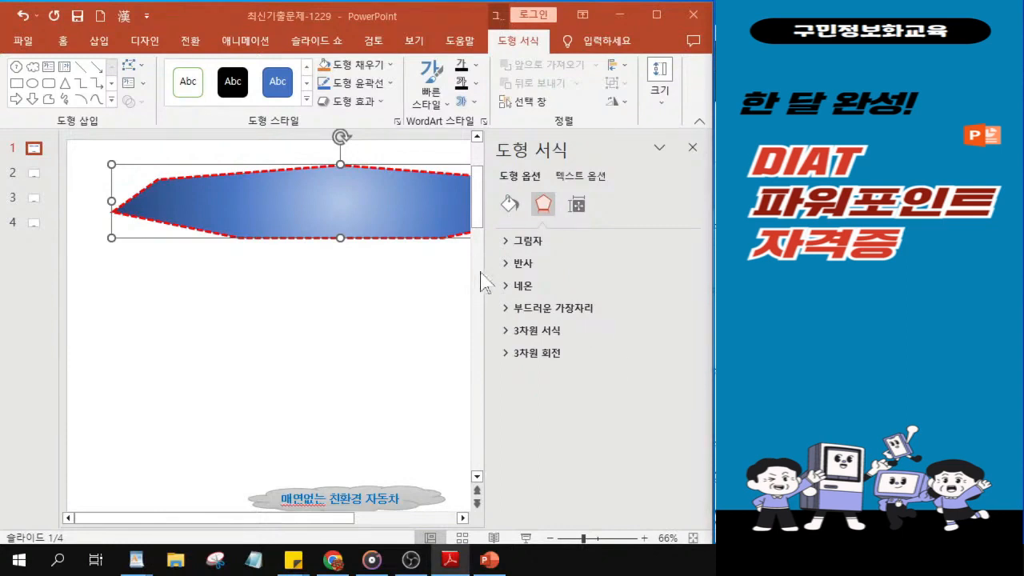
{"action": "left_click", "coordinate": [503, 244]}
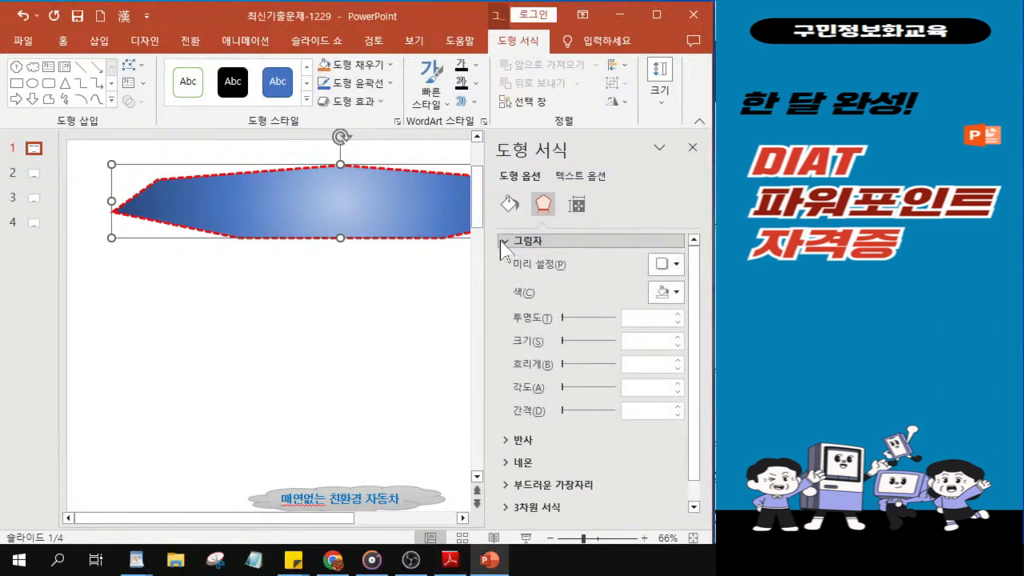
{"action": "left_click", "coordinate": [671, 265]}
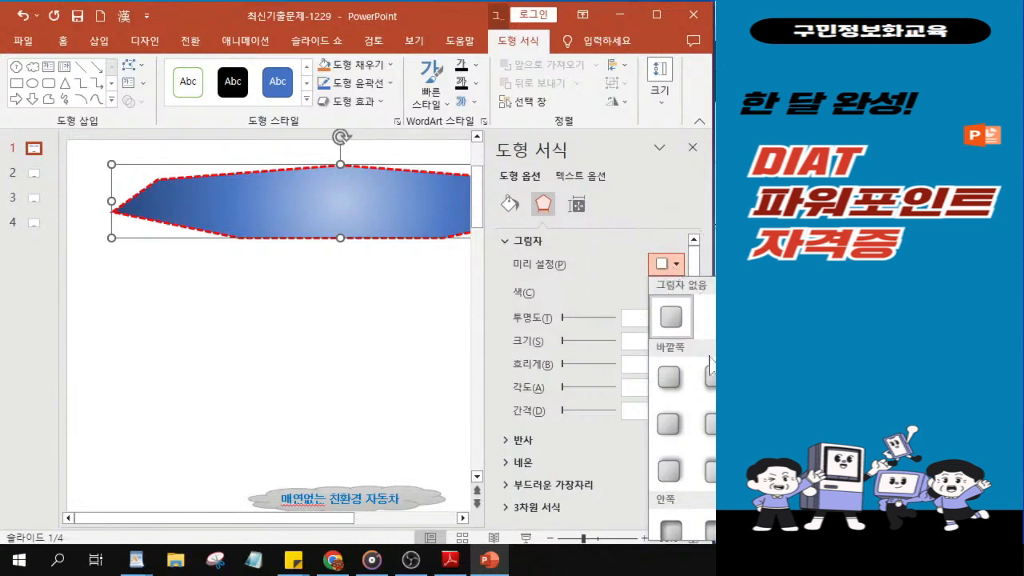
{"action": "scroll", "coordinate": [681, 400], "scroll_direction": "down", "scroll_amount": 4}
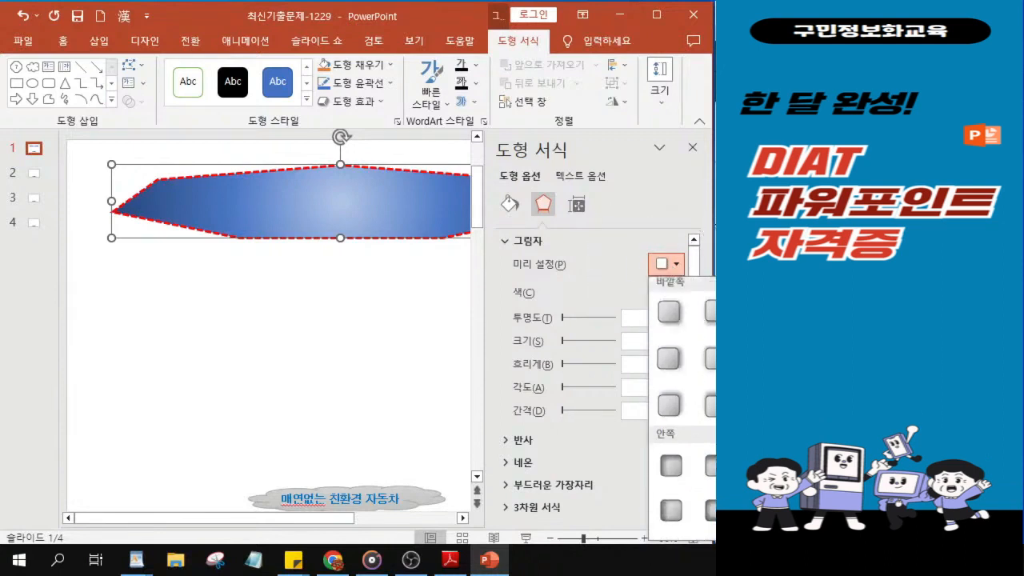
{"action": "scroll", "coordinate": [682, 408], "scroll_direction": "up", "scroll_amount": 3}
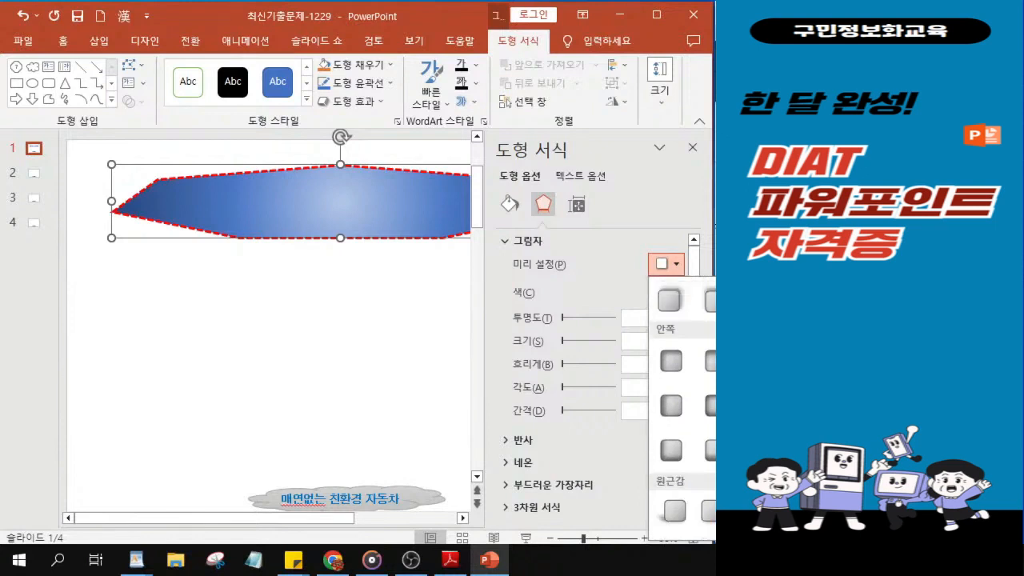
{"action": "scroll", "coordinate": [682, 408], "scroll_direction": "down", "scroll_amount": 3}
{"action": "scroll", "coordinate": [683, 408], "scroll_direction": "up", "scroll_amount": 3}
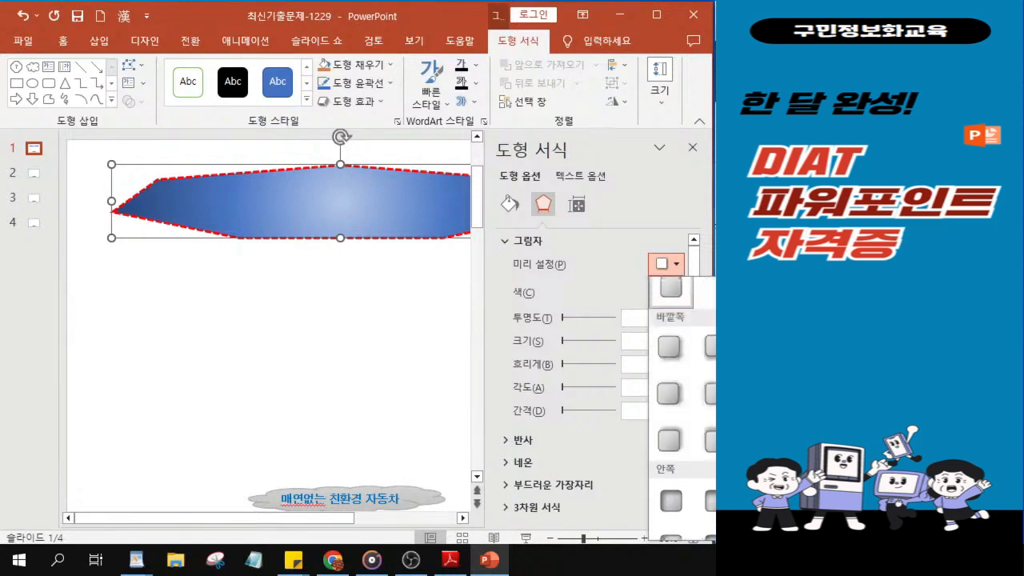
{"action": "scroll", "coordinate": [682, 408], "scroll_direction": "down", "scroll_amount": 3}
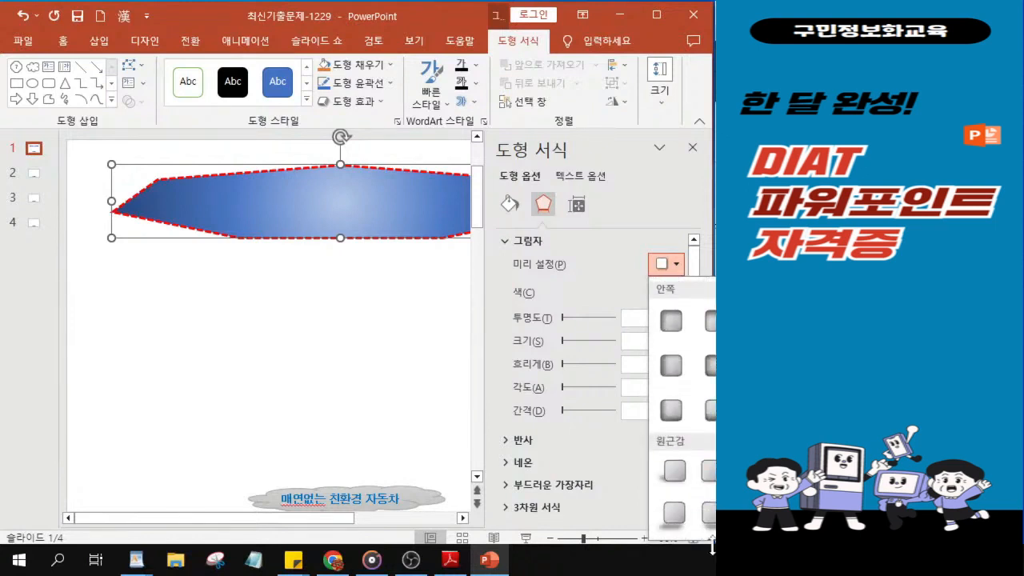
{"action": "left_click", "coordinate": [713, 477]}
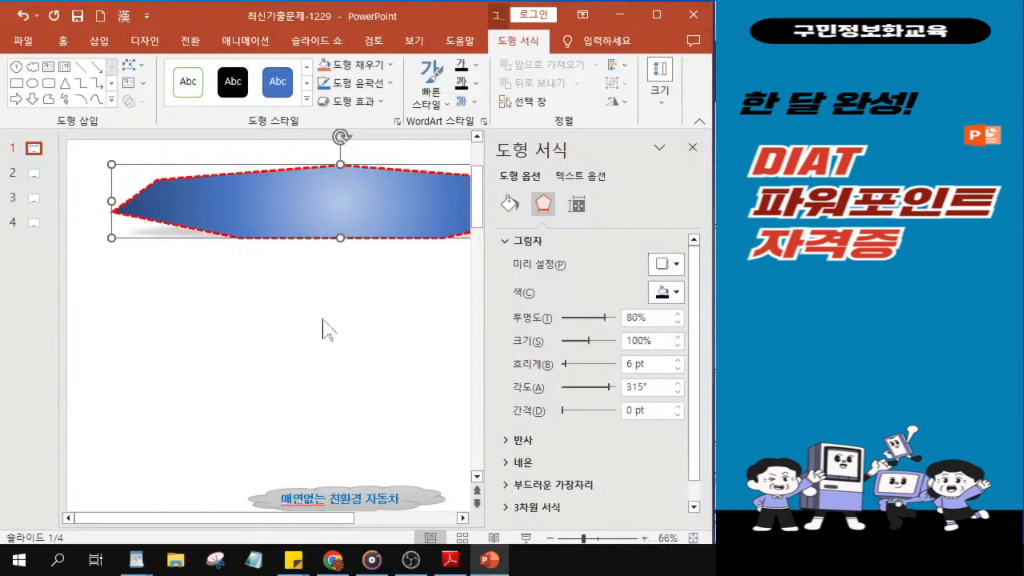
{"action": "left_click", "coordinate": [692, 152]}
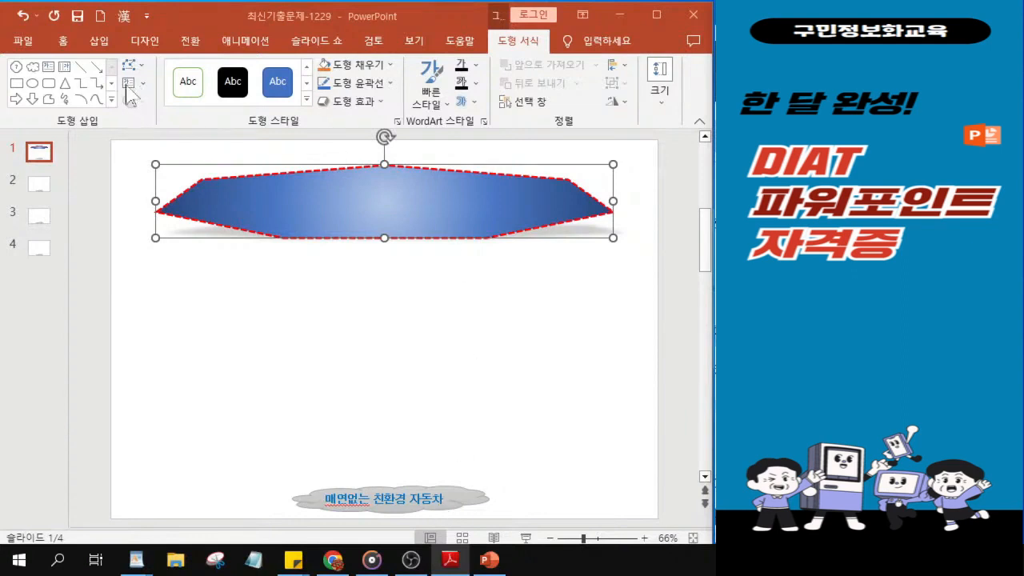
{"action": "left_click", "coordinate": [62, 42]}
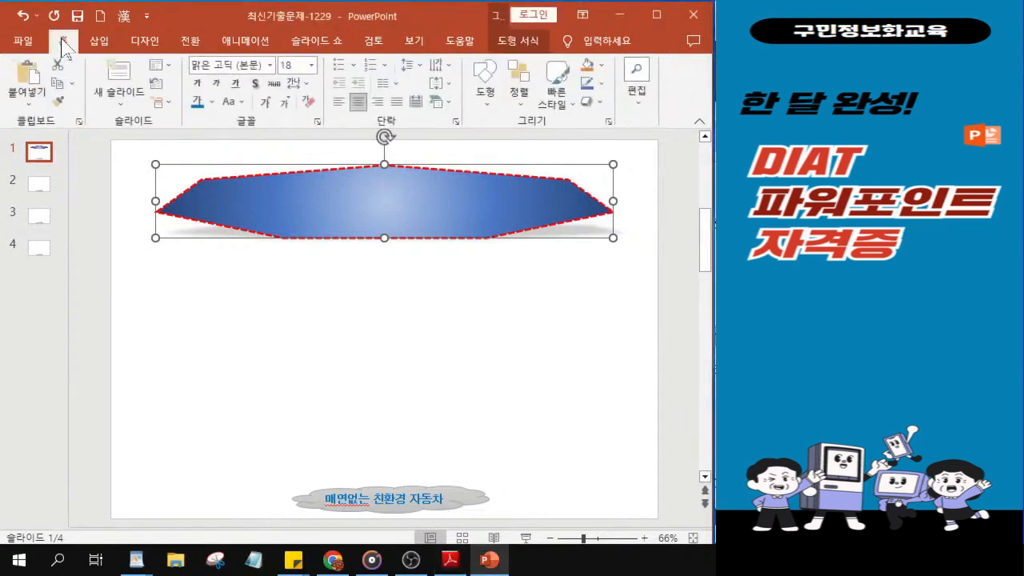
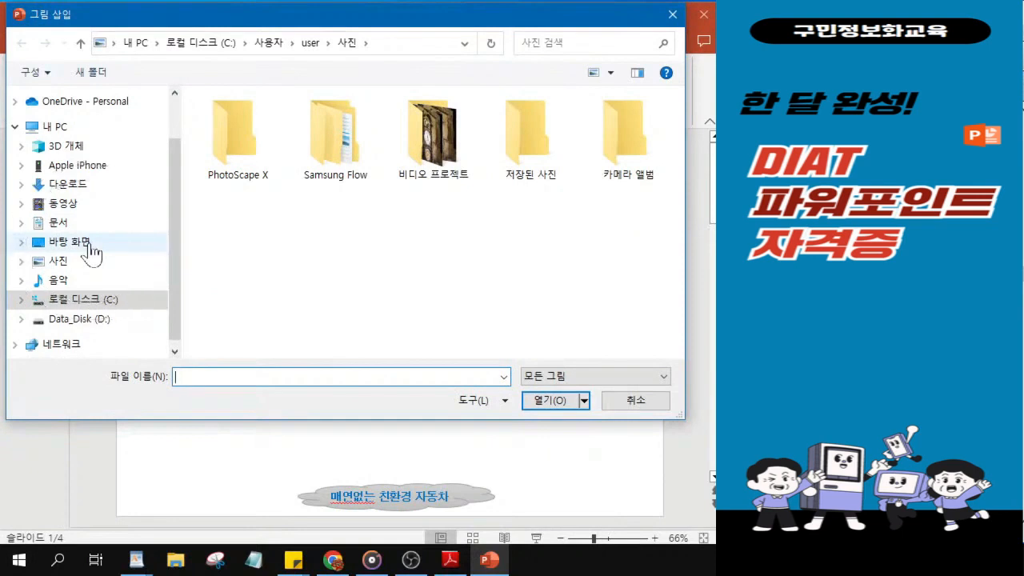
- Browse to the KAIT folder on the desktop as the source of the picture for slide 1
{"action": "left_click", "coordinate": [90, 253]}
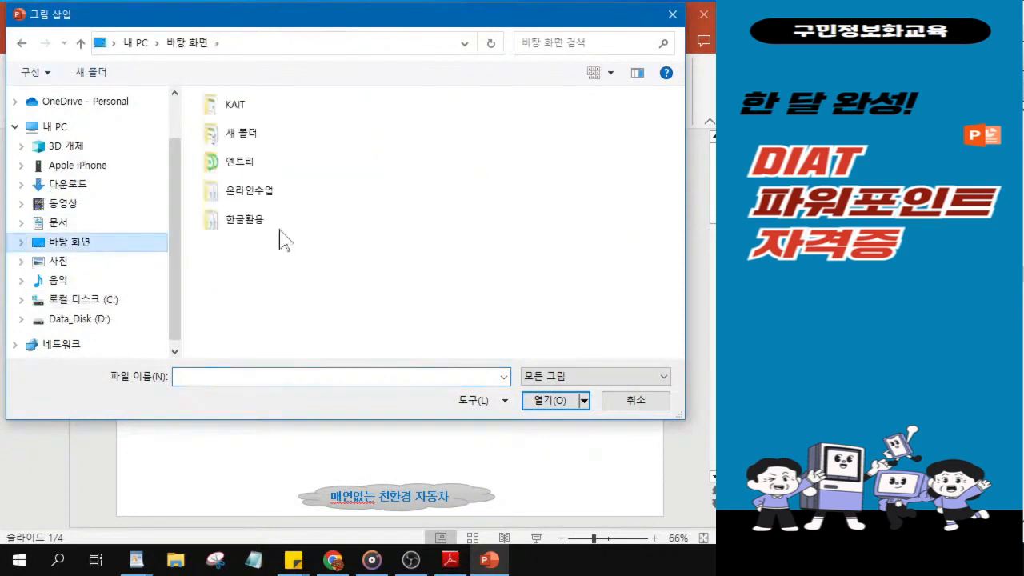
{"action": "left_click", "coordinate": [246, 108]}
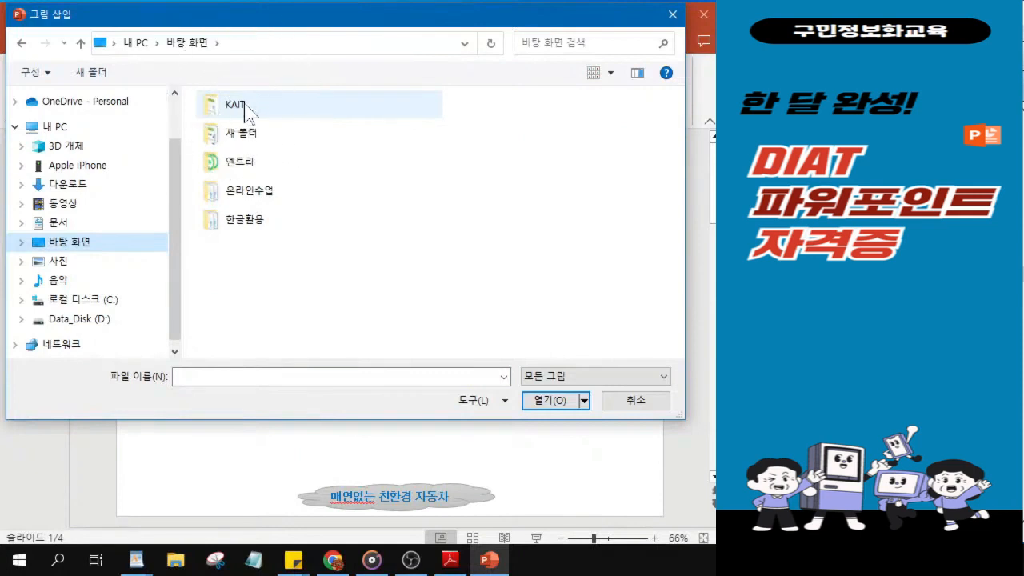
{"action": "double_click", "coordinate": [240, 106]}
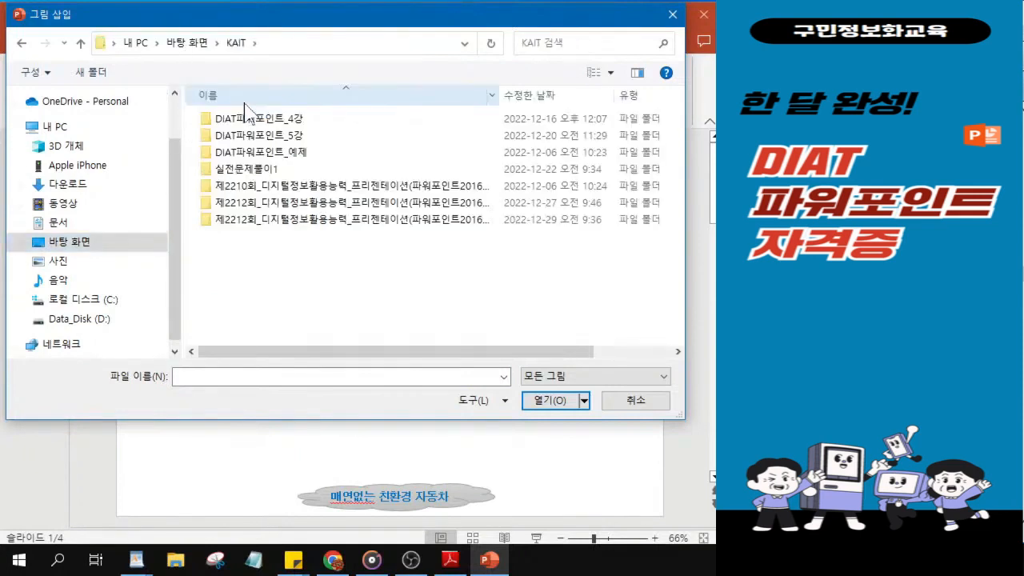
- Widen the name column to show full folder names and open the folder 제2212회_디지털정보활용능력_프리젠테이션(파워포인트2016버전)_B형
{"action": "left_click_drag", "start_coordinate": [499, 97], "coordinate": [540, 101]}
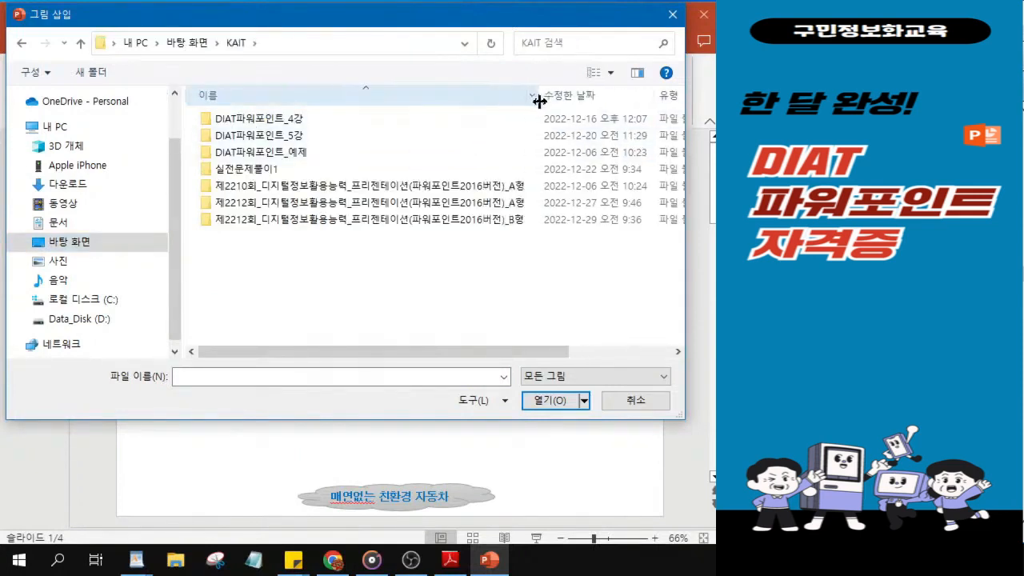
{"action": "left_click", "coordinate": [491, 224]}
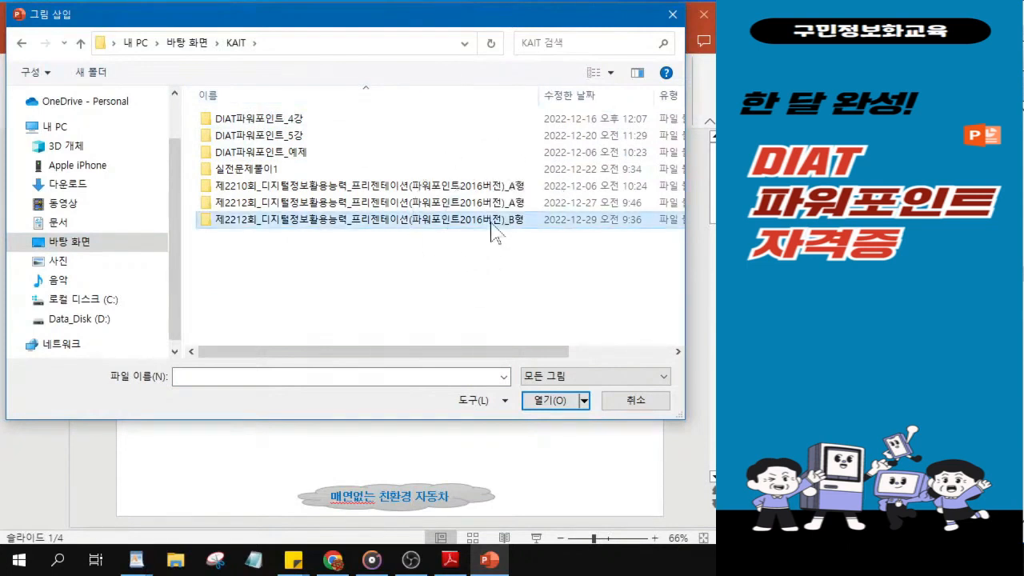
{"action": "left_click", "coordinate": [324, 225]}
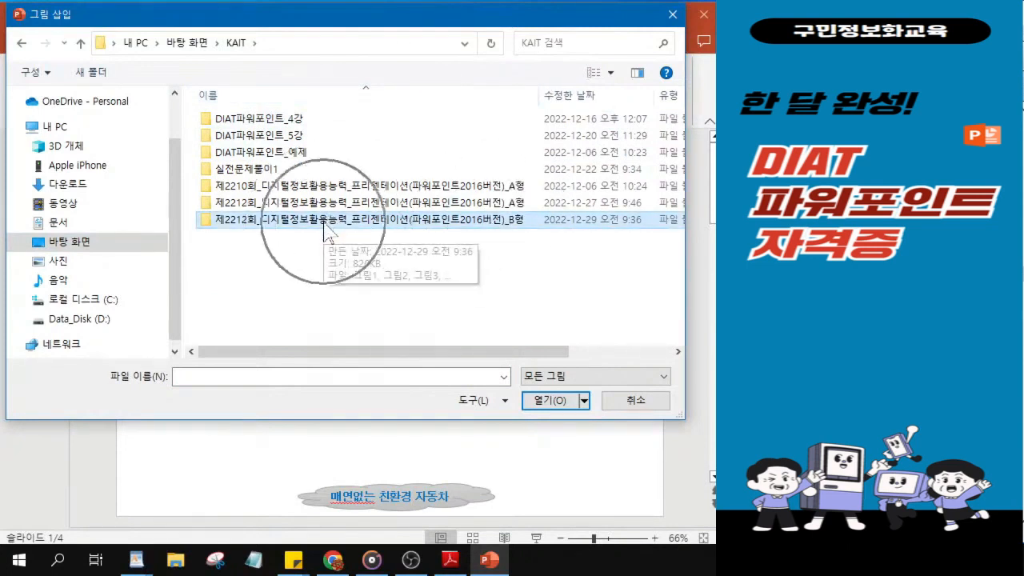
{"action": "left_click_drag", "start_coordinate": [541, 96], "coordinate": [478, 100]}
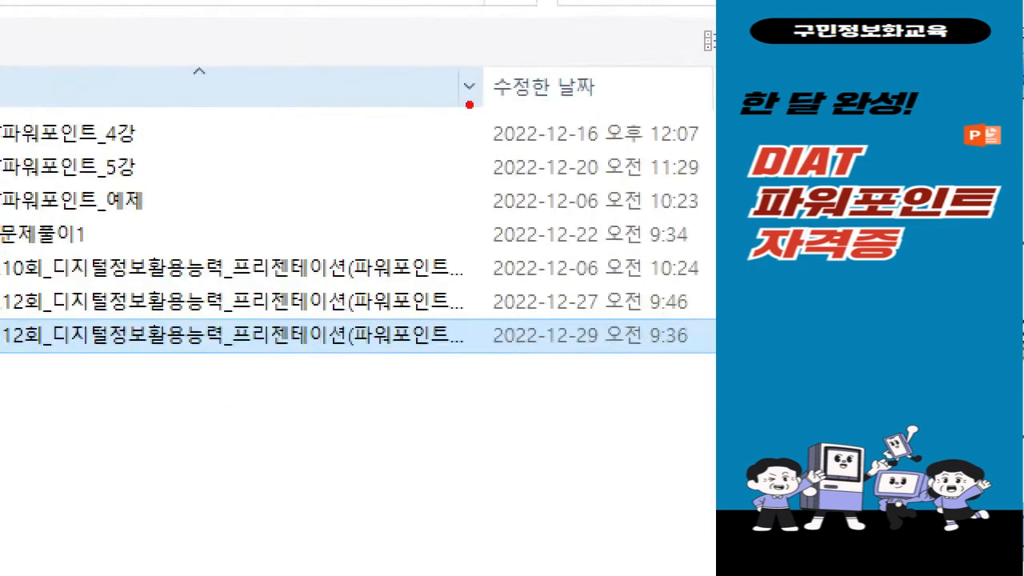
{"action": "left_click", "coordinate": [480, 57]}
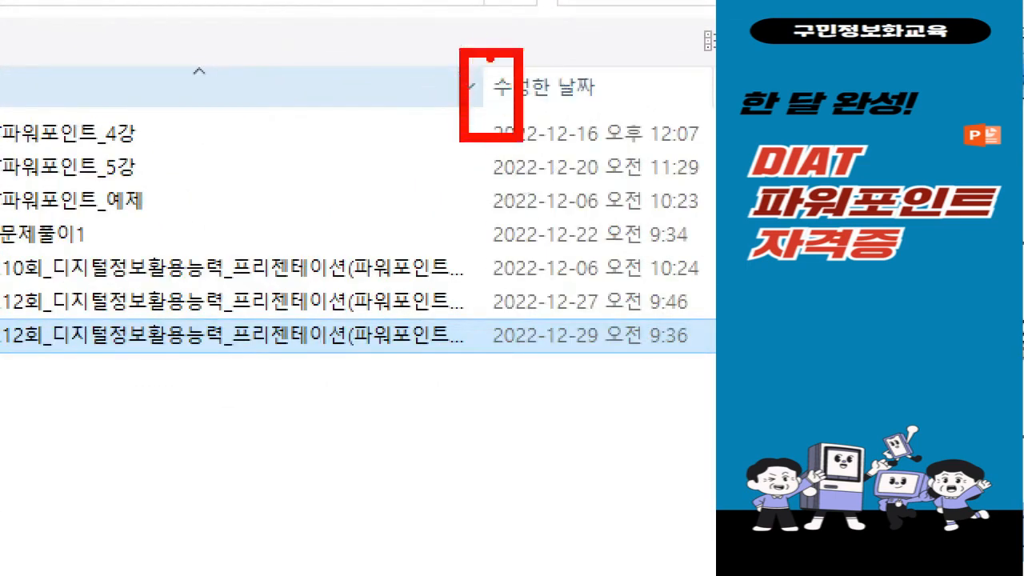
{"action": "mouse_move", "coordinate": [474, 23]}
{"action": "left_mouse_down"}
{"action": "mouse_move", "coordinate": [508, 2]}
{"action": "mouse_move", "coordinate": [528, 36]}
{"action": "mouse_move", "coordinate": [511, 46]}
{"action": "left_mouse_up"}
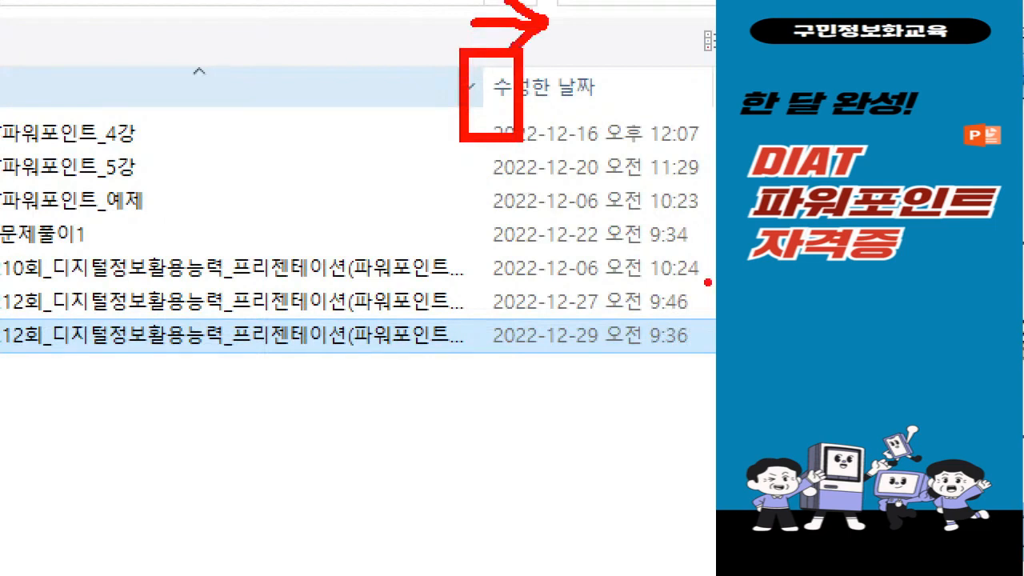
{"action": "left_click_drag", "start_coordinate": [548, 351], "coordinate": [598, 350]}
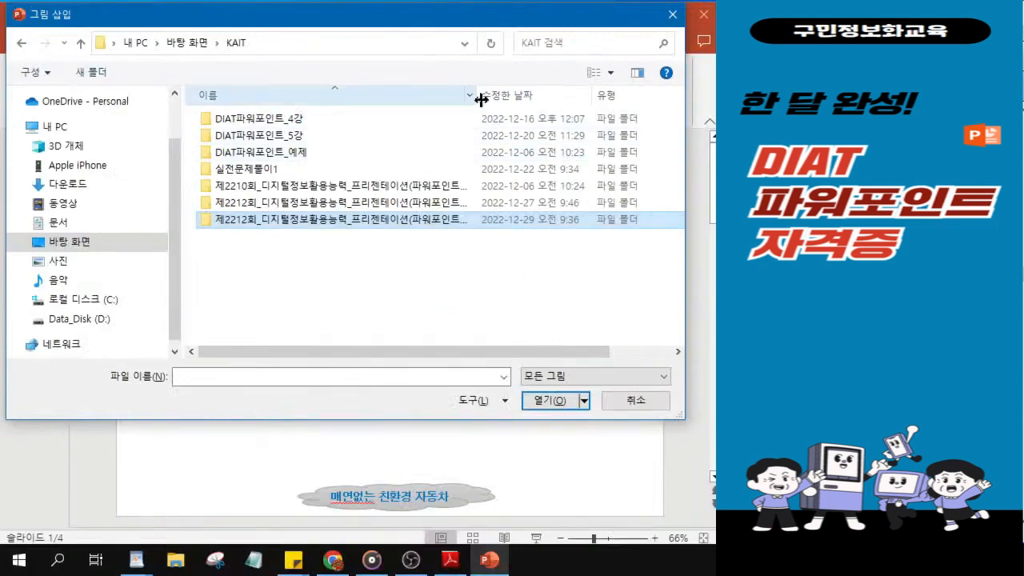
{"action": "left_click_drag", "start_coordinate": [483, 88], "coordinate": [649, 83]}
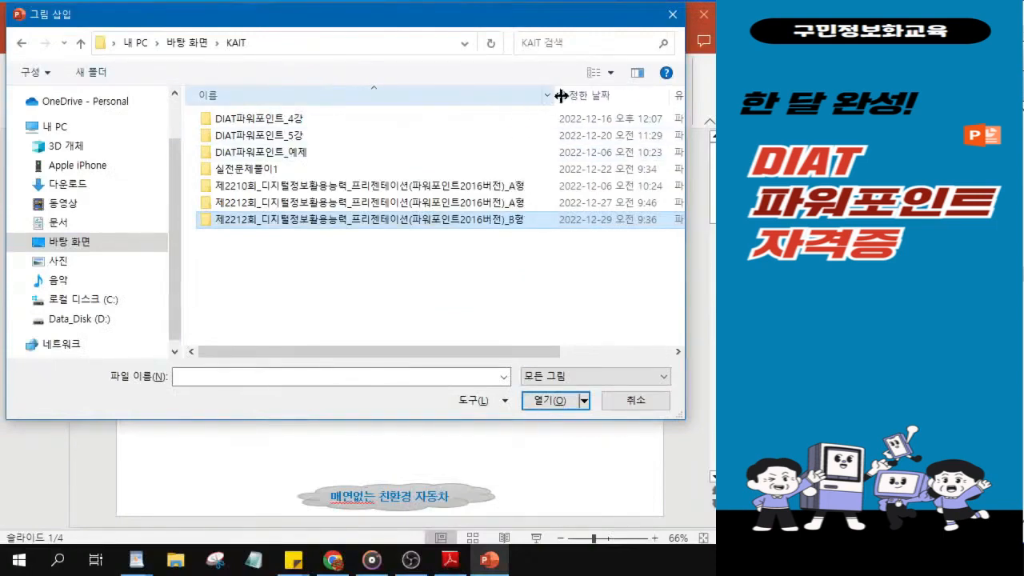
{"action": "left_click", "coordinate": [460, 230]}
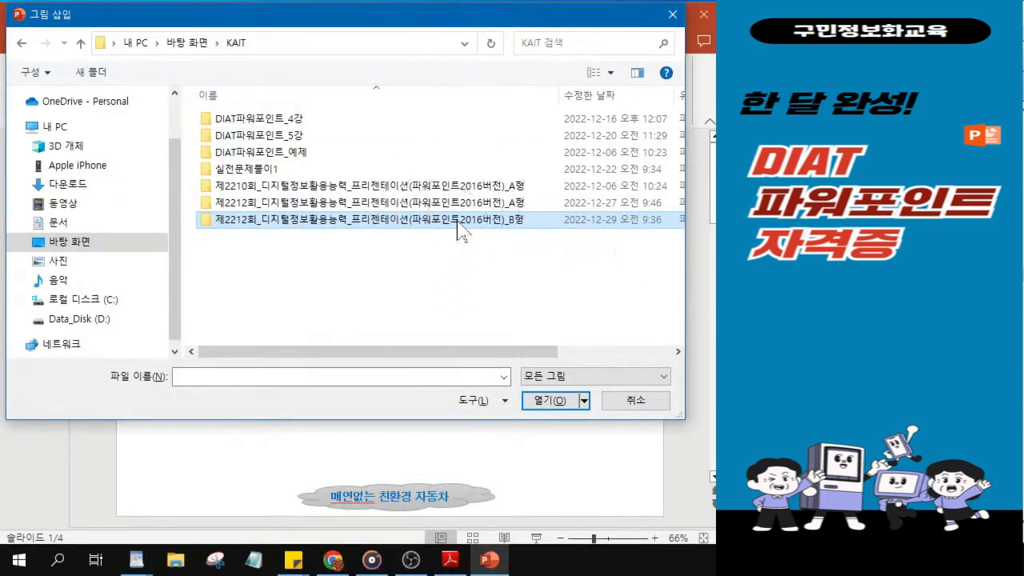
{"action": "double_click", "coordinate": [460, 227]}
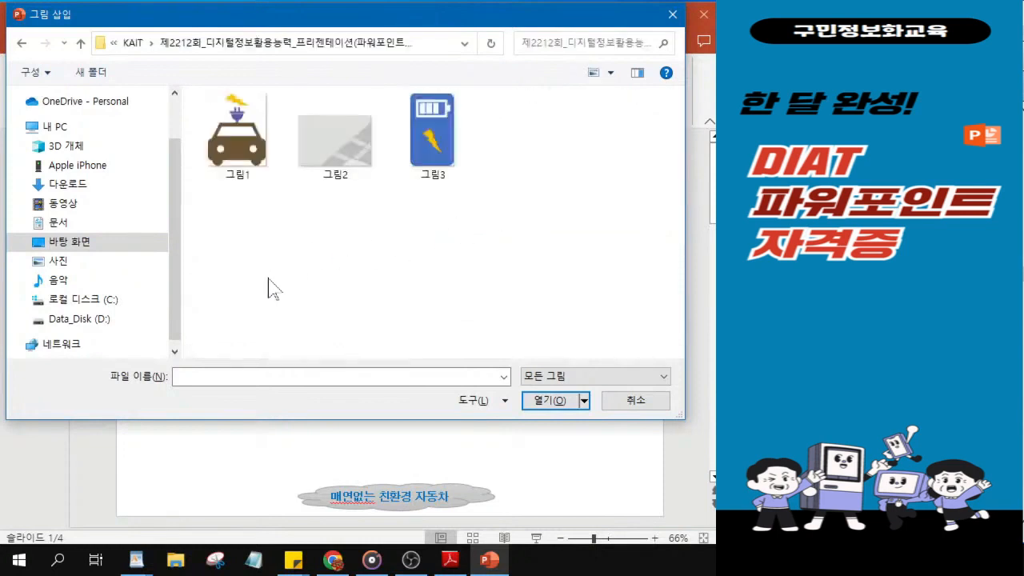
- Insert the car picture 그림1 into slide 1
{"action": "left_click", "coordinate": [246, 154]}
{"action": "left_click", "coordinate": [246, 153]}
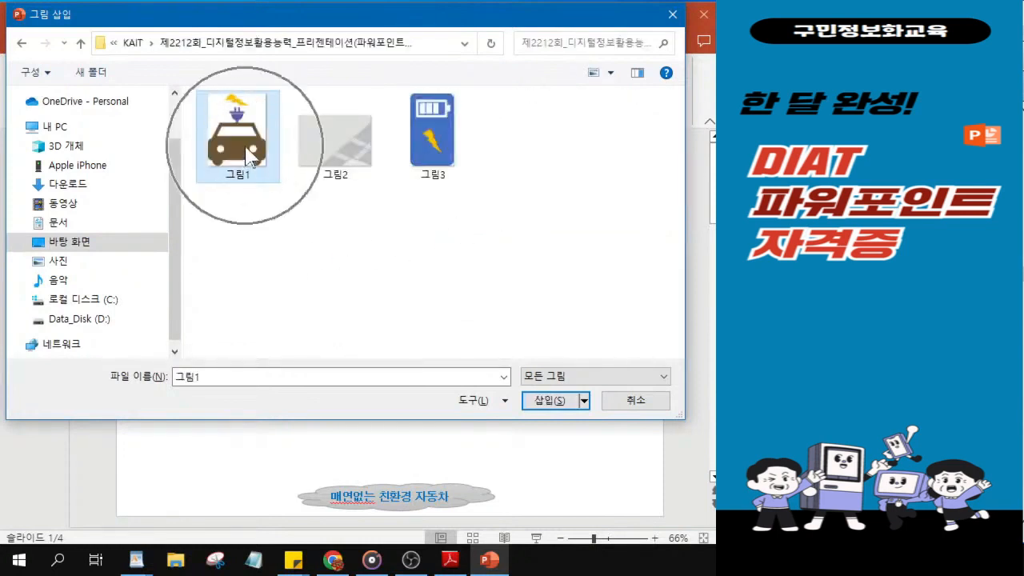
{"action": "left_click", "coordinate": [240, 157]}
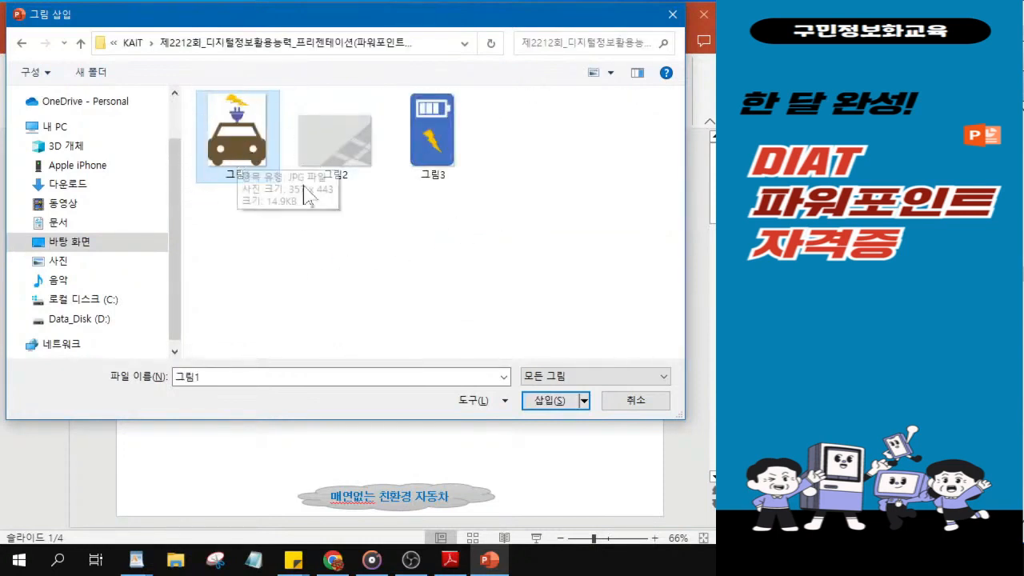
{"action": "left_click", "coordinate": [558, 406]}
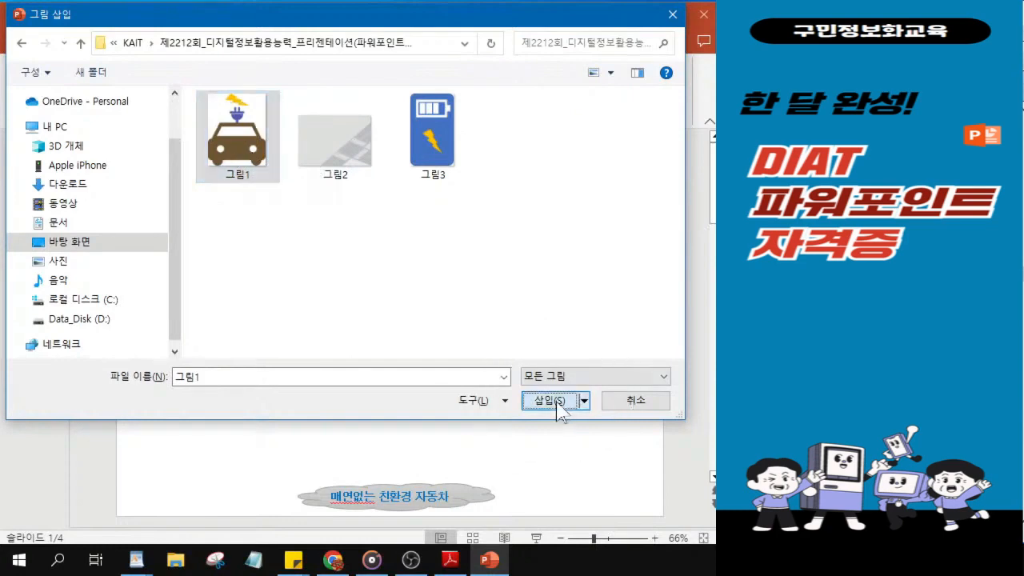
{"action": "left_click", "coordinate": [558, 407]}
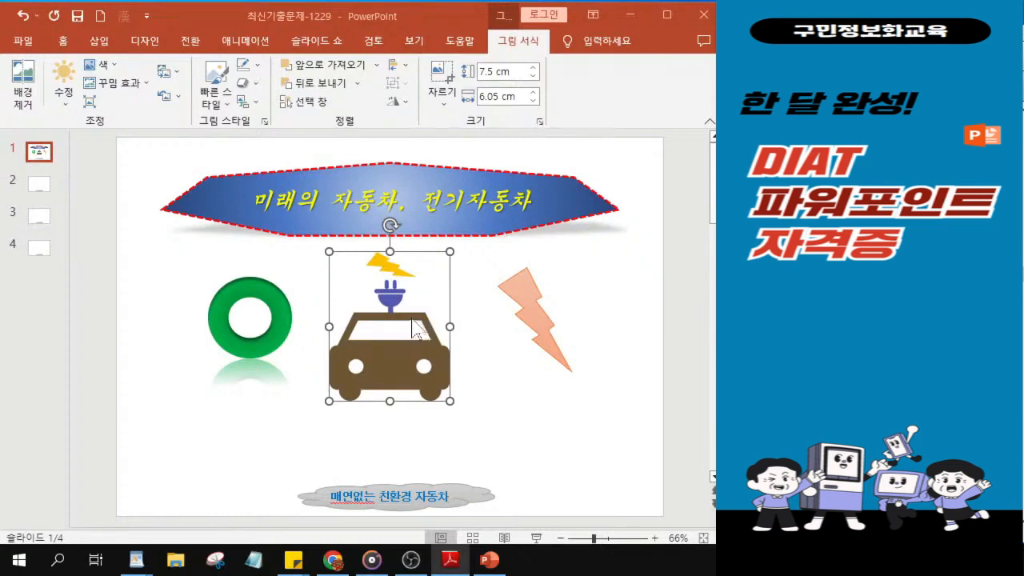
- Open the picture formatting settings (그림 서식) for the inserted car picture
{"action": "right_click", "coordinate": [368, 281]}
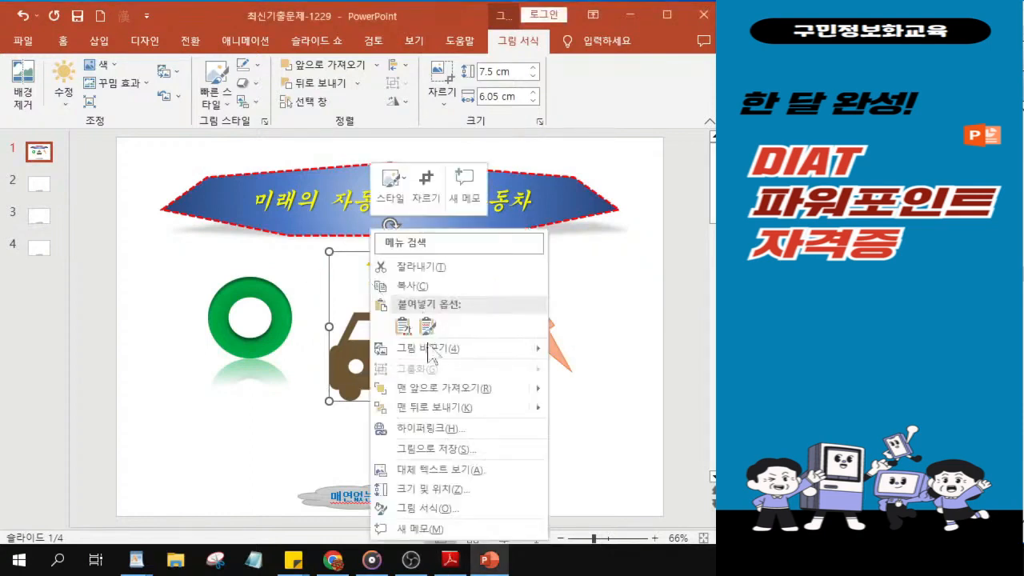
{"action": "left_click", "coordinate": [428, 509]}
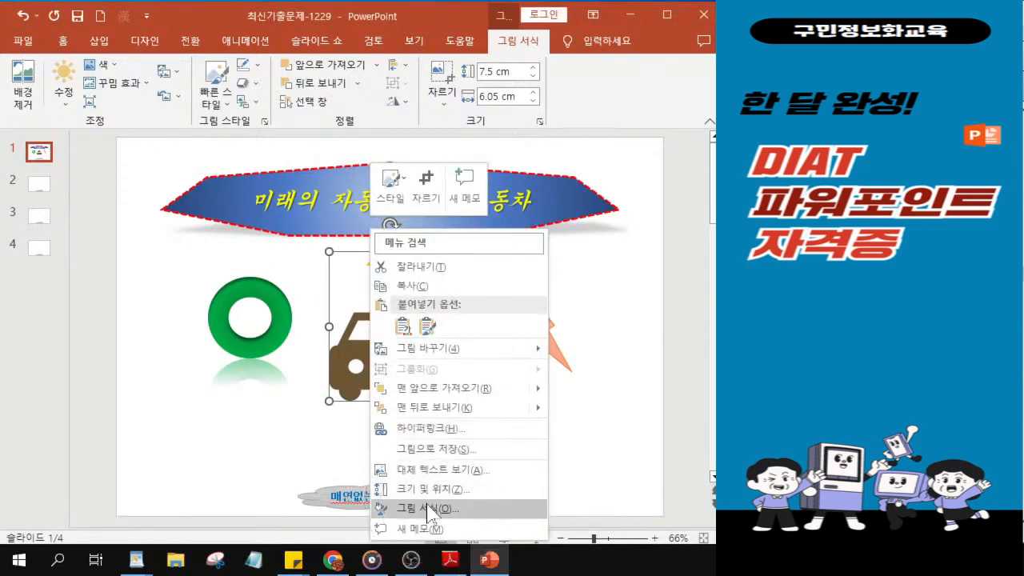
{"action": "left_click", "coordinate": [428, 508]}
{"action": "left_click", "coordinate": [428, 509]}
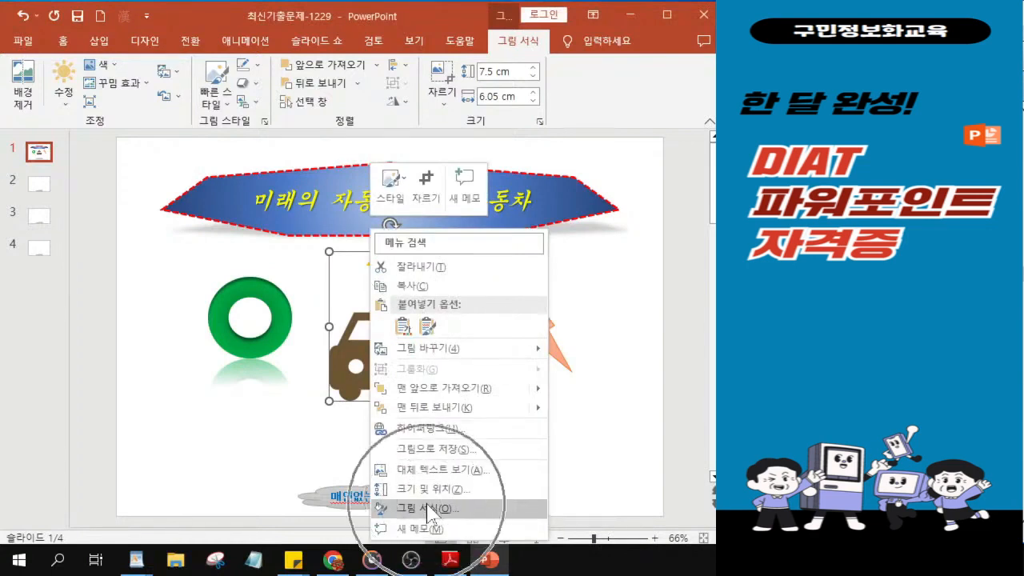
{"action": "left_click", "coordinate": [428, 509]}
{"action": "right_click", "coordinate": [350, 329]}
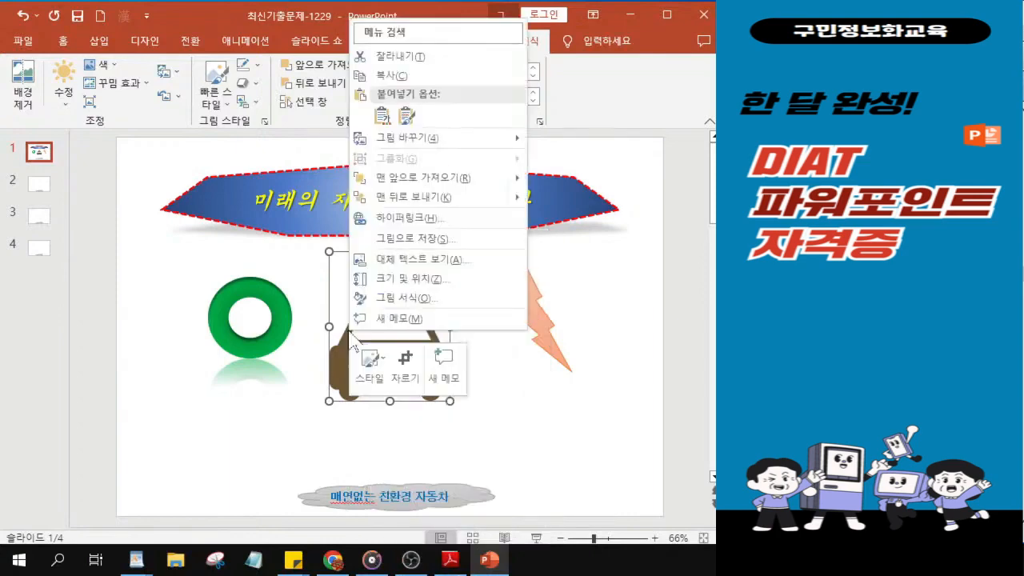
{"action": "left_click", "coordinate": [411, 299]}
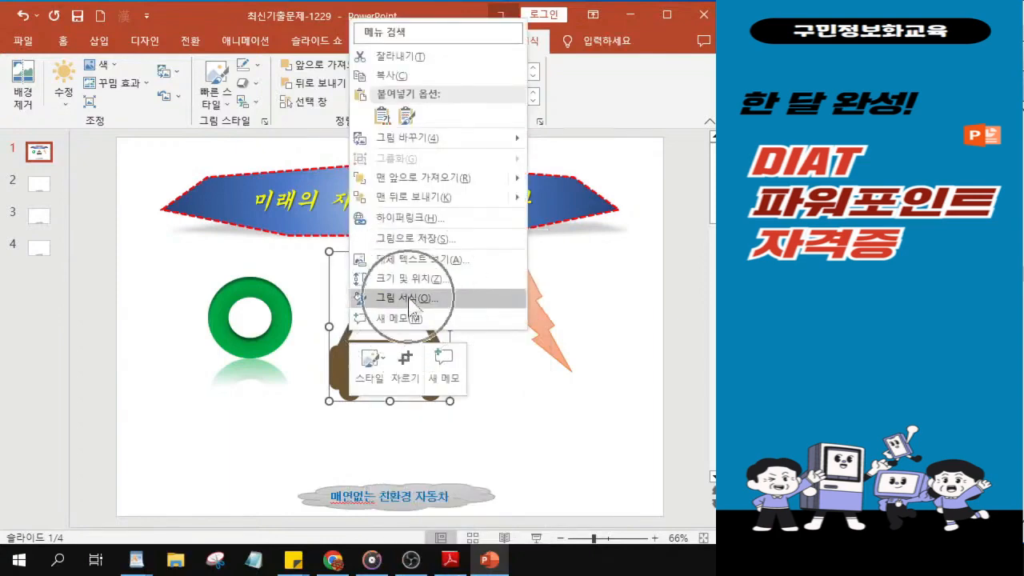
{"action": "left_click", "coordinate": [408, 299]}
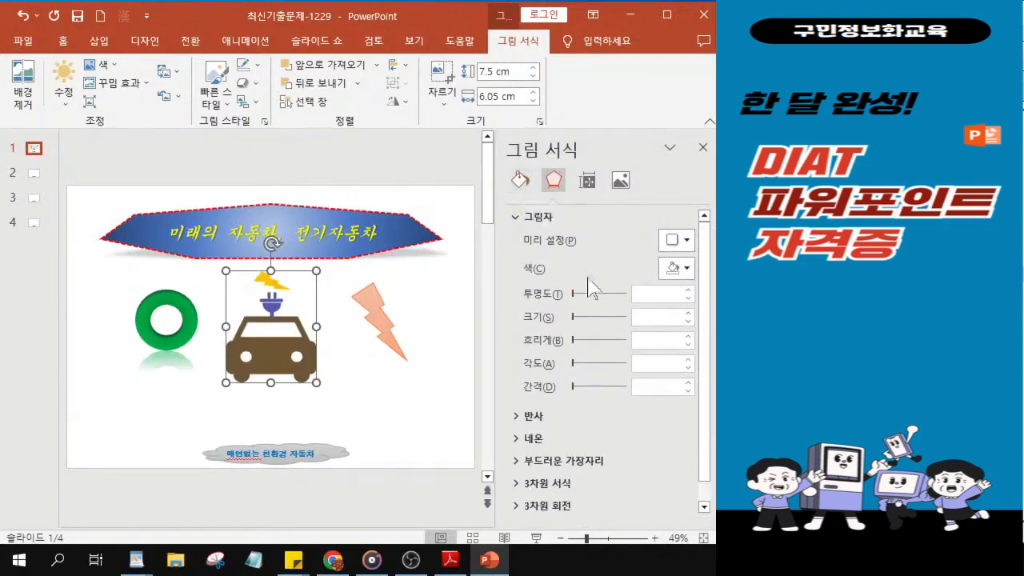
- Turn off the locked aspect ratio (가로 세로 비율 고정) in the car picture's size settings
{"action": "left_click", "coordinate": [593, 182]}
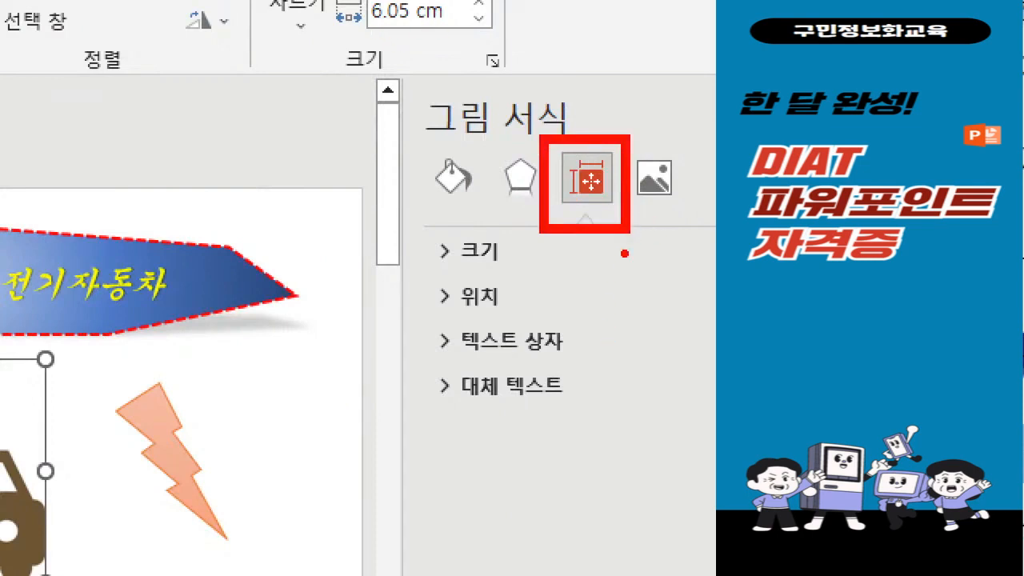
{"action": "mouse_move", "coordinate": [570, 112]}
{"action": "left_mouse_down"}
{"action": "mouse_move", "coordinate": [596, 128]}
{"action": "mouse_move", "coordinate": [640, 94]}
{"action": "left_mouse_up"}
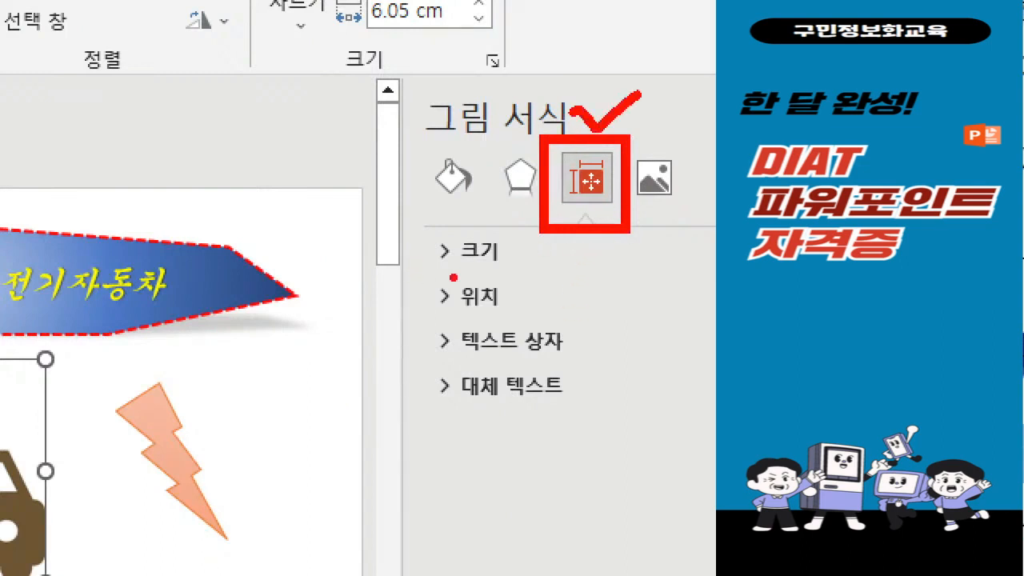
{"action": "left_click_drag", "start_coordinate": [417, 228], "coordinate": [524, 282]}
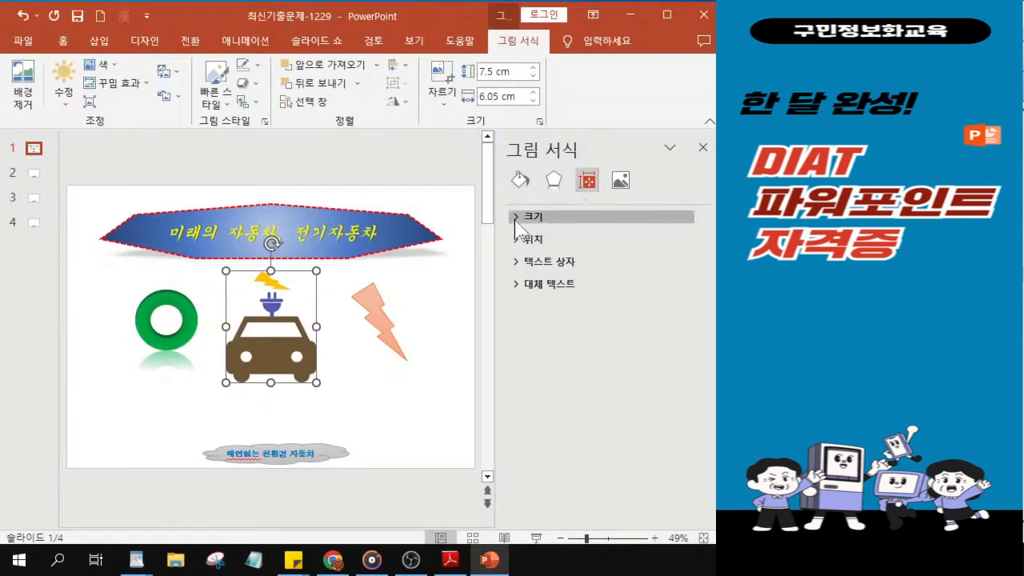
{"action": "left_click", "coordinate": [517, 222]}
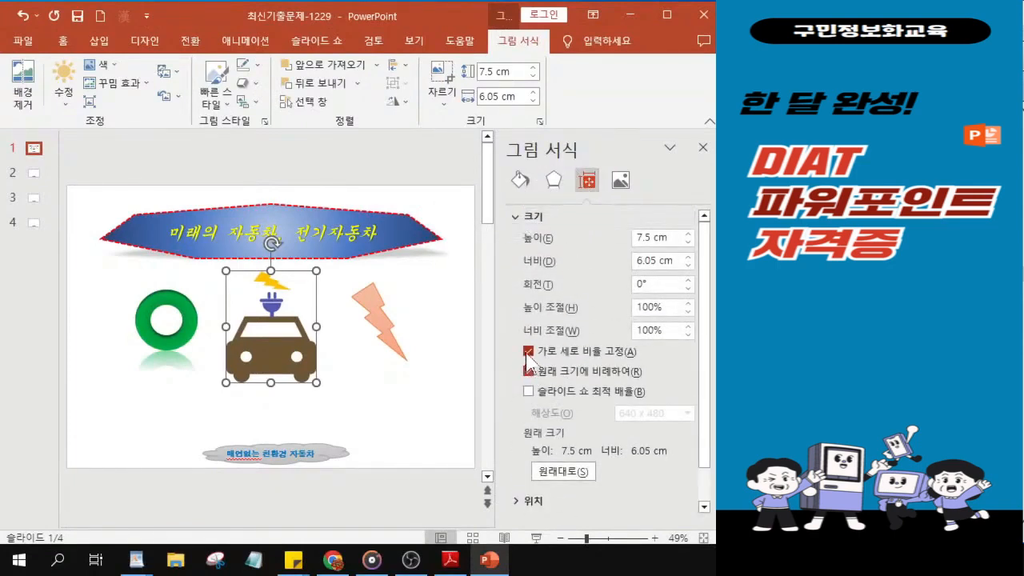
{"action": "left_click", "coordinate": [527, 368]}
{"action": "left_click", "coordinate": [527, 353]}
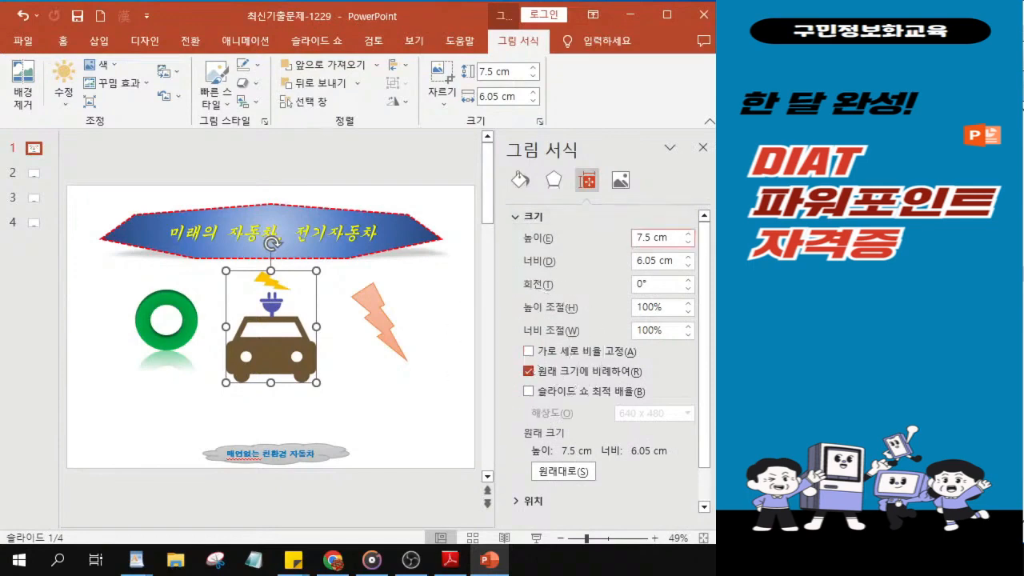
{"action": "left_click", "coordinate": [652, 237]}
{"action": "key", "text": "Tab"}
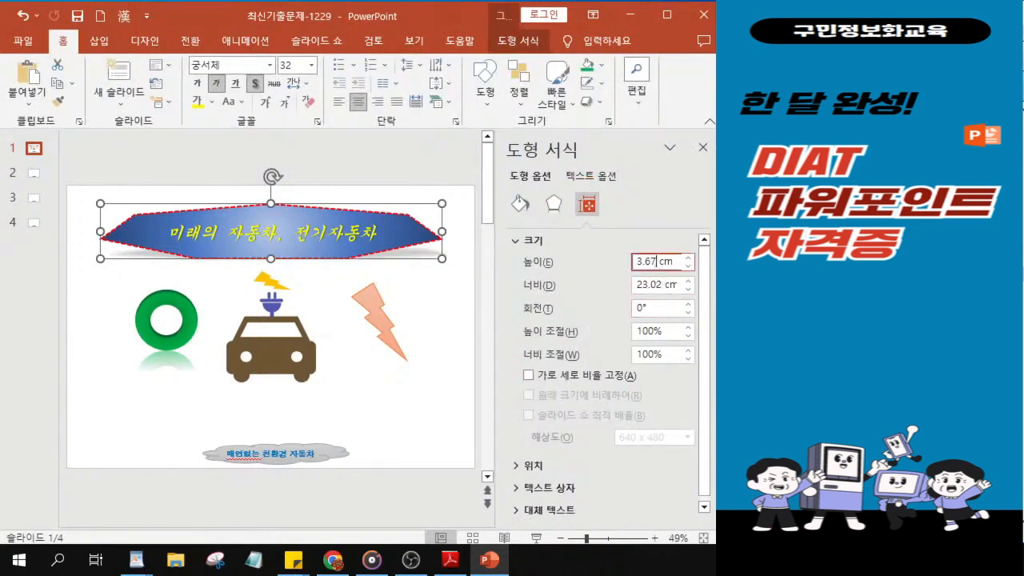
{"action": "double_click", "coordinate": [644, 262]}
{"action": "type", "text": "8"}
{"action": "key", "text": "ctrl+z"}
- Resize the car picture to 8 cm high and 6 cm wide, and reposition it between the green ring and the lightning bolt
{"action": "left_click", "coordinate": [267, 367]}
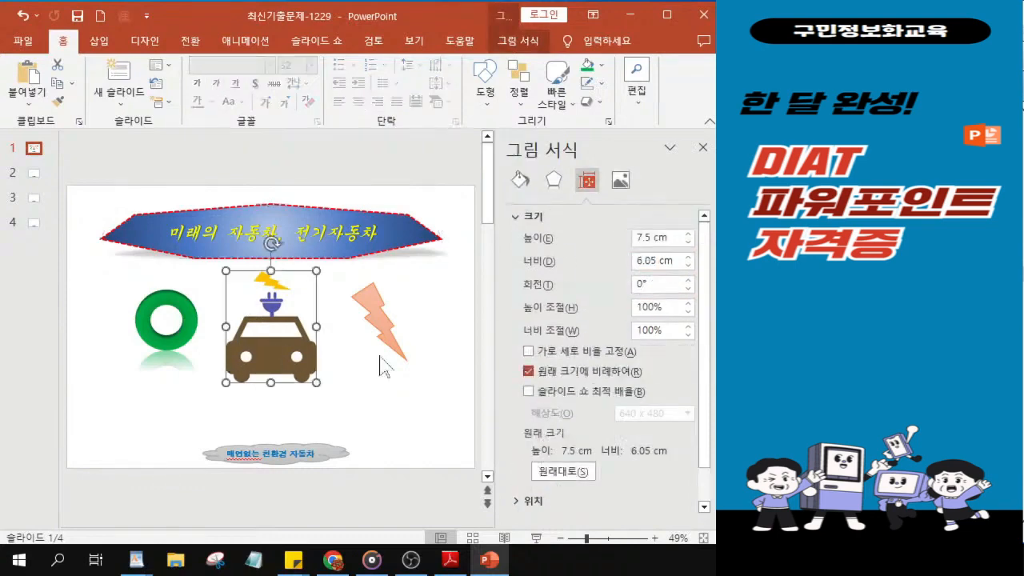
{"action": "double_click", "coordinate": [640, 237]}
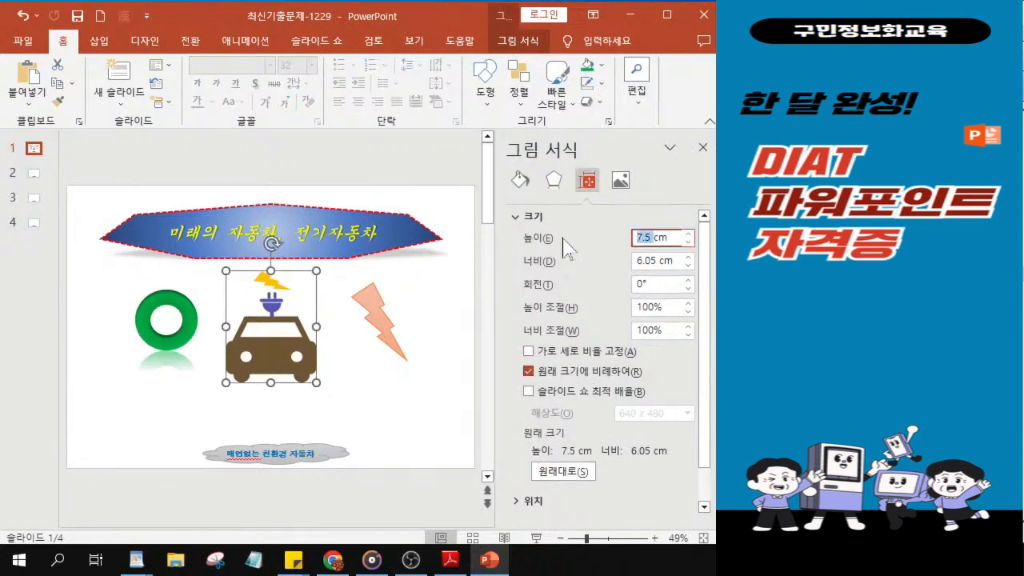
{"action": "type", "text": "8"}
{"action": "key", "text": "Tab"}
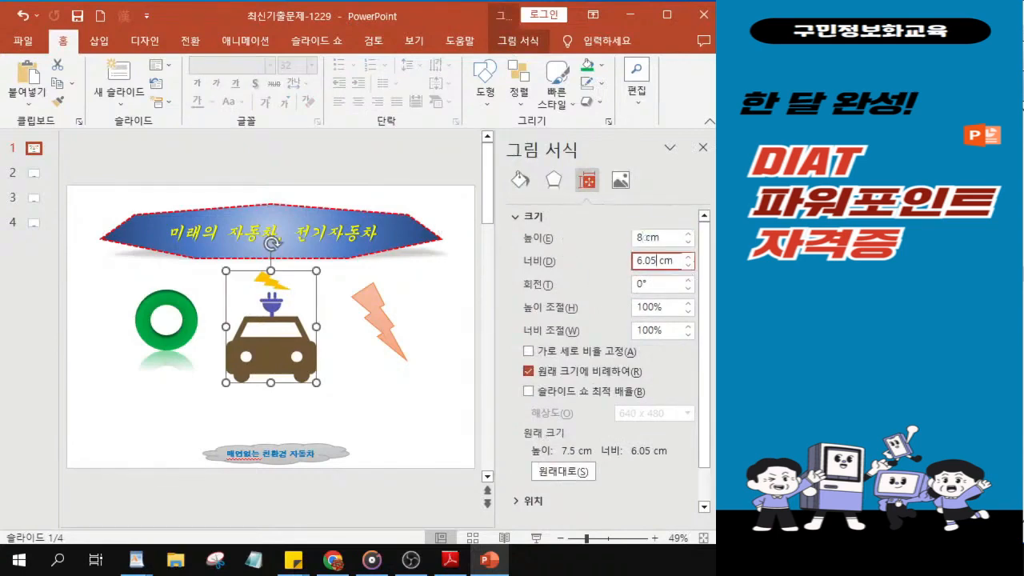
{"action": "type", "text": "6"}
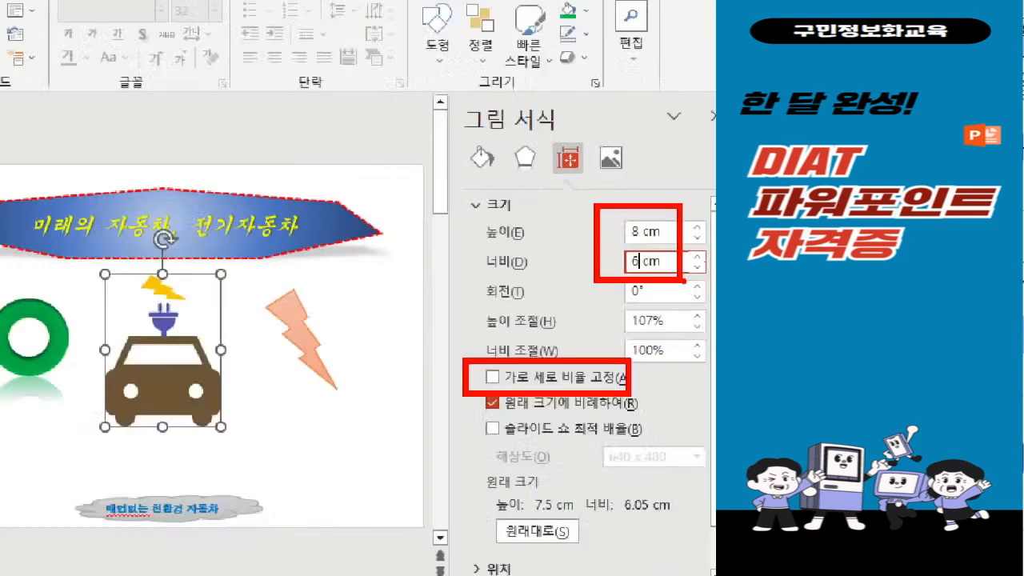
{"action": "key", "text": "Return"}
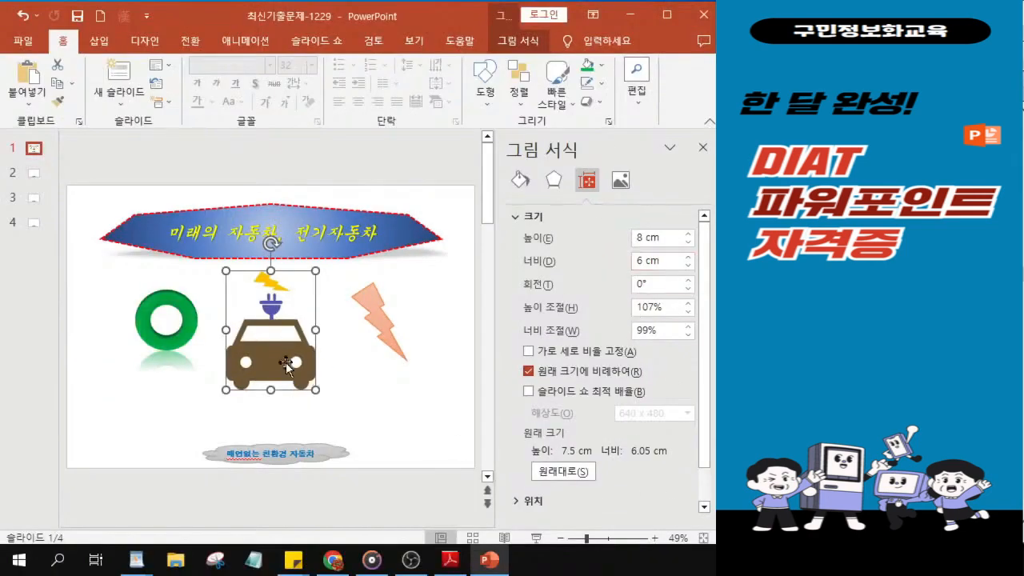
{"action": "left_click_drag", "start_coordinate": [286, 363], "coordinate": [286, 333]}
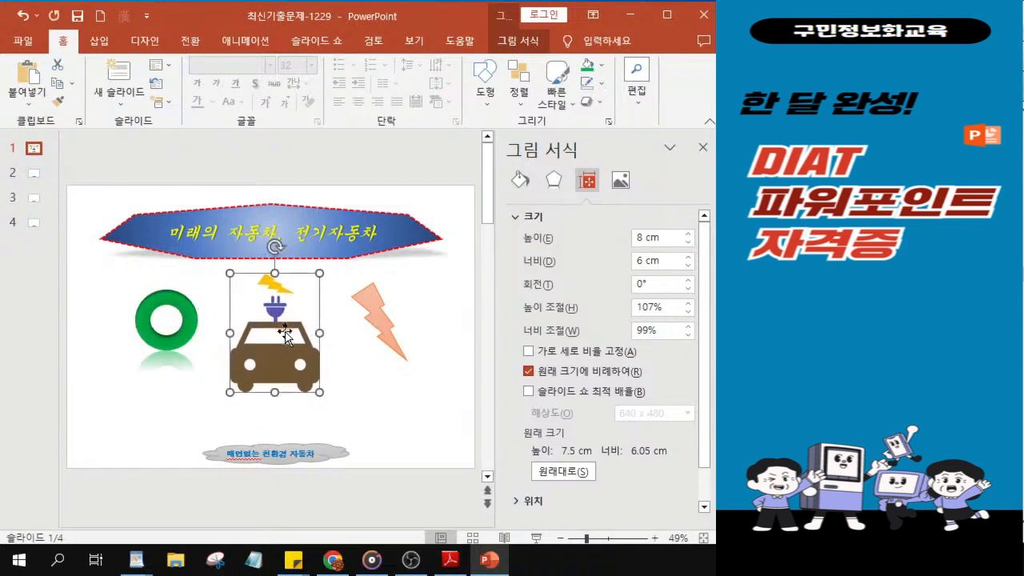
- Close the picture formatting settings and draw a wide horizontal text box between the car picture and the cloud shape
{"action": "left_click", "coordinate": [703, 149]}
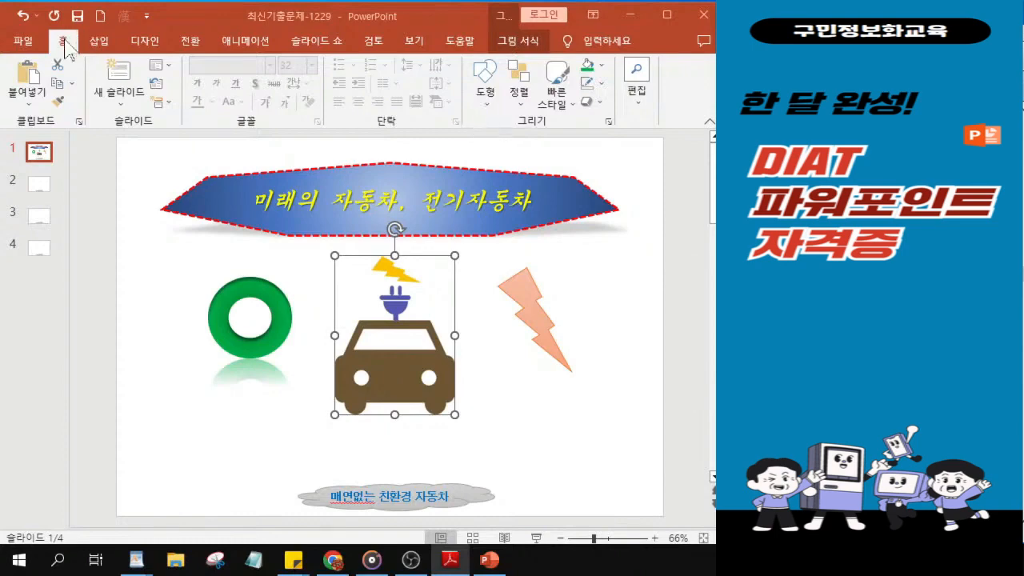
{"action": "key", "text": "ctrl"}
{"action": "left_click", "coordinate": [485, 94]}
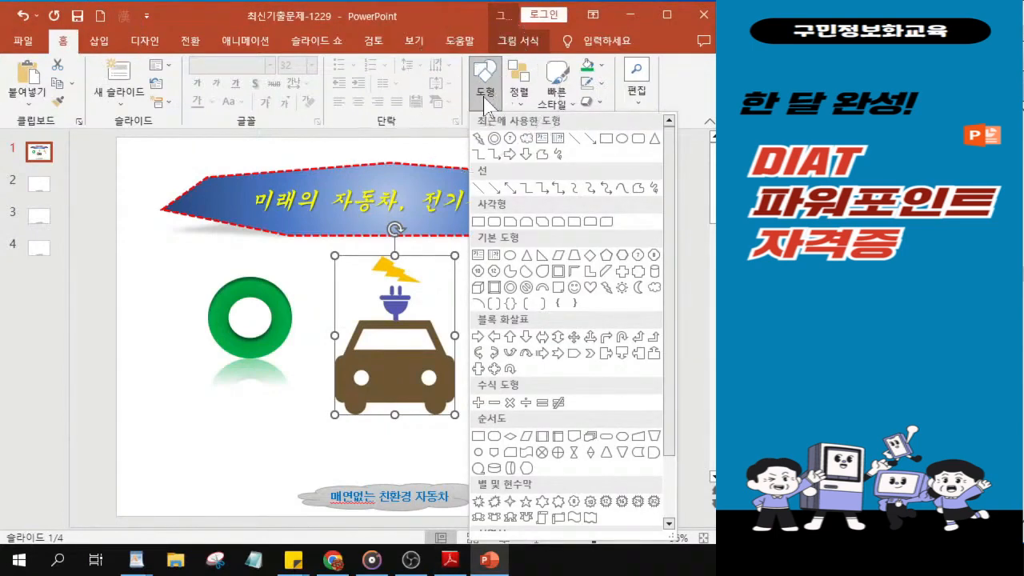
{"action": "left_click", "coordinate": [478, 256]}
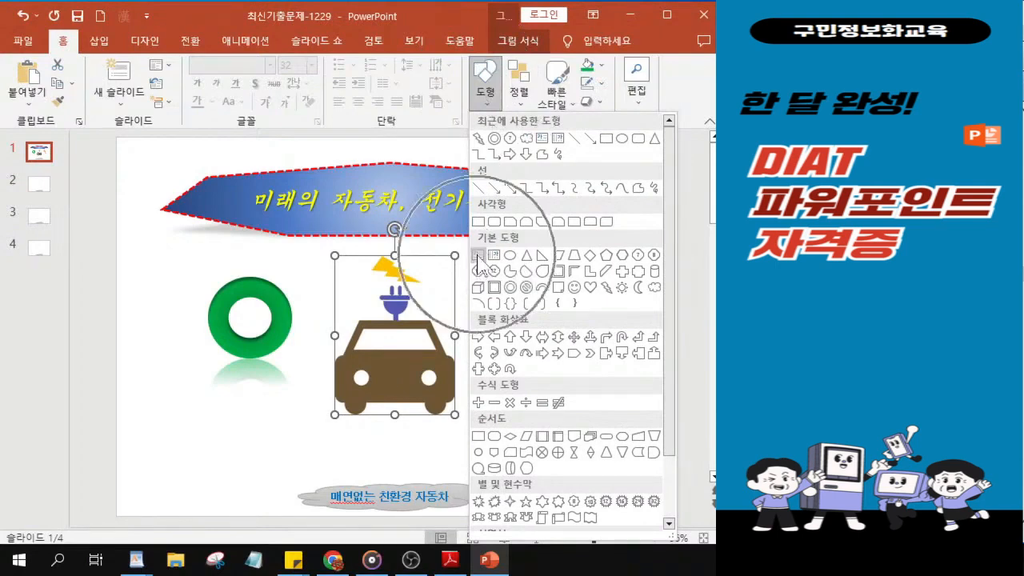
{"action": "left_click", "coordinate": [477, 256]}
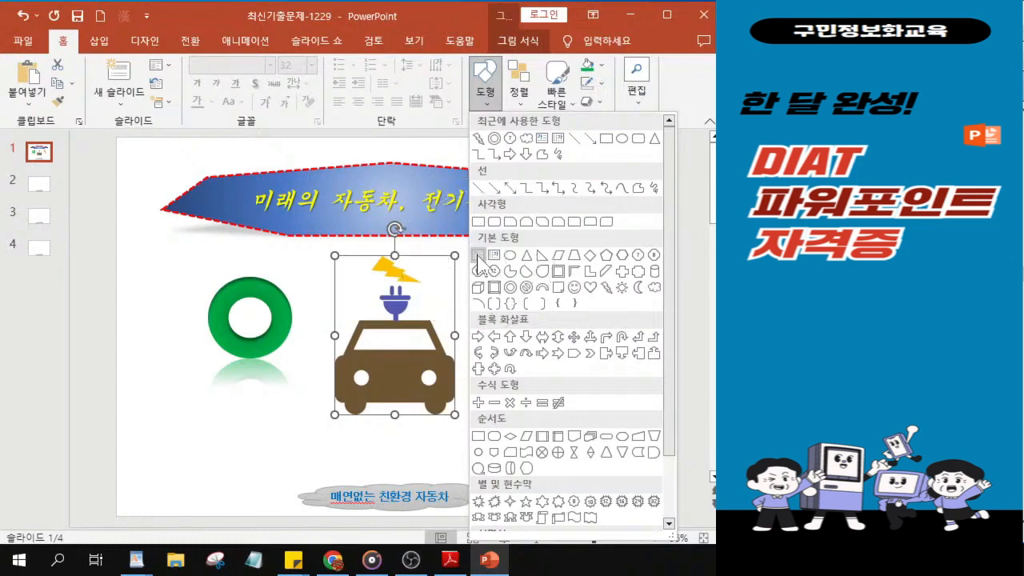
{"action": "left_click", "coordinate": [477, 257]}
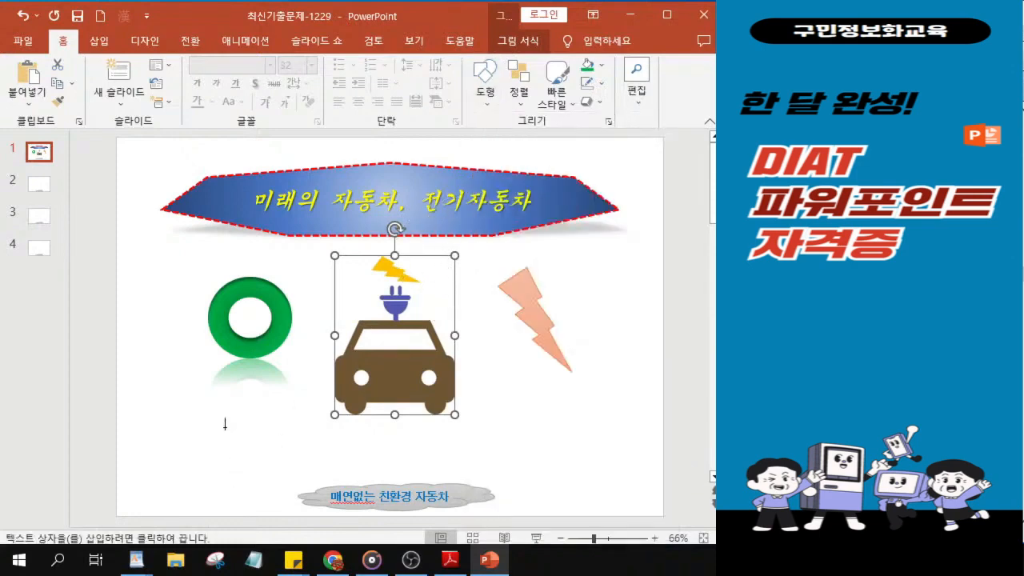
{"action": "left_click_drag", "start_coordinate": [244, 430], "coordinate": [571, 469]}
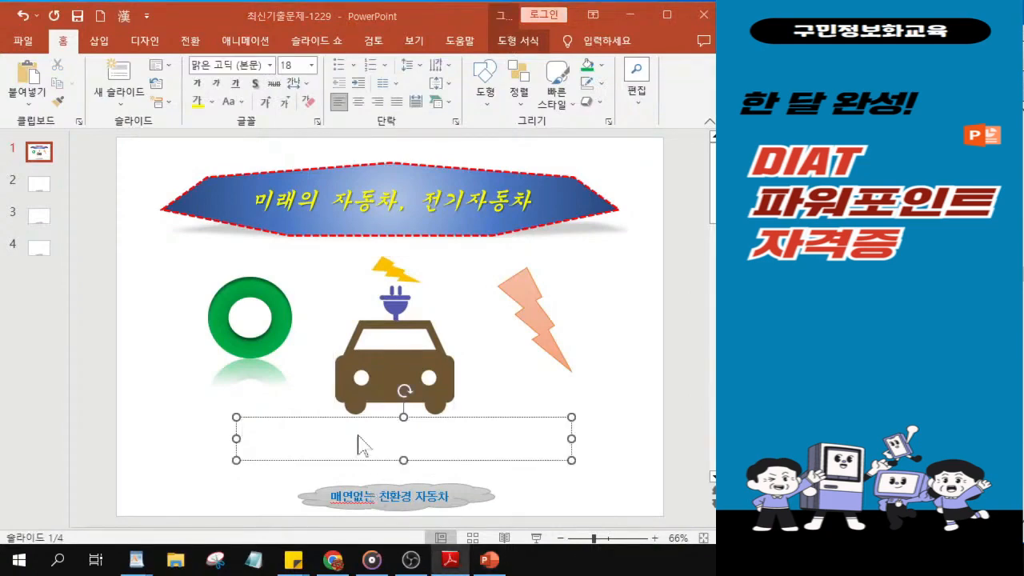
- Enter the sentence "석유 연료와 엔진을 사용하지 않는 자동차" in the new text box
{"action": "scroll", "coordinate": [366, 451], "scroll_direction": "up", "scroll_amount": 5}
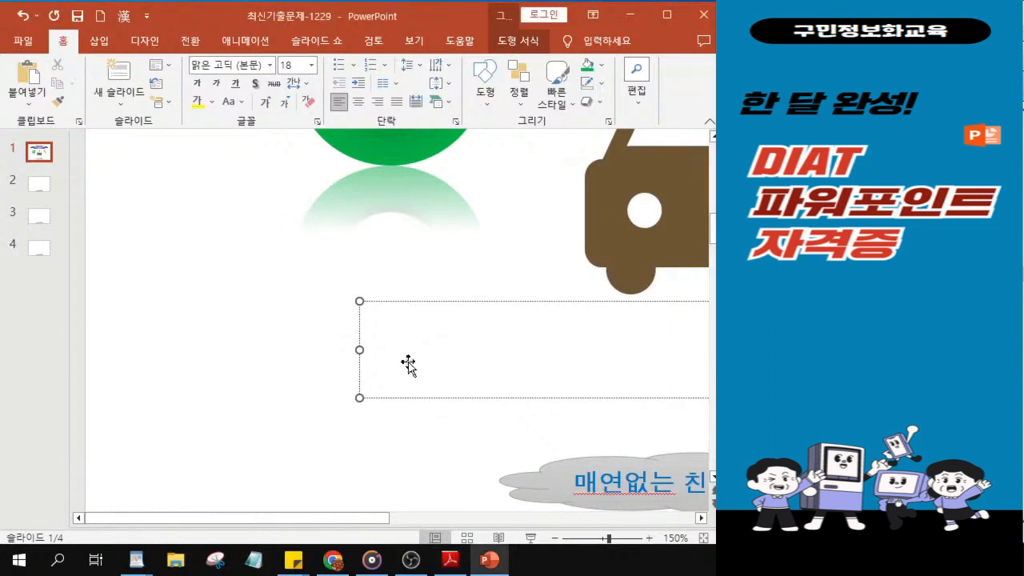
{"action": "type", "text": "석유"}
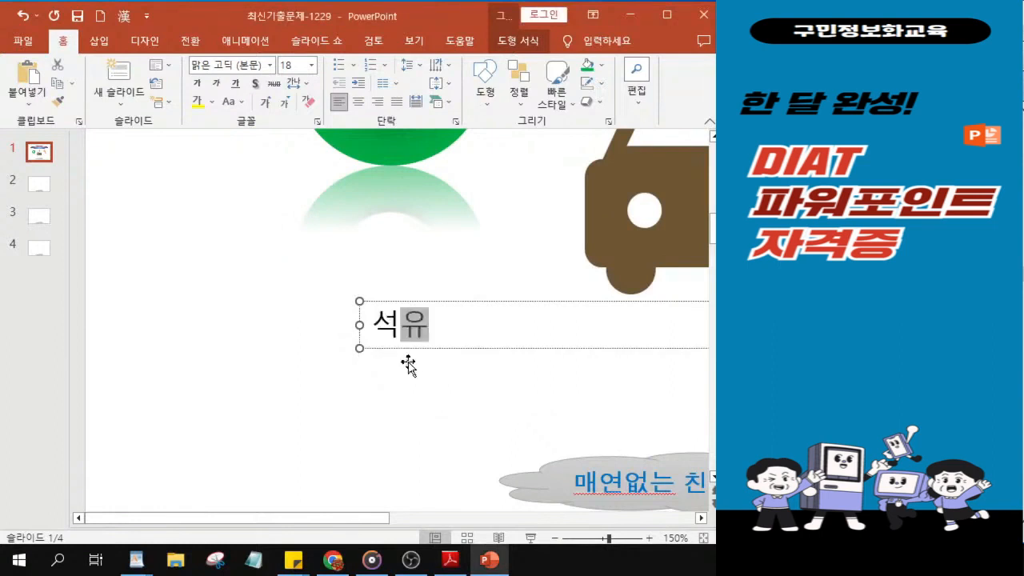
{"action": "type", "text": "욘ㄹ"}
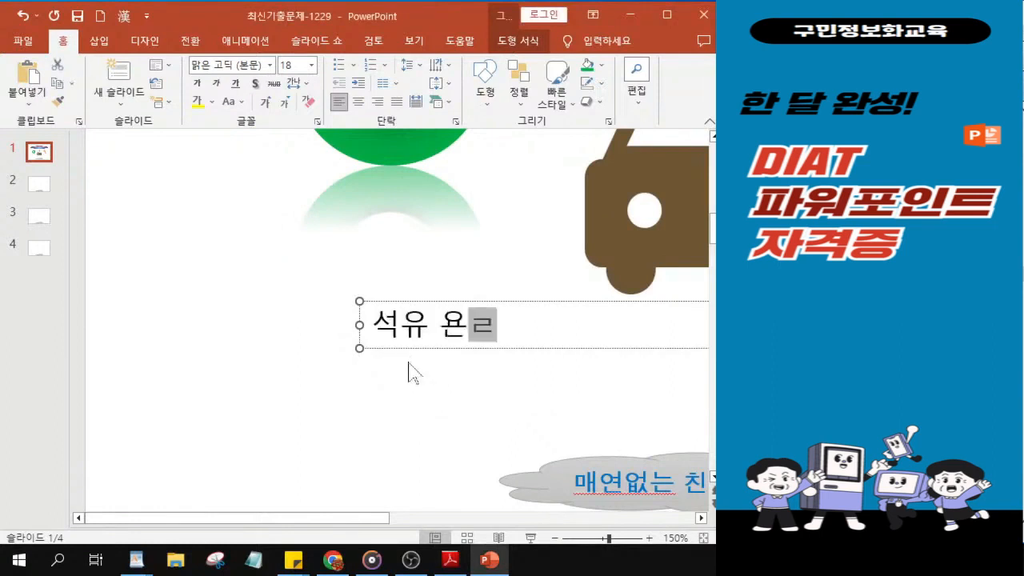
{"action": "key", "text": "BackSpace"}
{"action": "key", "text": "BackSpace"}
{"action": "key", "text": "BackSpace"}
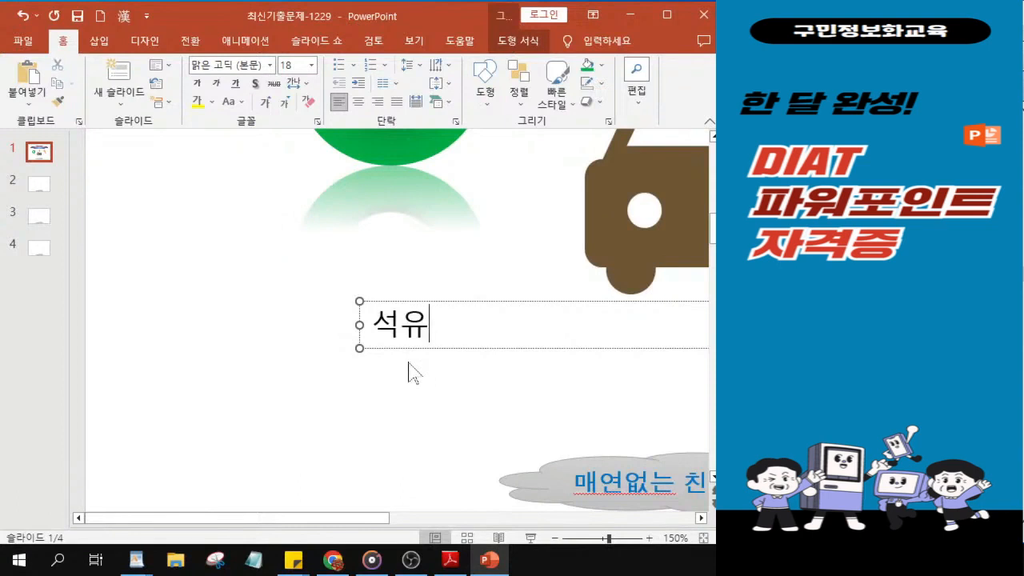
{"action": "type", "text": "연료와"}
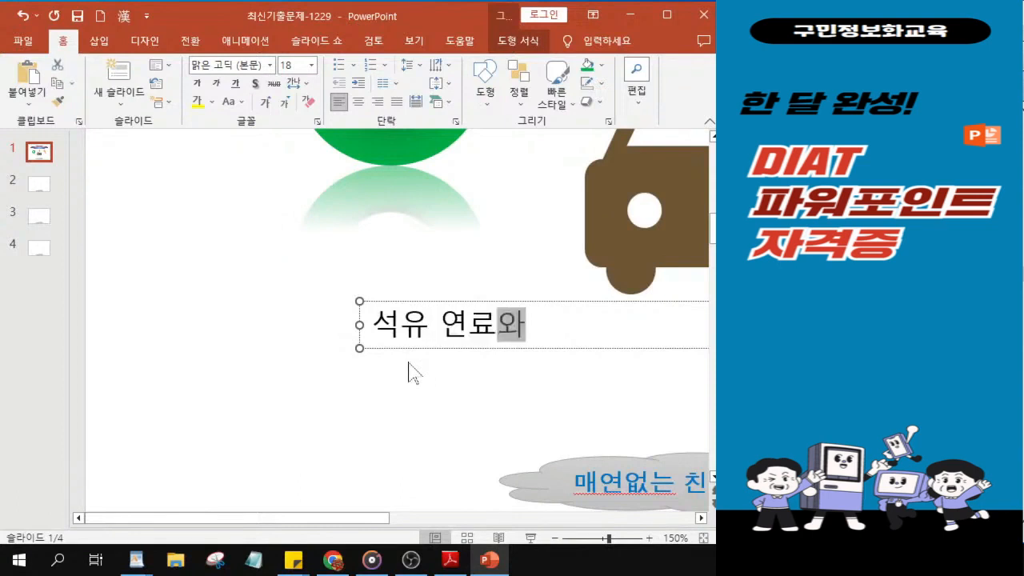
{"action": "type", "text": " 엔진을"}
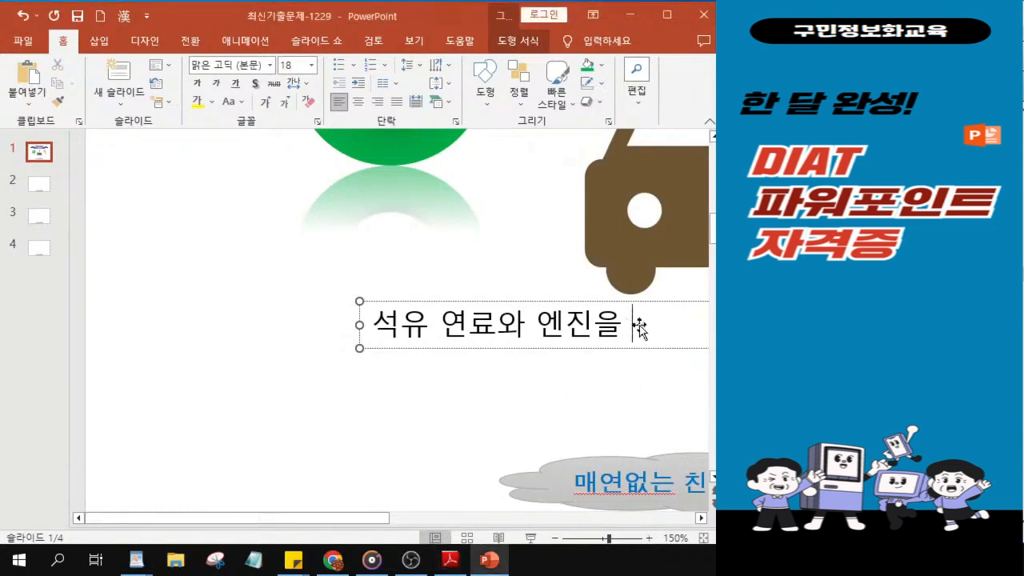
{"action": "type", "text": "사용하지"}
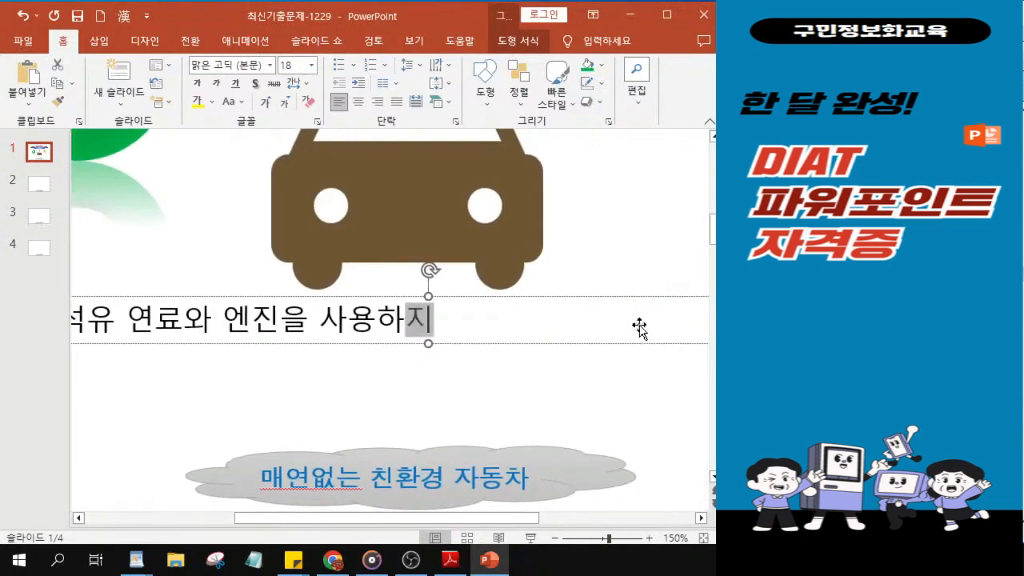
{"action": "type", "text": " 않"}
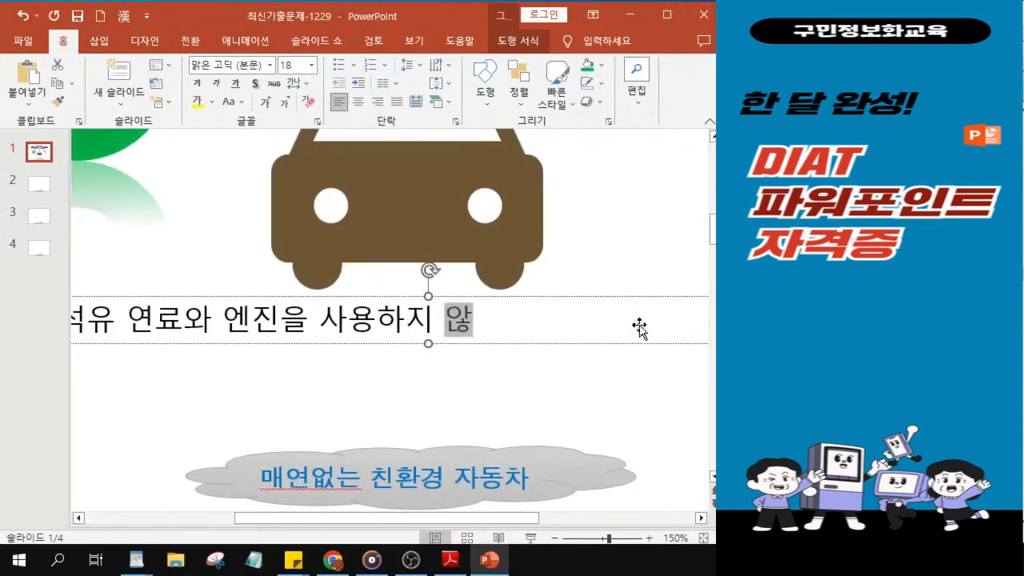
{"action": "type", "text": "는 잔오"}
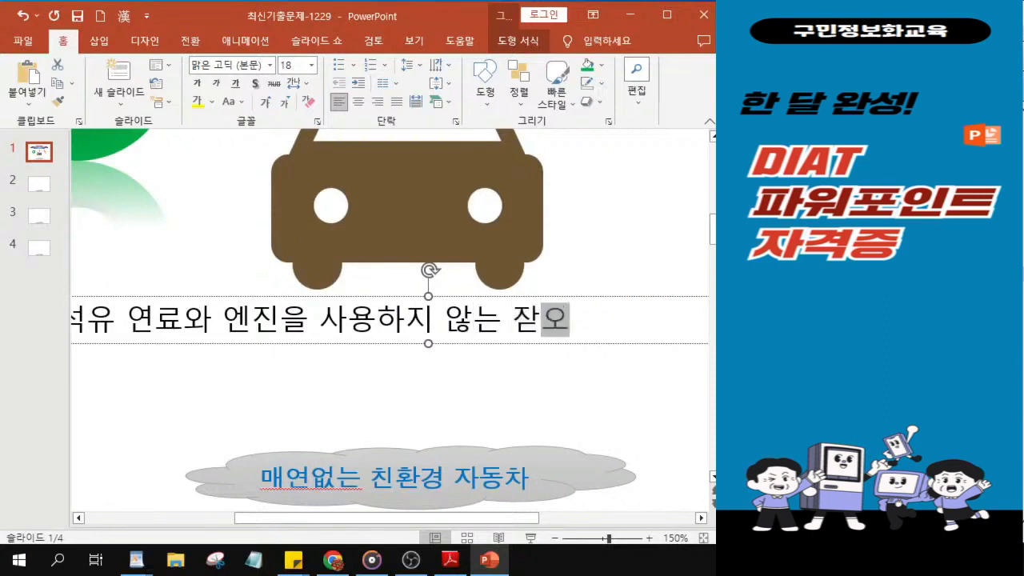
{"action": "type", "text": "차"}
{"action": "key", "text": "BackSpace"}
{"action": "key", "text": "BackSpace"}
{"action": "key", "text": "BackSpace"}
{"action": "key", "text": "BackSpace"}
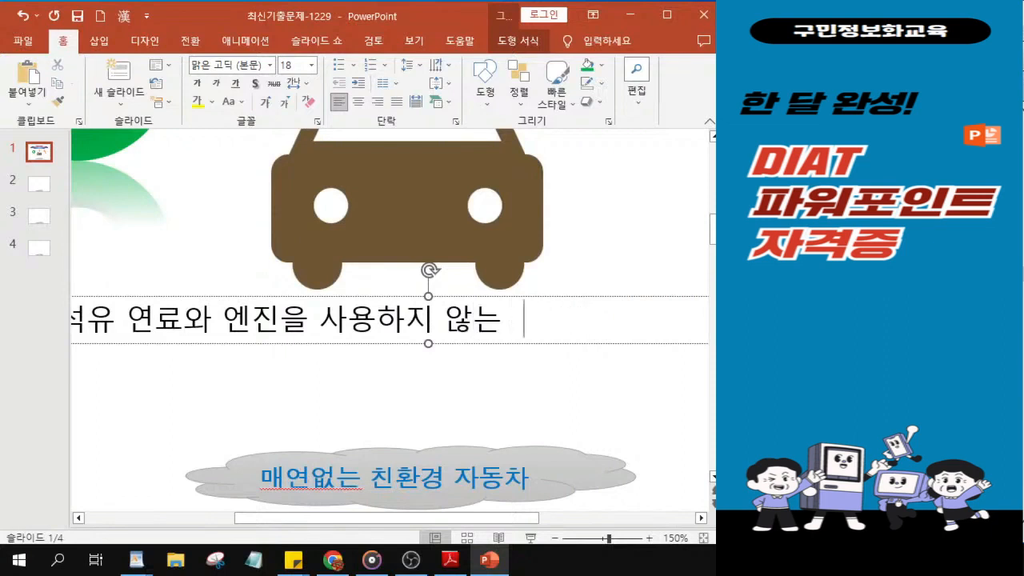
{"action": "type", "text": "자동차"}
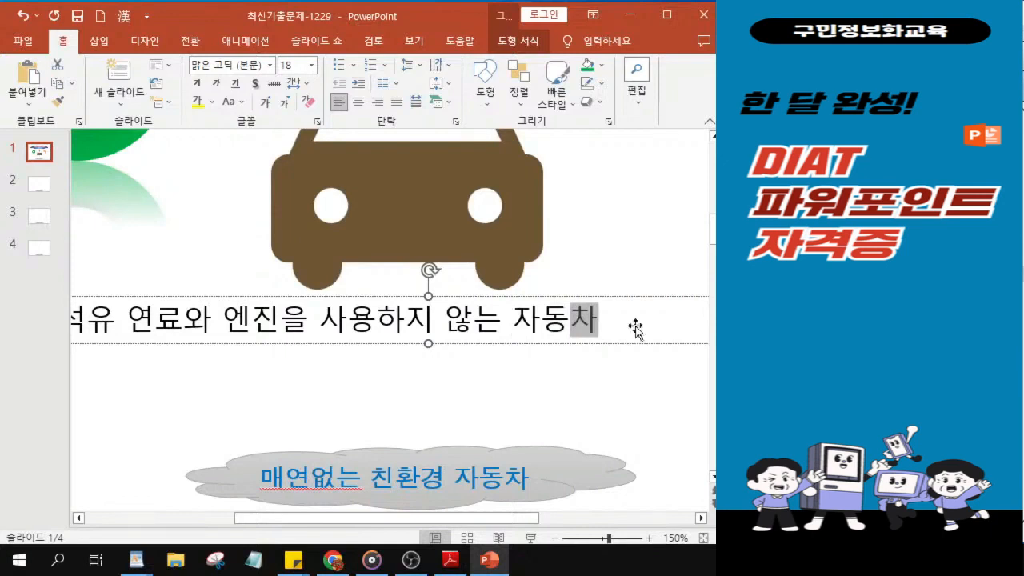
{"action": "left_click_drag", "start_coordinate": [519, 523], "coordinate": [497, 521]}
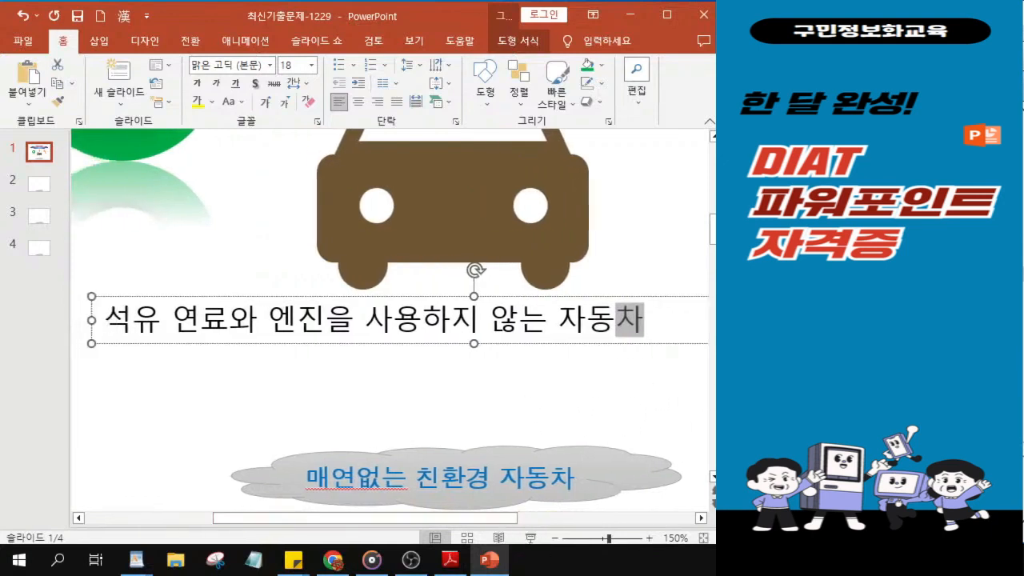
- Collapse the slide thumbnail pane and set the font of the whole text box below the car to 돋움
{"action": "key", "text": "alt+Tab"}
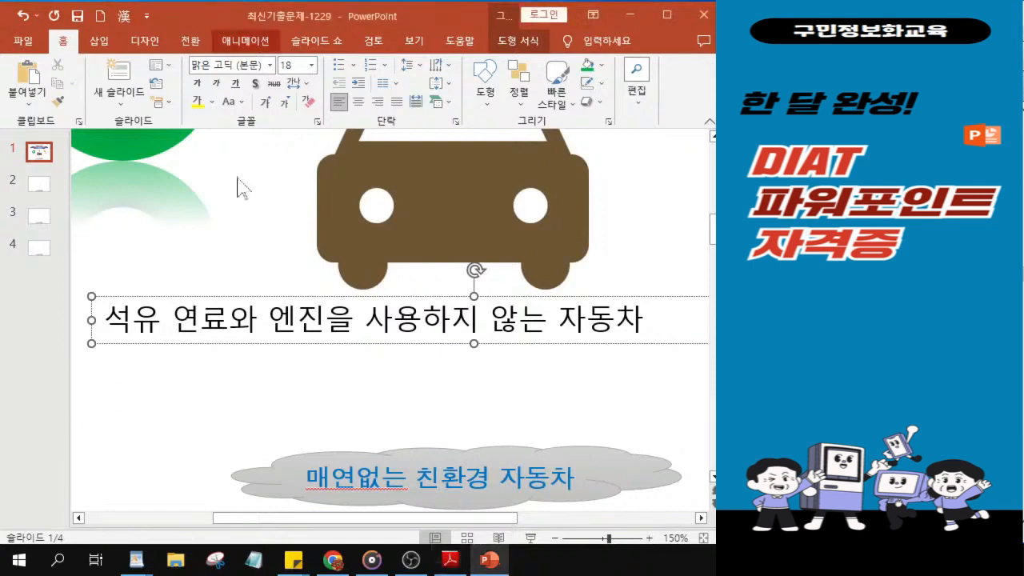
{"action": "left_click_drag", "start_coordinate": [70, 409], "coordinate": [19, 422]}
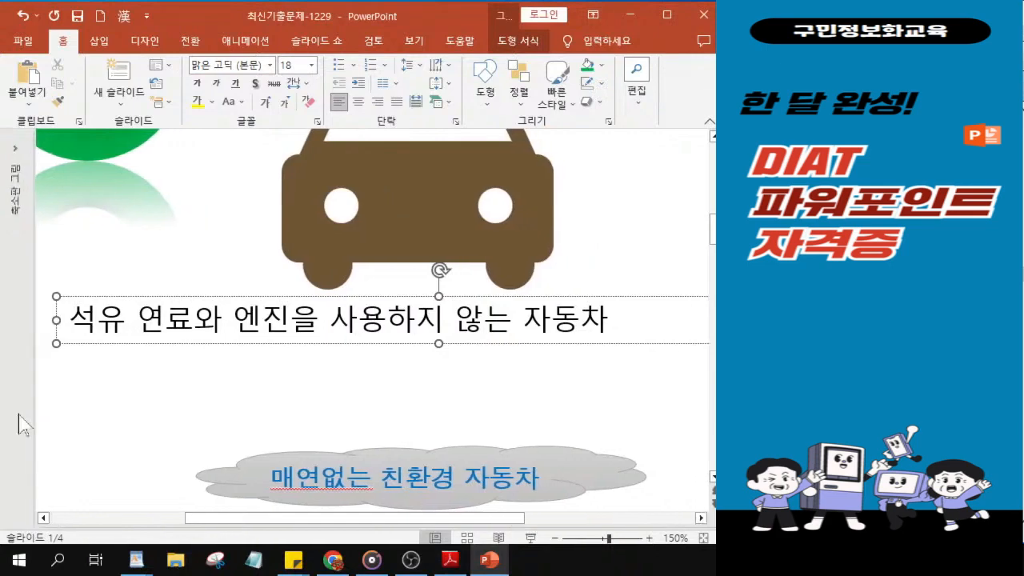
{"action": "left_click", "coordinate": [251, 343]}
{"action": "left_click", "coordinate": [252, 342]}
{"action": "key", "text": "ctrl"}
{"action": "key", "text": "ctrl"}
{"action": "key", "text": "ctrl"}
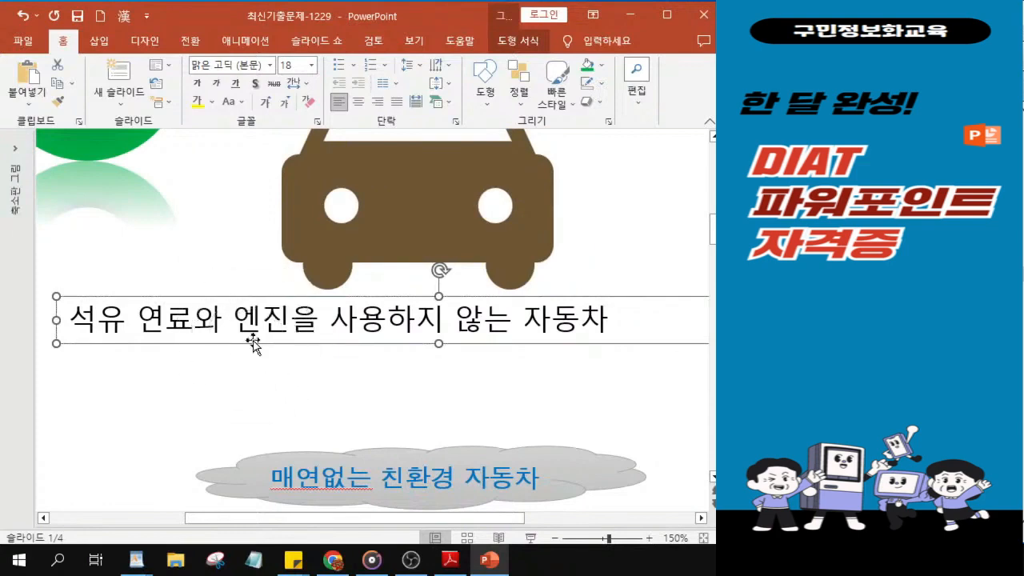
{"action": "key", "text": "ctrl"}
{"action": "key", "text": "ctrl"}
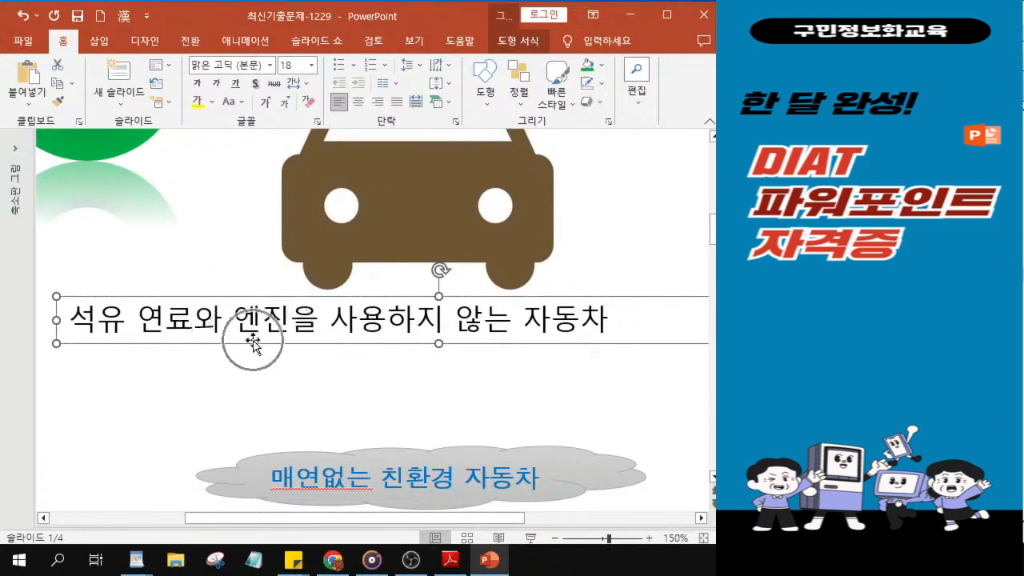
{"action": "key", "text": "ctrl"}
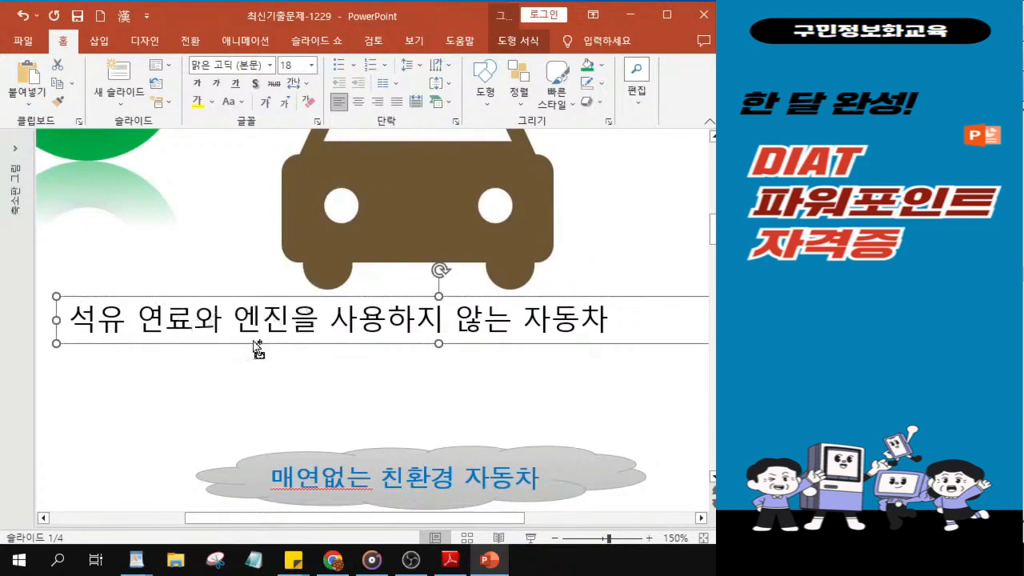
{"action": "key", "text": "ctrl"}
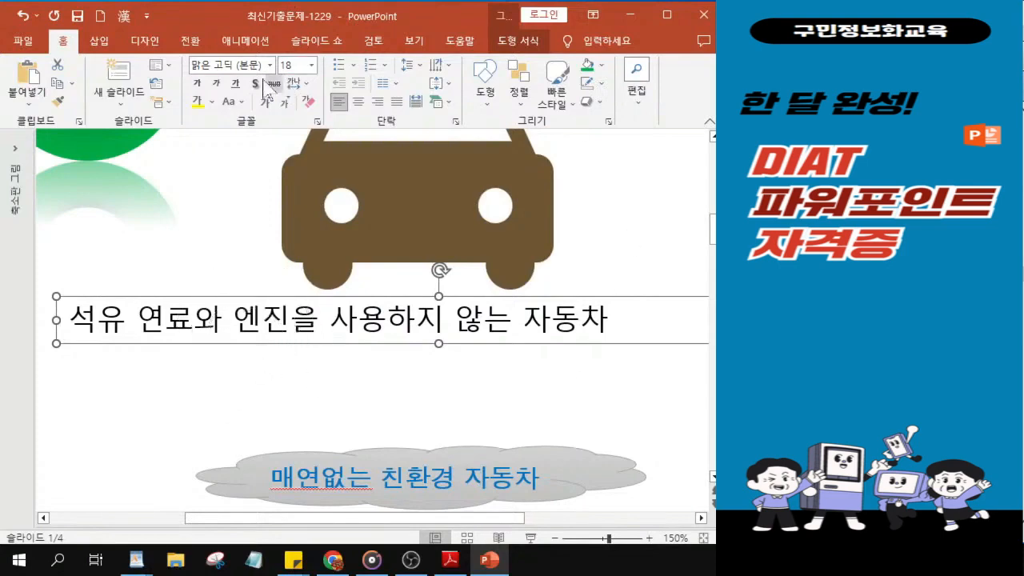
{"action": "key", "text": "ctrl"}
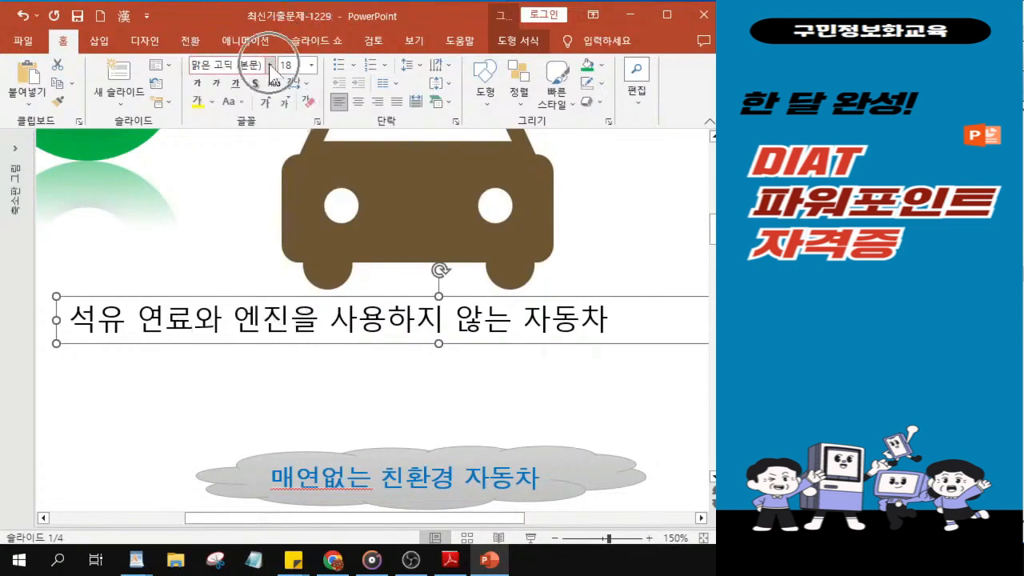
{"action": "left_click", "coordinate": [270, 66]}
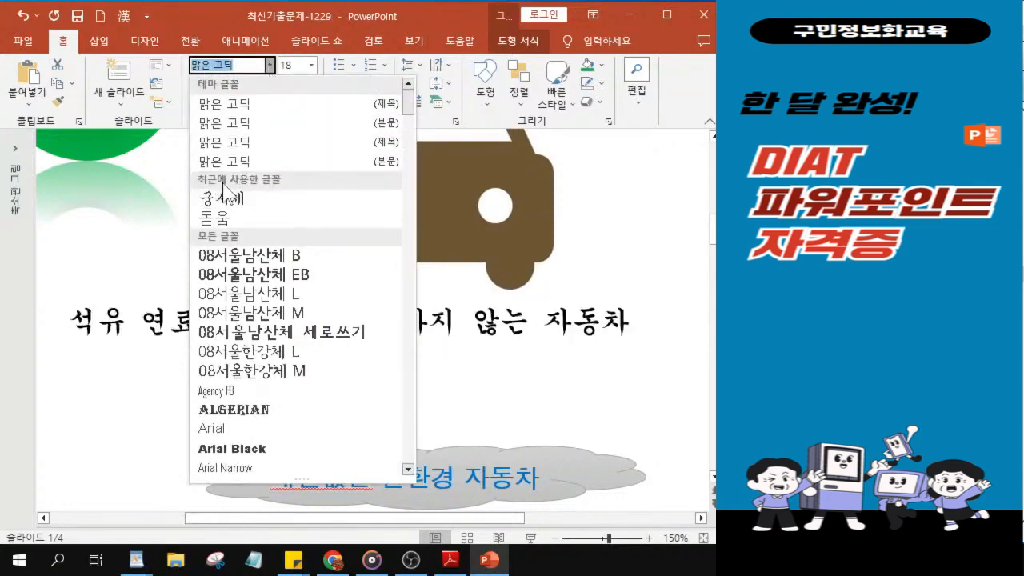
{"action": "key", "text": "ctrl"}
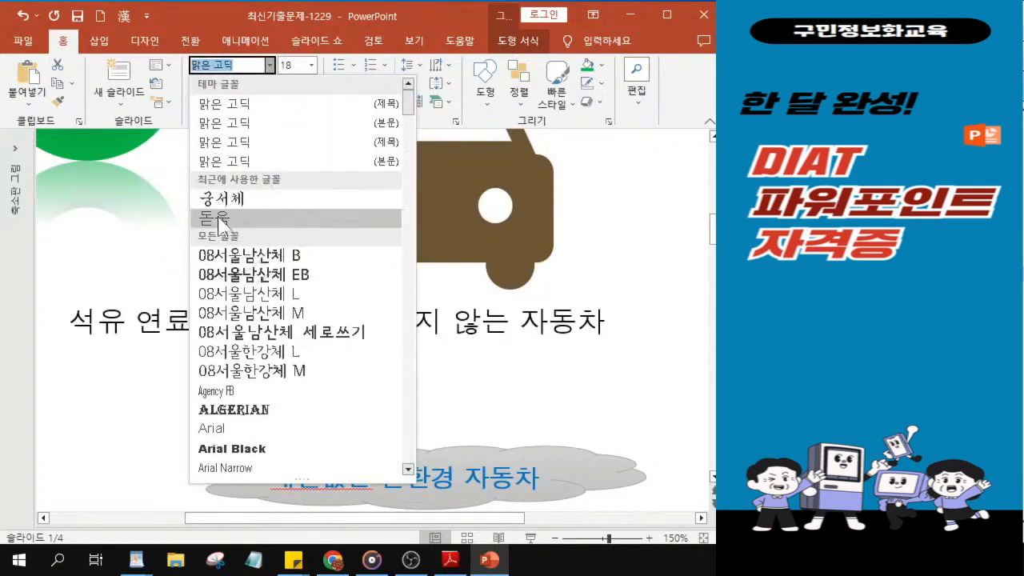
{"action": "key", "text": "ctrl"}
{"action": "key", "text": "ctrl"}
{"action": "key", "text": "ctrl"}
{"action": "key", "text": "ctrl"}
{"action": "left_click", "coordinate": [218, 220]}
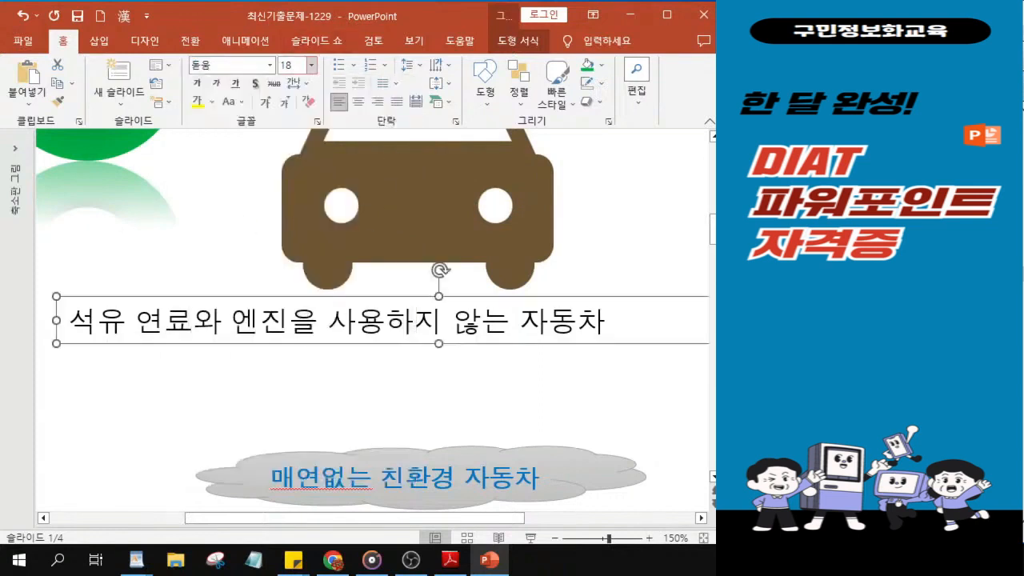
- Set the text box's font size to 26 and make its text bold and underlined
{"action": "key", "text": "ctrl"}
{"action": "left_click", "coordinate": [292, 65]}
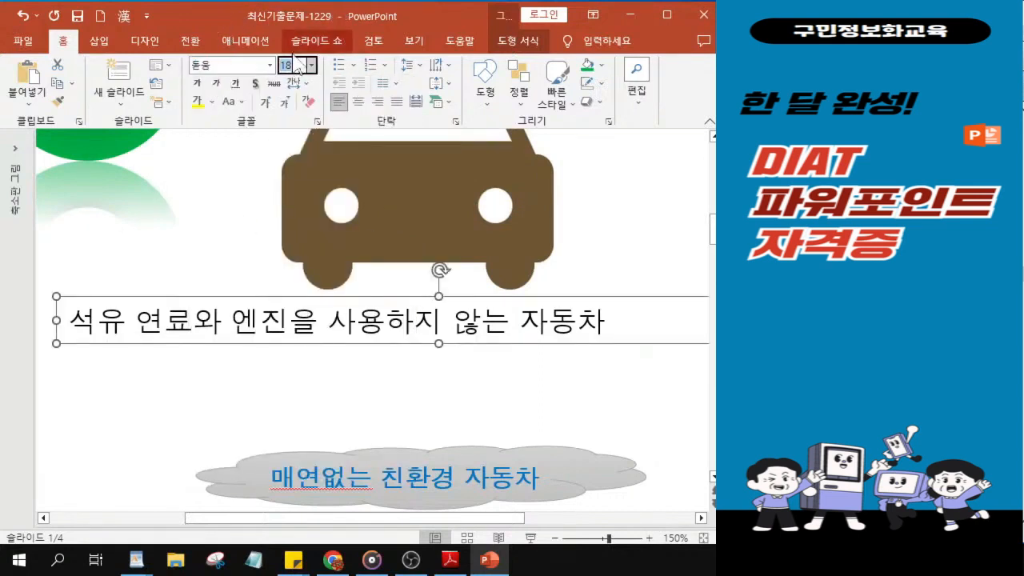
{"action": "type", "text": "26"}
{"action": "key", "text": "Return"}
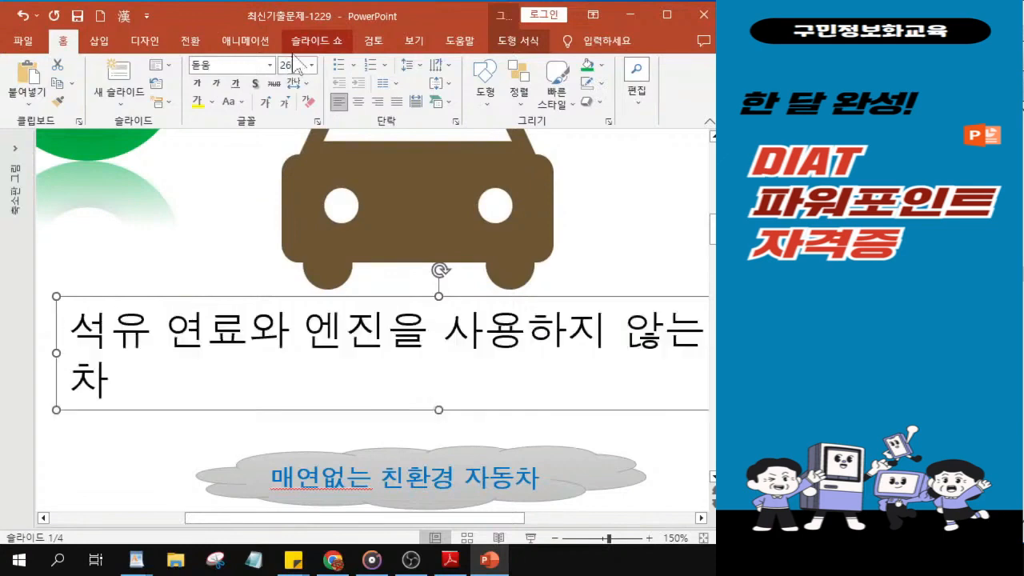
{"action": "left_click", "coordinate": [196, 83]}
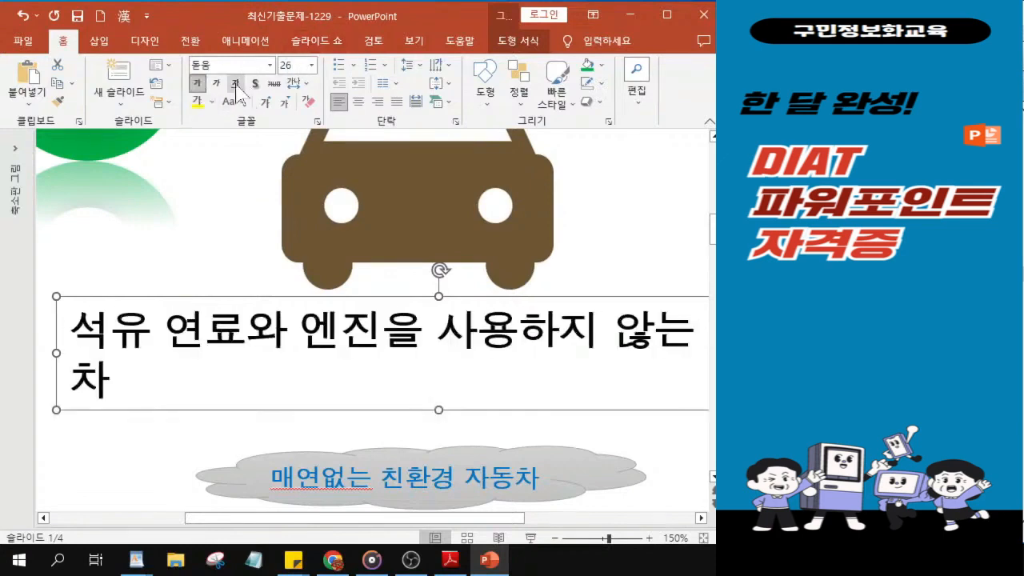
{"action": "left_click", "coordinate": [235, 84]}
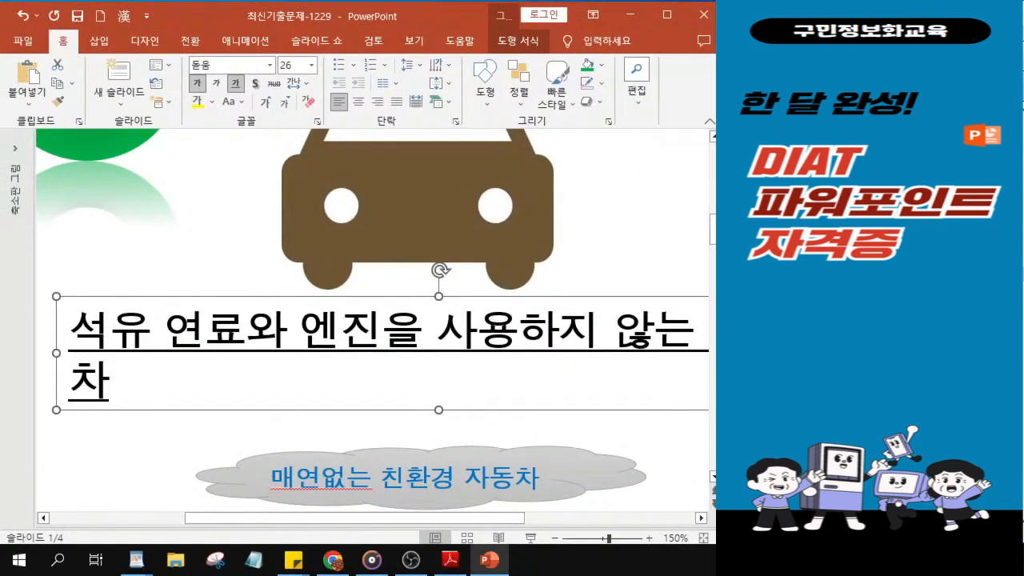
- Widen the text box so its sentence fits on one line and move it down to just above the cloud shape
{"action": "scroll", "coordinate": [373, 320], "scroll_direction": "down", "scroll_amount": 5, "text": "ctrl"}
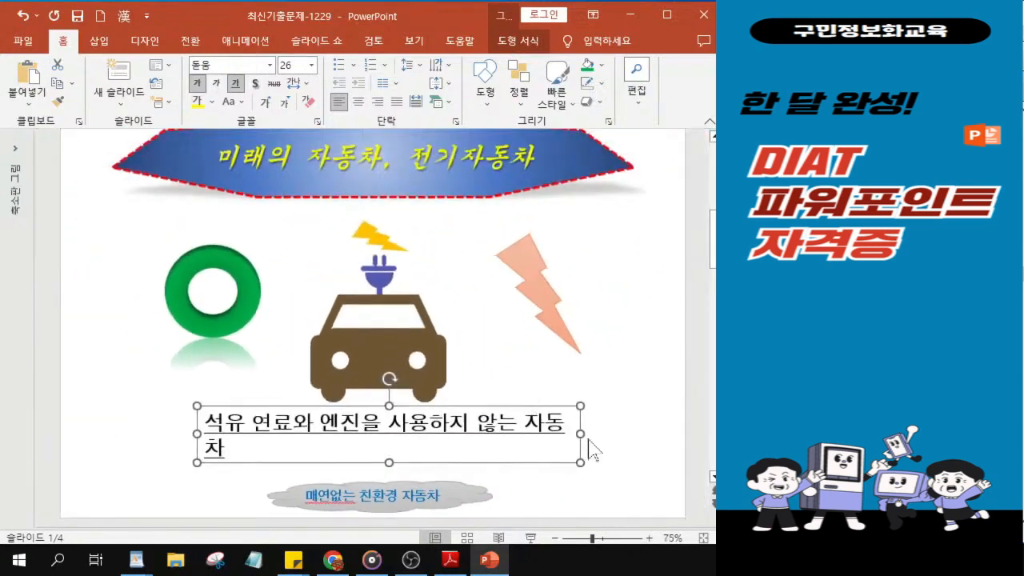
{"action": "left_click_drag", "start_coordinate": [581, 432], "coordinate": [614, 431]}
{"action": "left_click_drag", "start_coordinate": [367, 435], "coordinate": [350, 465]}
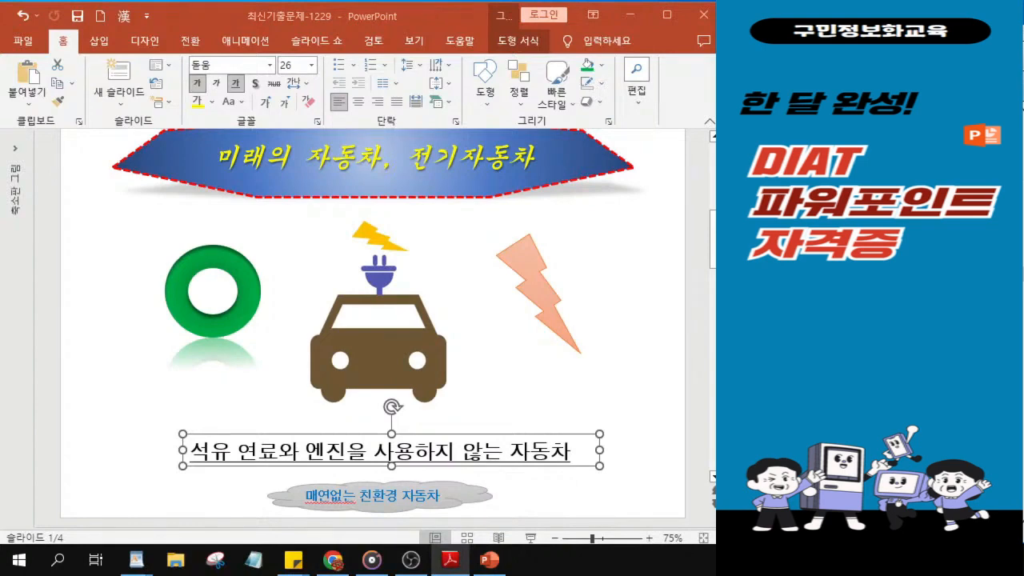
- Apply the 올라오기 entrance animation to the heptagon title shape on slide 1
{"action": "left_click", "coordinate": [304, 187]}
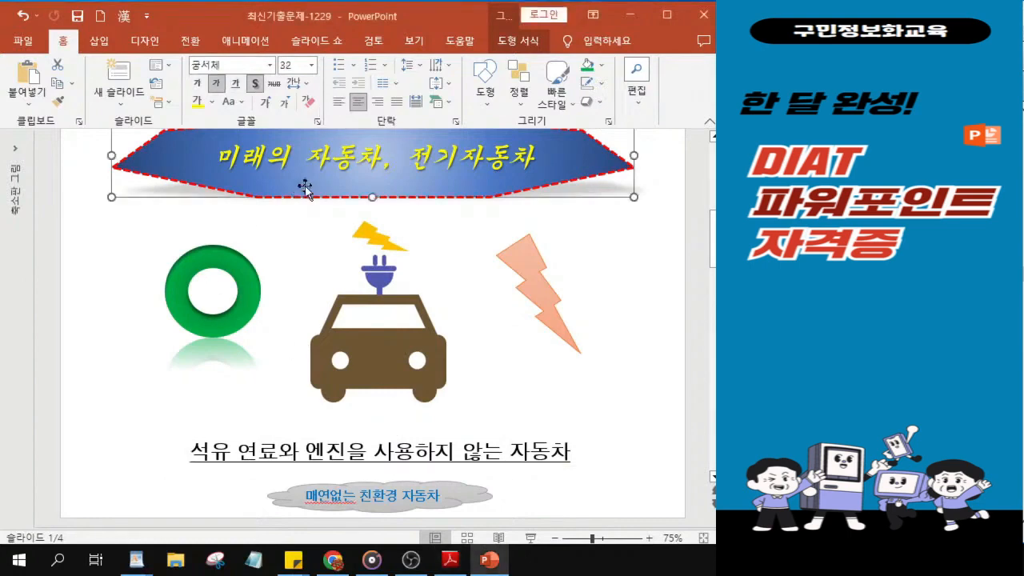
{"action": "scroll", "coordinate": [308, 184], "scroll_direction": "up", "scroll_amount": 1}
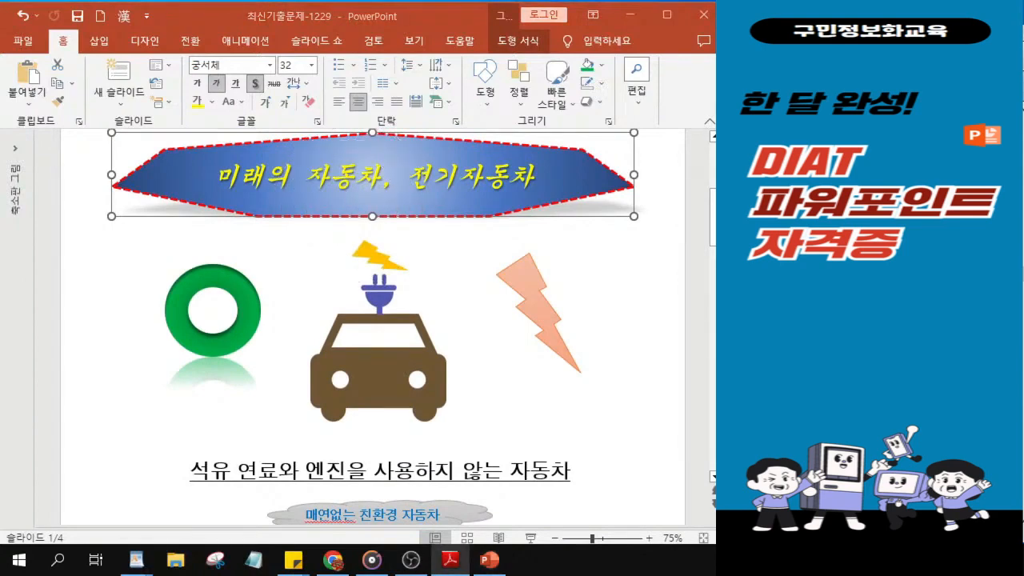
{"action": "left_click", "coordinate": [240, 44]}
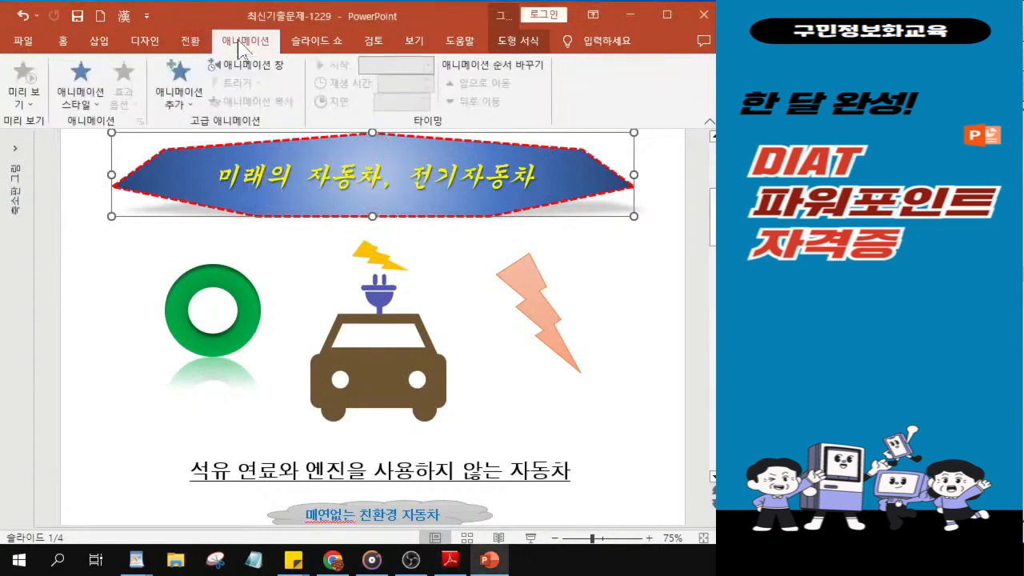
{"action": "left_click", "coordinate": [664, 13]}
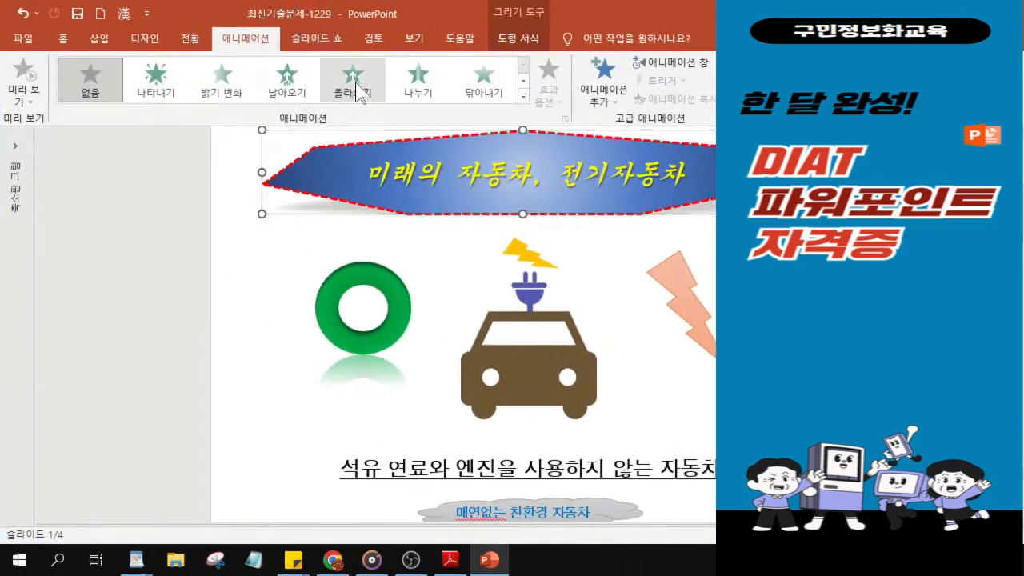
{"action": "key", "text": "ctrl"}
{"action": "key", "text": "ctrl"}
{"action": "key", "text": "ctrl"}
{"action": "key", "text": "ctrl"}
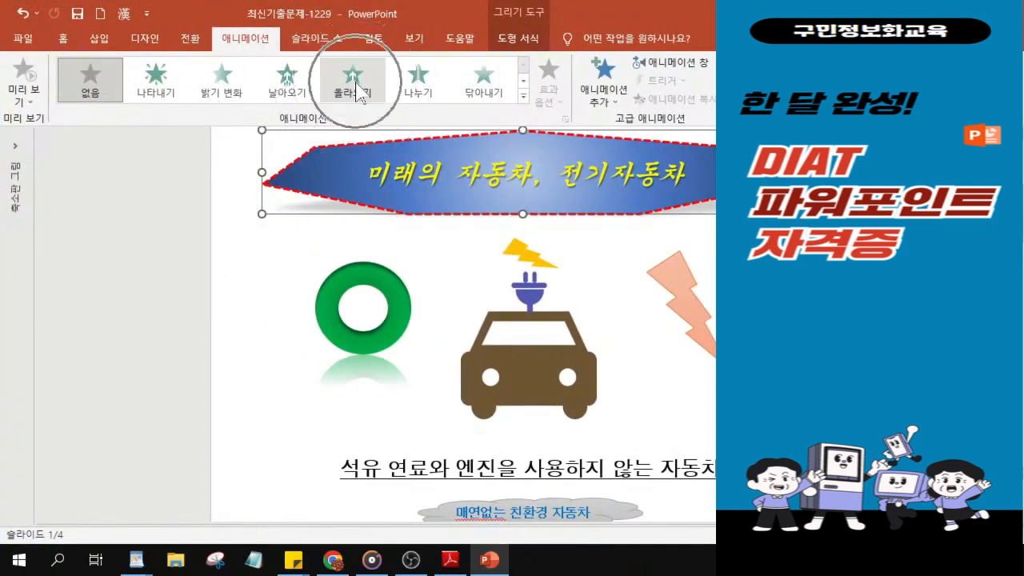
{"action": "left_click", "coordinate": [356, 92]}
{"action": "key", "text": "ctrl"}
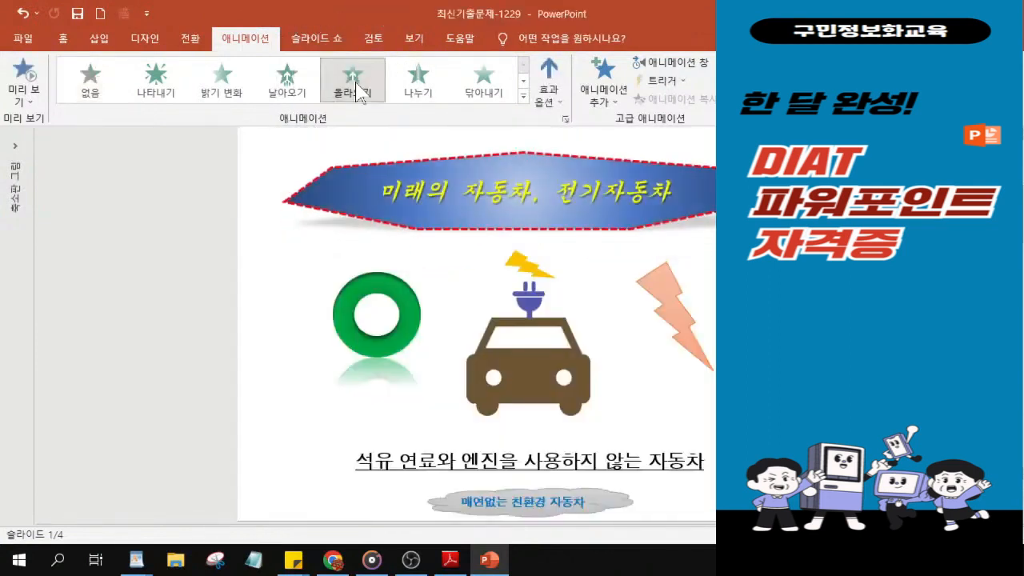
- Switch to the exam PDF in Adobe Reader and examine slide 1's output example for the arrangement of its objects
{"action": "left_click", "coordinate": [450, 560]}
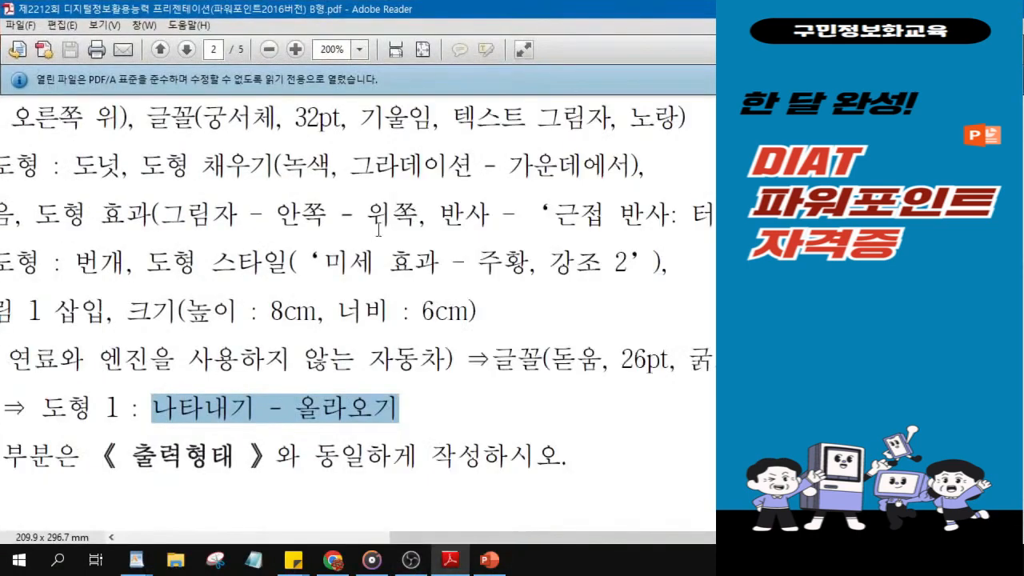
{"action": "scroll", "coordinate": [360, 224], "scroll_direction": "up", "scroll_amount": 7}
{"action": "scroll", "coordinate": [358, 228], "scroll_direction": "up", "scroll_amount": 8}
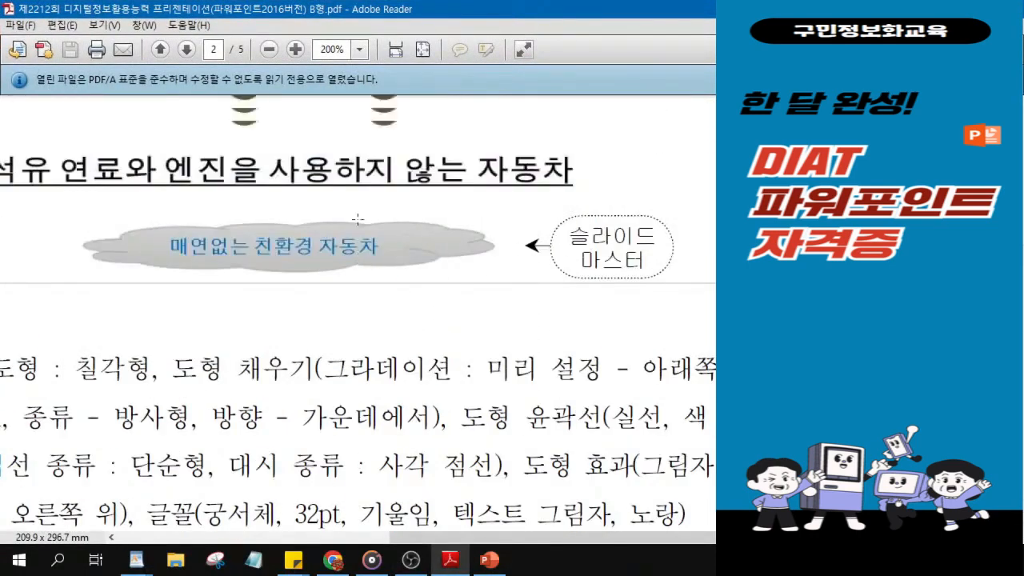
{"action": "scroll", "coordinate": [357, 219], "scroll_direction": "up", "scroll_amount": 3}
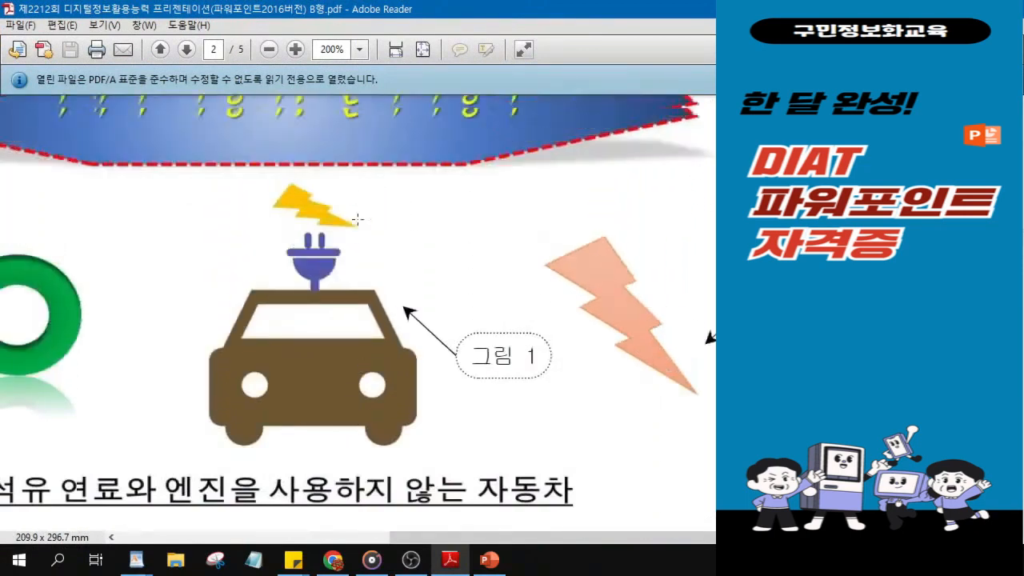
{"action": "scroll", "coordinate": [227, 247], "scroll_direction": "down", "scroll_amount": 2, "text": "ctrl"}
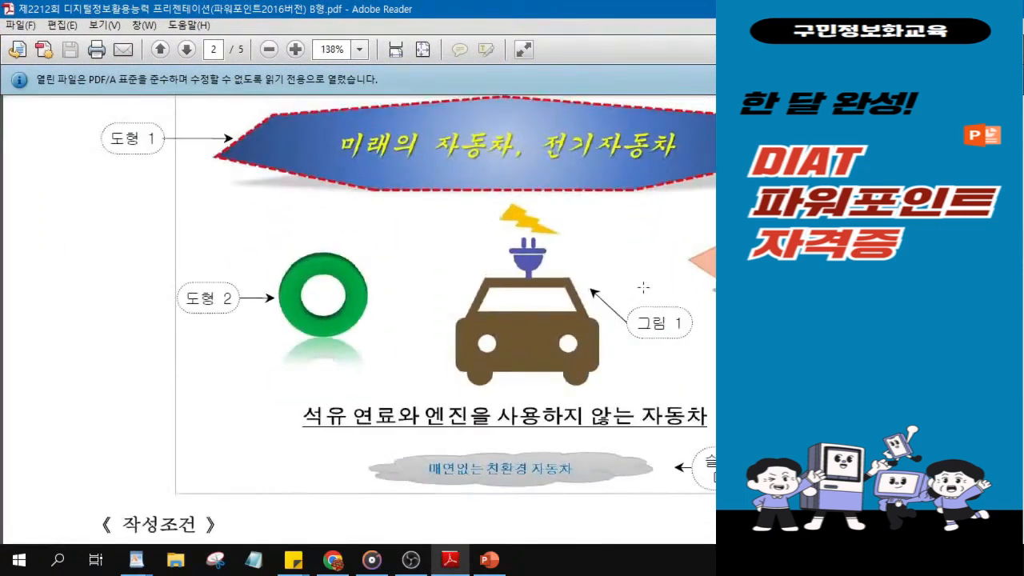
{"action": "scroll", "coordinate": [646, 285], "scroll_direction": "up", "scroll_amount": 1}
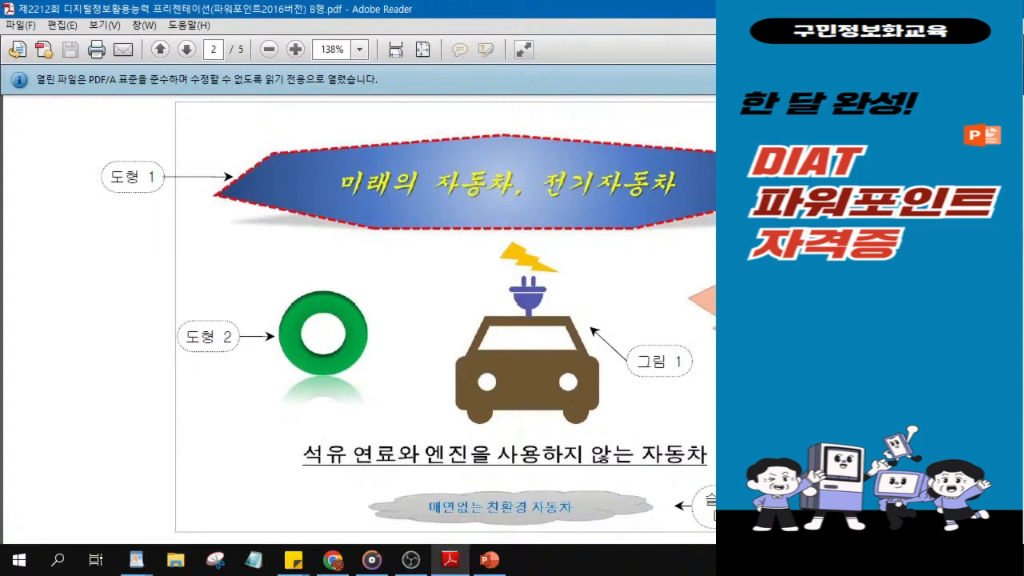
{"action": "left_click", "coordinate": [664, 16]}
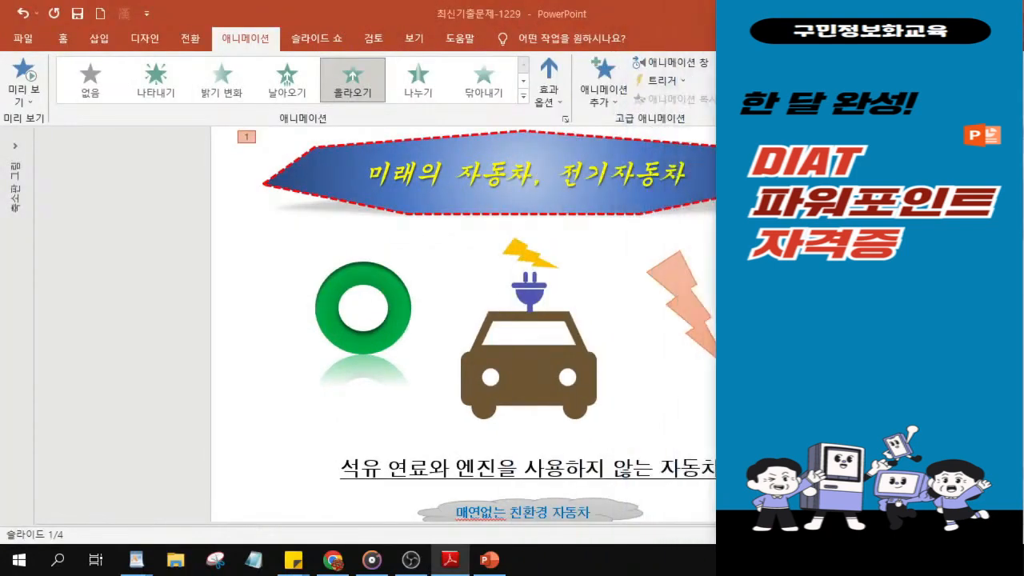
- Move the donut and the lightning bolt slightly down and the car picture slightly up to match the exam layout
{"action": "left_click_drag", "start_coordinate": [357, 348], "coordinate": [357, 360]}
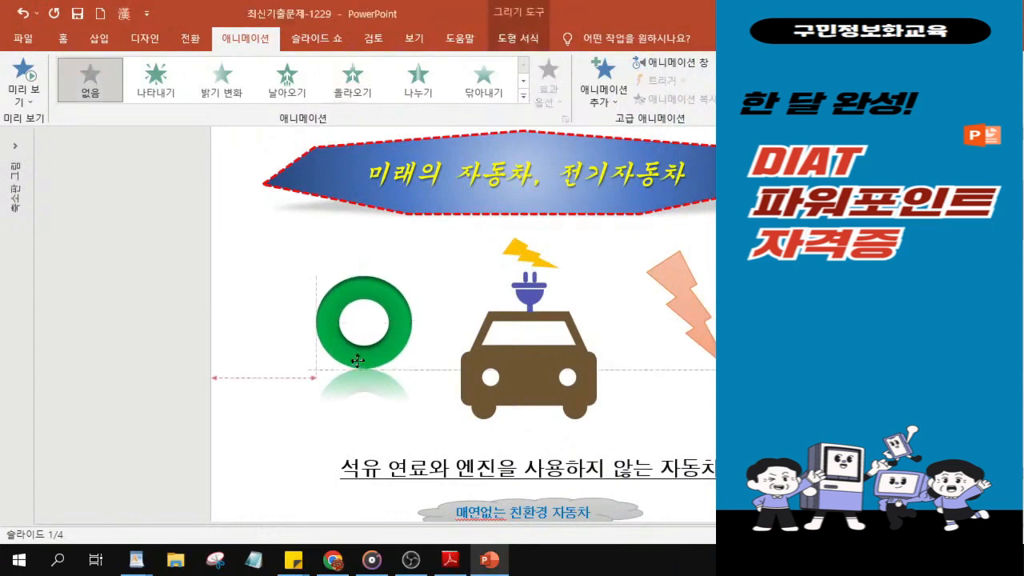
{"action": "left_click", "coordinate": [680, 312]}
{"action": "left_click_drag", "start_coordinate": [680, 312], "coordinate": [680, 318]}
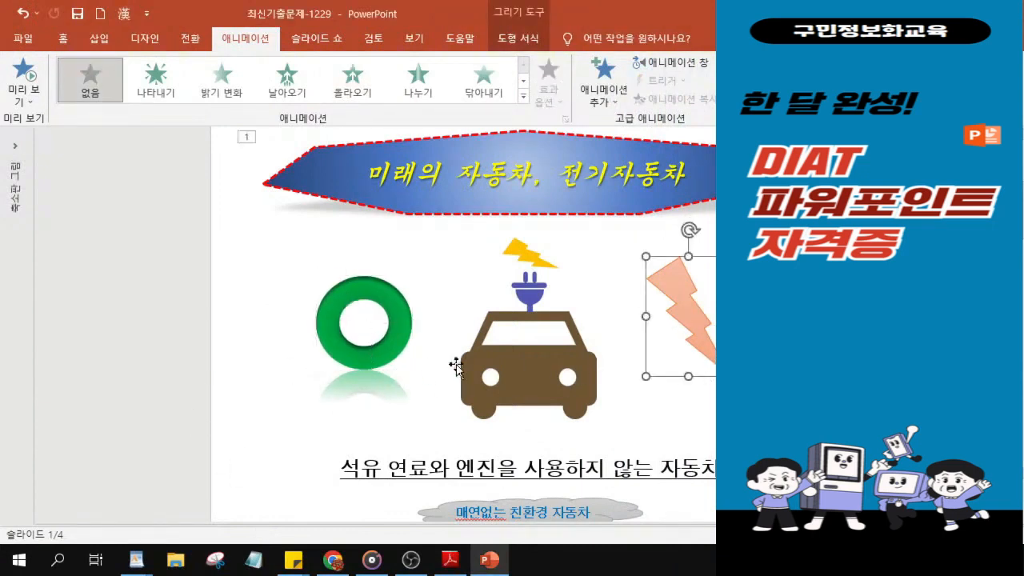
{"action": "left_click", "coordinate": [511, 371]}
{"action": "left_click_drag", "start_coordinate": [510, 371], "coordinate": [540, 385]}
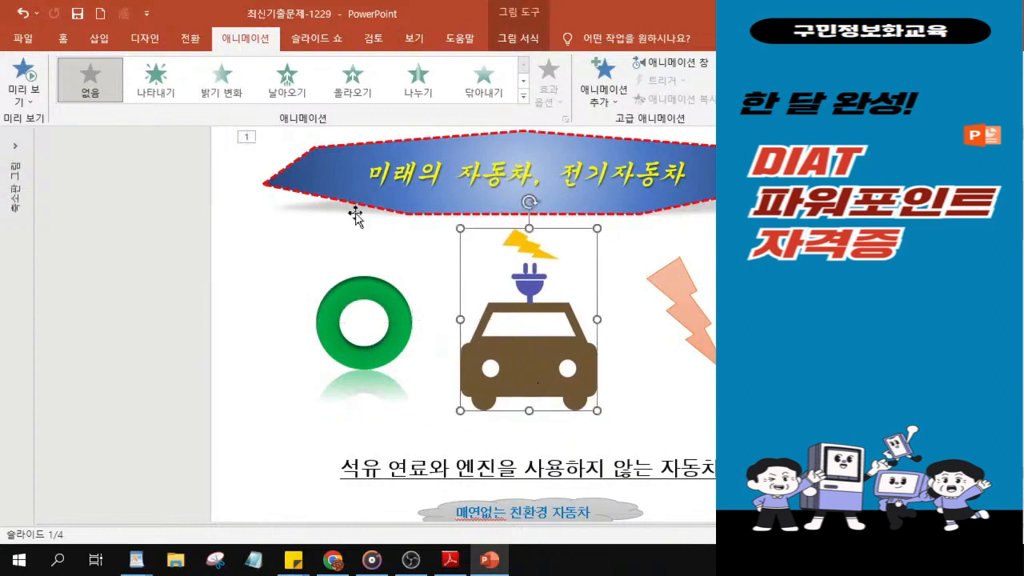
- Save the presentation
{"action": "left_click", "coordinate": [79, 18]}
{"action": "left_click", "coordinate": [78, 18]}
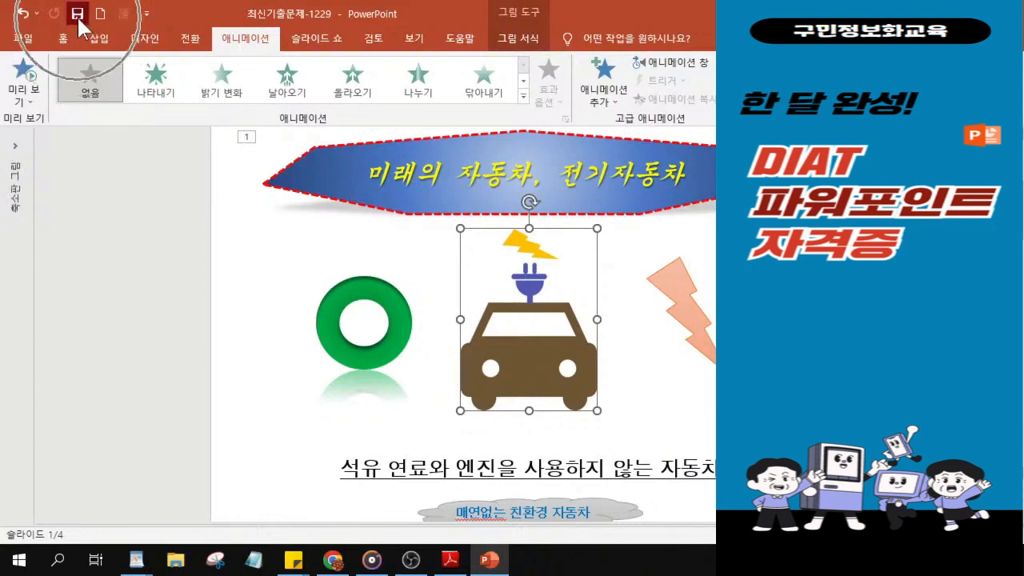
{"action": "left_click", "coordinate": [78, 18]}
{"action": "left_click", "coordinate": [78, 18]}
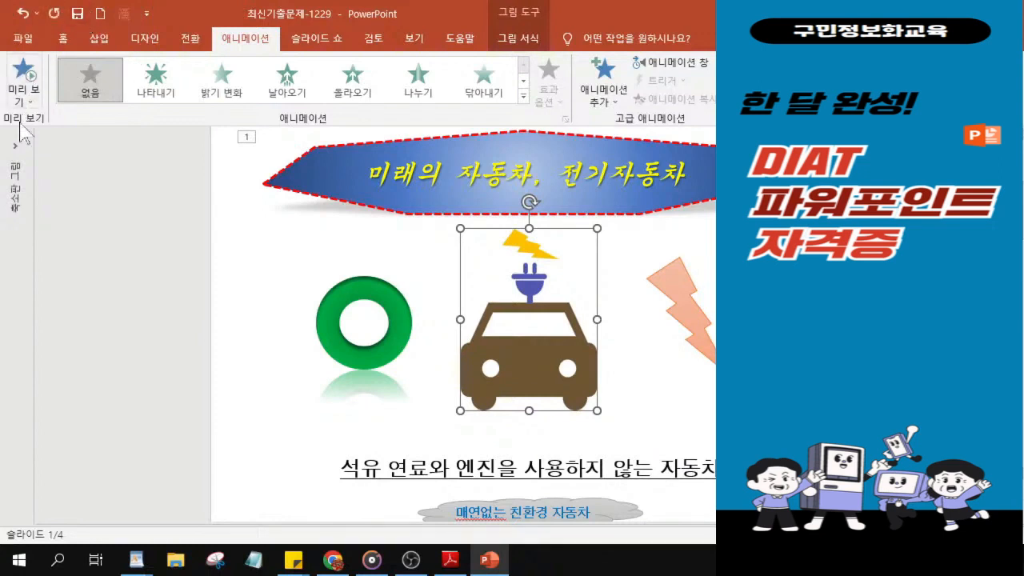
- Open slide 2 for editing, restore the window to its smaller size, and collapse the slide thumbnail pane
{"action": "left_click", "coordinate": [14, 154]}
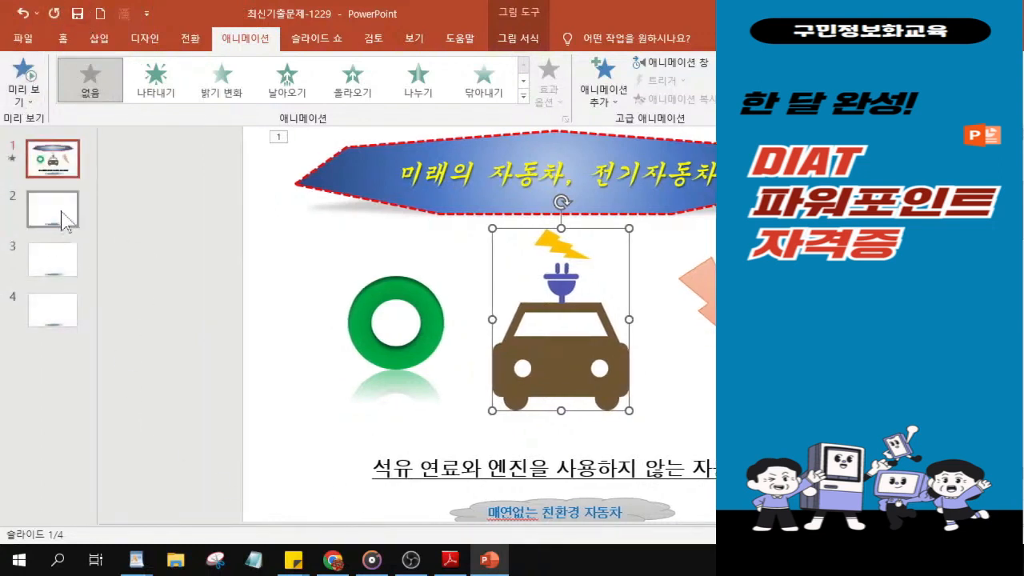
{"action": "left_click", "coordinate": [62, 214]}
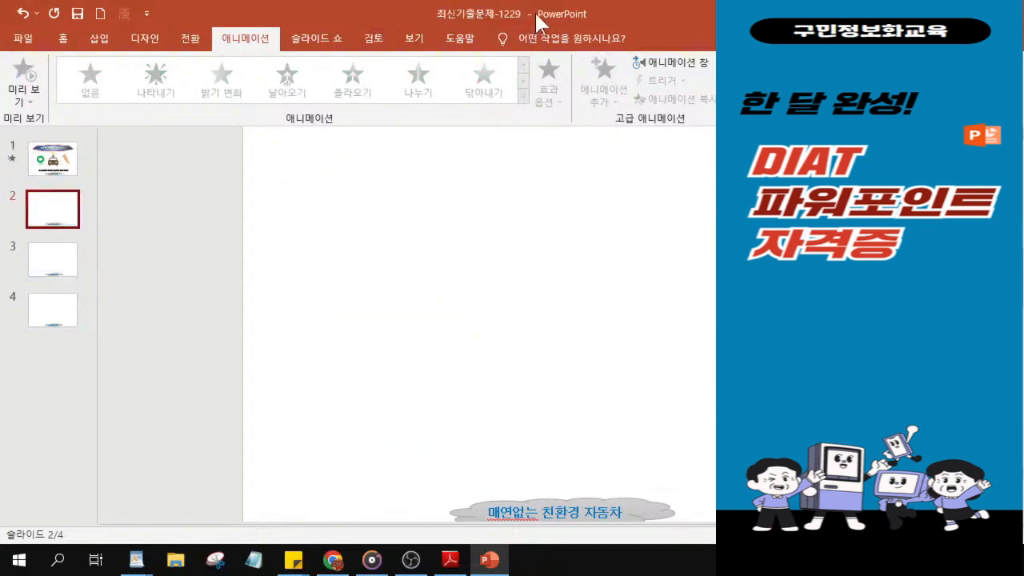
{"action": "left_click_drag", "start_coordinate": [530, 19], "coordinate": [365, 36]}
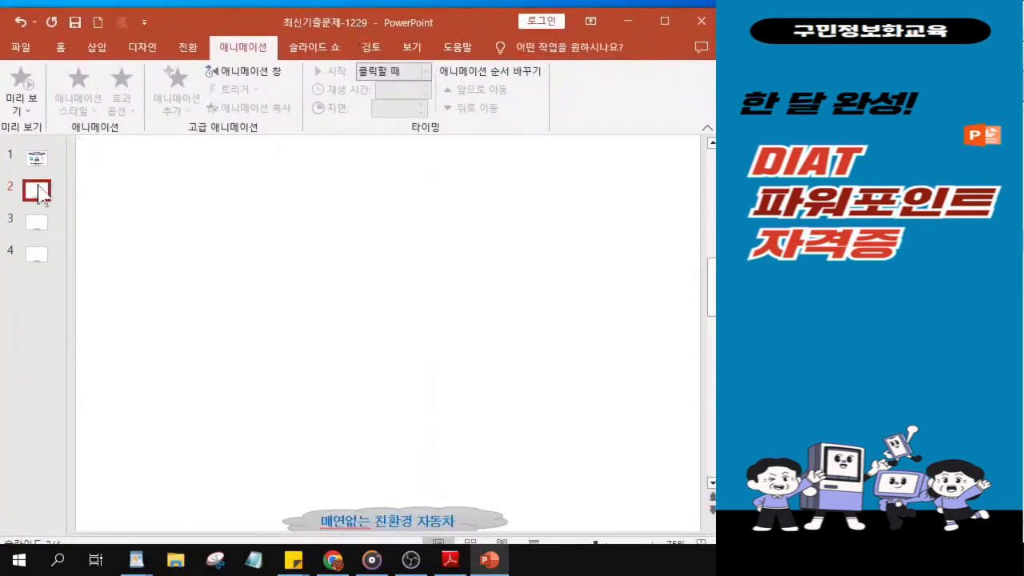
{"action": "left_click", "coordinate": [38, 192]}
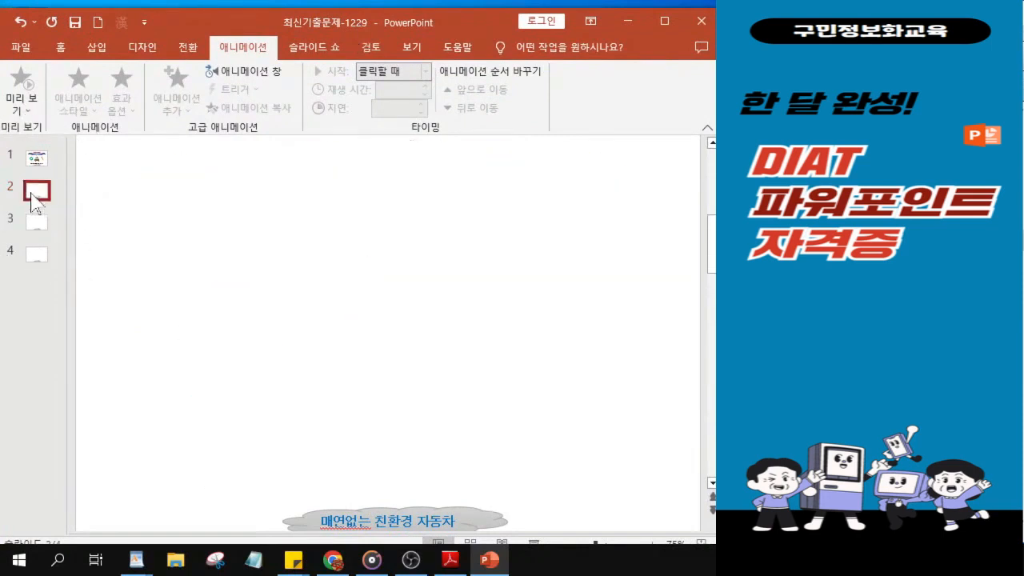
{"action": "left_click_drag", "start_coordinate": [70, 287], "coordinate": [6, 287]}
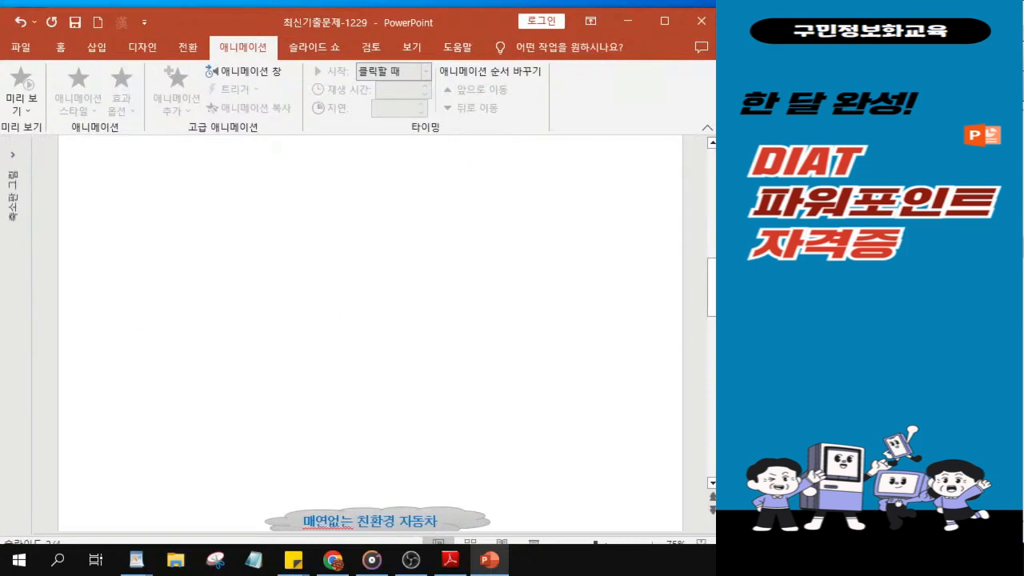
- Examine the 슬라이드2 output example in the exam PDF, covering its title, shapes 1 to 6, and circular diagram
{"action": "key", "text": "alt+Tab"}
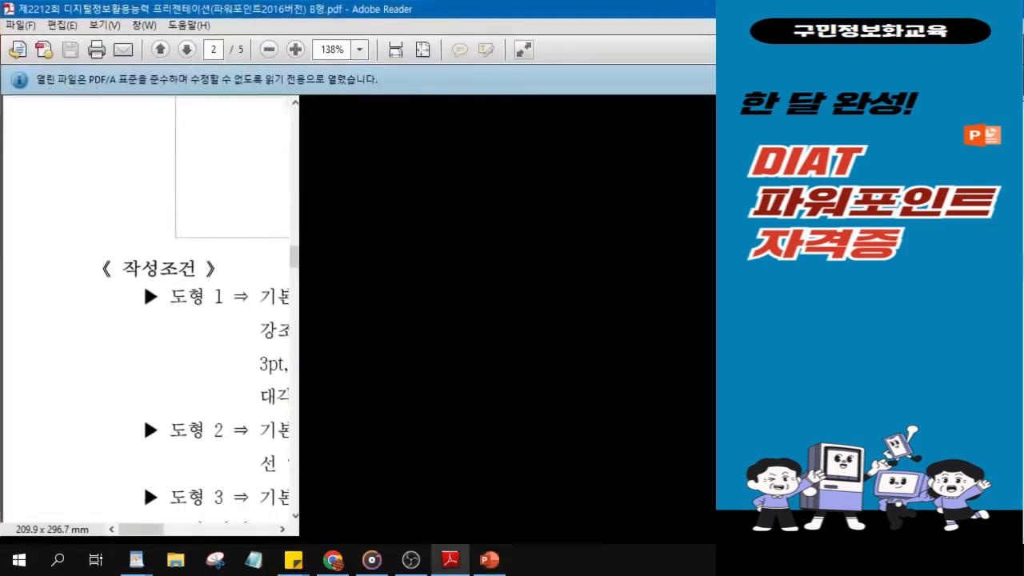
{"action": "scroll", "coordinate": [358, 320], "scroll_direction": "down", "scroll_amount": 10}
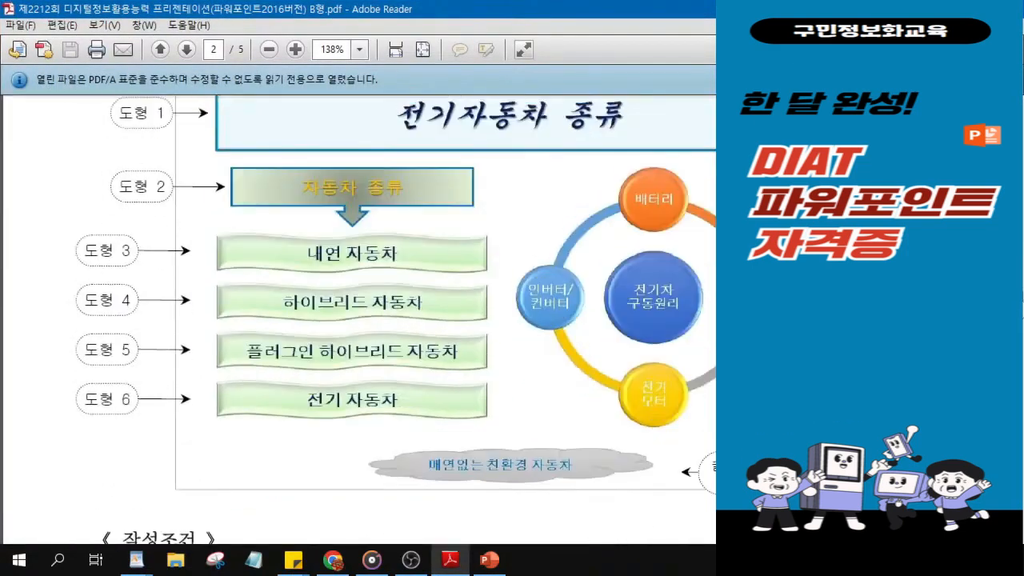
{"action": "scroll", "coordinate": [358, 320], "scroll_direction": "up", "scroll_amount": 2}
{"action": "scroll", "coordinate": [294, 509], "scroll_direction": "down", "scroll_amount": 1}
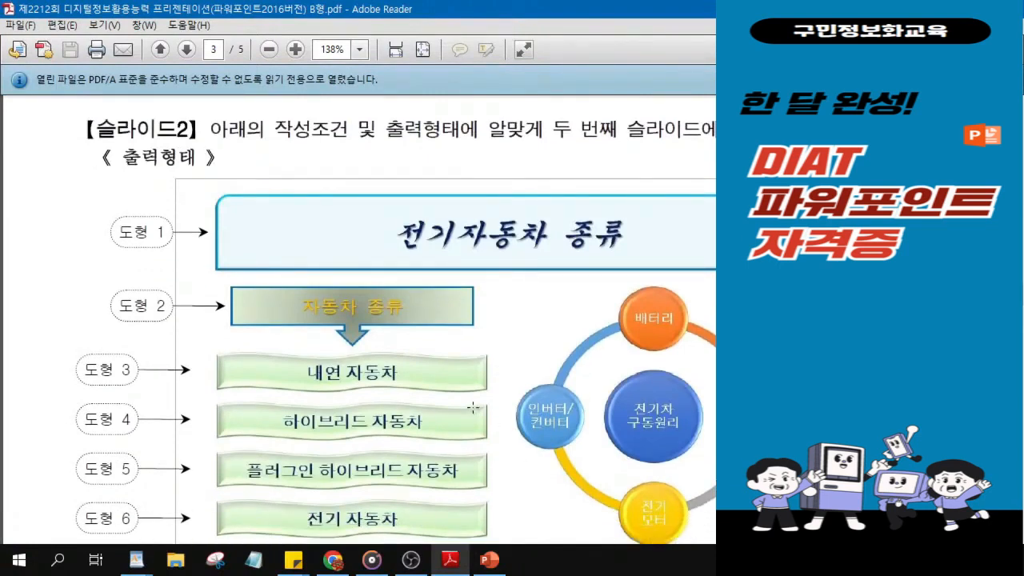
{"action": "scroll", "coordinate": [476, 406], "scroll_direction": "down", "scroll_amount": 2}
{"action": "scroll", "coordinate": [690, 404], "scroll_direction": "down", "scroll_amount": 1}
{"action": "scroll", "coordinate": [688, 399], "scroll_direction": "down", "scroll_amount": 2}
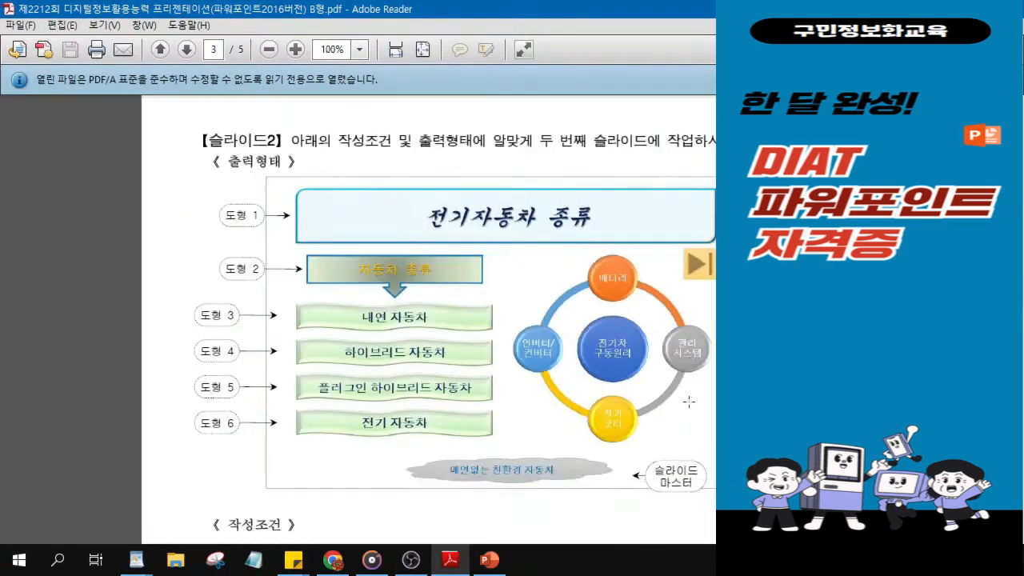
{"action": "key", "text": "ctrl"}
{"action": "key", "text": "ctrl"}
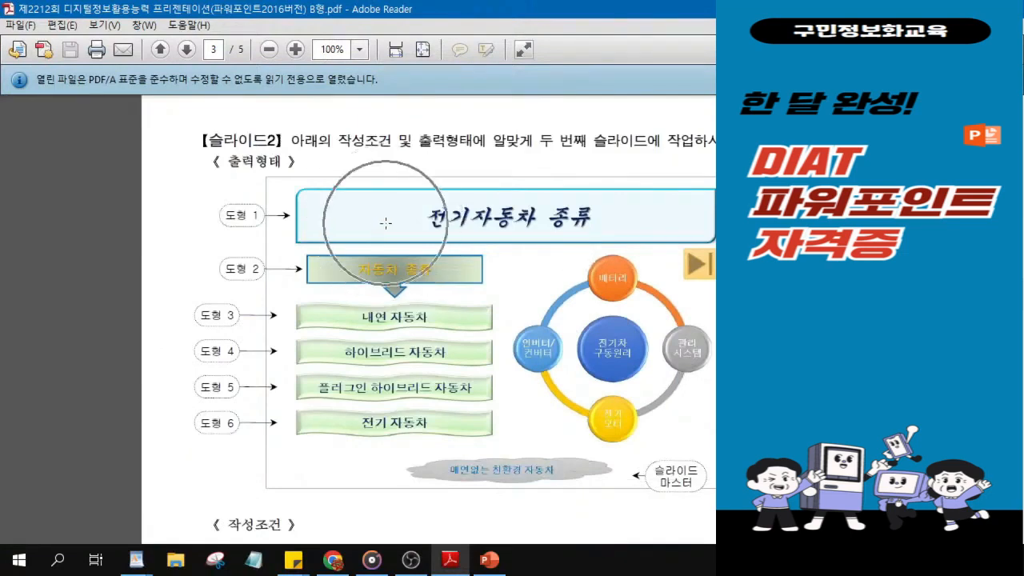
{"action": "key", "text": "ctrl"}
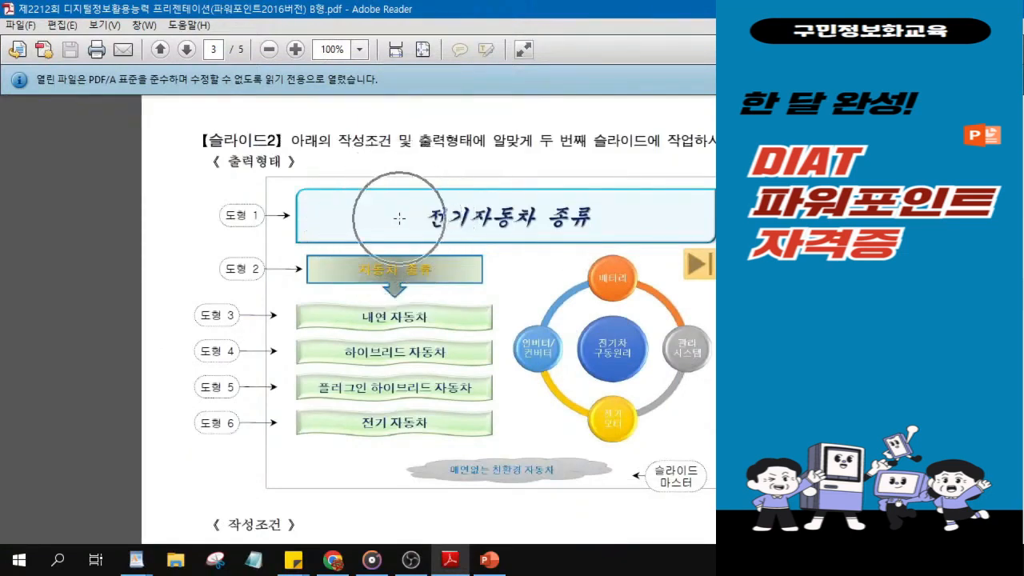
{"action": "key", "text": "ctrl"}
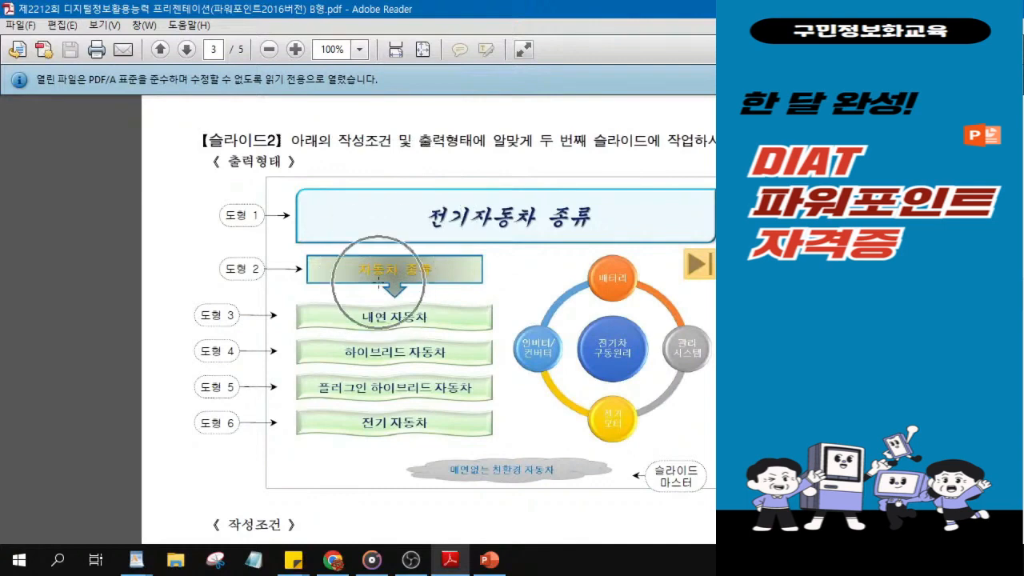
{"action": "key", "text": "ctrl"}
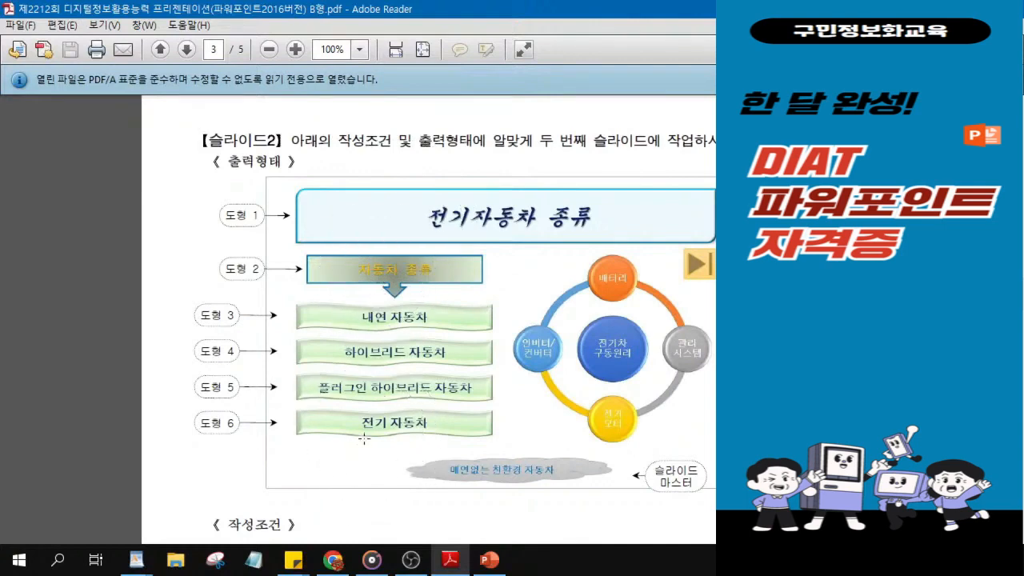
{"action": "key", "text": "ctrl"}
{"action": "key", "text": "ctrl"}
{"action": "key", "text": "ctrl"}
{"action": "key", "text": "ctrl"}
{"action": "key", "text": "ctrl"}
{"action": "key", "text": "ctrl"}
{"action": "key", "text": "ctrl"}
{"action": "key", "text": "ctrl"}
{"action": "key", "text": "ctrl"}
{"action": "key", "text": "alt+Tab"}
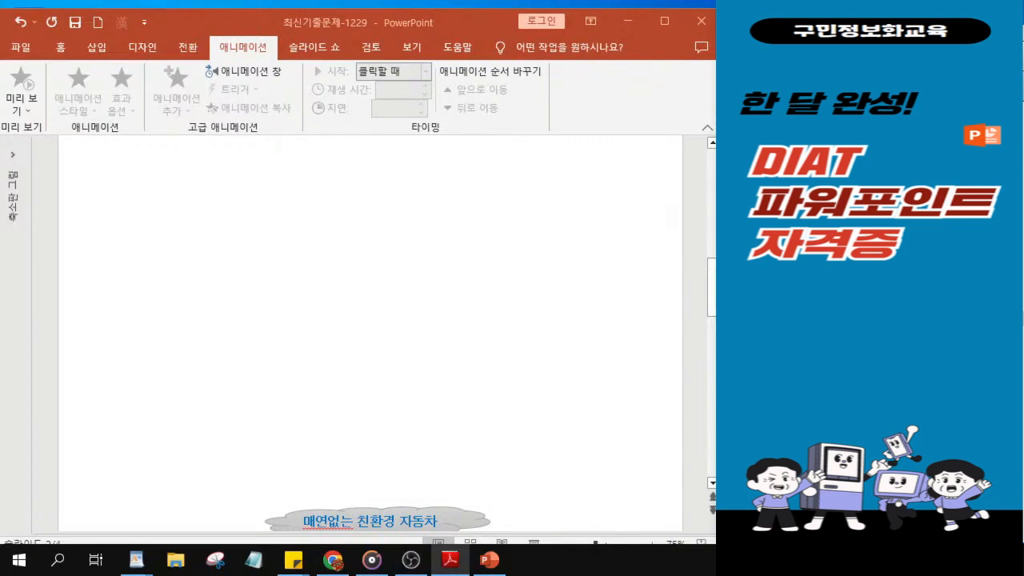
- Draw a wide title rectangle with diagonally opposite rounded corners across the upper part of slide 2
{"action": "left_click", "coordinate": [63, 52]}
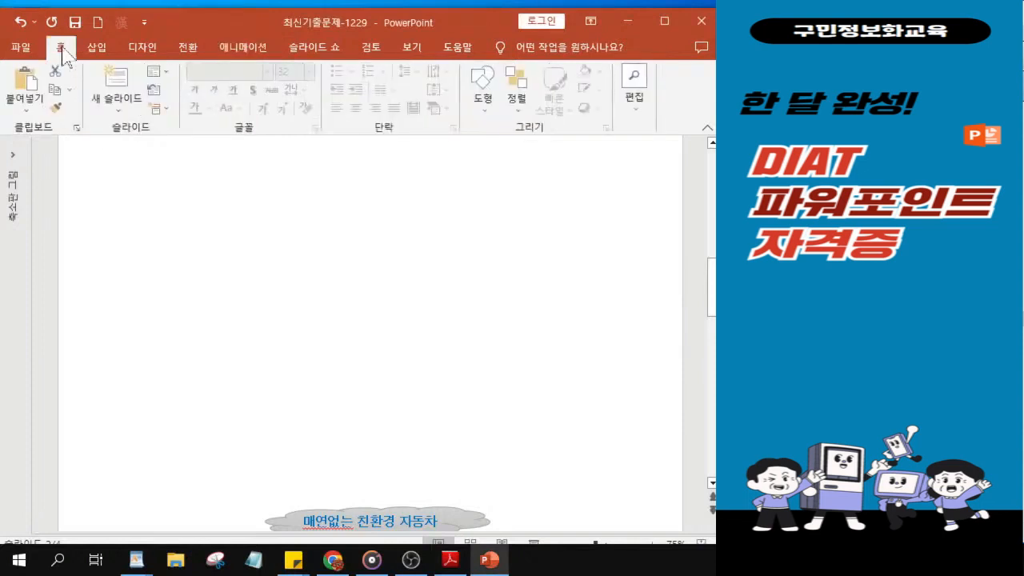
{"action": "key", "text": "ctrl"}
{"action": "left_click", "coordinate": [485, 108]}
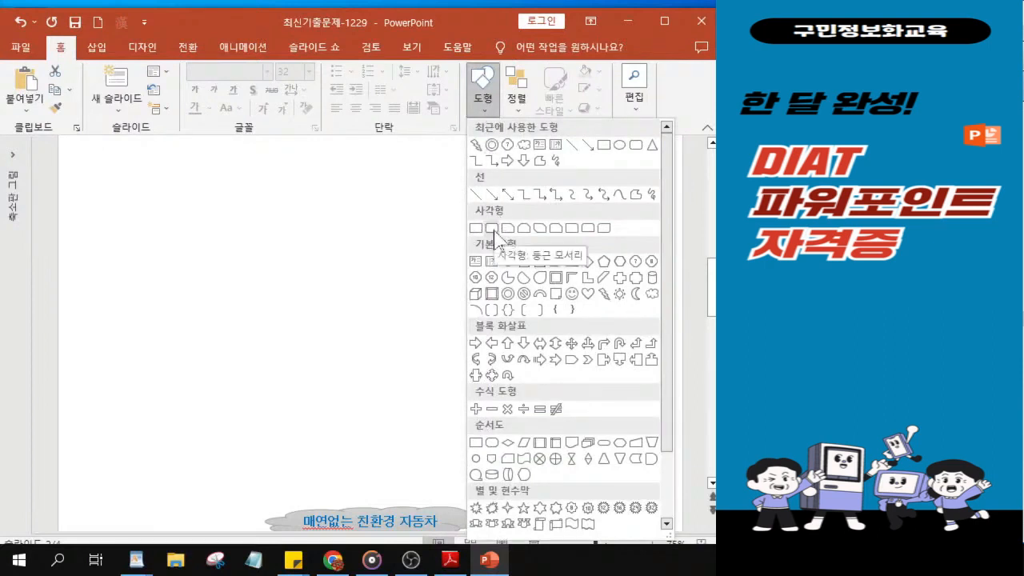
{"action": "left_click", "coordinate": [604, 229]}
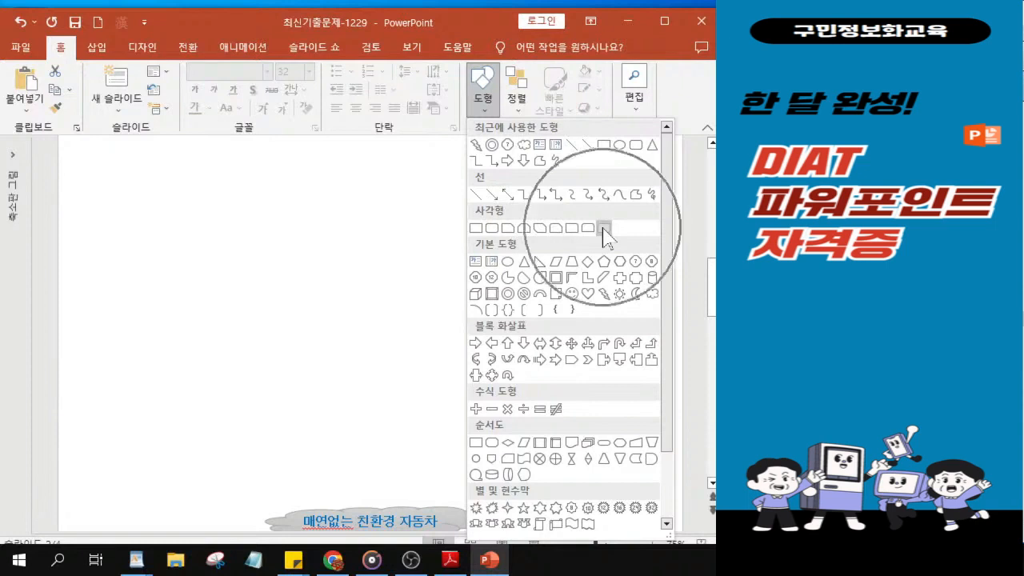
{"action": "left_click", "coordinate": [604, 229]}
{"action": "scroll", "coordinate": [345, 213], "scroll_direction": "down", "scroll_amount": 1}
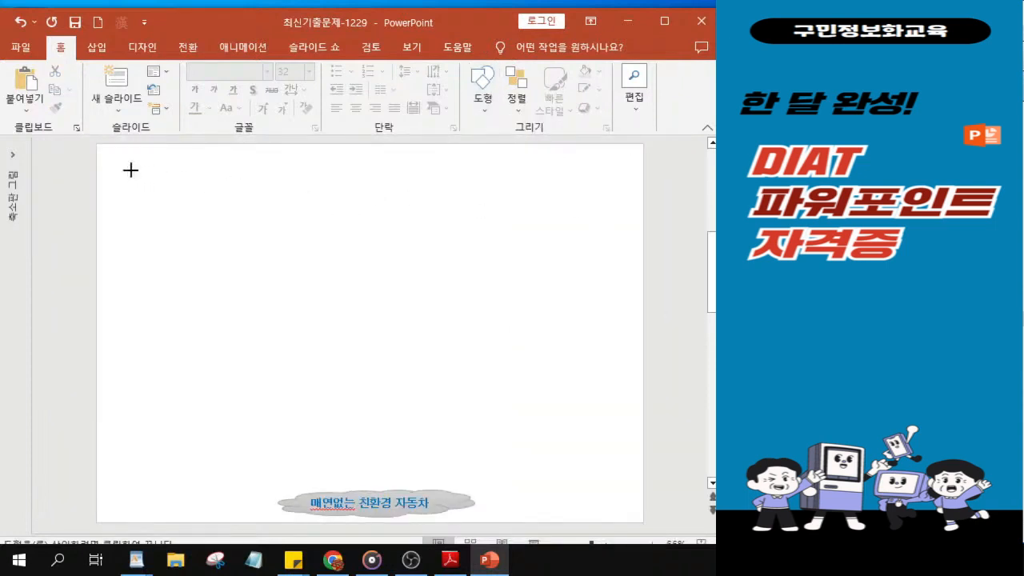
{"action": "mouse_move", "coordinate": [130, 169]}
{"action": "left_mouse_down"}
{"action": "mouse_move", "coordinate": [520, 254]}
{"action": "mouse_move", "coordinate": [576, 222]}
{"action": "mouse_move", "coordinate": [601, 235]}
{"action": "left_mouse_up"}
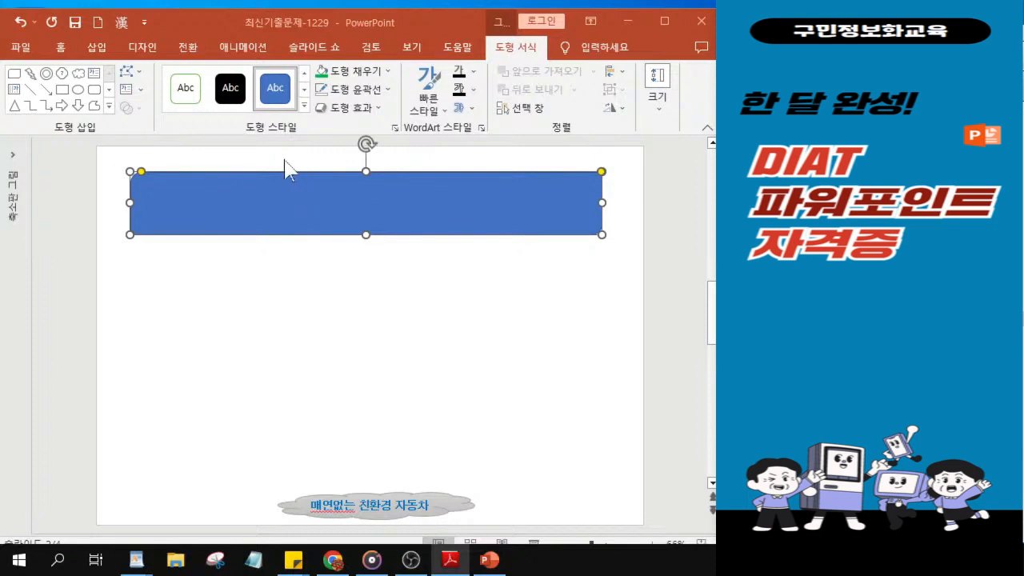
- Fill the title shape on slide 2 with the lightest tint of the light blue theme colour
{"action": "left_click", "coordinate": [362, 72]}
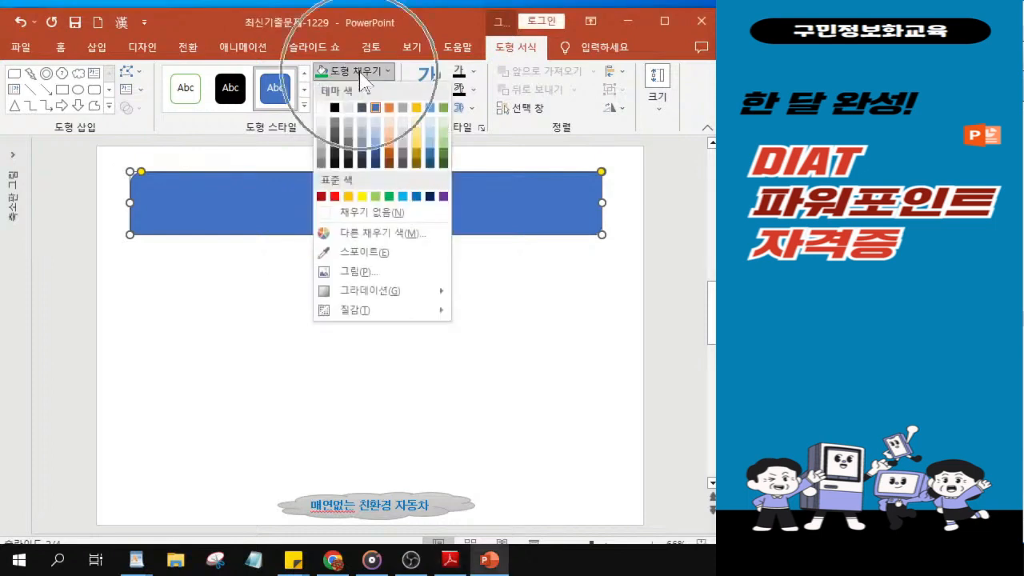
{"action": "left_click", "coordinate": [430, 124]}
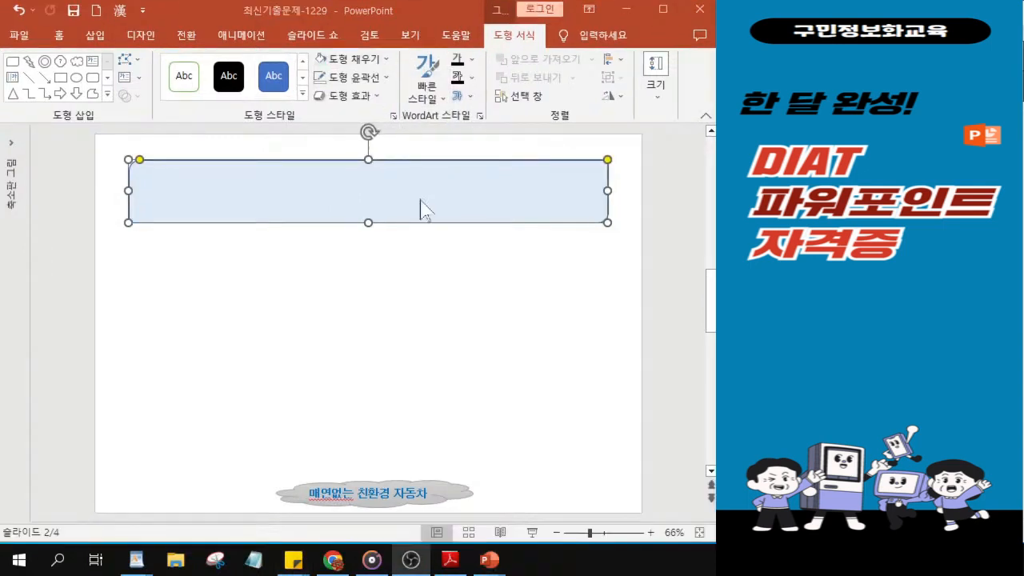
{"action": "left_click", "coordinate": [355, 212]}
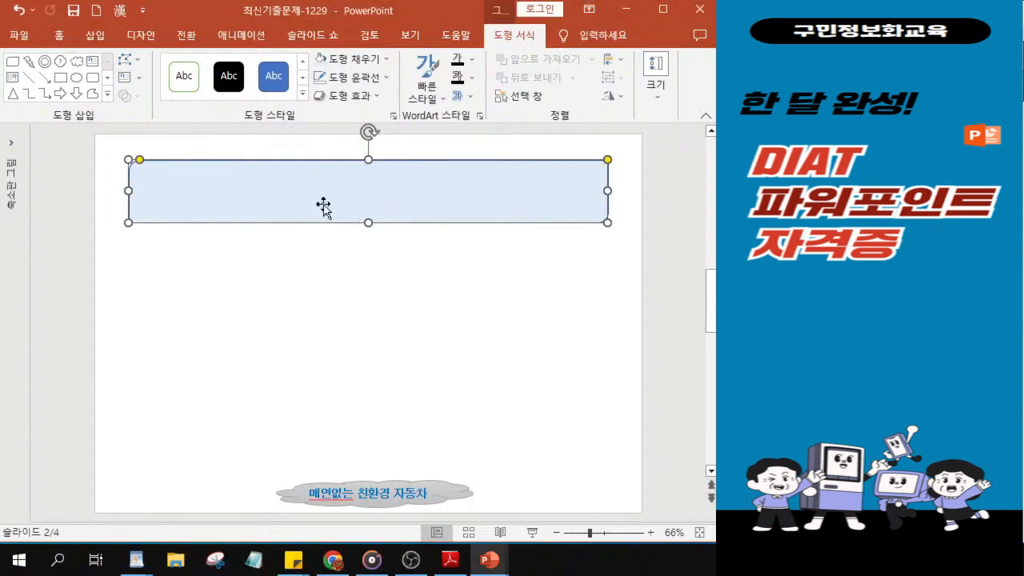
- Give the title shape a 3 pt outline in the standard light blue colour
{"action": "left_click", "coordinate": [364, 81]}
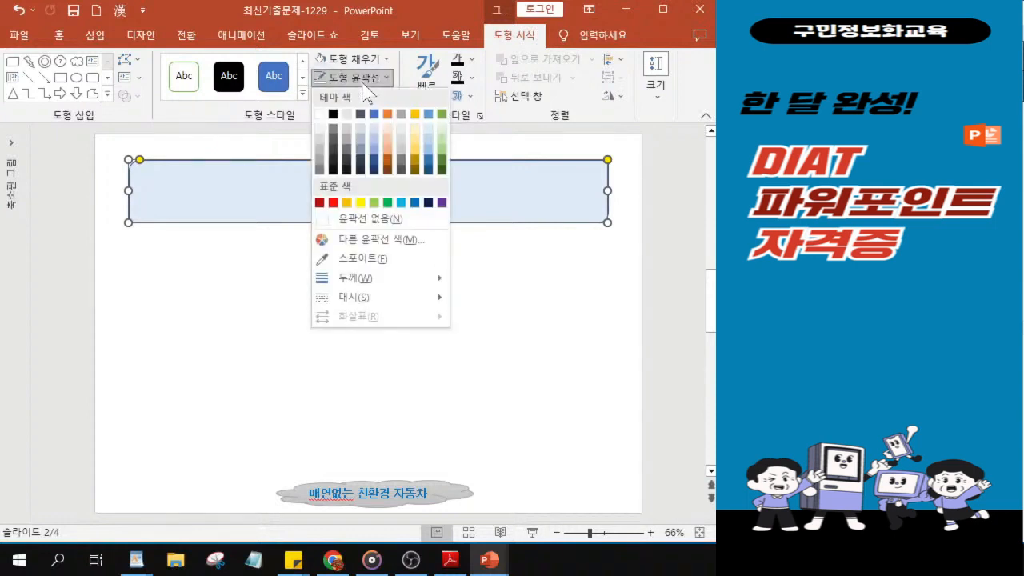
{"action": "left_click", "coordinate": [401, 204]}
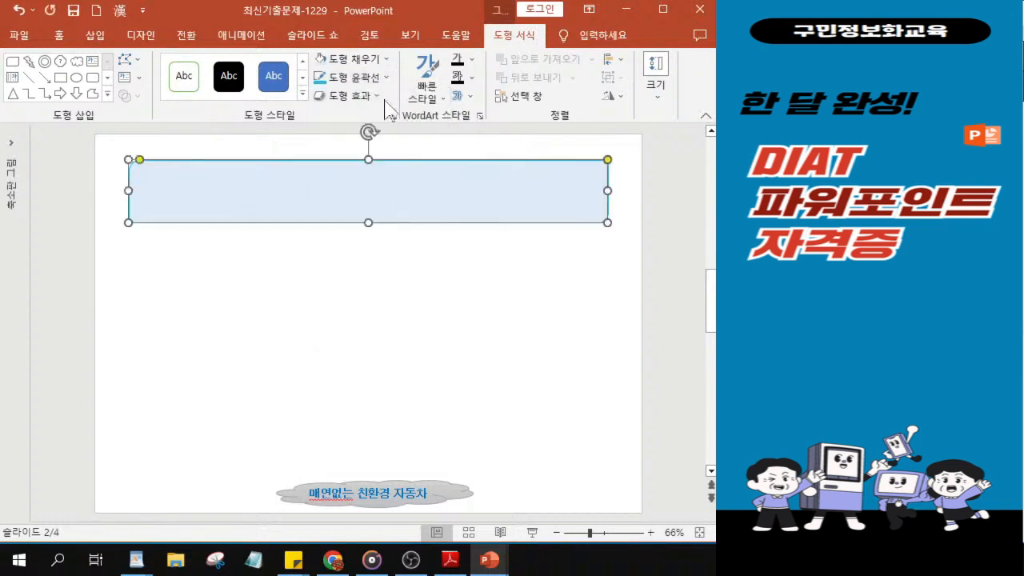
{"action": "left_click", "coordinate": [367, 80]}
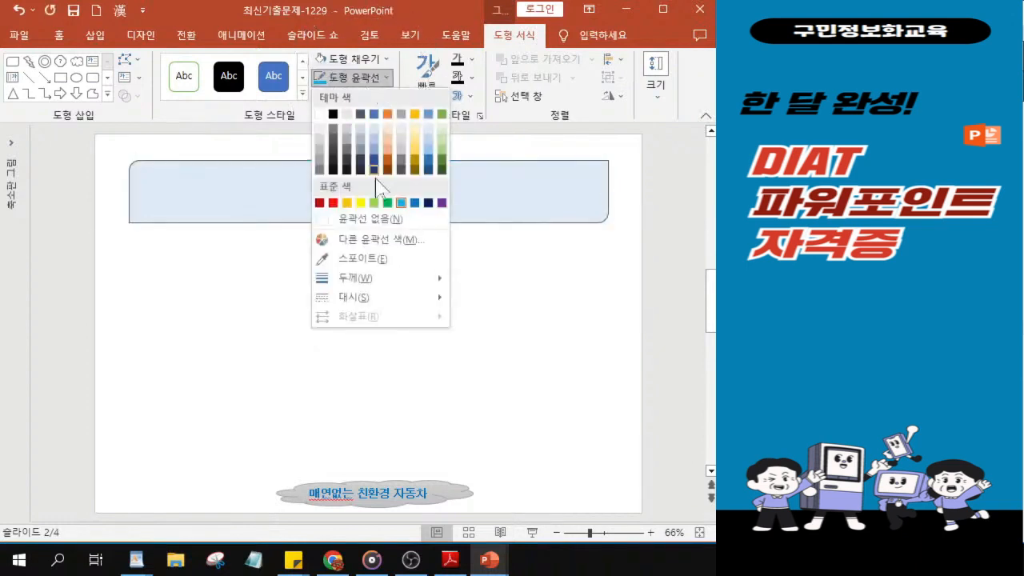
{"action": "mouse_move", "coordinate": [384, 278]}
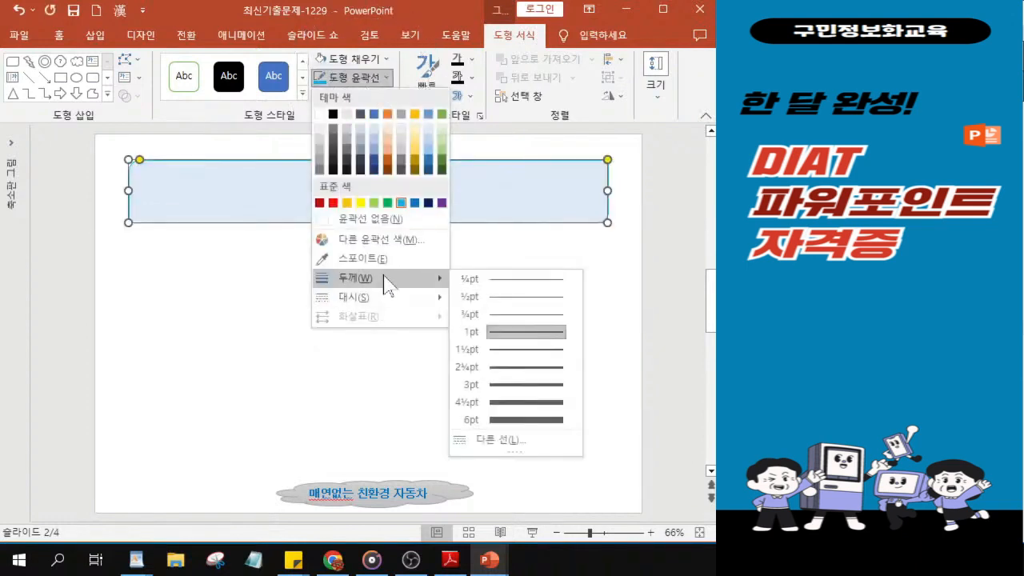
{"action": "left_click", "coordinate": [512, 385]}
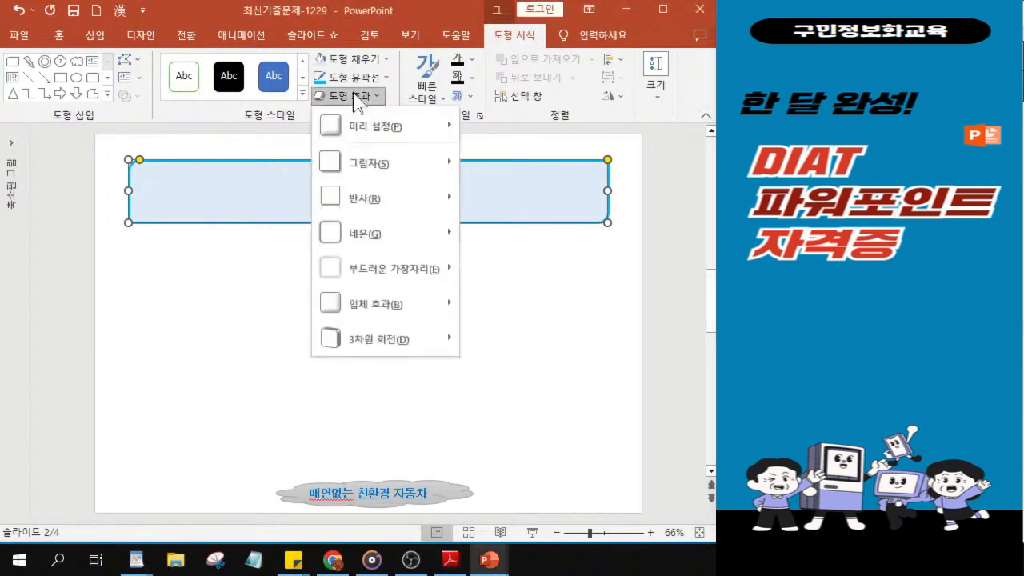
- Apply the perspective upper-right shadow and the first (round) bevel effect to the title shape
{"action": "mouse_move", "coordinate": [360, 170]}
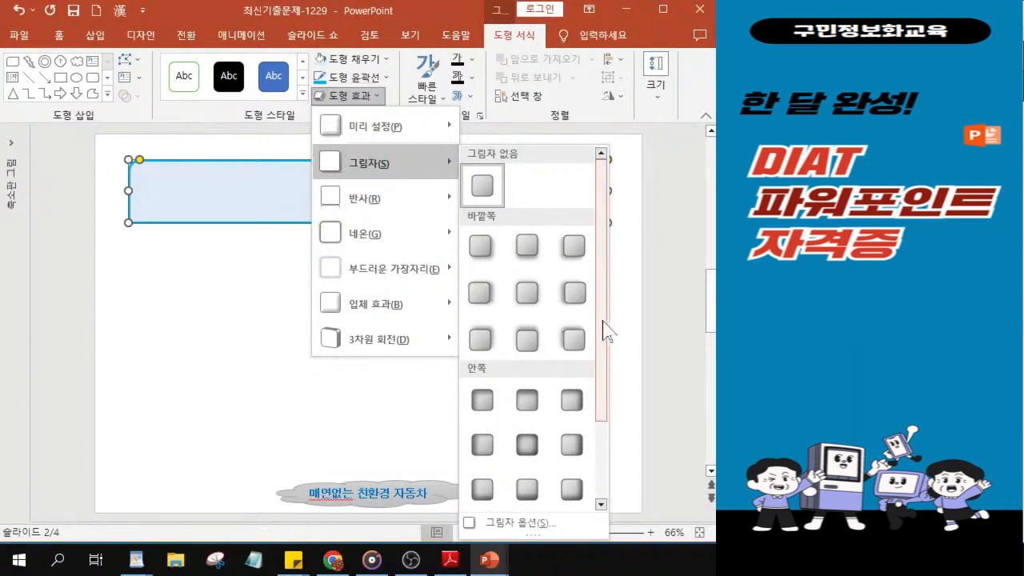
{"action": "left_click_drag", "start_coordinate": [606, 331], "coordinate": [606, 412]}
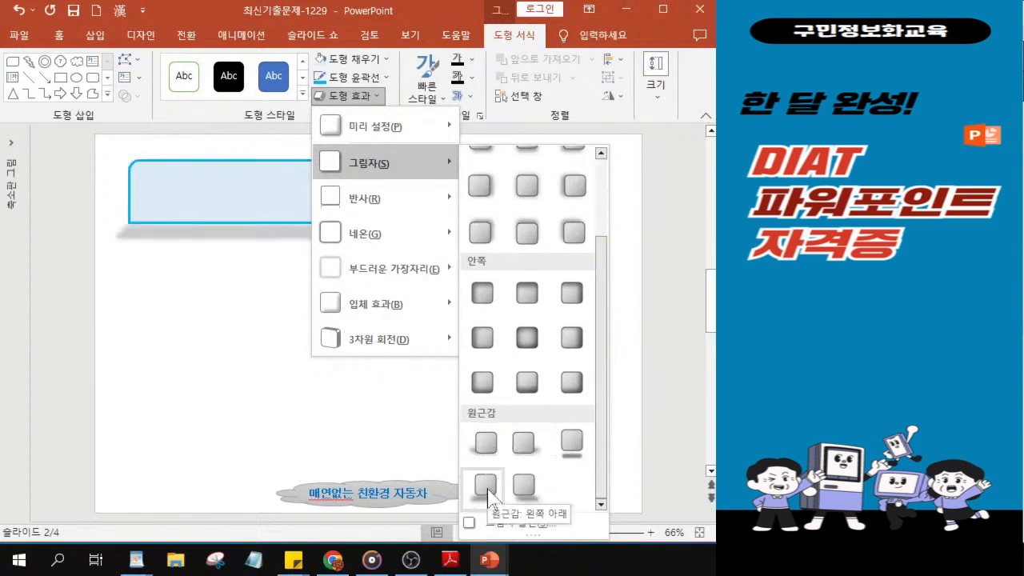
{"action": "left_click", "coordinate": [522, 448]}
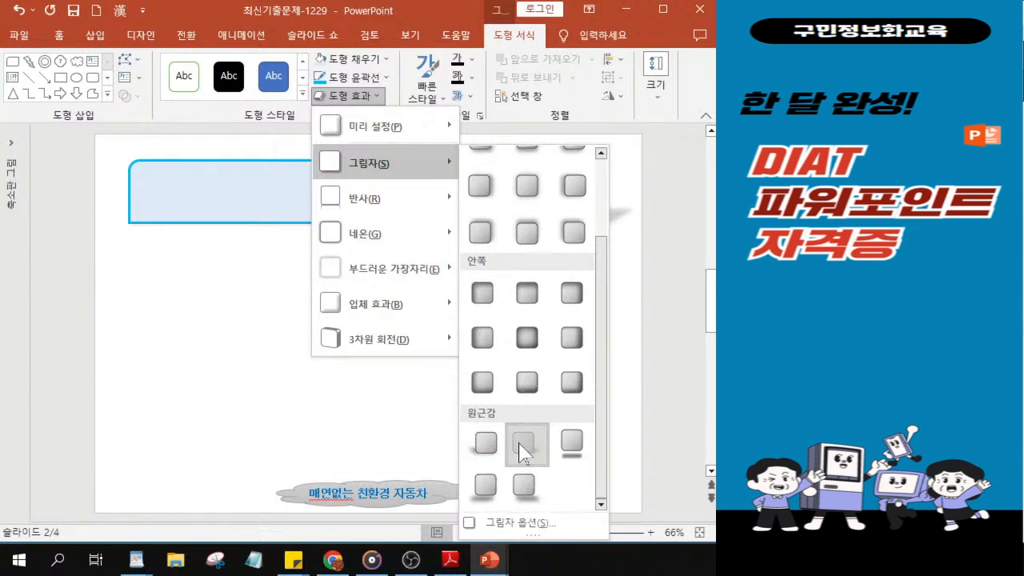
{"action": "left_click", "coordinate": [520, 451]}
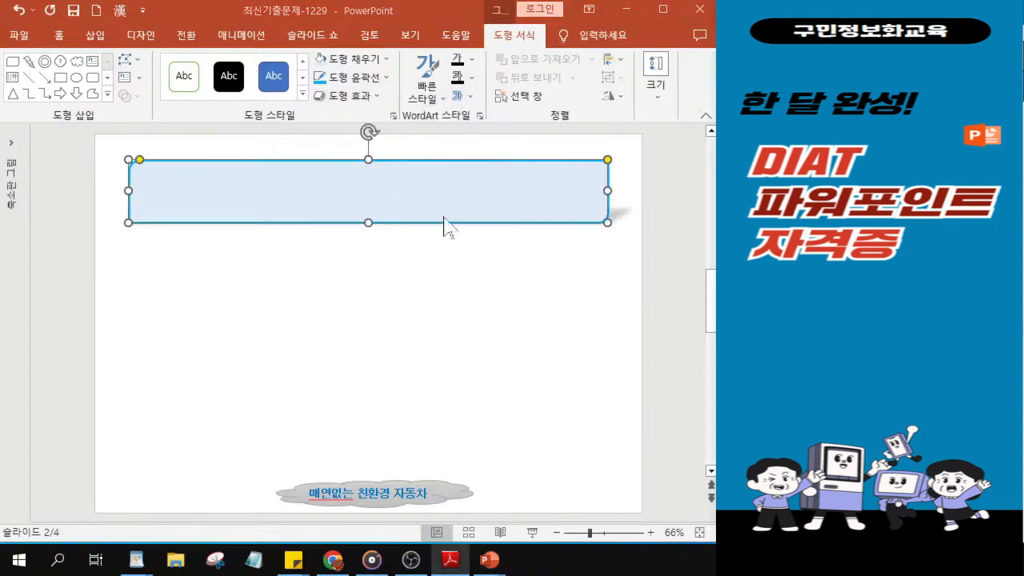
{"action": "left_click", "coordinate": [339, 103]}
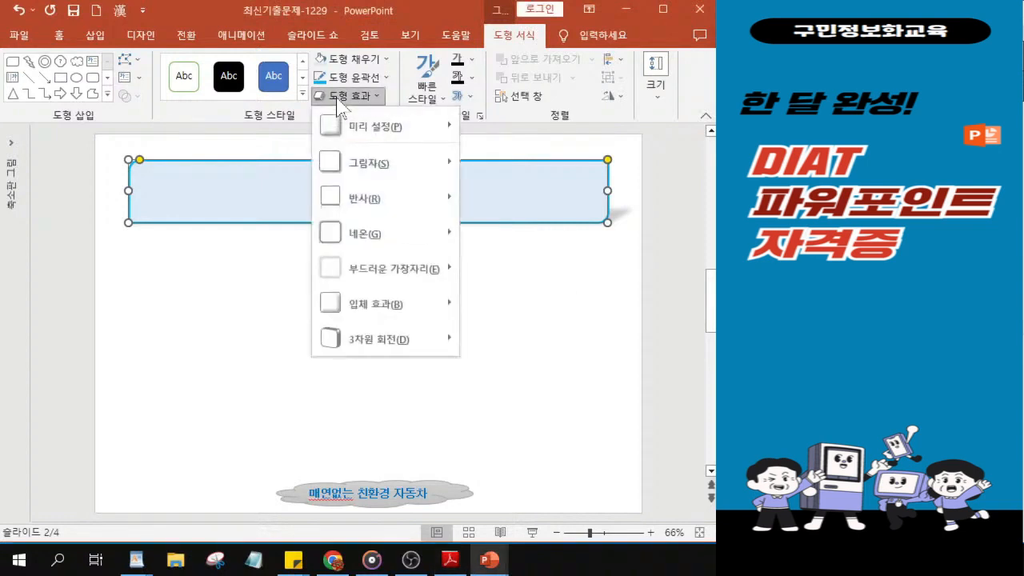
{"action": "mouse_move", "coordinate": [432, 303]}
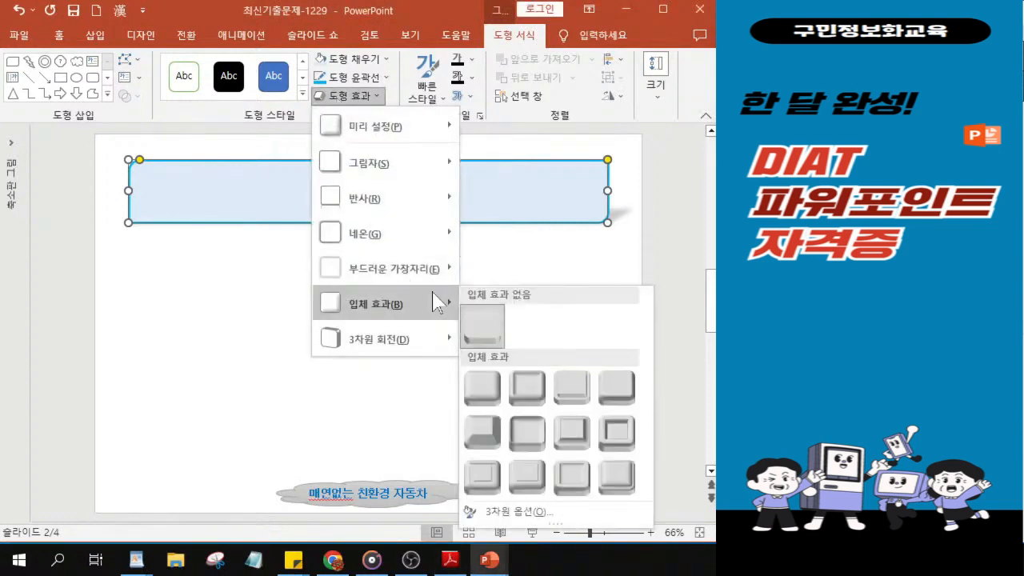
{"action": "left_click", "coordinate": [480, 392]}
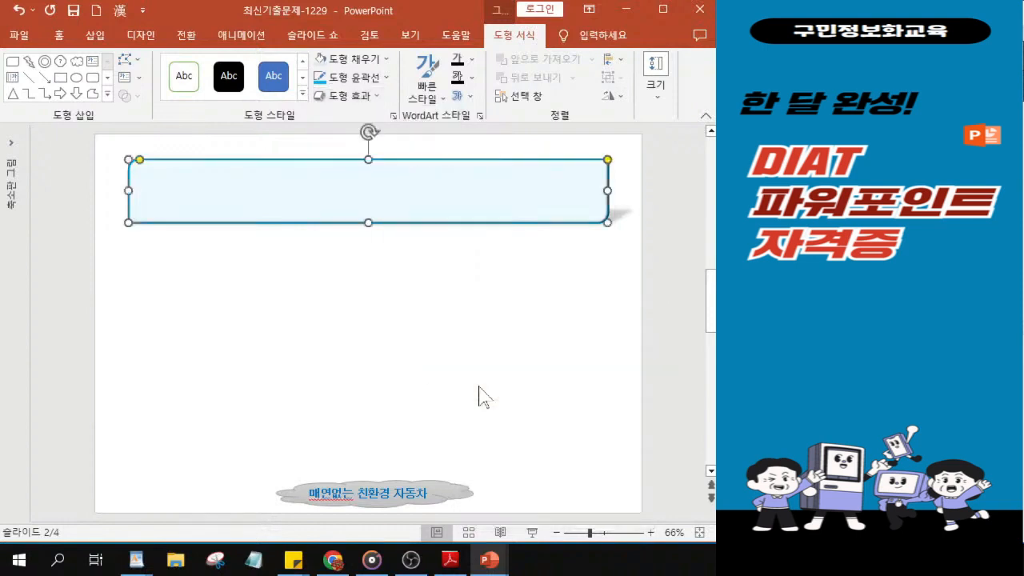
- Set the title shape's text font to 궁서체 and its size to 36 after checking the exam PDF
{"action": "left_click", "coordinate": [451, 560]}
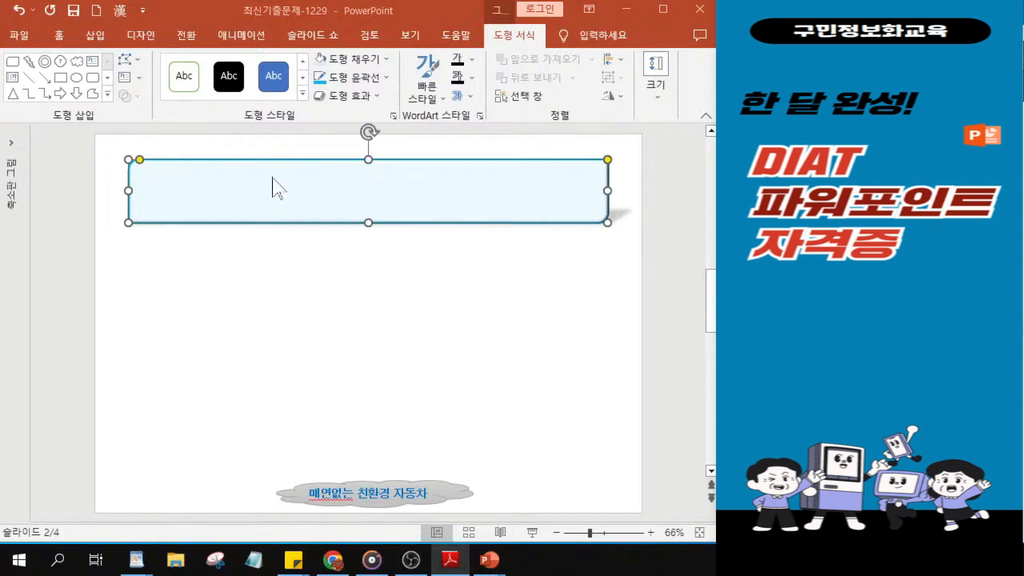
{"action": "left_click", "coordinate": [64, 40]}
{"action": "left_click", "coordinate": [64, 40]}
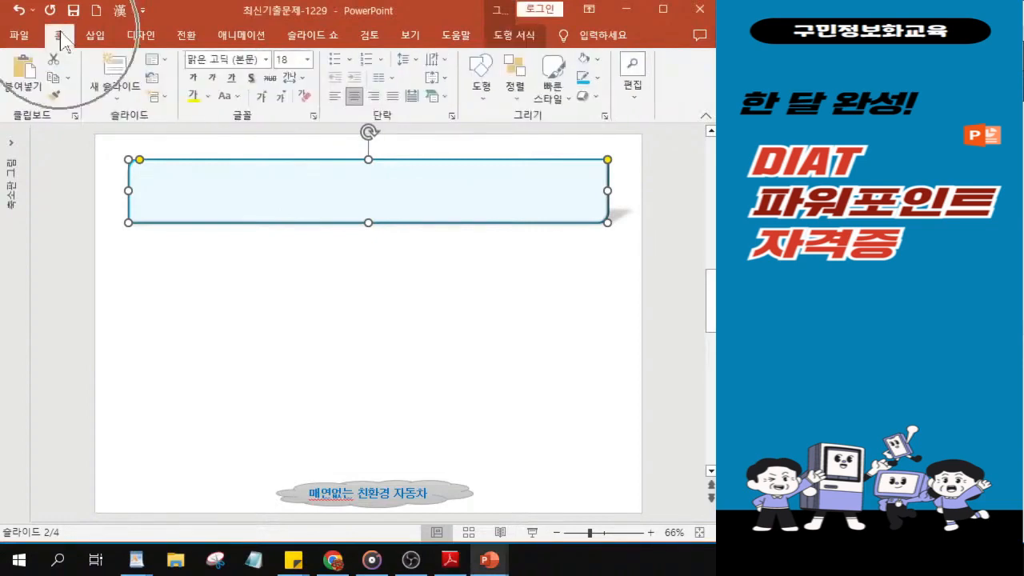
{"action": "left_click", "coordinate": [265, 60]}
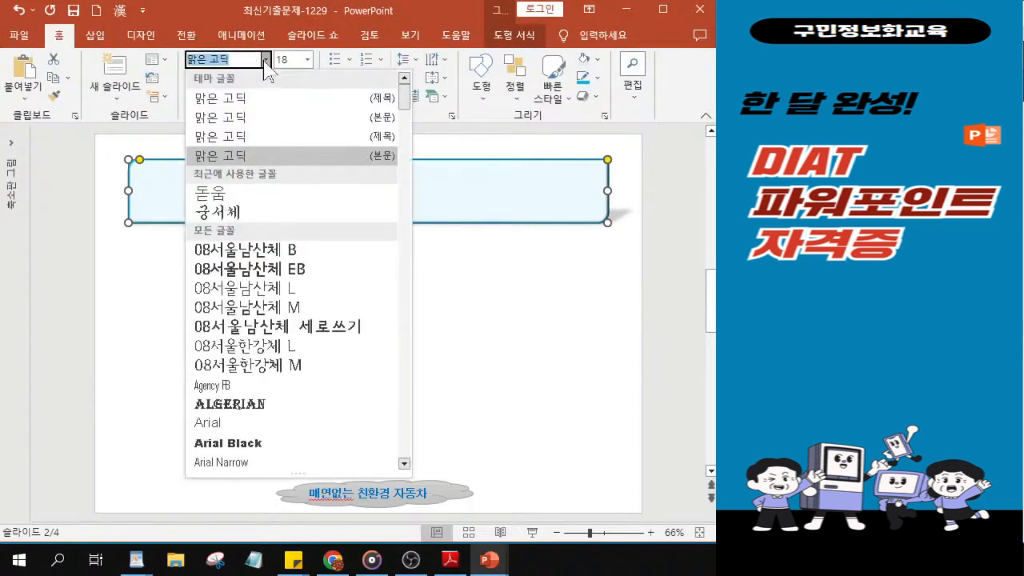
{"action": "left_click", "coordinate": [264, 64]}
{"action": "left_click", "coordinate": [264, 64]}
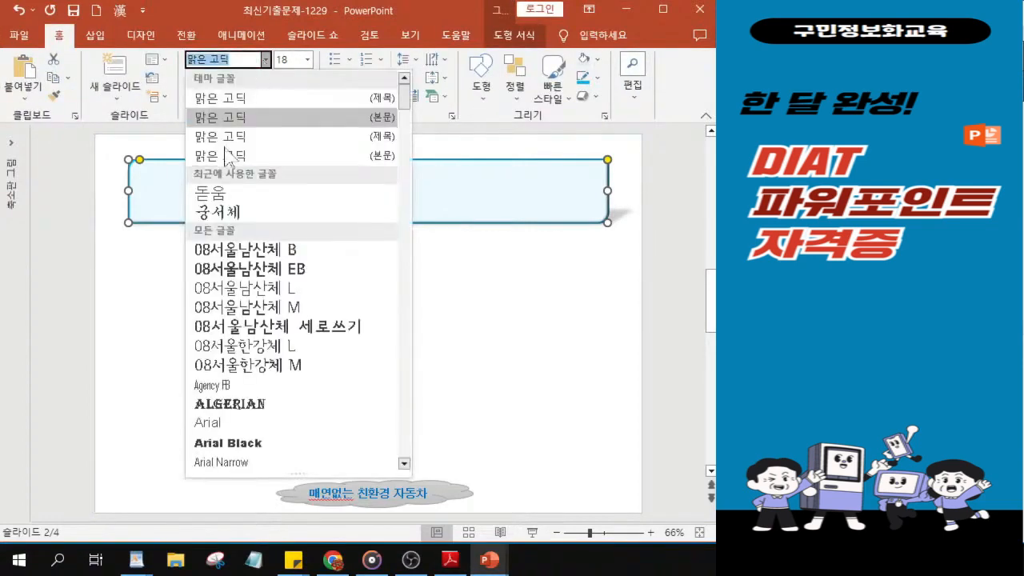
{"action": "left_click", "coordinate": [238, 213]}
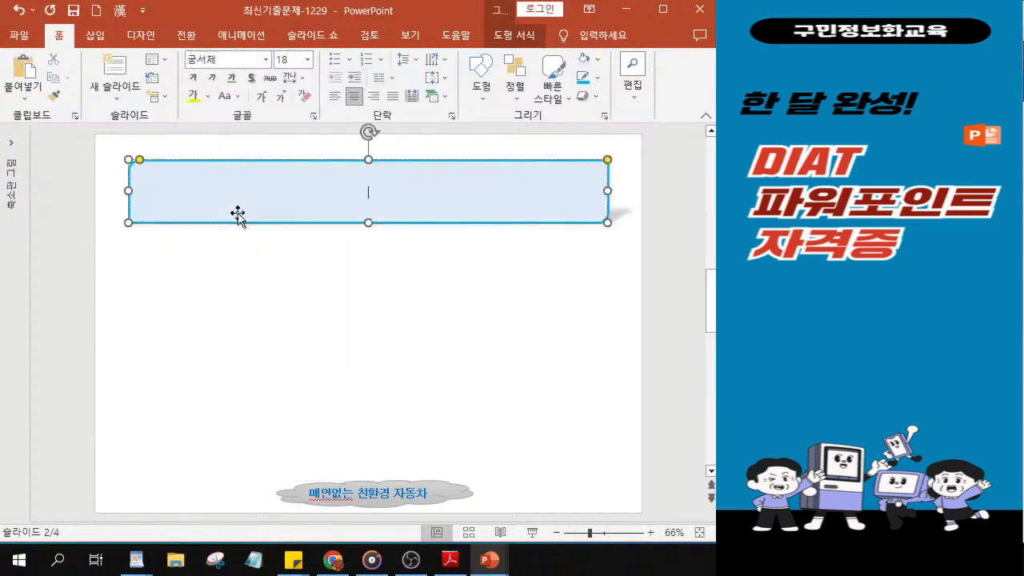
{"action": "left_click", "coordinate": [286, 59]}
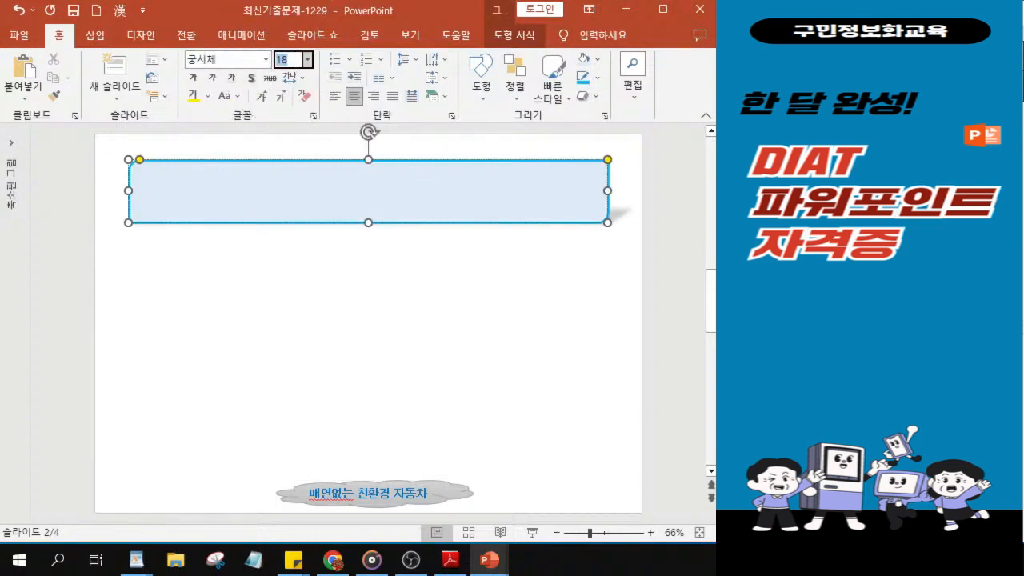
{"action": "type", "text": "36"}
{"action": "key", "text": "Return"}
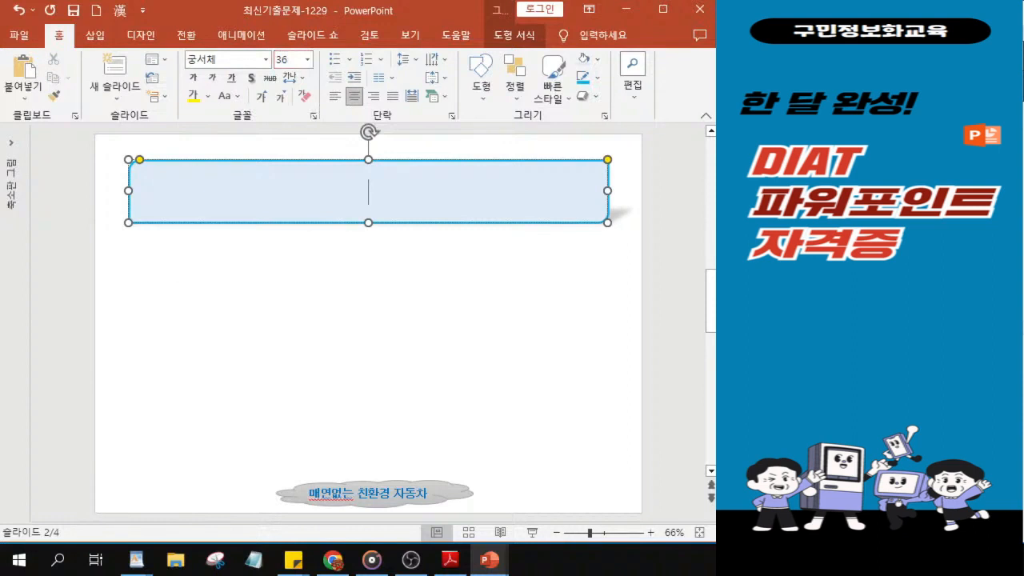
- Apply italic and text shadow to the title shape's text, checking the formatting against the exam PDF
{"action": "key", "text": "alt+Tab"}
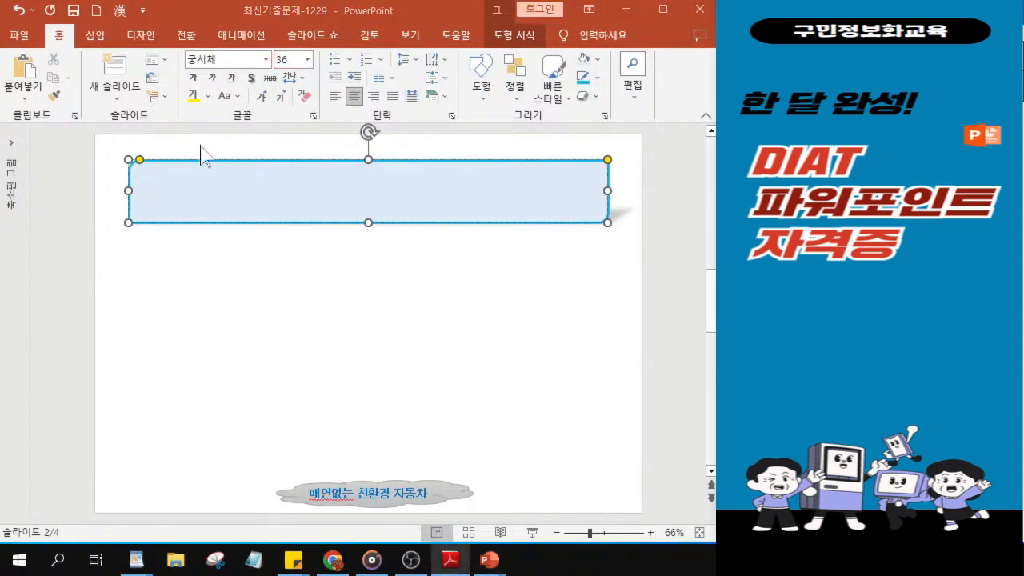
{"action": "key", "text": "alt+Tab"}
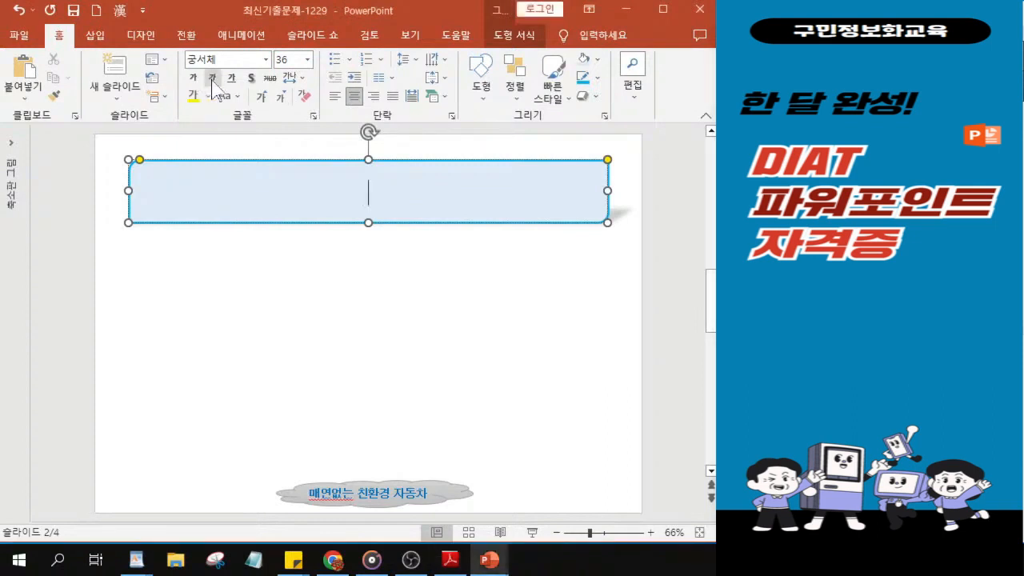
{"action": "left_click", "coordinate": [212, 80]}
{"action": "key", "text": "alt+Tab"}
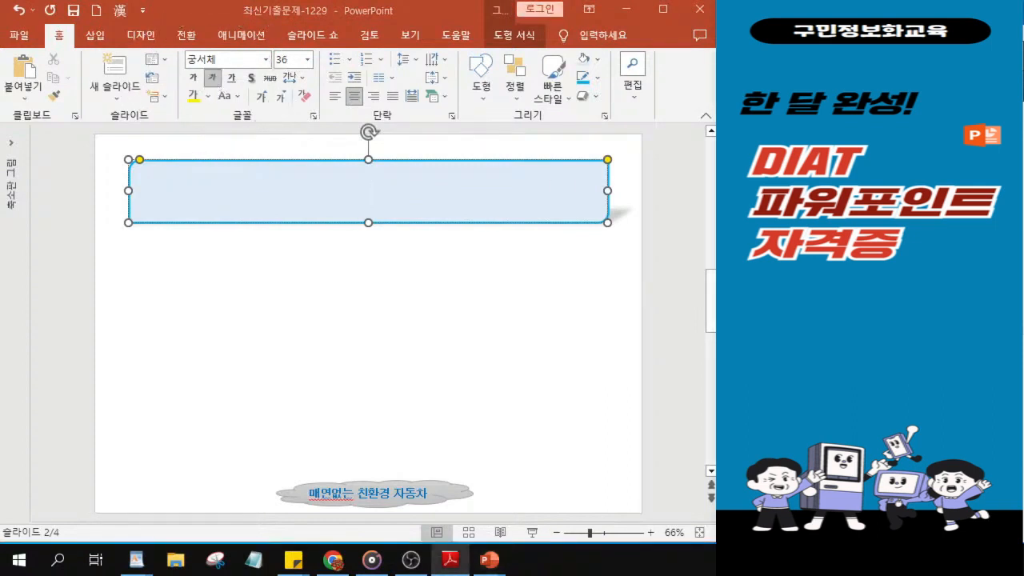
{"action": "key", "text": "alt+Tab"}
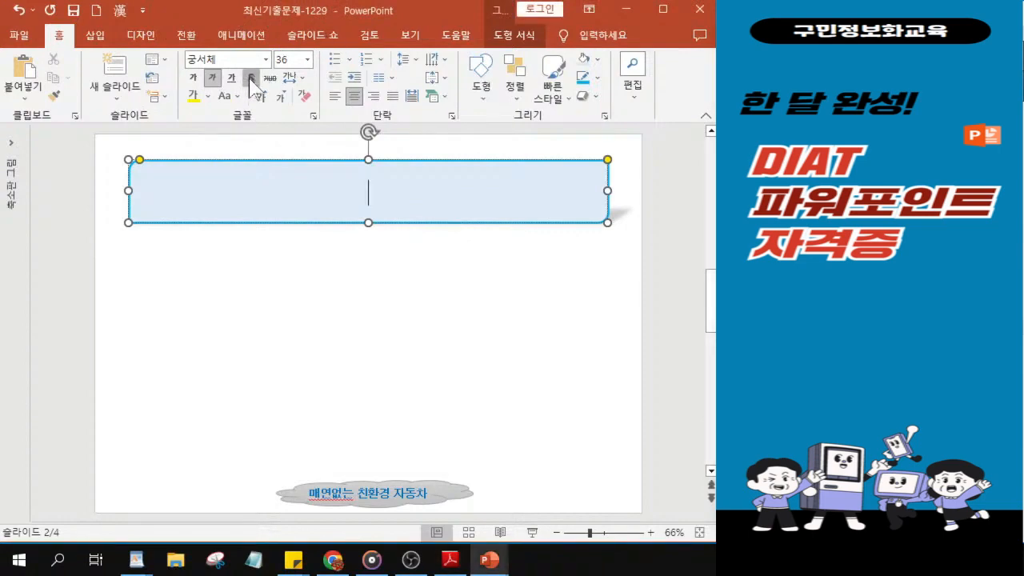
{"action": "left_click", "coordinate": [250, 78]}
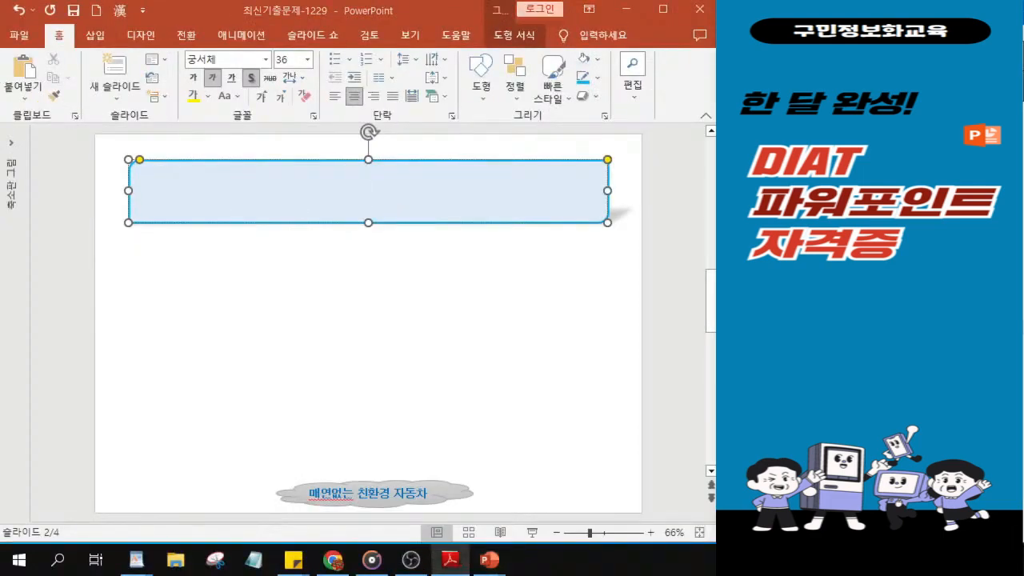
- Set the title shape's font colour to the standard dark blue
{"action": "left_click", "coordinate": [210, 98]}
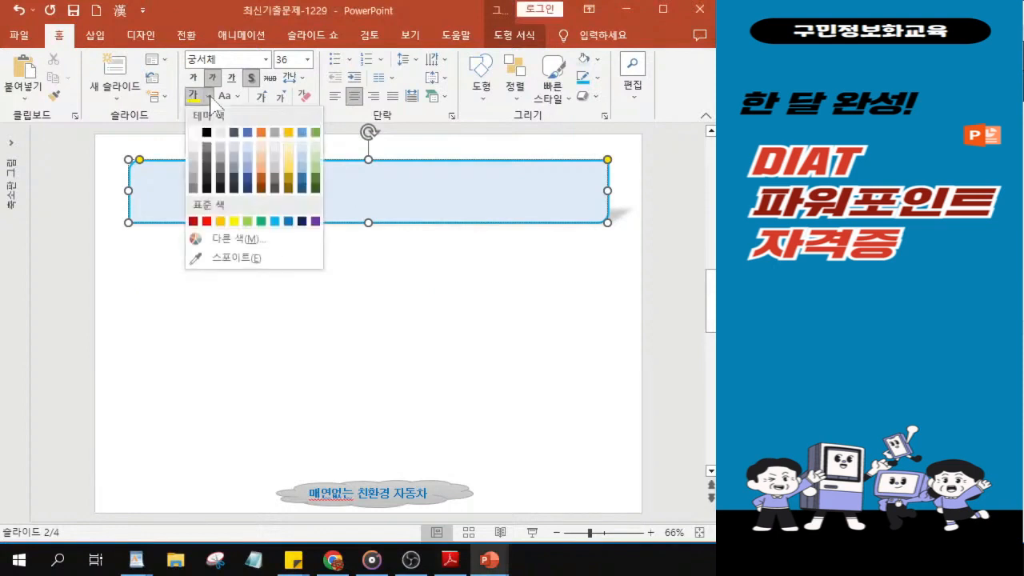
{"action": "left_click", "coordinate": [301, 221]}
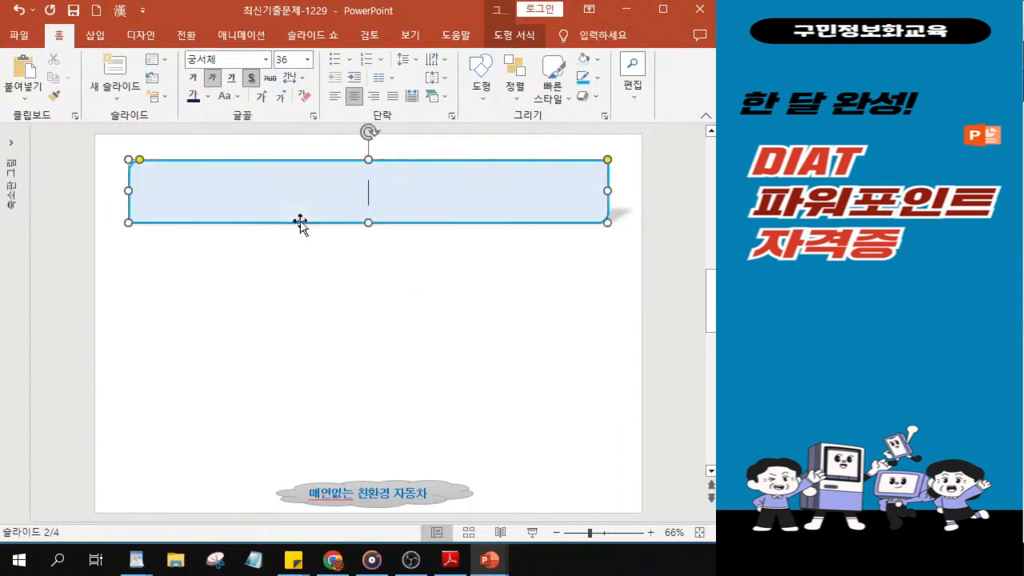
{"action": "scroll", "coordinate": [320, 220], "scroll_direction": "up", "scroll_amount": 3, "text": "ctrl"}
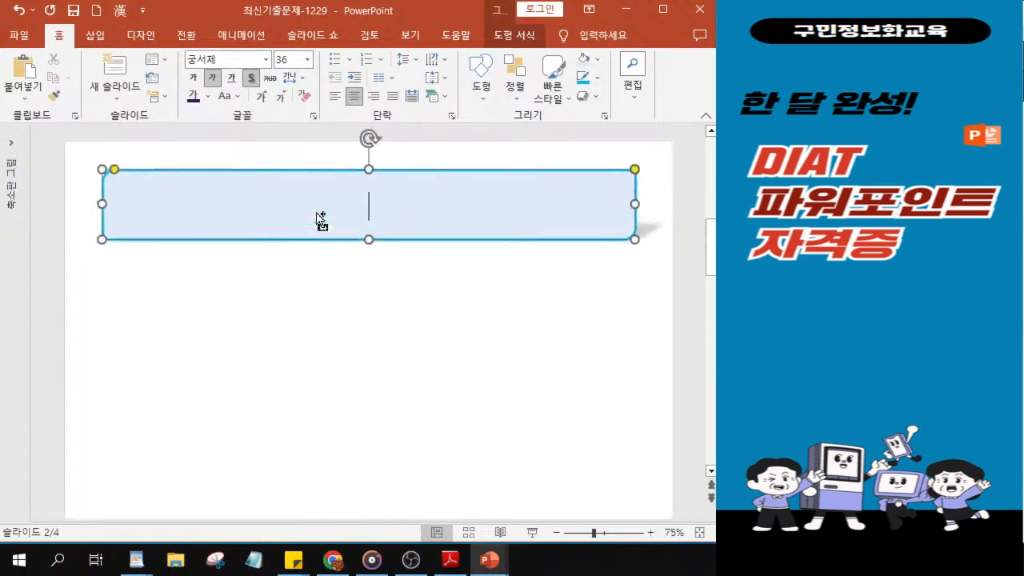
- Enter the text 전기자동차 종류 in the title shape on slide 2
{"action": "left_click", "coordinate": [318, 217]}
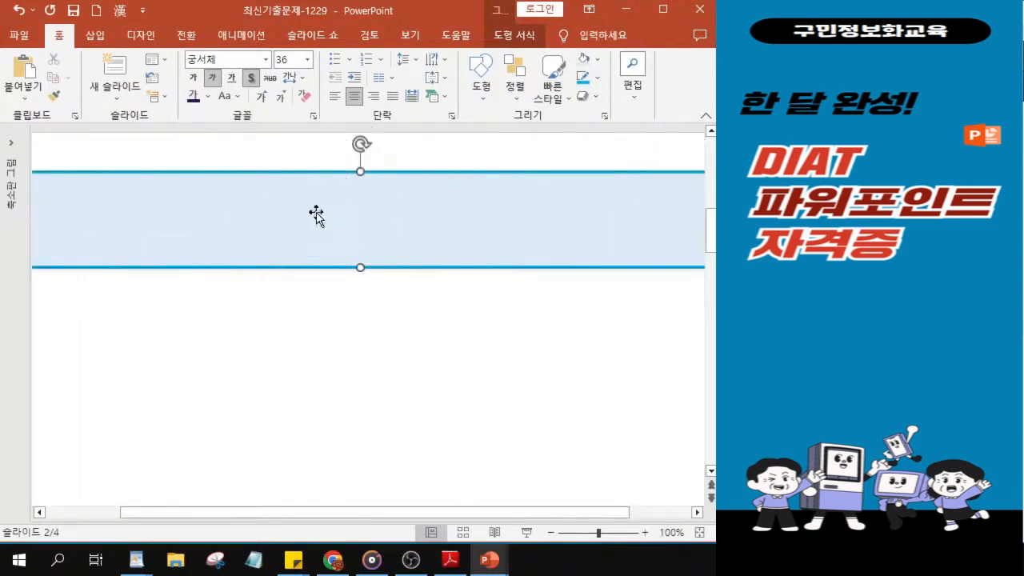
{"action": "type", "text": "전기자"}
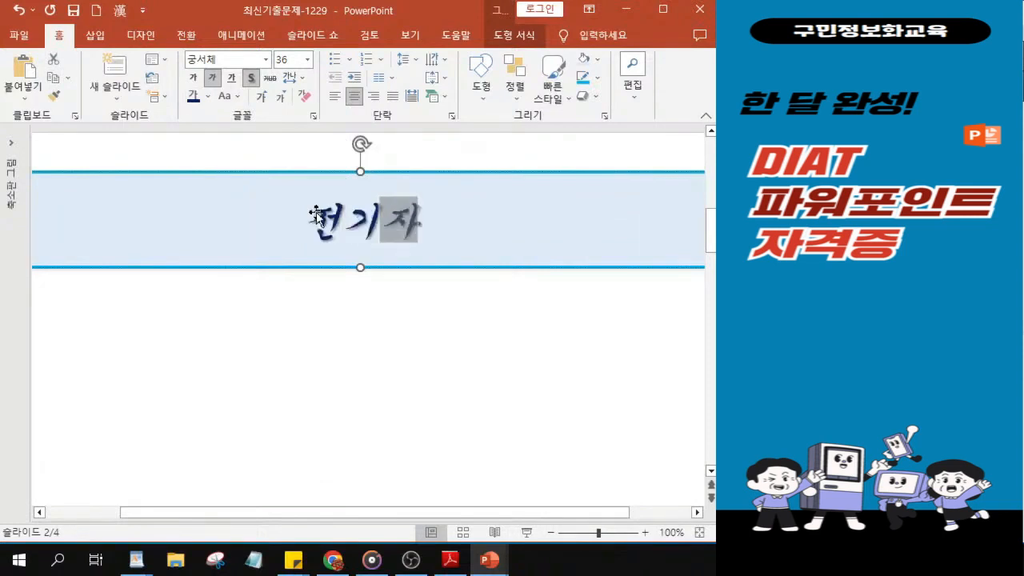
{"action": "type", "text": "동차 ㅈ종류"}
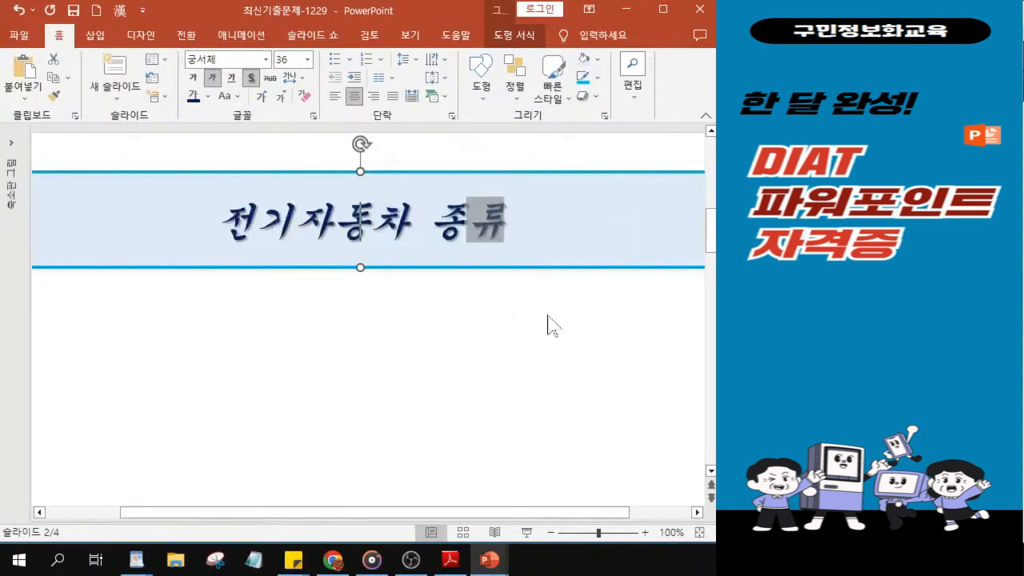
{"action": "key", "text": "Escape"}
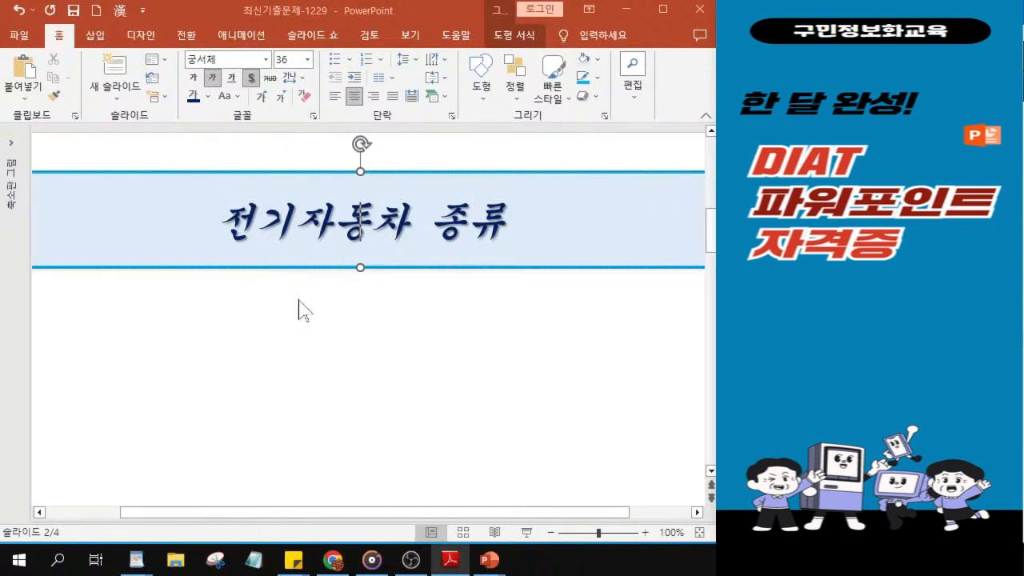
- Check the exam PDF for the next slide 2 object and open the choice of shapes to insert
{"action": "scroll", "coordinate": [302, 325], "scroll_direction": "down", "scroll_amount": 5}
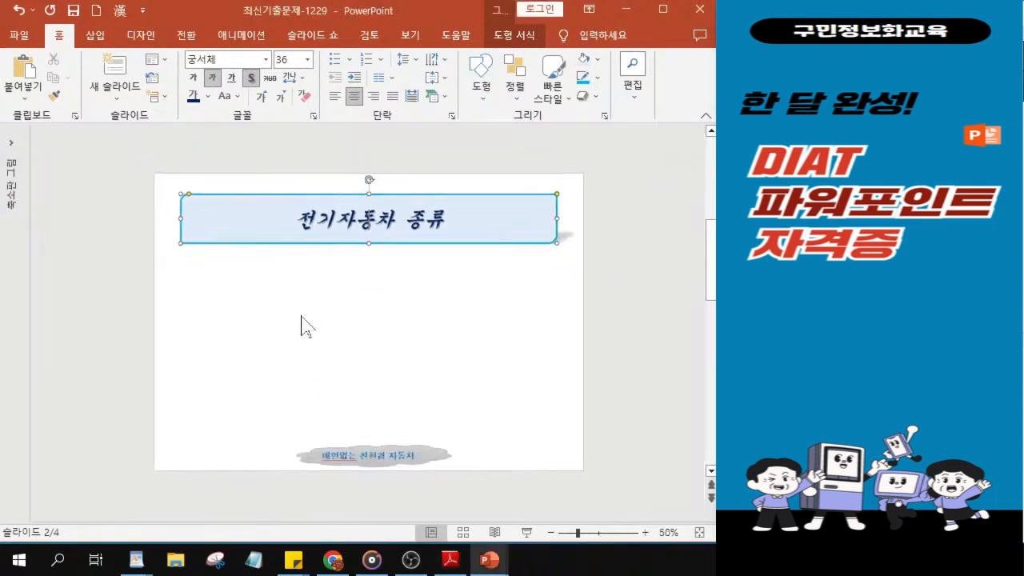
{"action": "scroll", "coordinate": [302, 325], "scroll_direction": "up", "scroll_amount": 3}
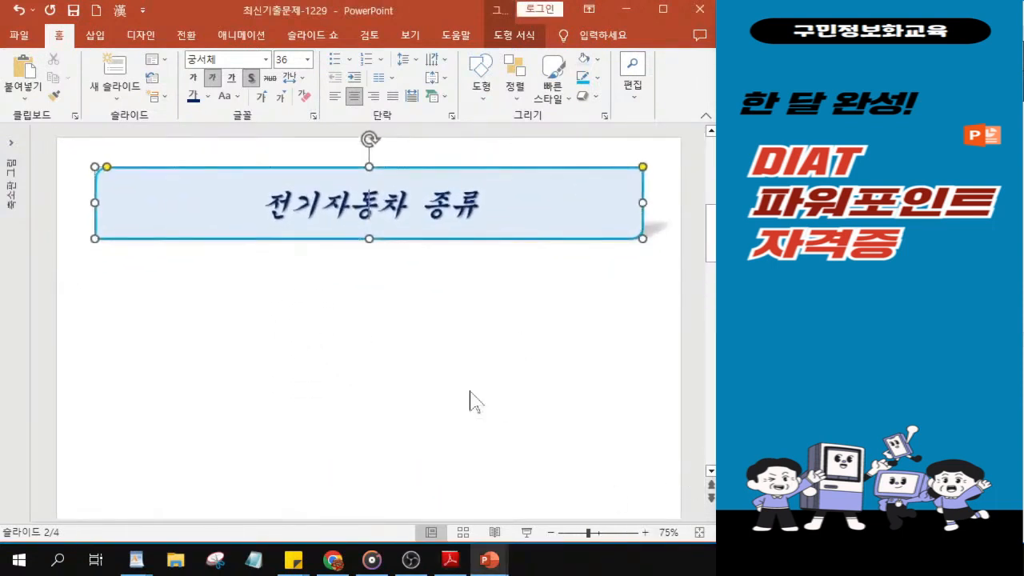
{"action": "scroll", "coordinate": [302, 369], "scroll_direction": "down", "scroll_amount": 2}
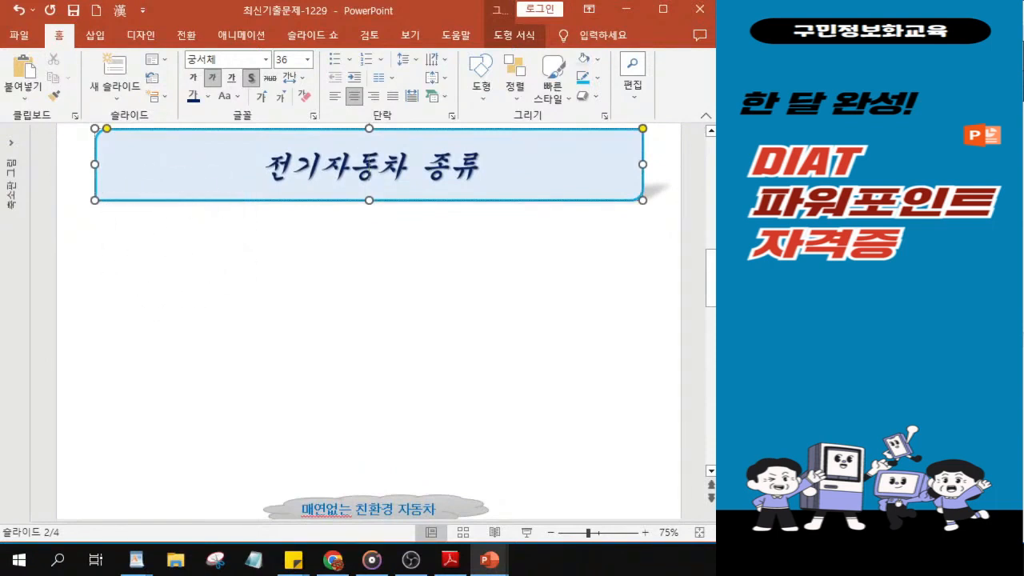
{"action": "key", "text": "alt+Tab"}
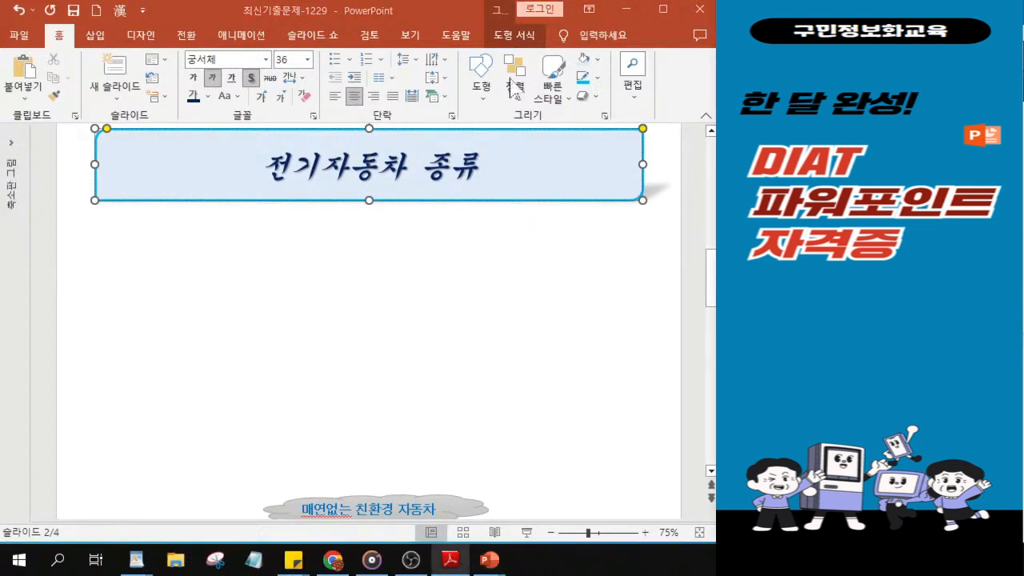
{"action": "left_click", "coordinate": [481, 93]}
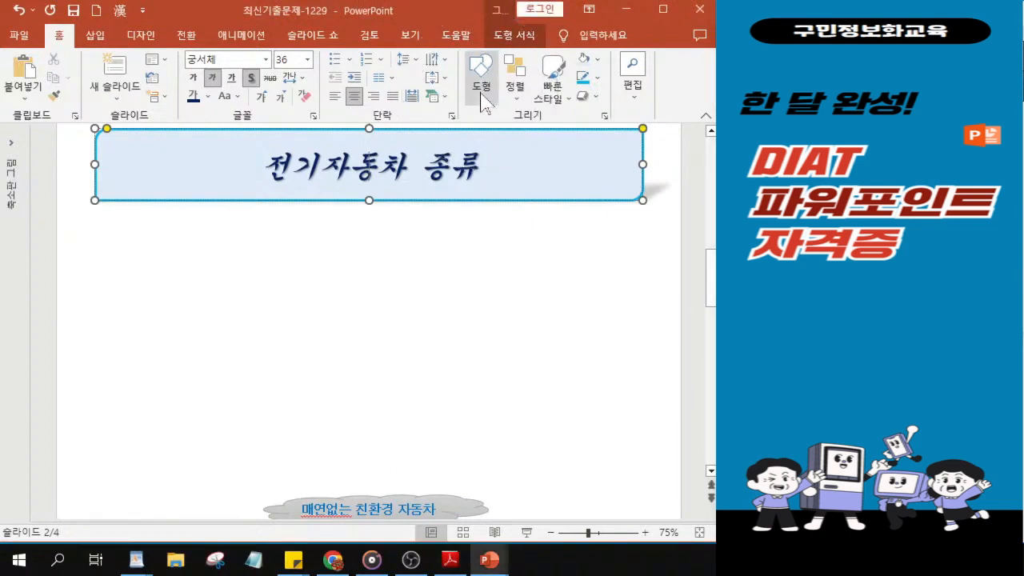
- Insert a wide down arrow callout block shape below the title banner, toward the slide's left side
{"action": "left_click", "coordinate": [481, 93]}
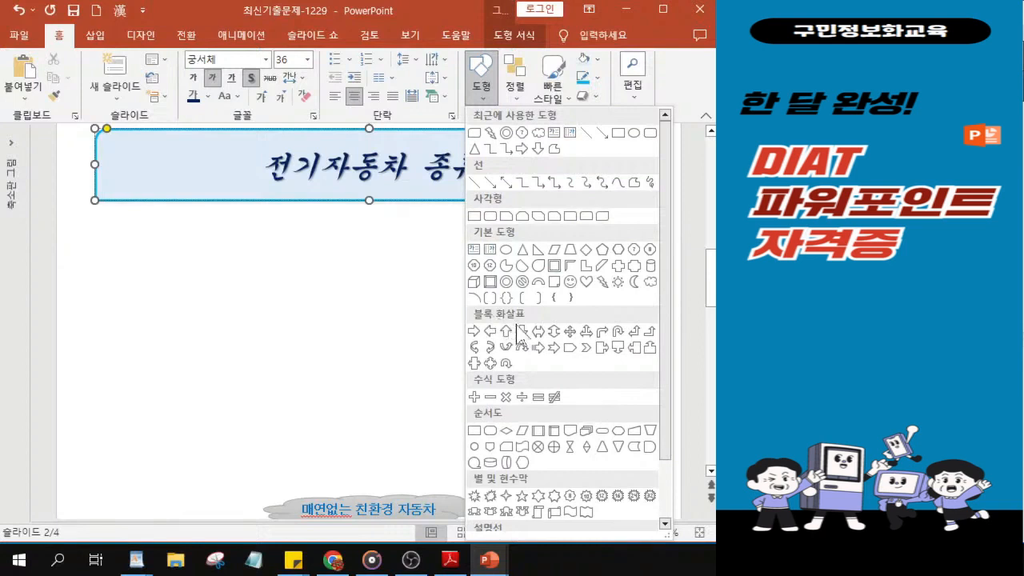
{"action": "left_click", "coordinate": [618, 348]}
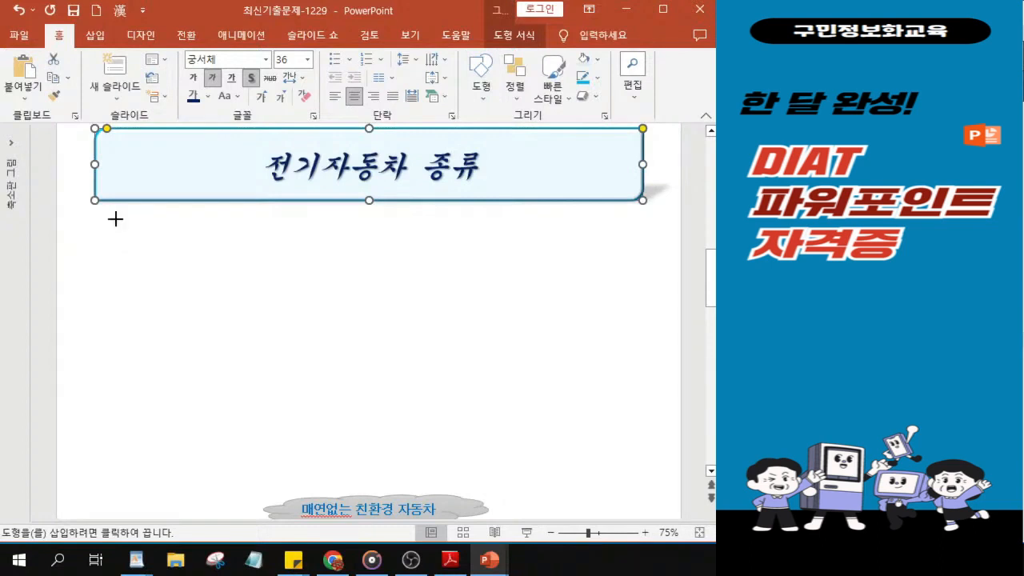
{"action": "left_click_drag", "start_coordinate": [115, 219], "coordinate": [327, 281]}
{"action": "left_click_drag", "start_coordinate": [313, 281], "coordinate": [312, 281]}
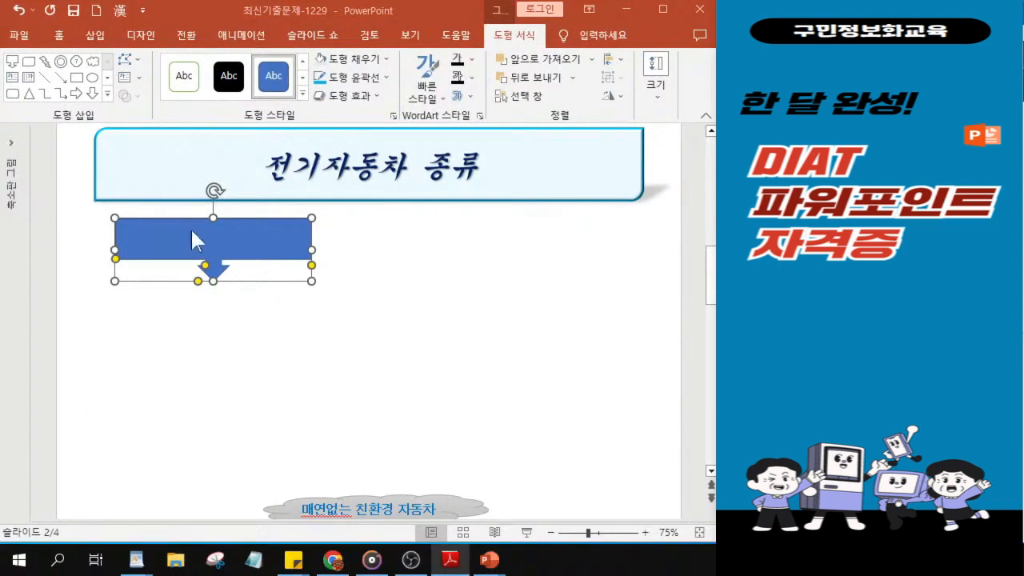
- Fill the down arrow callout with the lightest green theme color and apply the From Center gradient variation
{"action": "left_click", "coordinate": [363, 63]}
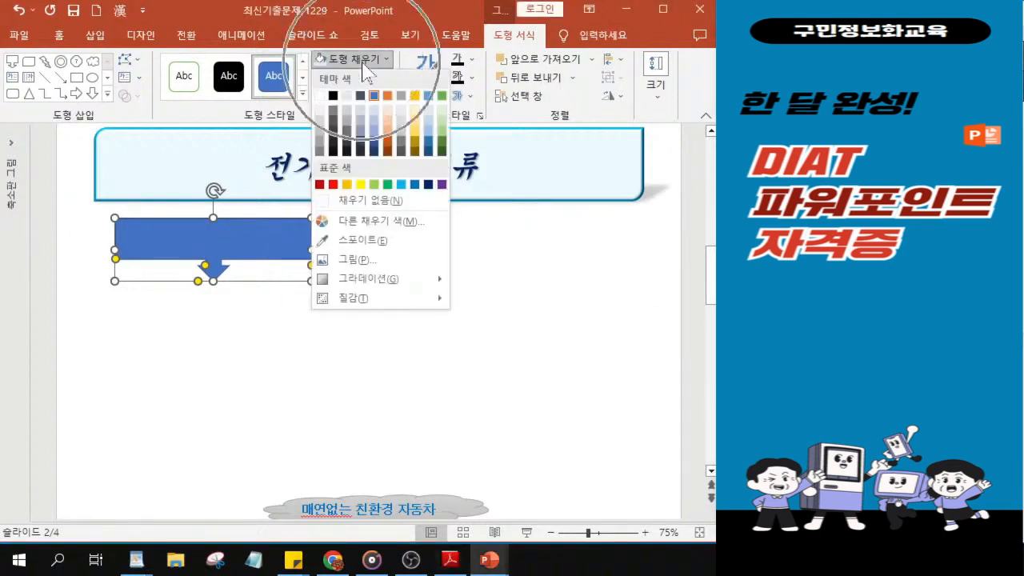
{"action": "left_click", "coordinate": [441, 112]}
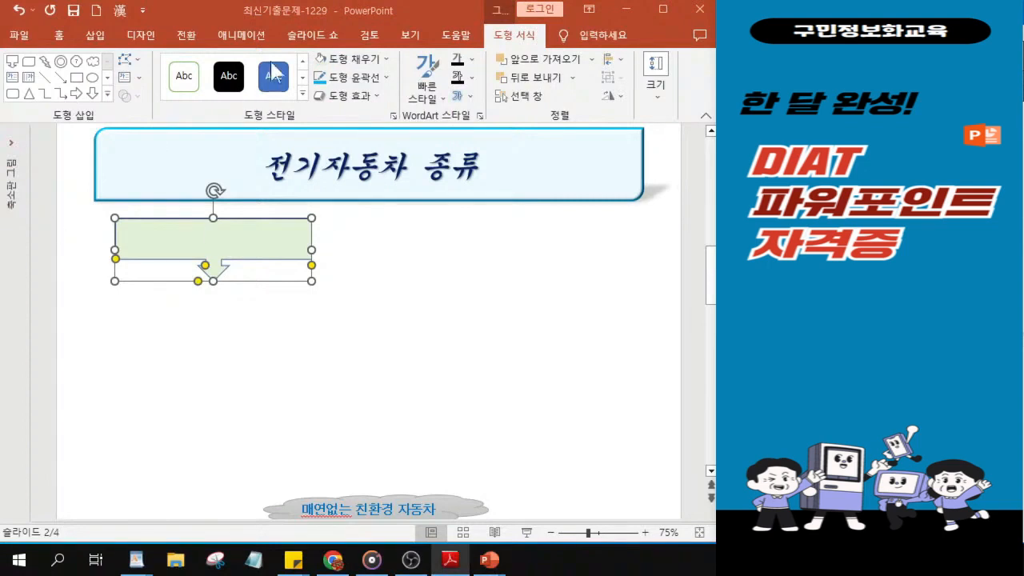
{"action": "left_click", "coordinate": [351, 71]}
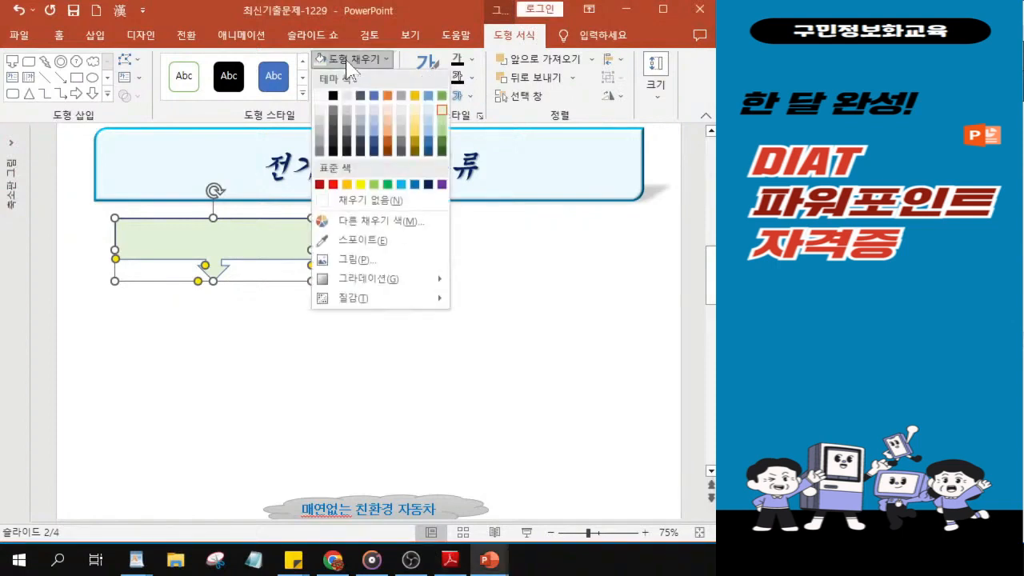
{"action": "mouse_move", "coordinate": [369, 285]}
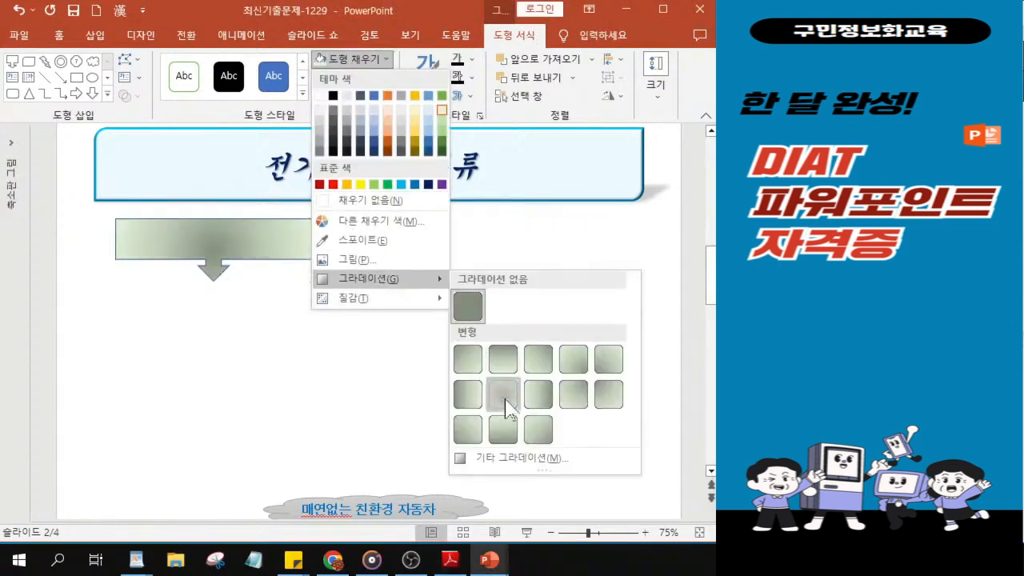
{"action": "left_click", "coordinate": [506, 406]}
{"action": "left_click", "coordinate": [505, 405]}
{"action": "key", "text": "ctrl"}
{"action": "key", "text": "ctrl"}
{"action": "key", "text": "ctrl"}
{"action": "left_click", "coordinate": [505, 406]}
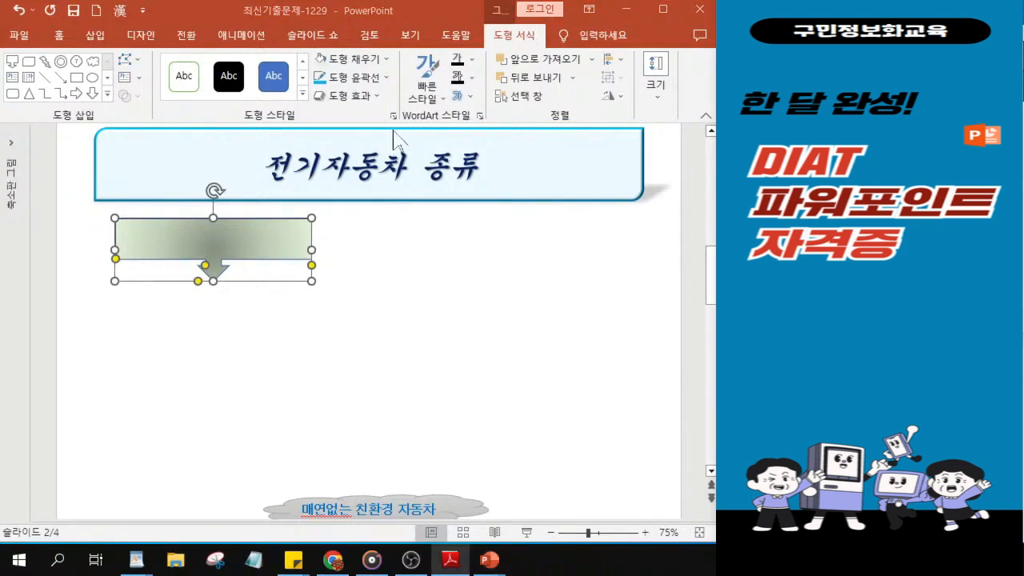
- Give the down arrow callout a standard blue outline with a width of 2 pt
{"action": "left_click", "coordinate": [357, 83]}
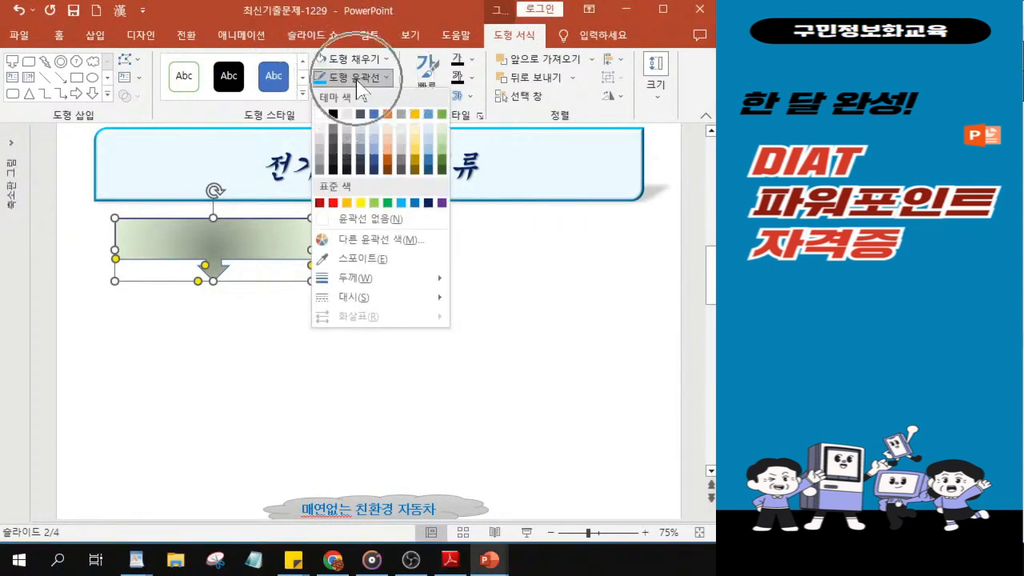
{"action": "left_click", "coordinate": [414, 203]}
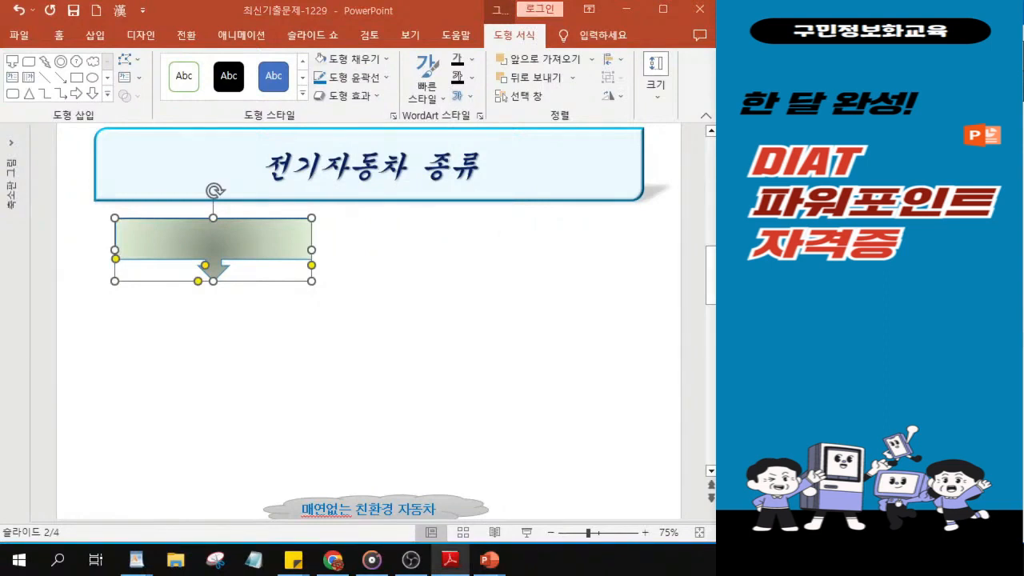
{"action": "left_click", "coordinate": [354, 85]}
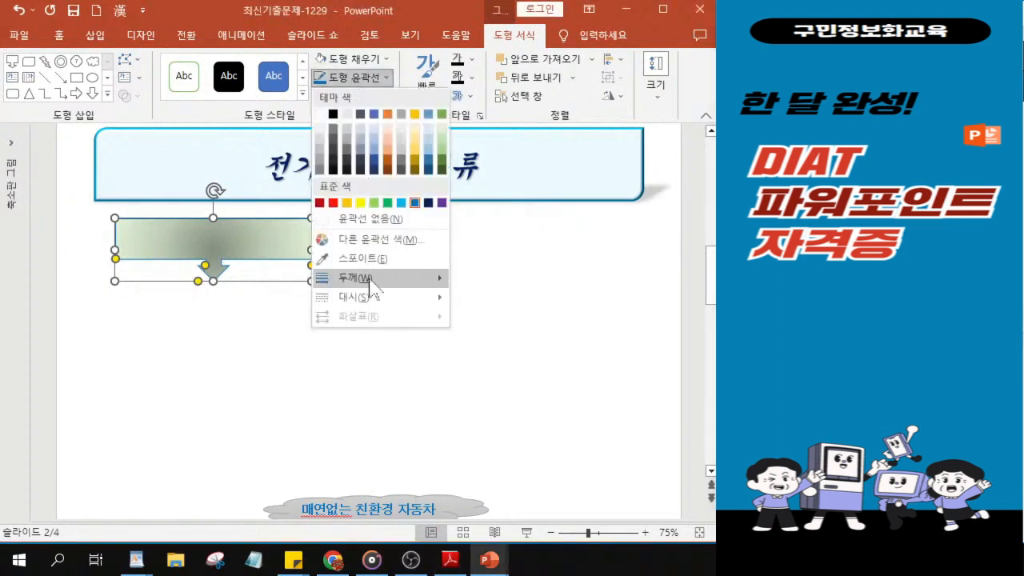
{"action": "mouse_move", "coordinate": [370, 280]}
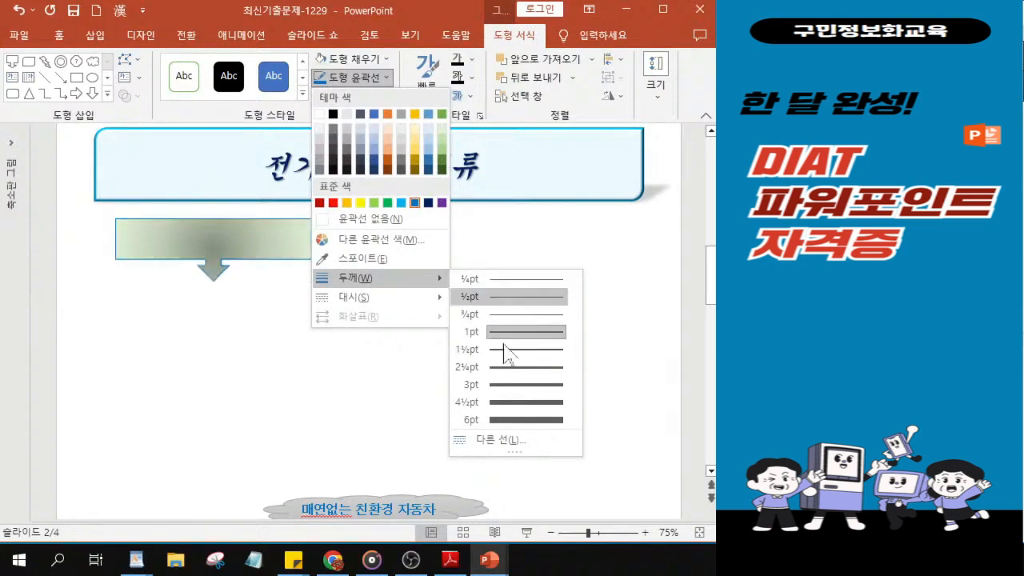
{"action": "left_click", "coordinate": [494, 442]}
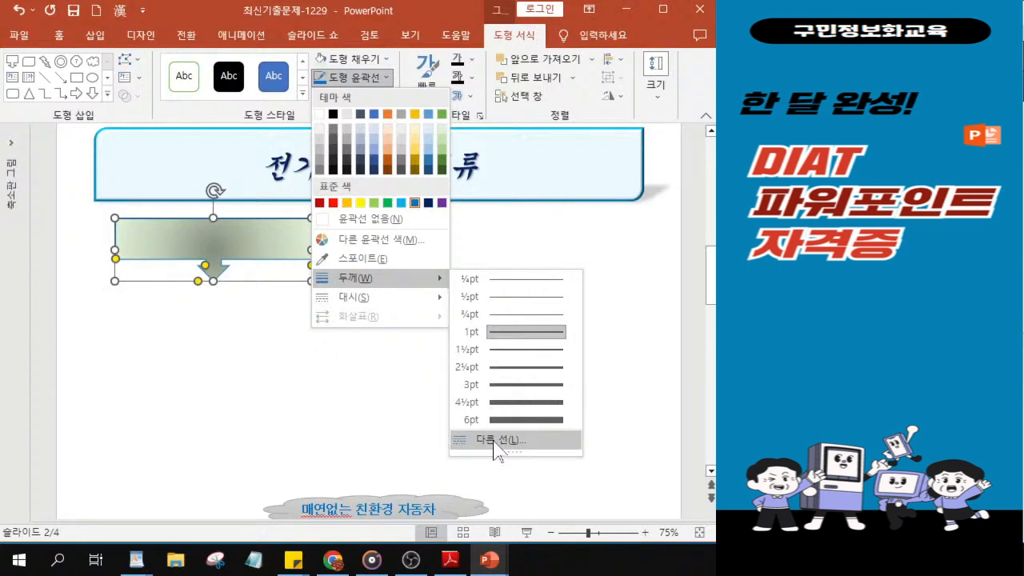
{"action": "left_click", "coordinate": [493, 440]}
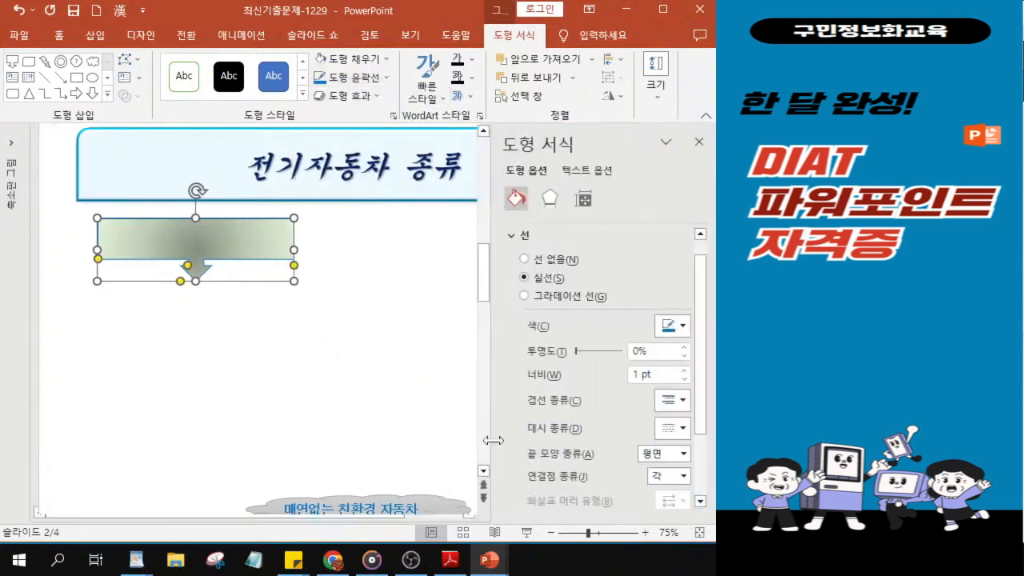
{"action": "left_click", "coordinate": [645, 374]}
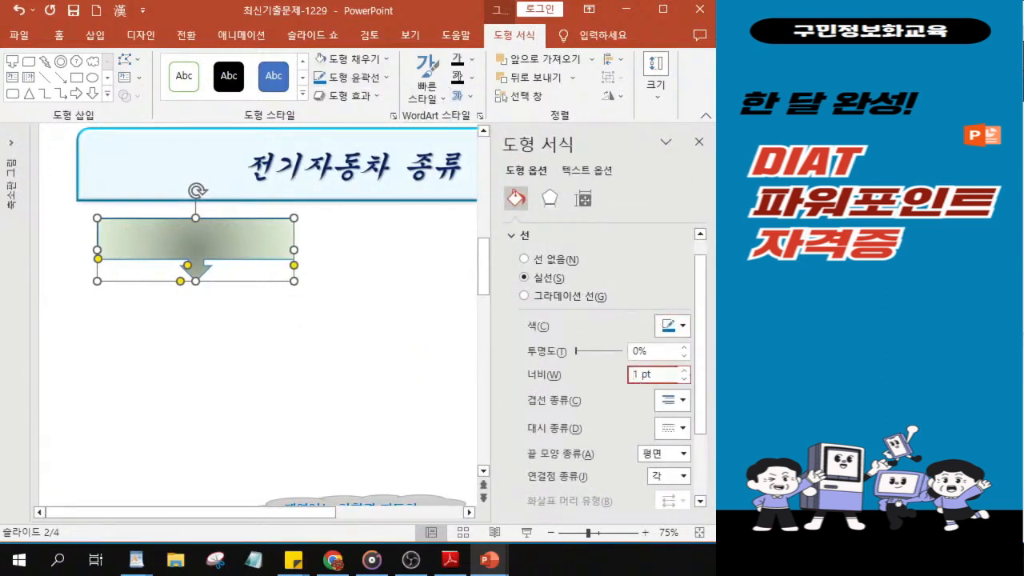
{"action": "key", "text": "ctrl+a"}
{"action": "type", "text": "2 pt"}
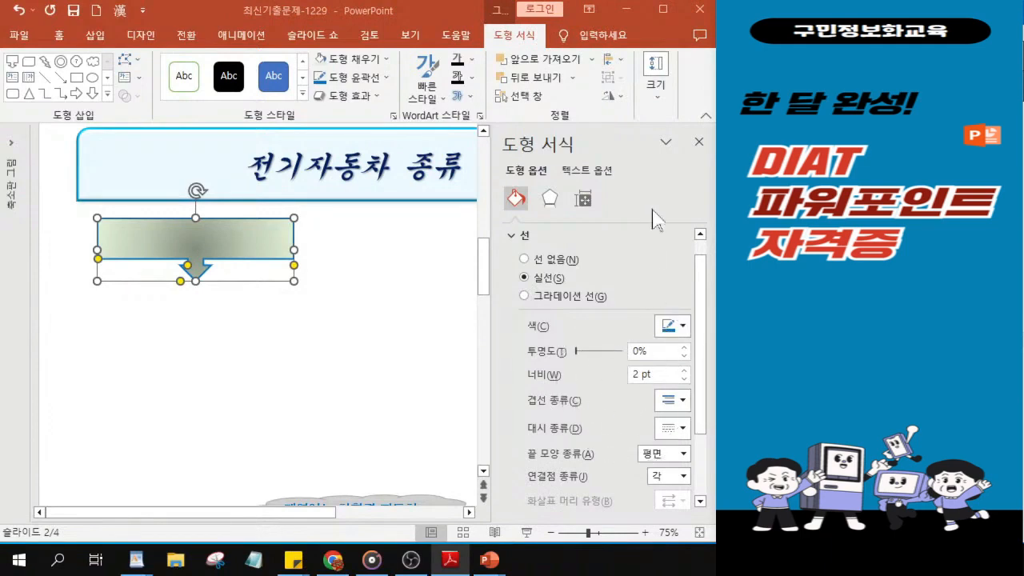
{"action": "left_click", "coordinate": [698, 144]}
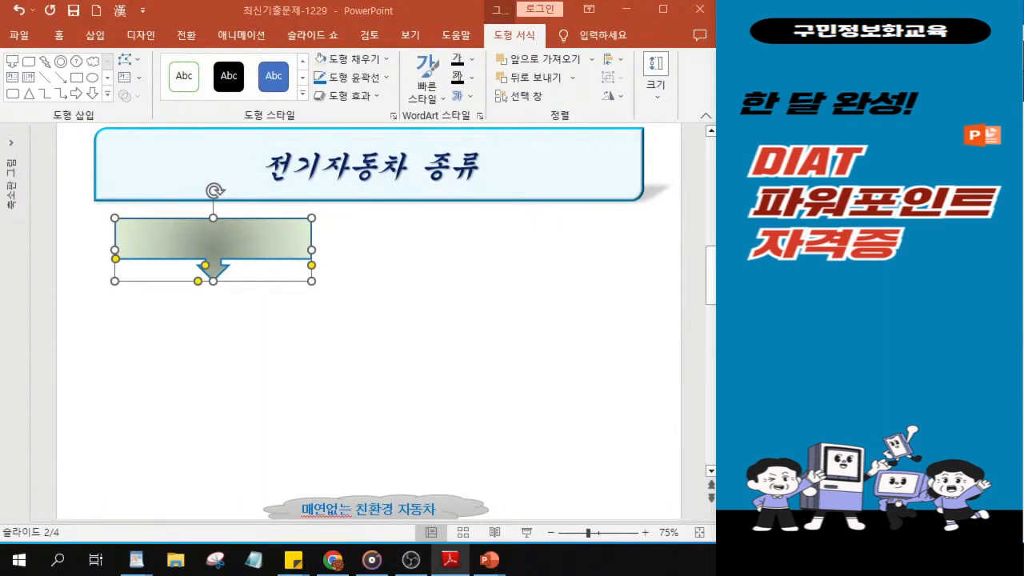
- Set the down arrow callout's font to 돋움체 at size 22
{"action": "left_click", "coordinate": [55, 37]}
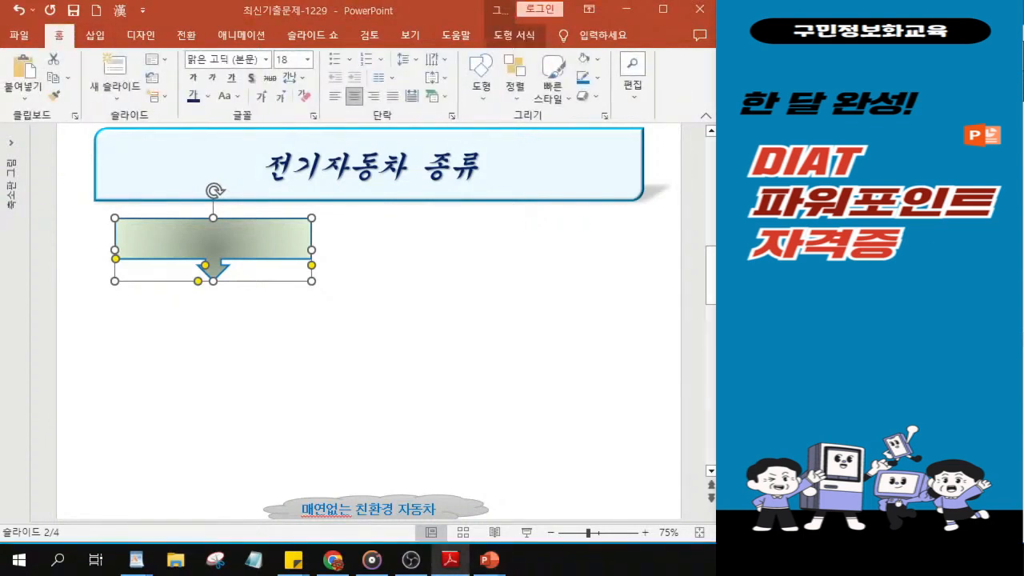
{"action": "left_click", "coordinate": [266, 60]}
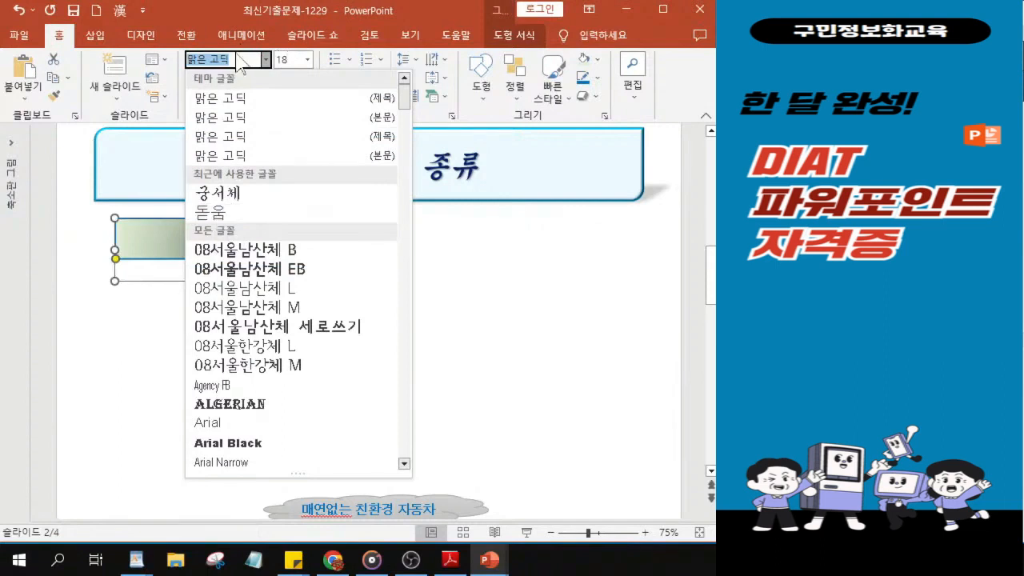
{"action": "key", "text": "BackSpace"}
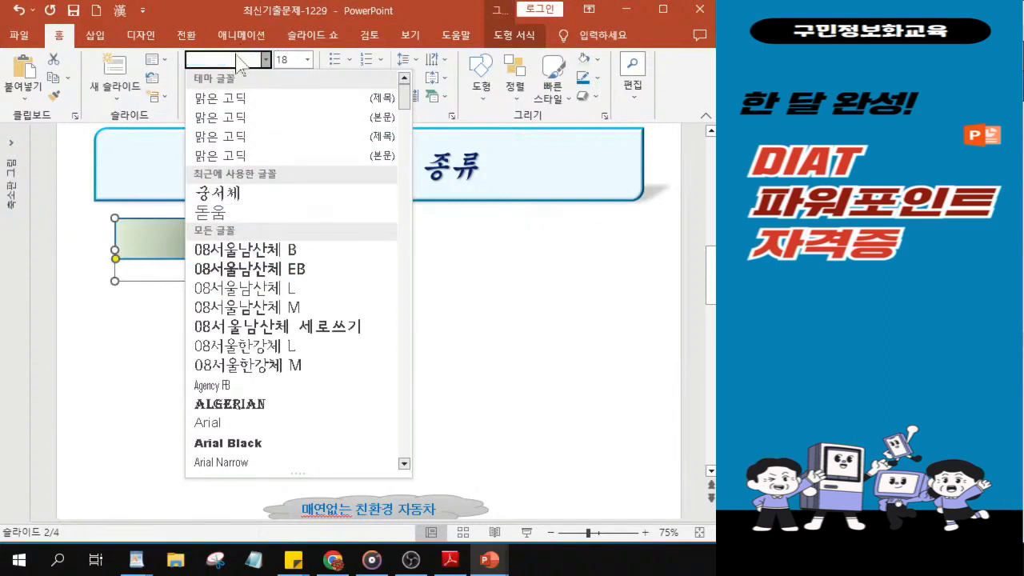
{"action": "type", "text": "돋움체"}
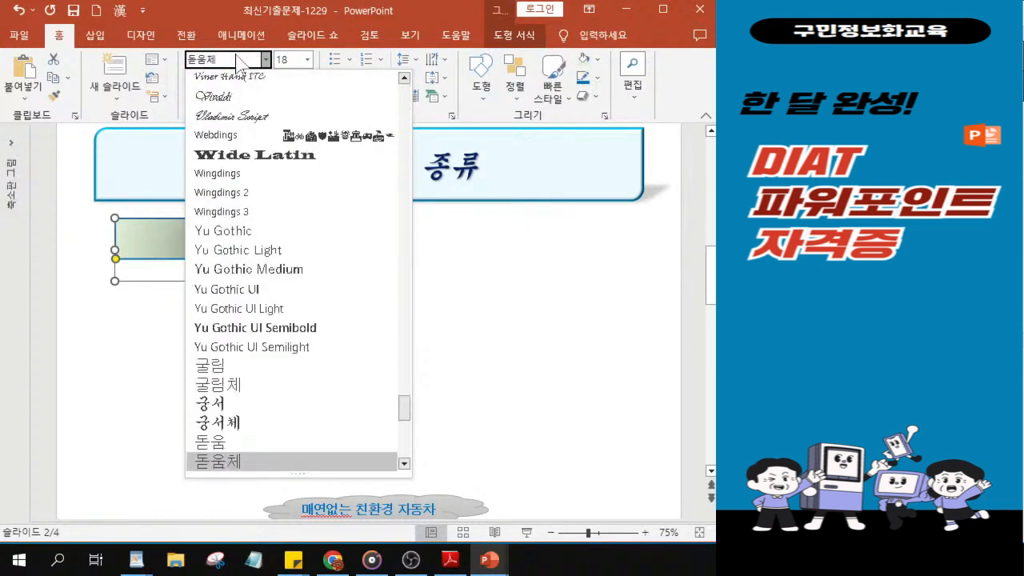
{"action": "key", "text": "Return"}
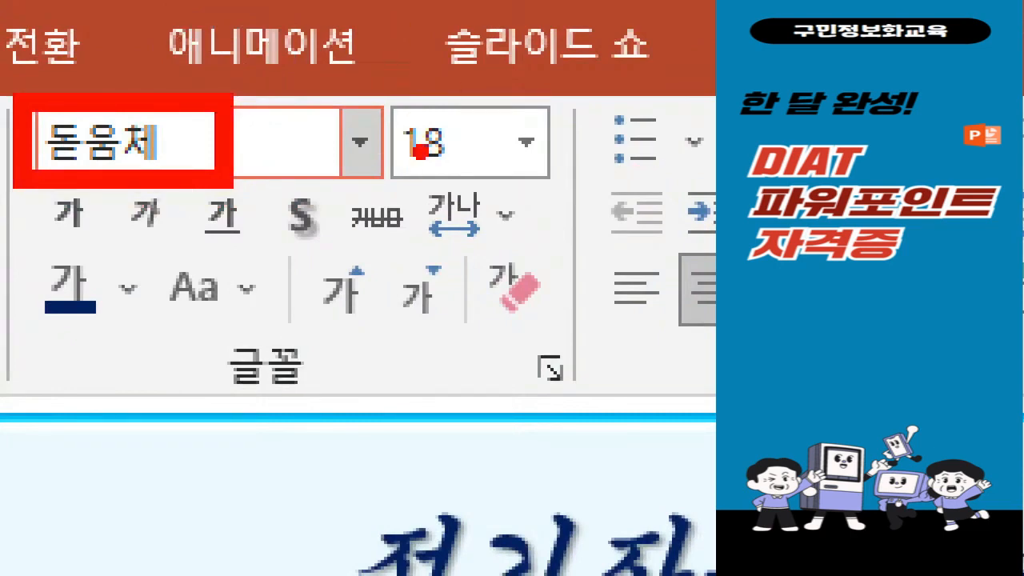
{"action": "left_click", "coordinate": [397, 129]}
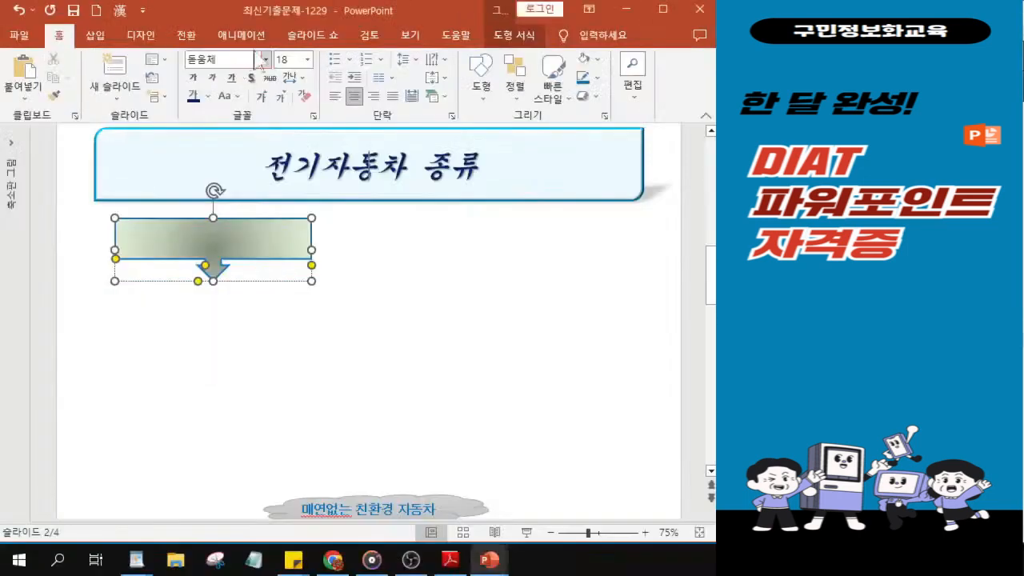
{"action": "type", "text": "22"}
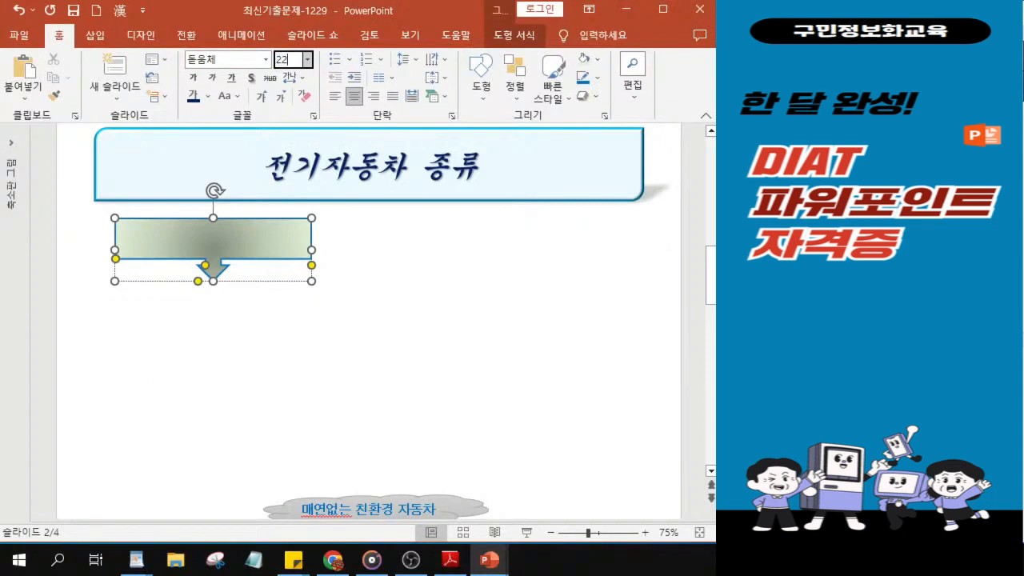
{"action": "key", "text": "Return"}
- Make the callout's text bold with a text shadow and color it standard orange
{"action": "left_click", "coordinate": [193, 77]}
{"action": "left_click", "coordinate": [251, 77]}
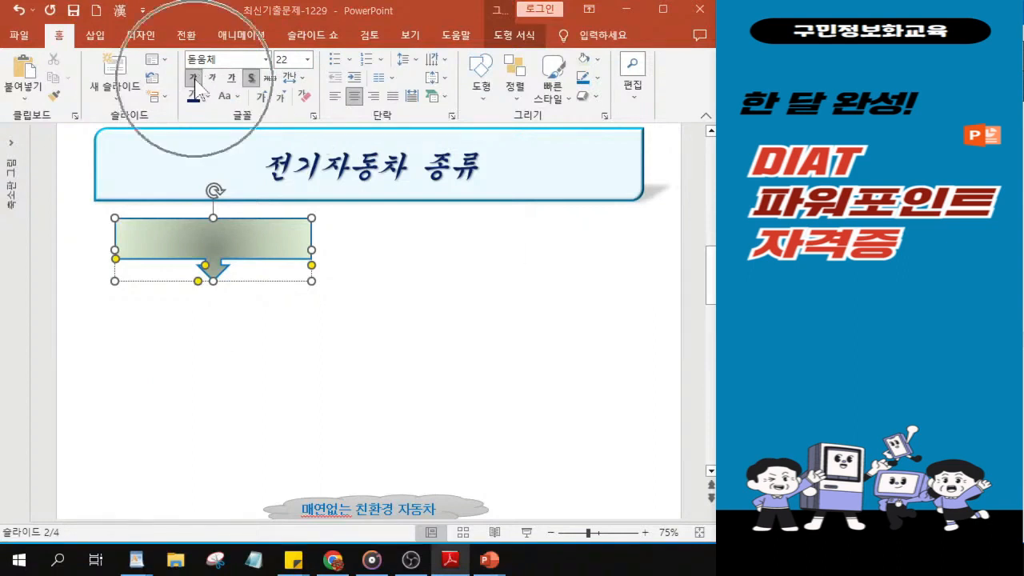
{"action": "left_click", "coordinate": [252, 80]}
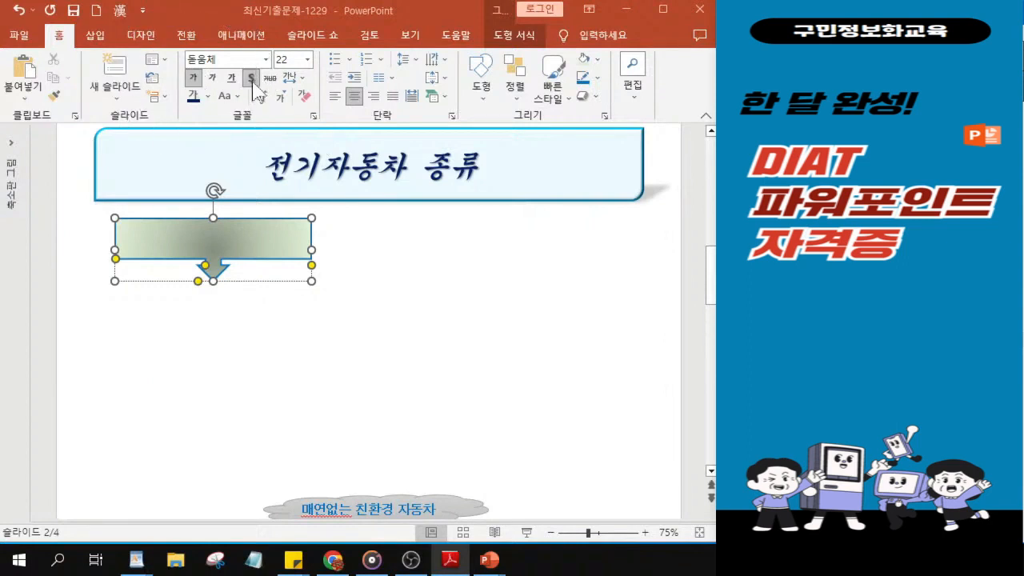
{"action": "left_click", "coordinate": [208, 96]}
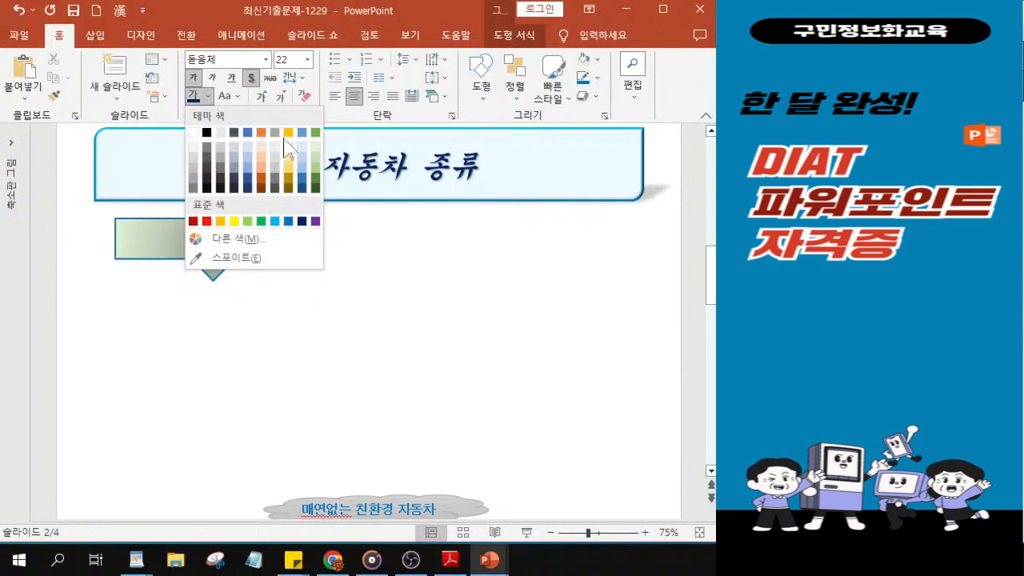
{"action": "left_click", "coordinate": [221, 228]}
- Enter the text "자동차 종류" in the down arrow callout
{"action": "scroll", "coordinate": [169, 249], "scroll_direction": "up", "scroll_amount": 3}
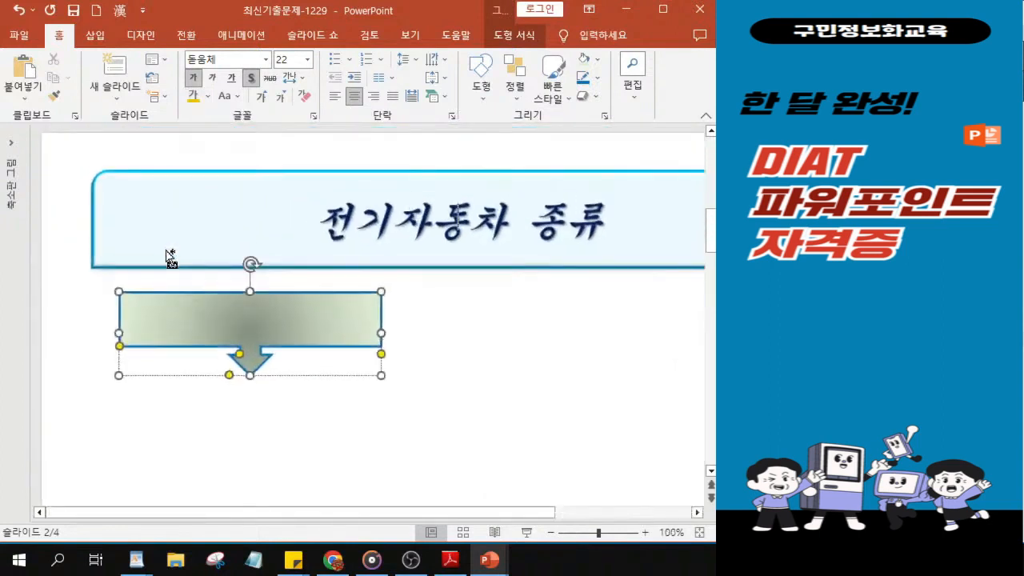
{"action": "scroll", "coordinate": [249, 337], "scroll_direction": "up", "scroll_amount": 2}
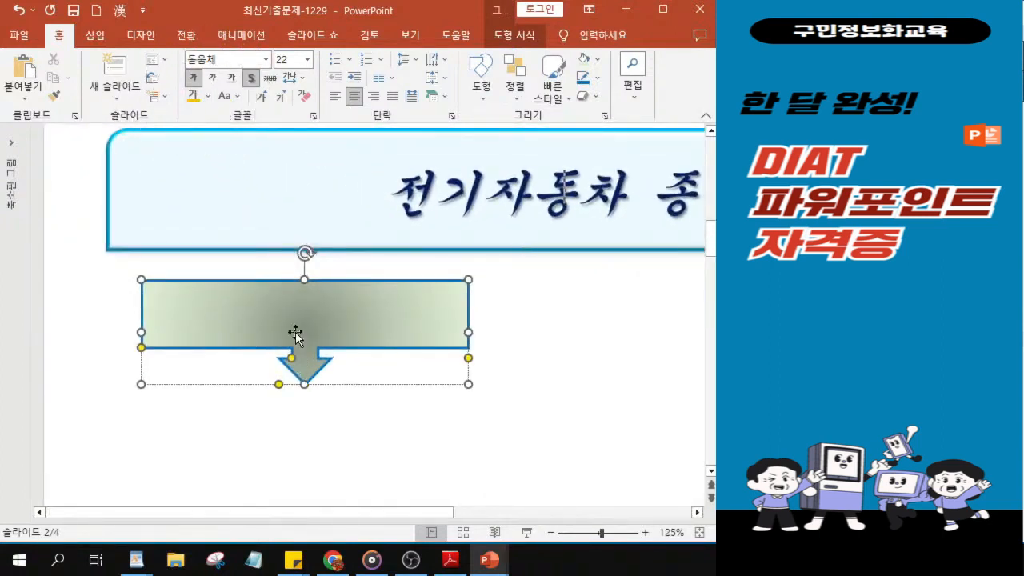
{"action": "type", "text": "자동"}
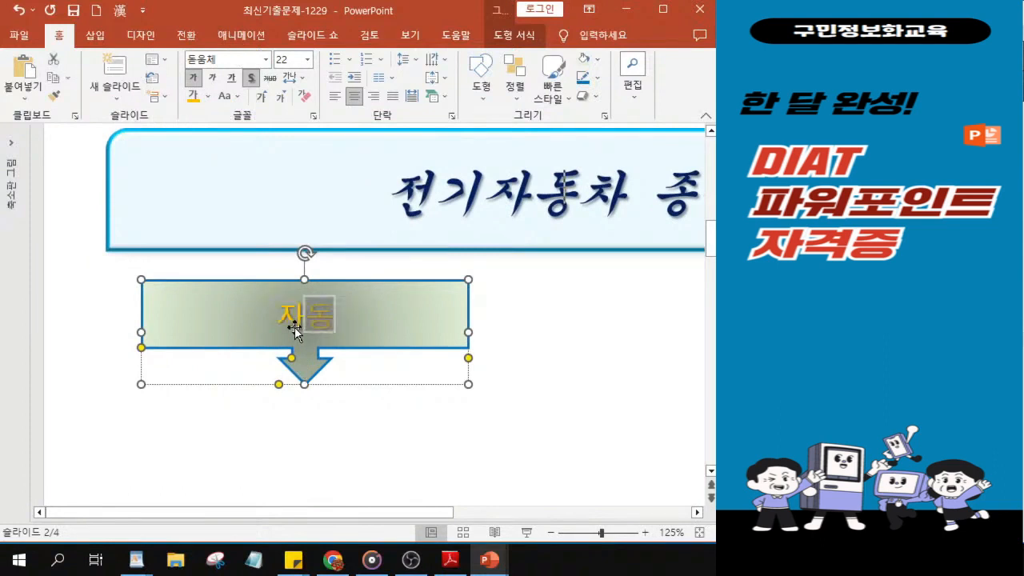
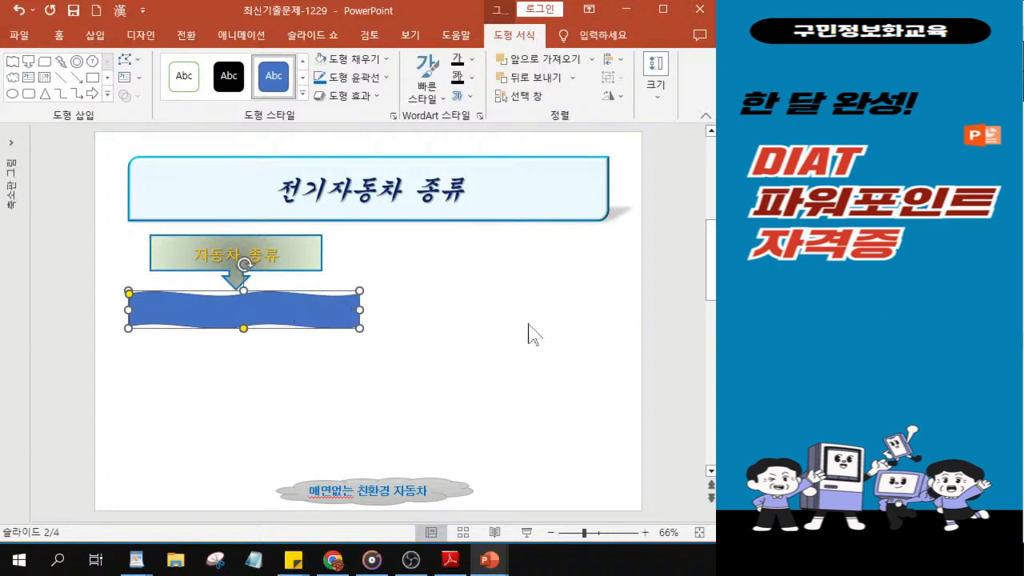
- Fine-tune the blue wave shape's position and center the "자동차 종류" callout above it
{"action": "key", "text": "ctrl"}
{"action": "mouse_move", "coordinate": [273, 314]}
{"action": "left_mouse_down"}
{"action": "mouse_move", "coordinate": [264, 368]}
{"action": "mouse_move", "coordinate": [272, 433]}
{"action": "mouse_move", "coordinate": [276, 312]}
{"action": "left_mouse_up"}
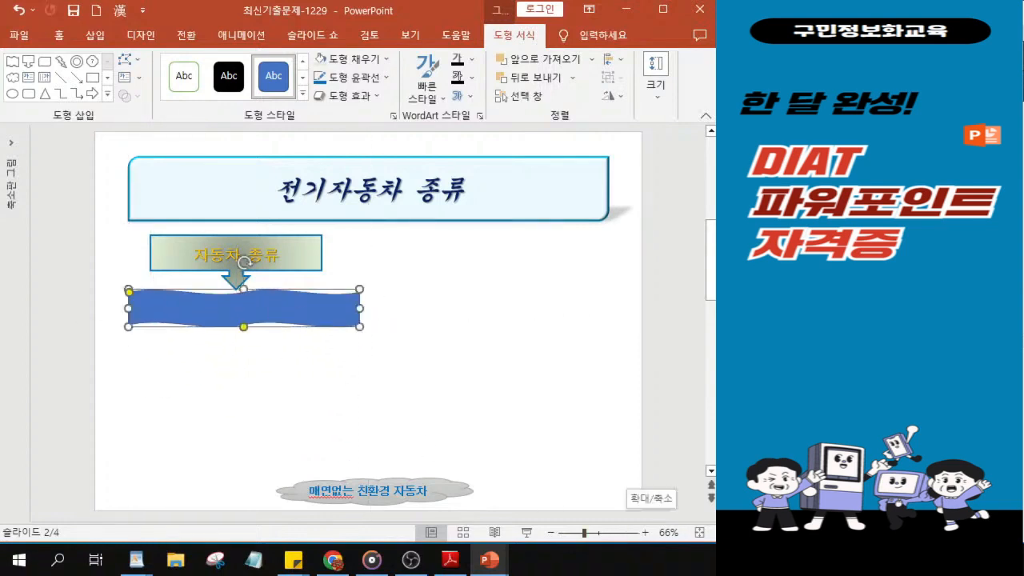
{"action": "key", "text": "ctrl+z"}
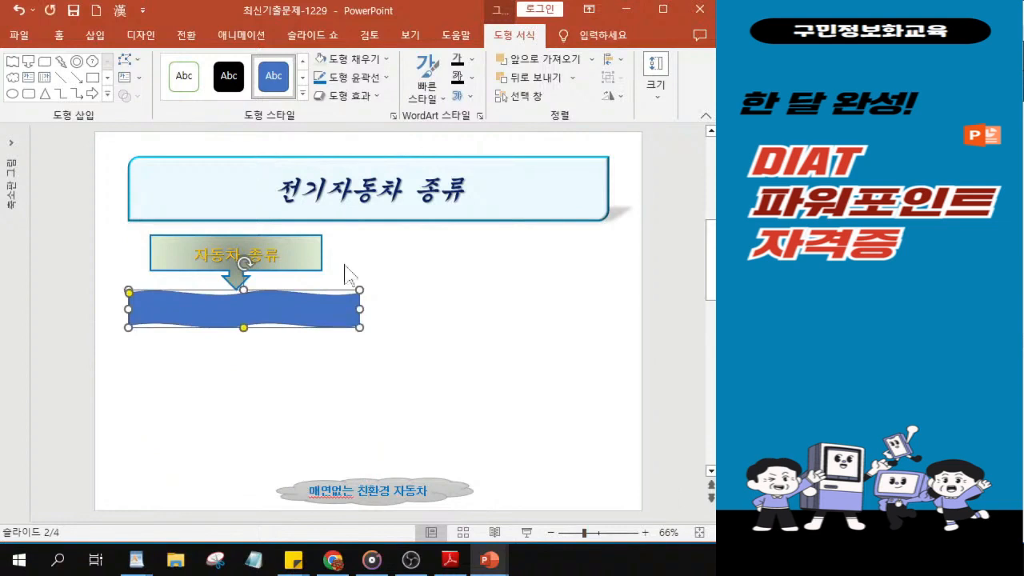
{"action": "left_click_drag", "start_coordinate": [288, 267], "coordinate": [300, 263]}
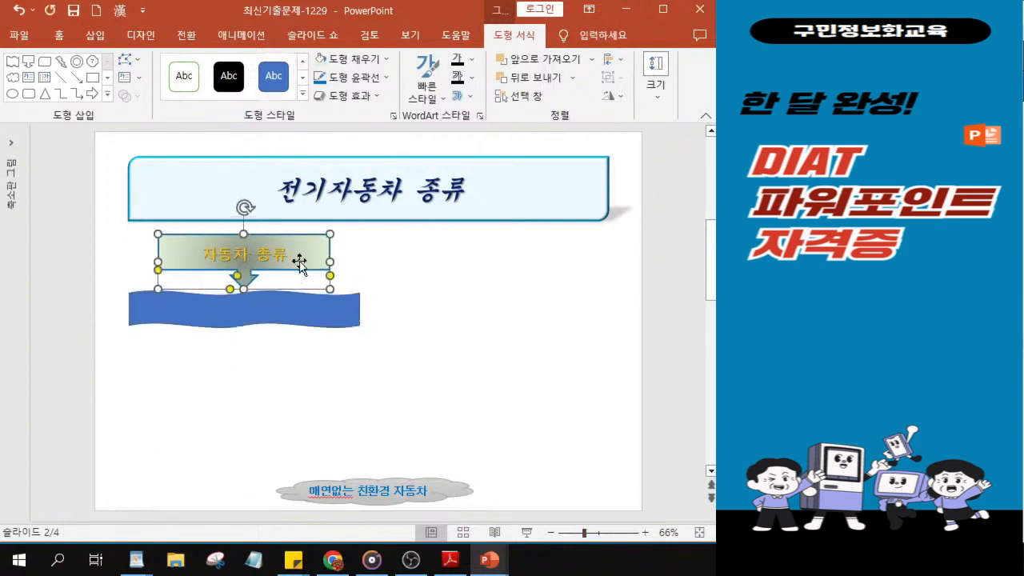
{"action": "left_click", "coordinate": [293, 324]}
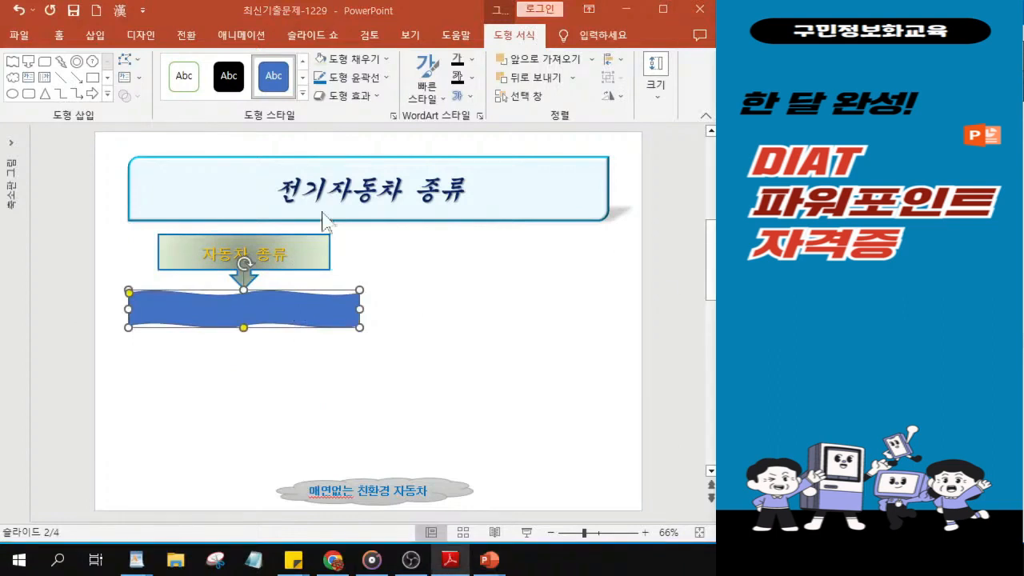
- Fill the wave shape with the green theme color and a light linear gradient, palest at its upper edge and greener toward its lower edge
{"action": "left_click", "coordinate": [360, 61]}
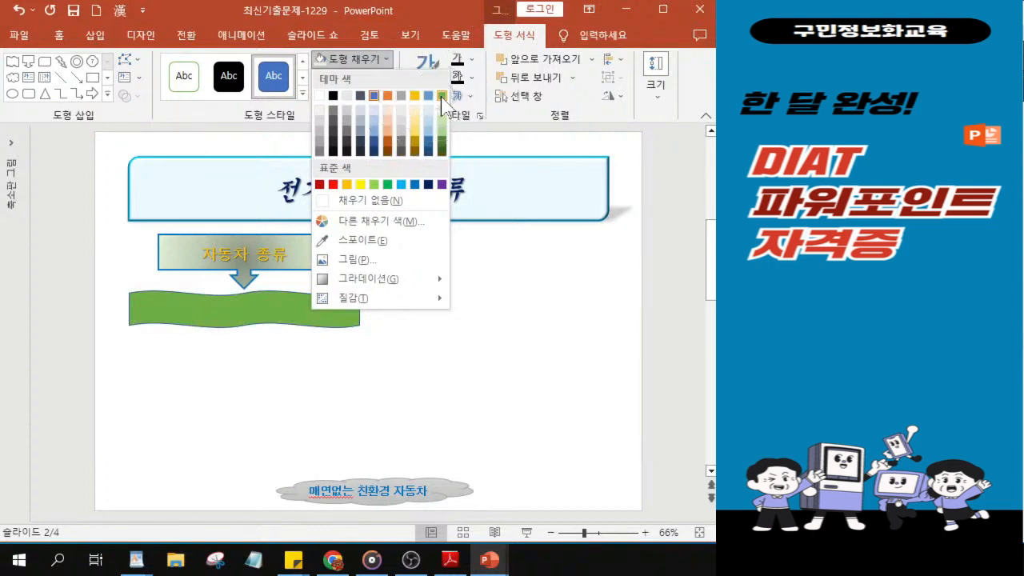
{"action": "left_click", "coordinate": [442, 96]}
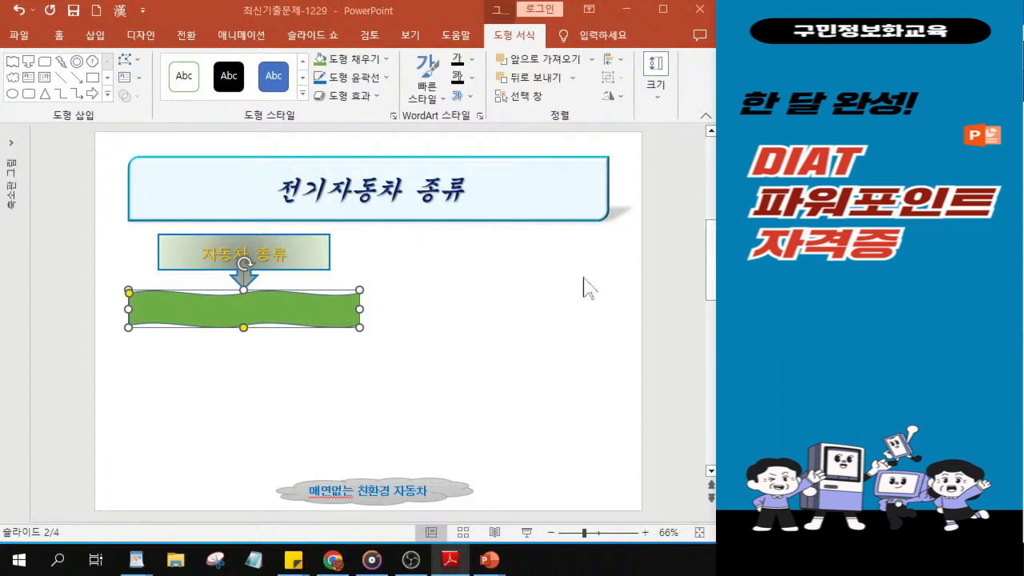
{"action": "left_click", "coordinate": [367, 60]}
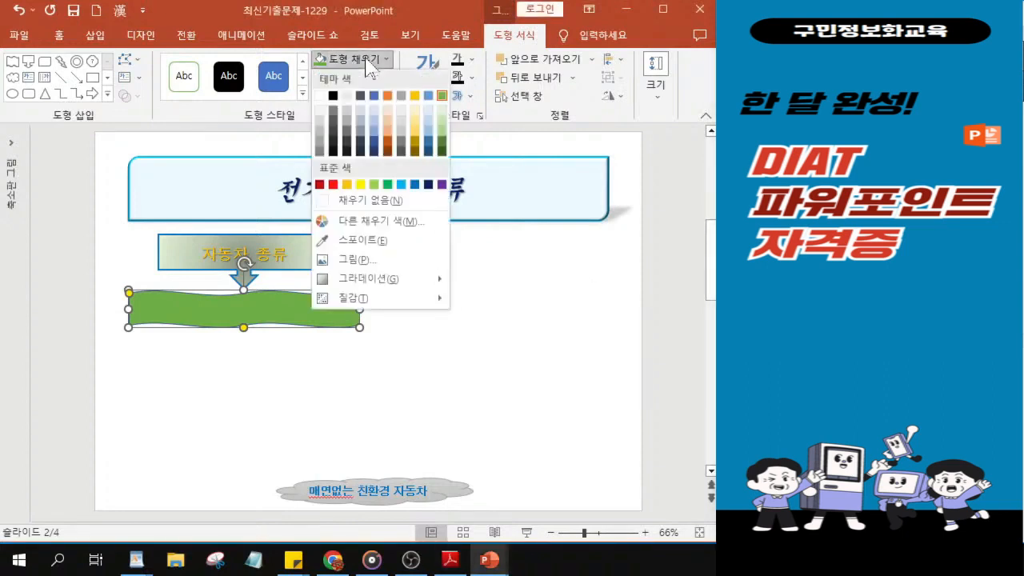
{"action": "mouse_move", "coordinate": [402, 286]}
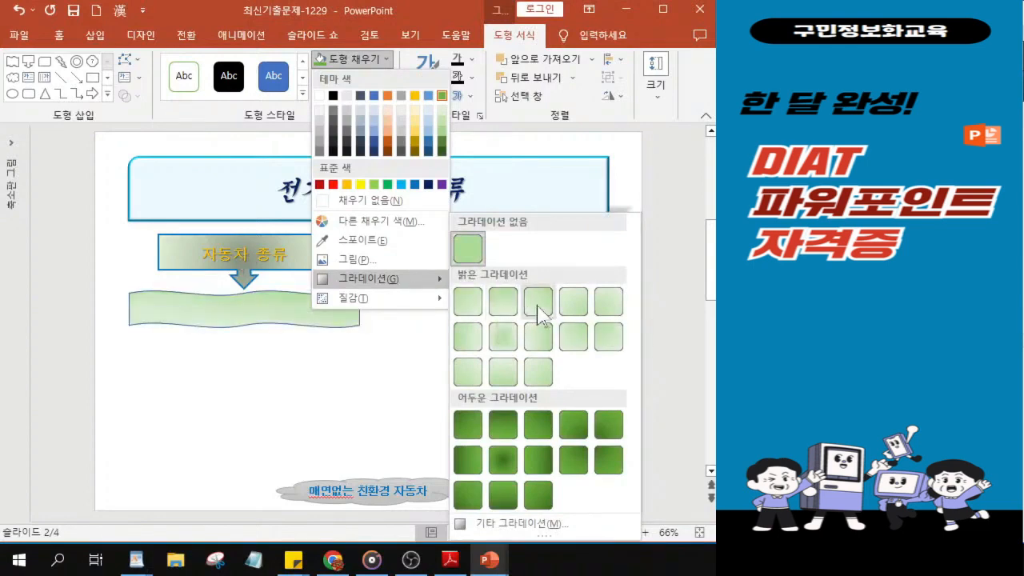
{"action": "left_click", "coordinate": [572, 336]}
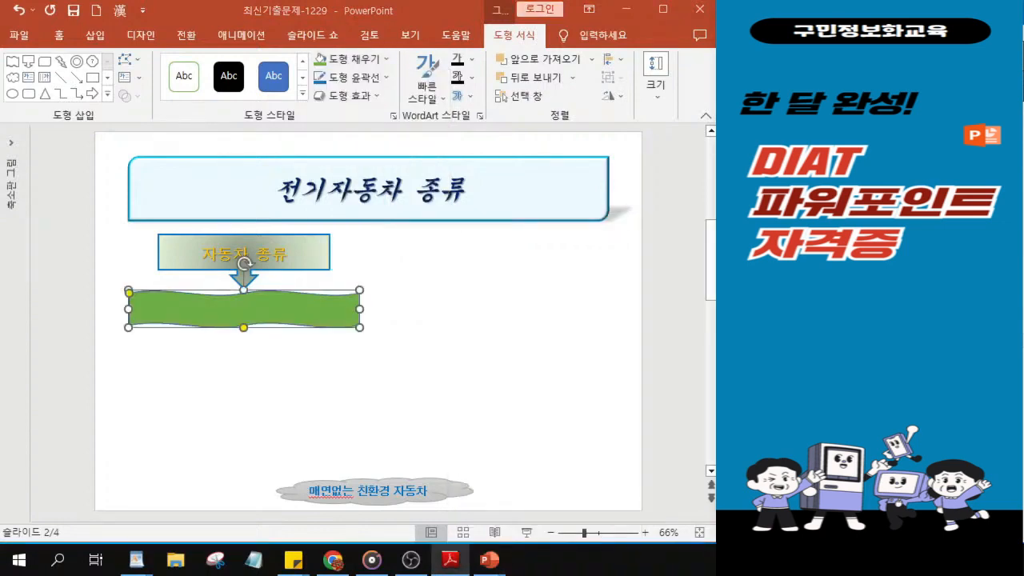
{"action": "left_click", "coordinate": [360, 59]}
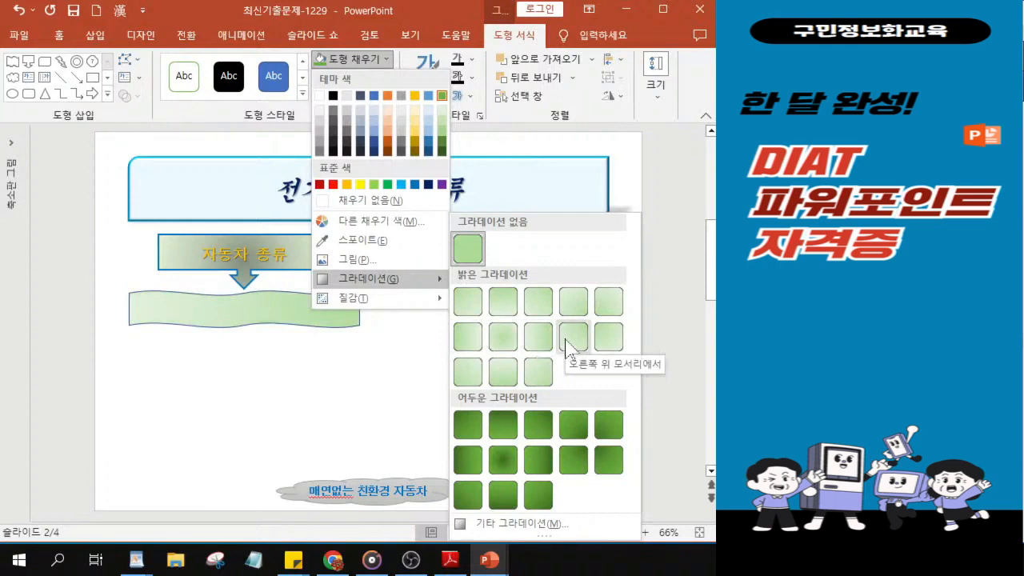
{"action": "left_click", "coordinate": [503, 372]}
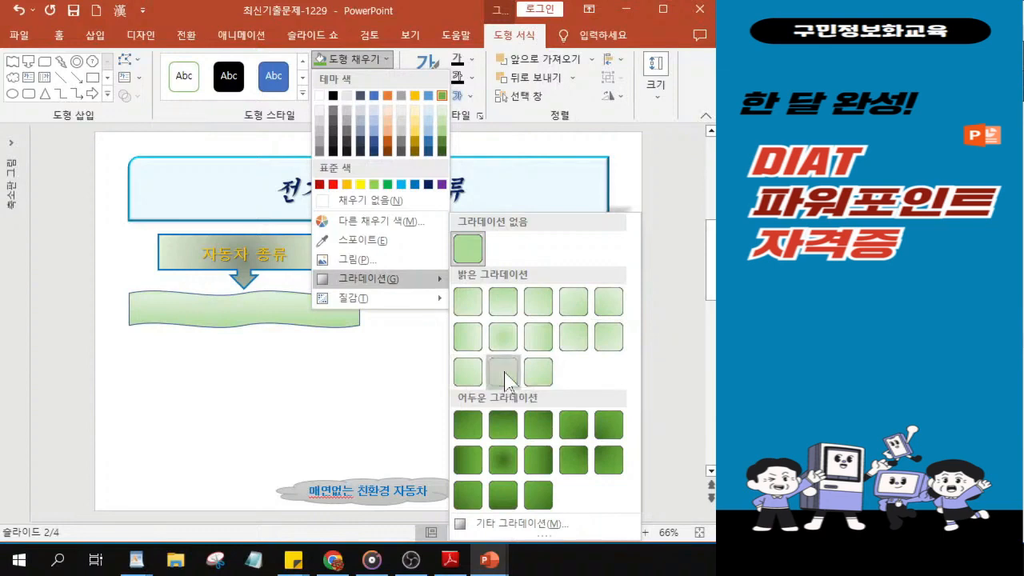
{"action": "key", "text": "ctrl"}
{"action": "key", "text": "ctrl"}
{"action": "key", "text": "ctrl"}
{"action": "key", "text": "ctrl"}
{"action": "key", "text": "ctrl"}
{"action": "left_click", "coordinate": [502, 382]}
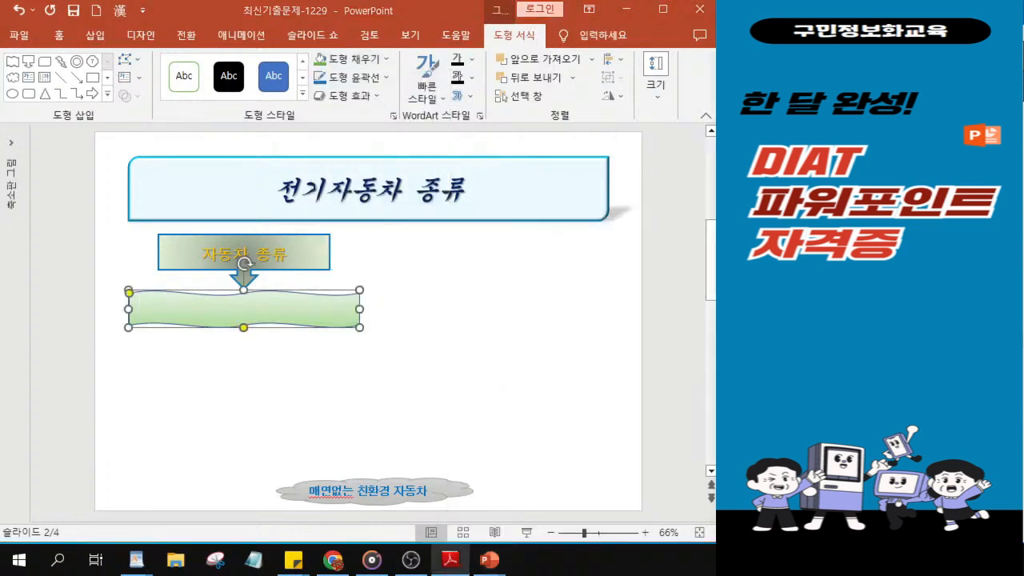
- Remove the outline from the green wave shape
{"action": "left_click", "coordinate": [350, 80]}
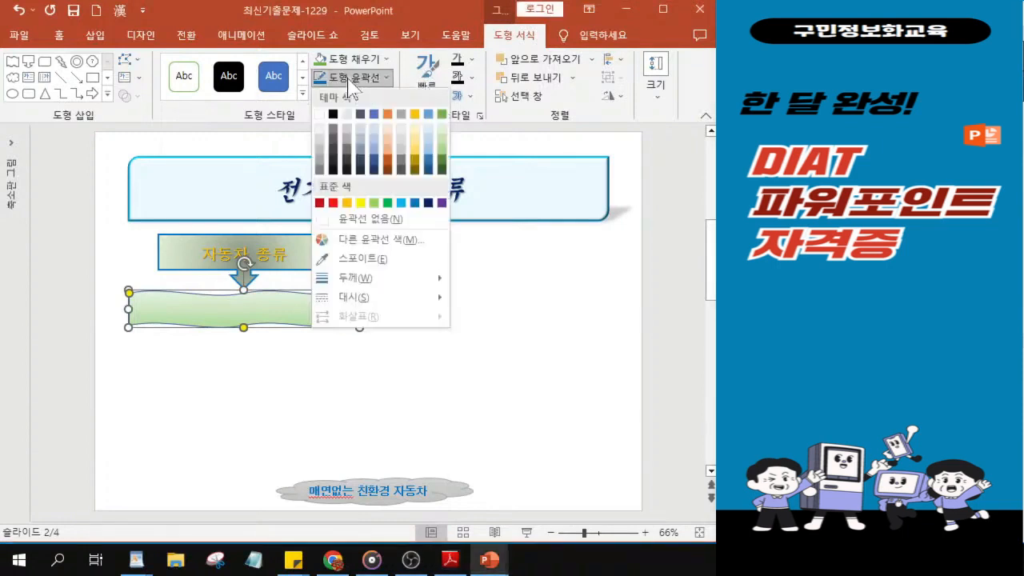
{"action": "key", "text": "ctrl"}
{"action": "key", "text": "ctrl"}
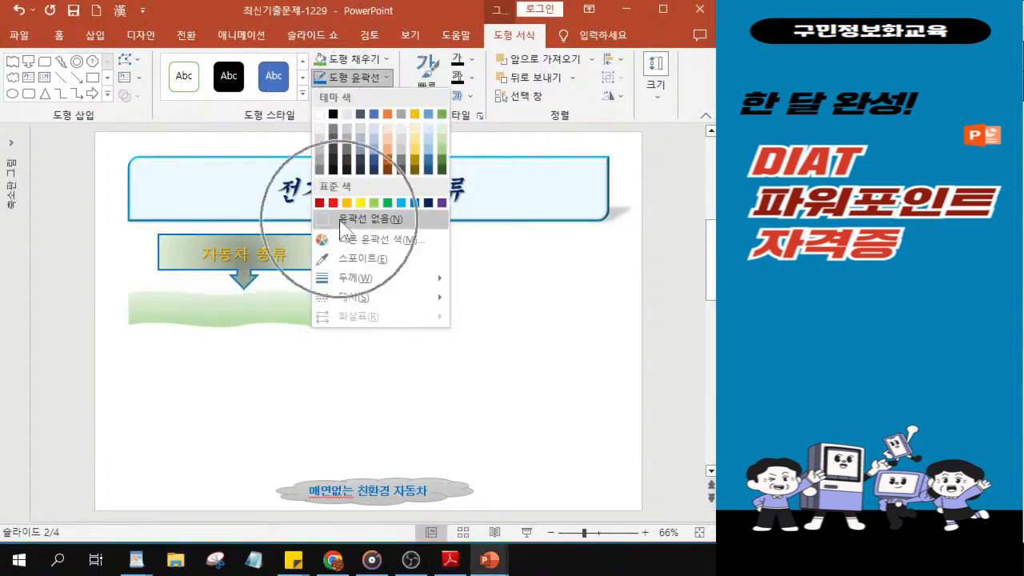
{"action": "key", "text": "ctrl"}
{"action": "key", "text": "ctrl"}
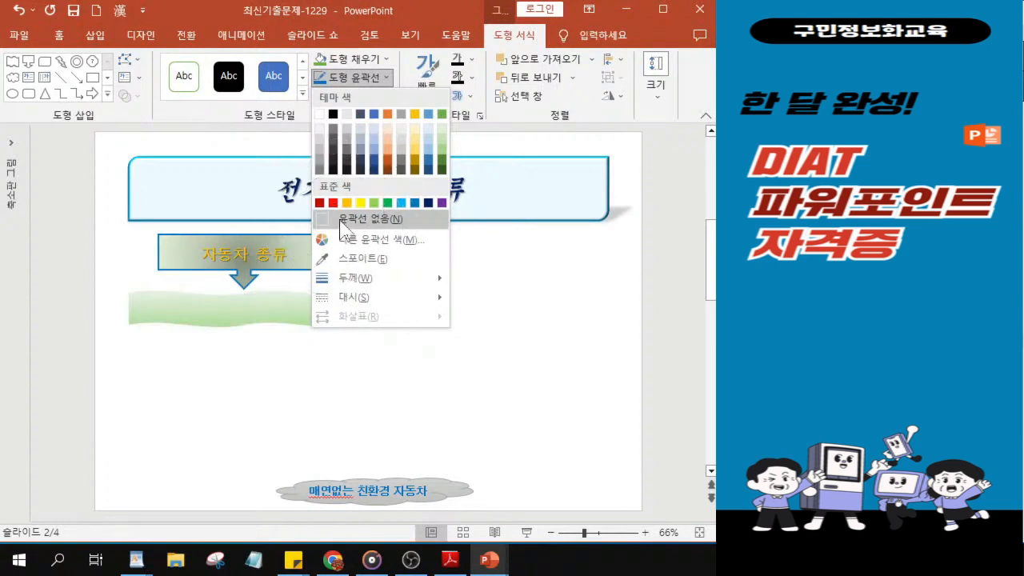
{"action": "left_click", "coordinate": [341, 219]}
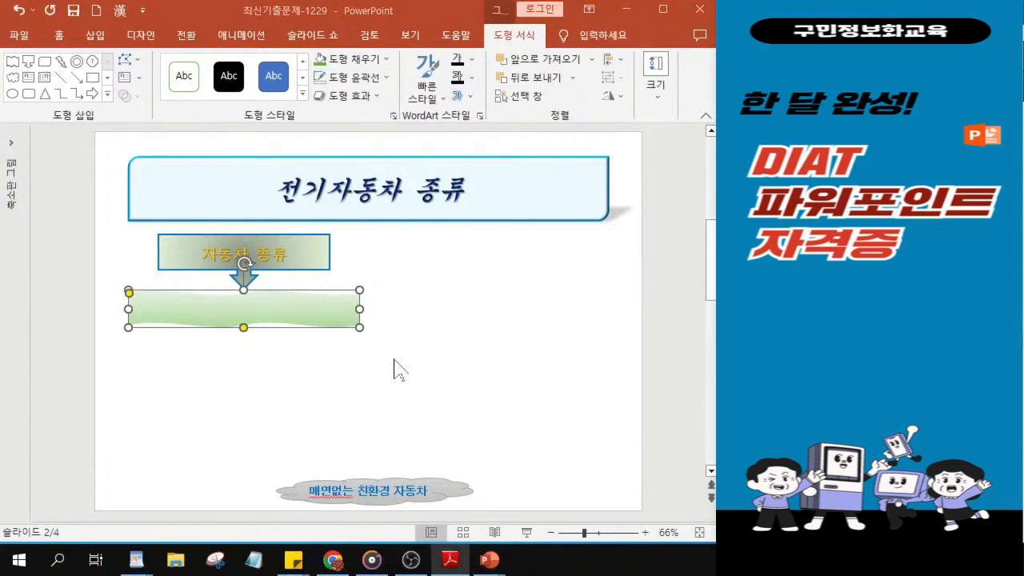
- Apply a bevel effect to the wave shape, using the second-row preset just before 볼록하게
{"action": "left_click", "coordinate": [359, 96]}
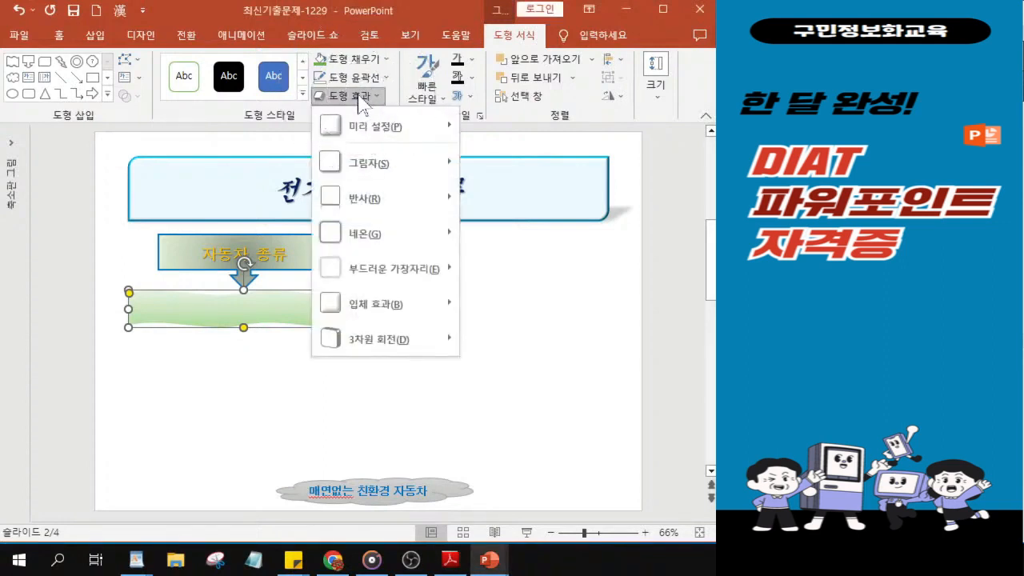
{"action": "mouse_move", "coordinate": [392, 316]}
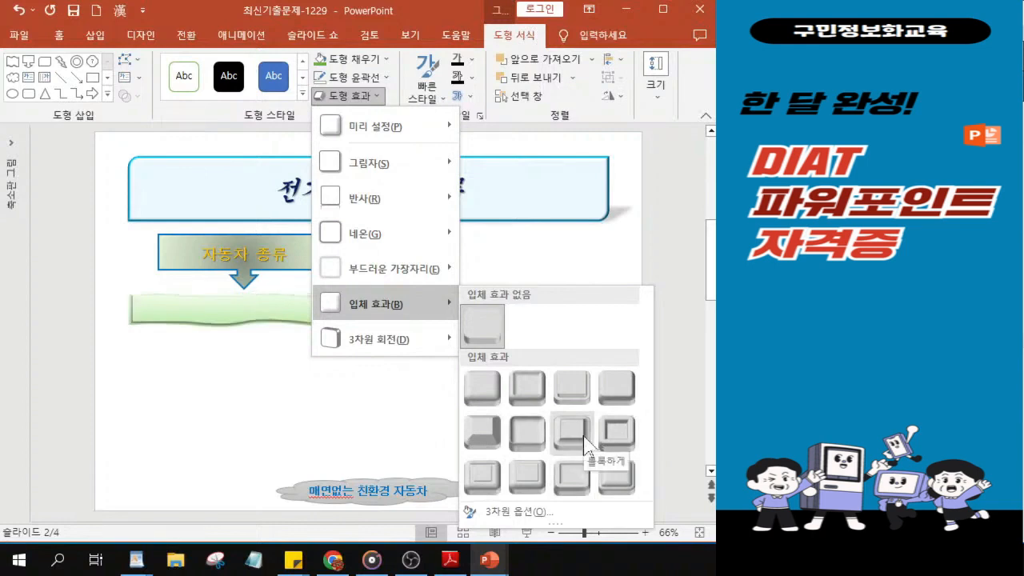
{"action": "left_click", "coordinate": [527, 435]}
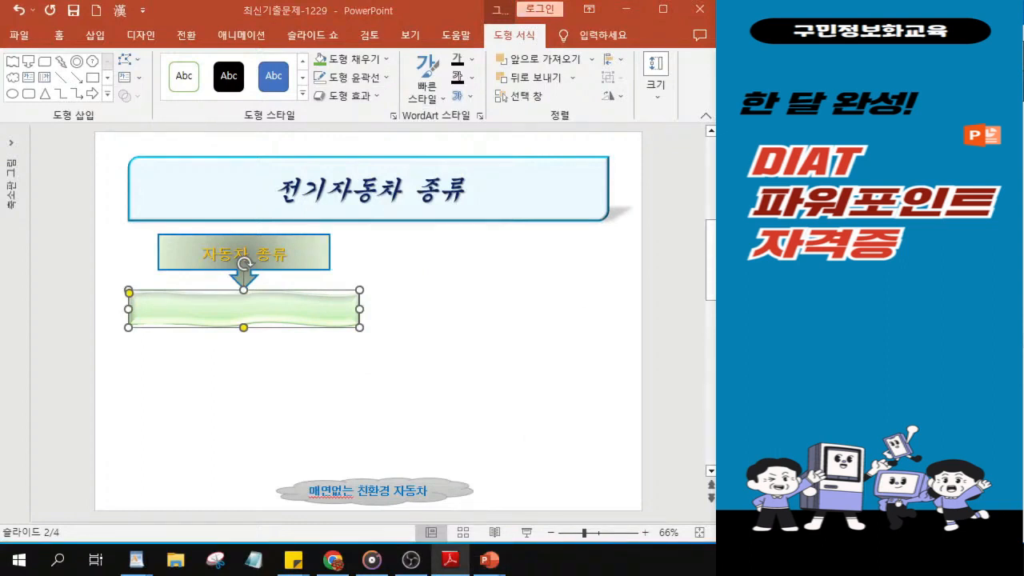
- Set the wave shape's font to 돋움 at size 20
{"action": "left_click", "coordinate": [60, 36]}
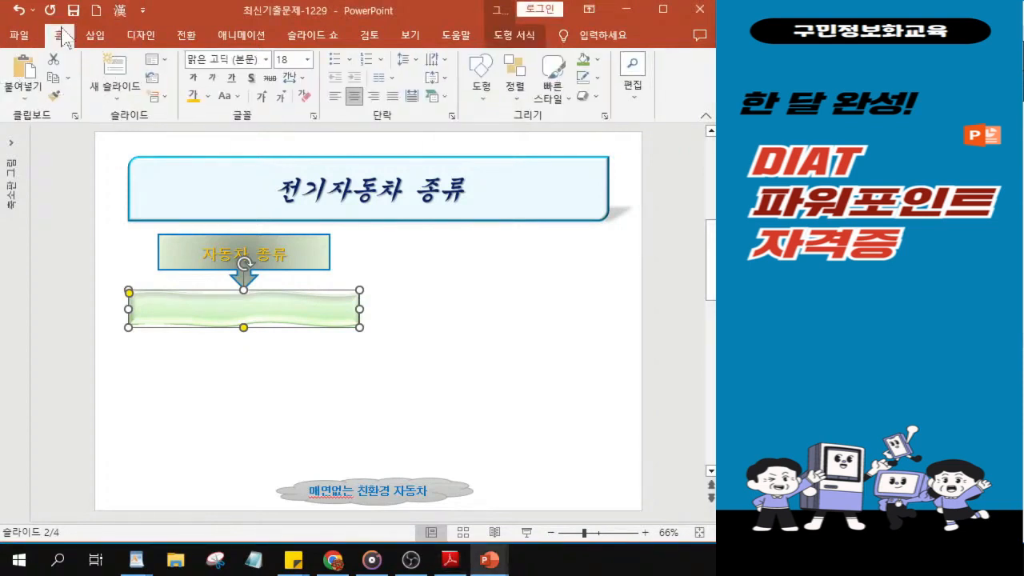
{"action": "left_click", "coordinate": [266, 60]}
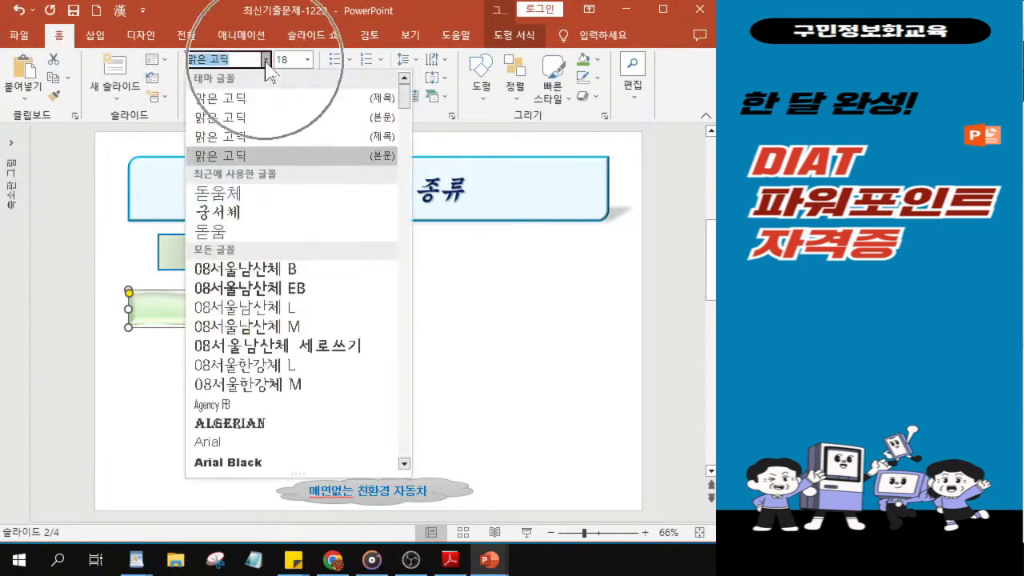
{"action": "left_click", "coordinate": [228, 231]}
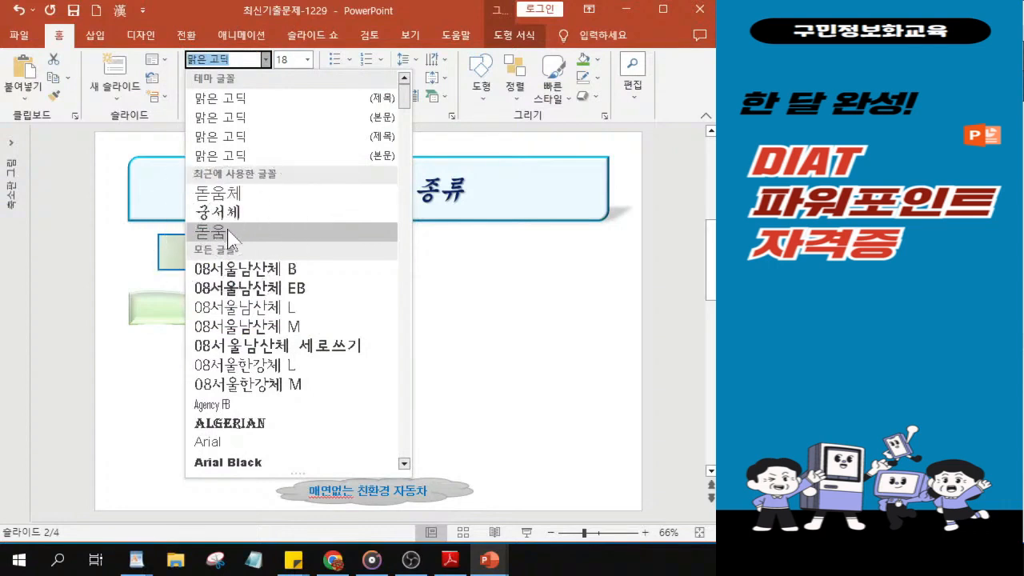
{"action": "left_click", "coordinate": [230, 234]}
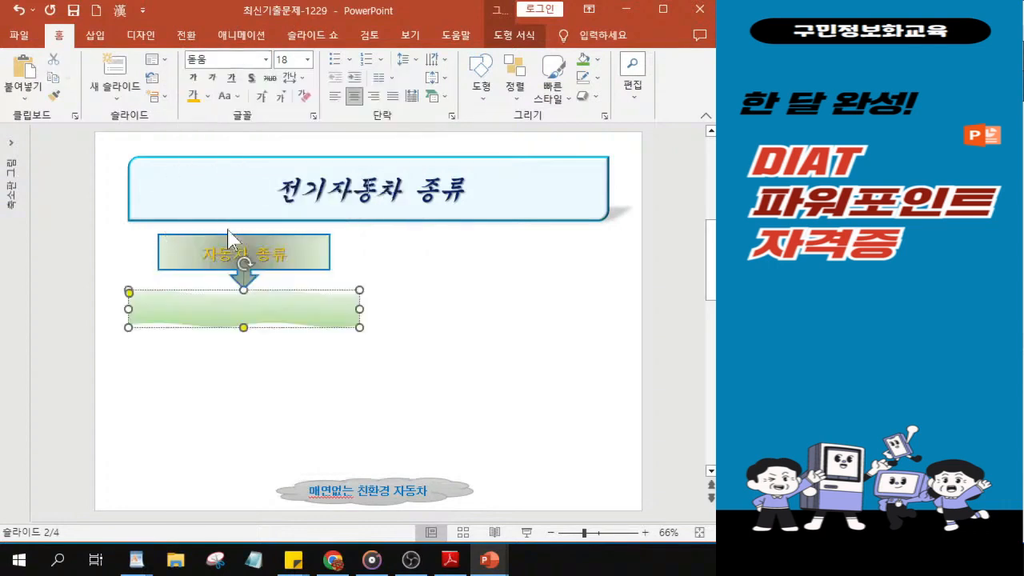
{"action": "left_click", "coordinate": [289, 60]}
{"action": "type", "text": "20"}
{"action": "key", "text": "Return"}
- Make the wave shape's text bold and color it standard dark blue
{"action": "left_click", "coordinate": [191, 78]}
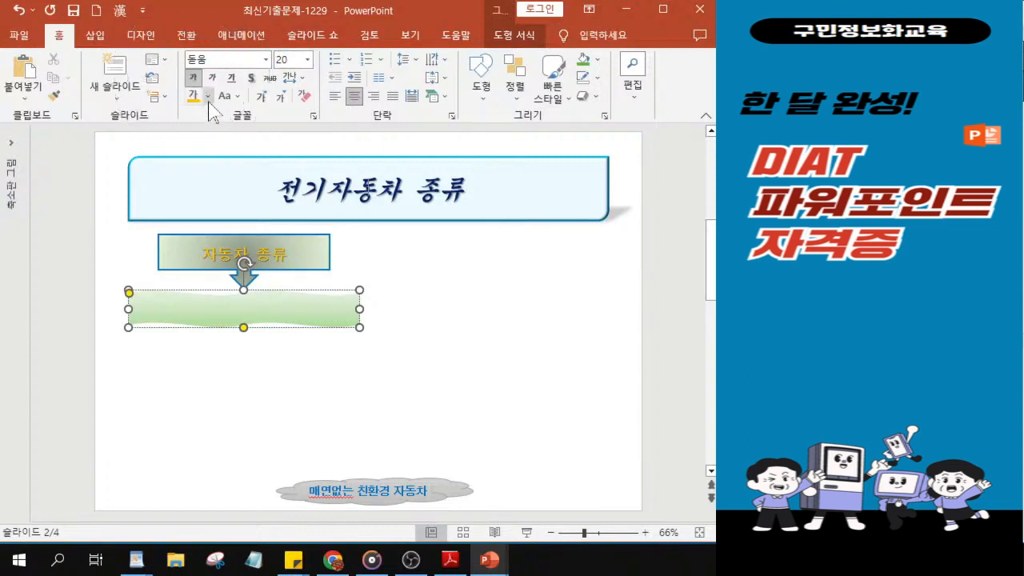
{"action": "left_click", "coordinate": [207, 96]}
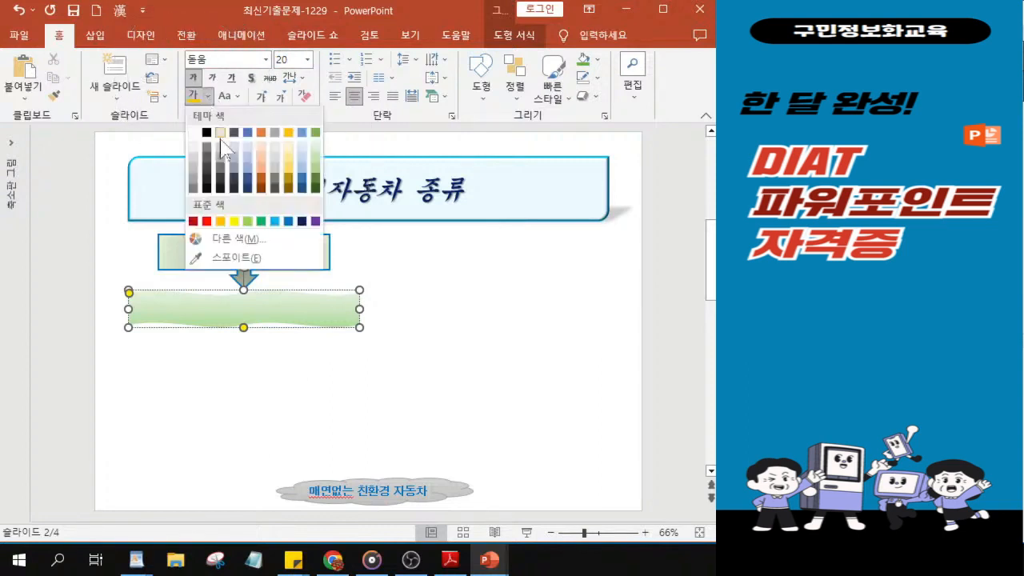
{"action": "left_click", "coordinate": [302, 223]}
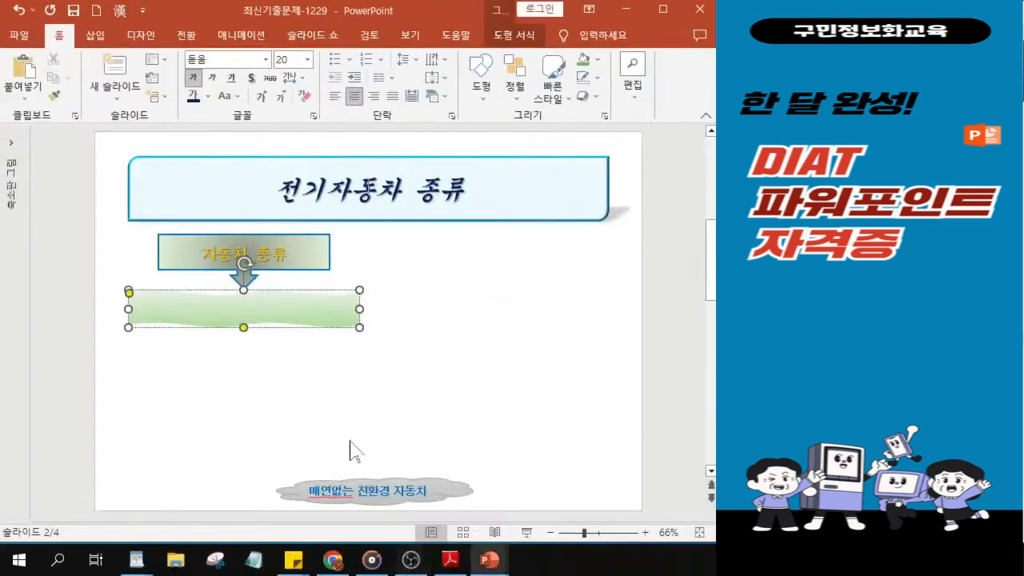
- Enter the text "내연 자동차" in the wave shape
{"action": "scroll", "coordinate": [232, 338], "scroll_direction": "up", "scroll_amount": 8, "text": "ctrl"}
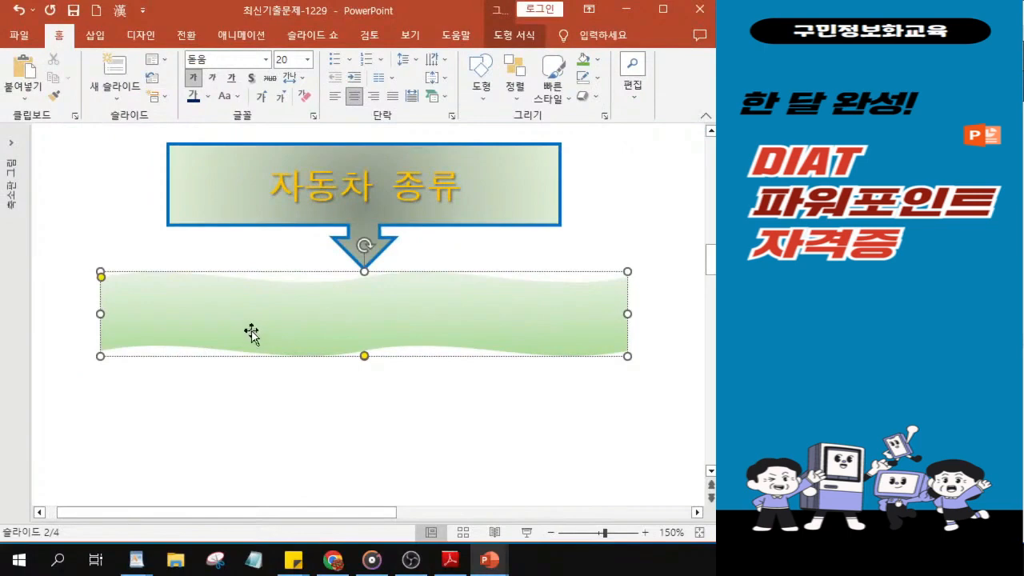
{"action": "type", "text": "내"}
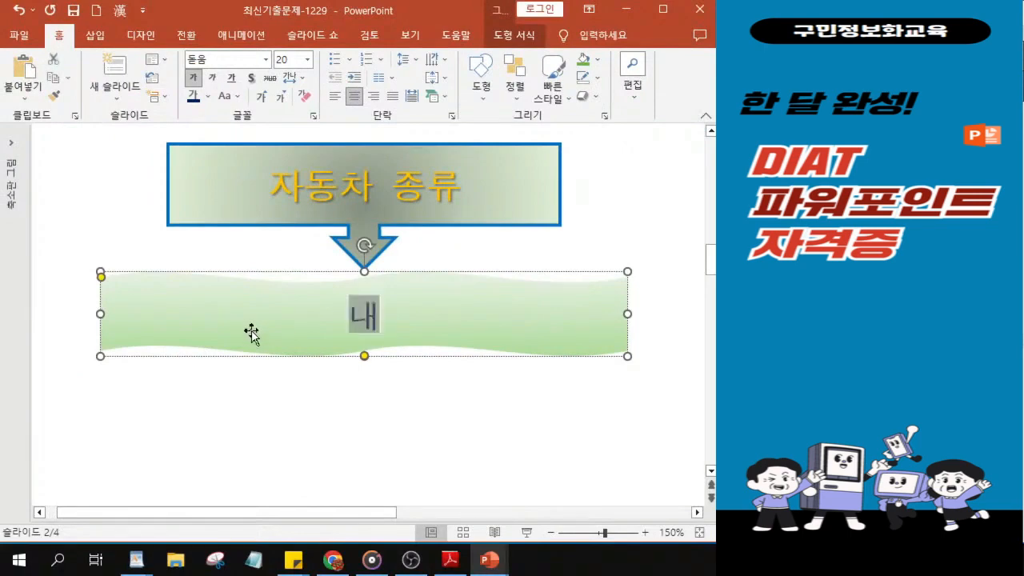
{"action": "type", "text": "연 자도"}
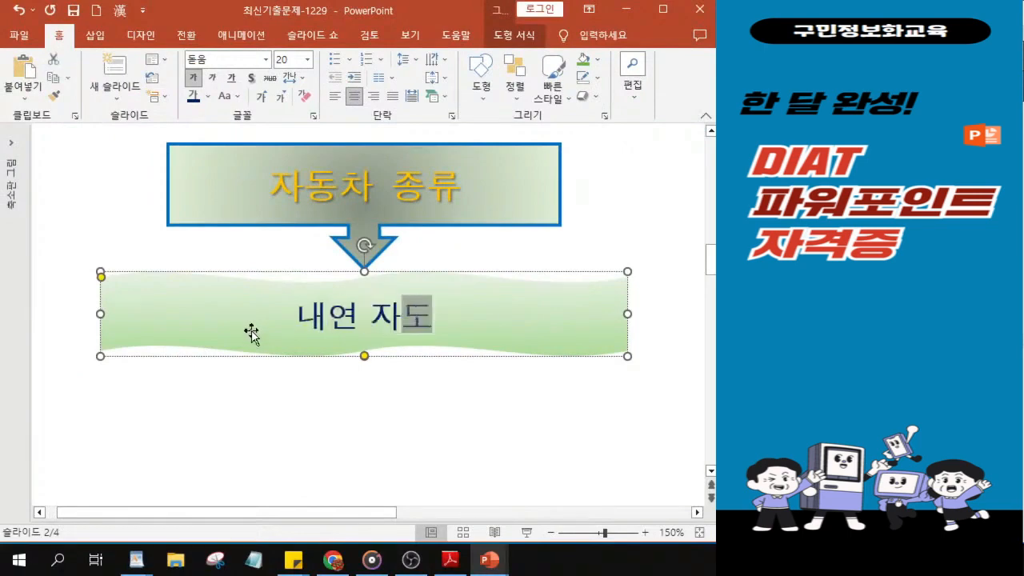
{"action": "type", "text": "동차"}
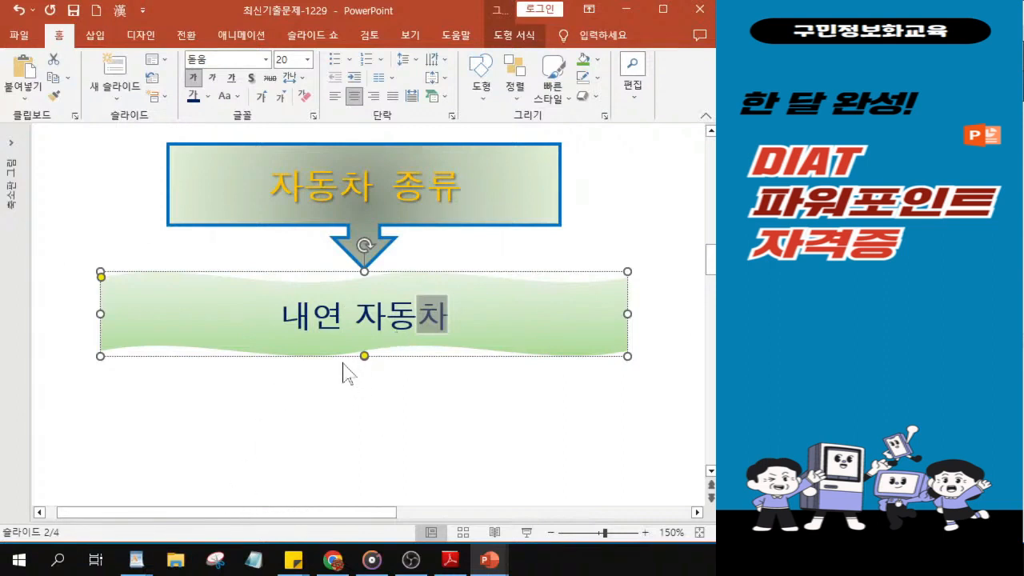
{"action": "scroll", "coordinate": [343, 372], "scroll_direction": "down", "scroll_amount": 5, "text": "ctrl"}
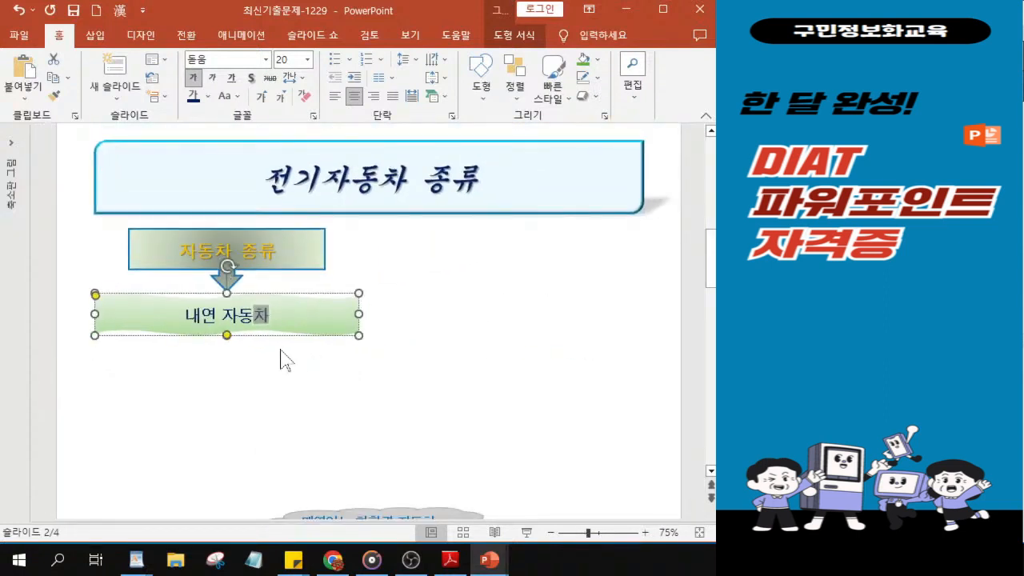
{"action": "scroll", "coordinate": [286, 359], "scroll_direction": "down", "scroll_amount": 1, "text": "ctrl"}
{"action": "scroll", "coordinate": [272, 350], "scroll_direction": "up", "scroll_amount": 1, "text": "ctrl"}
{"action": "scroll", "coordinate": [260, 352], "scroll_direction": "down", "scroll_amount": 1, "text": "ctrl"}
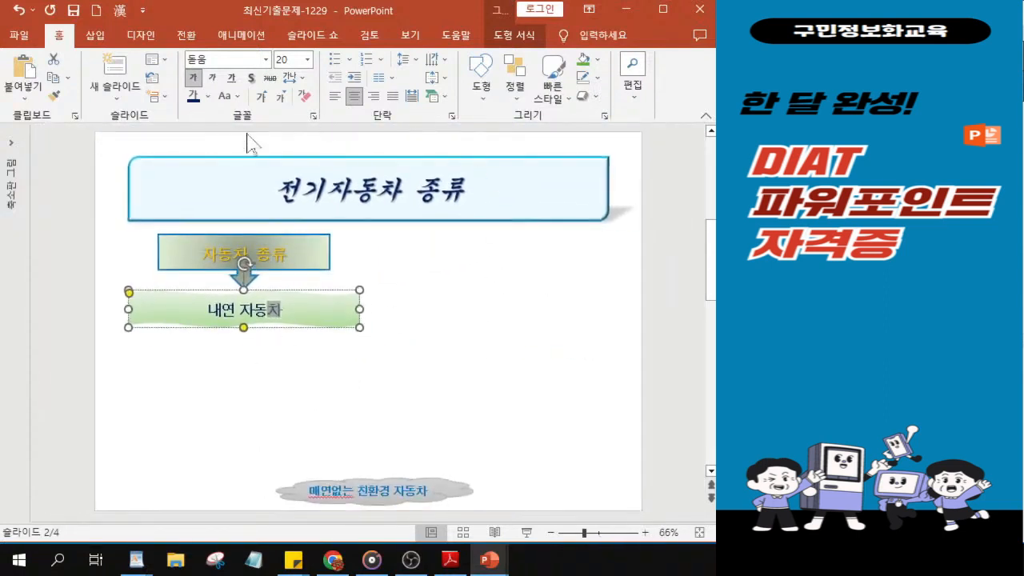
- Duplicate the "내연 자동차" wave shape straight down three times to form an evenly spaced column of four
{"action": "left_click", "coordinate": [297, 316]}
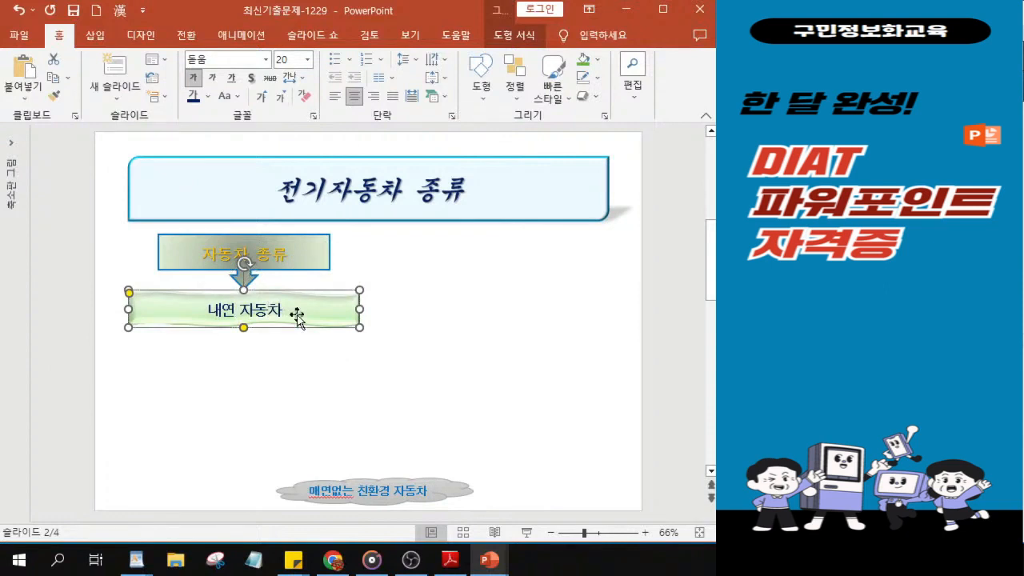
{"action": "left_click", "coordinate": [297, 316]}
{"action": "left_click_drag", "start_coordinate": [290, 300], "coordinate": [294, 447]}
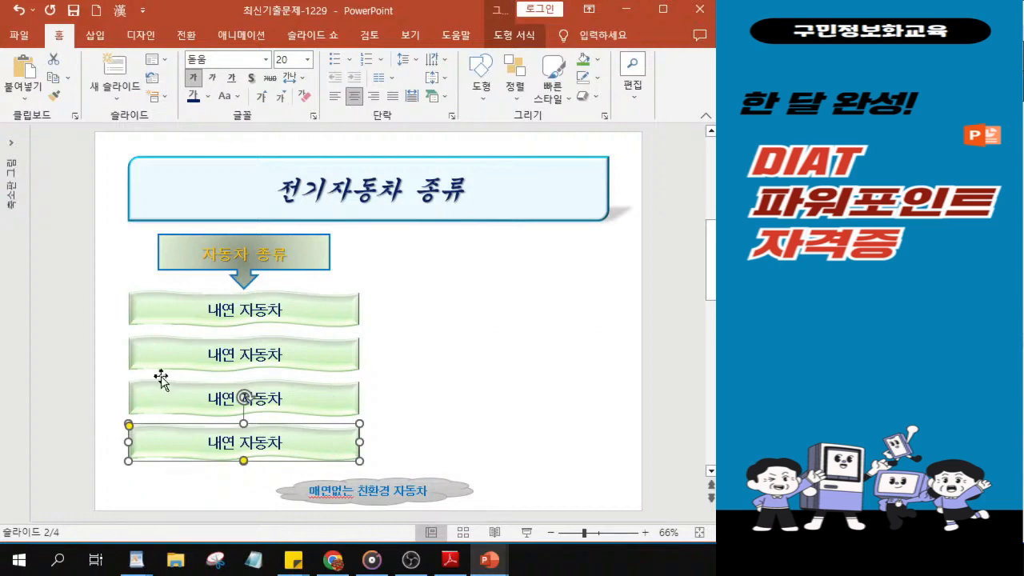
- Change the text of the second wave shape in the column to "하이브리드 자동차"
{"action": "scroll", "coordinate": [160, 381], "scroll_direction": "up", "scroll_amount": 5}
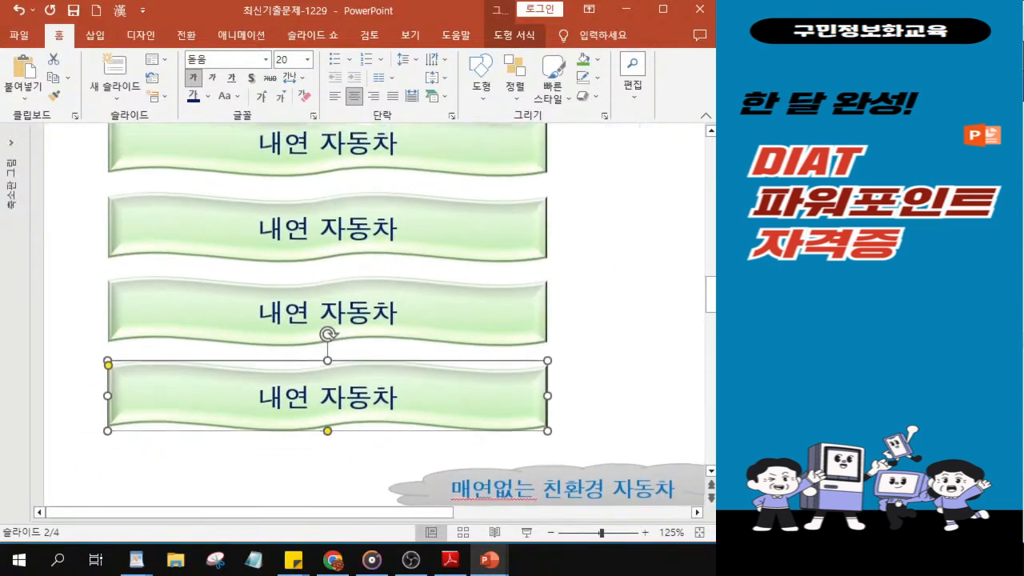
{"action": "left_click", "coordinate": [251, 231]}
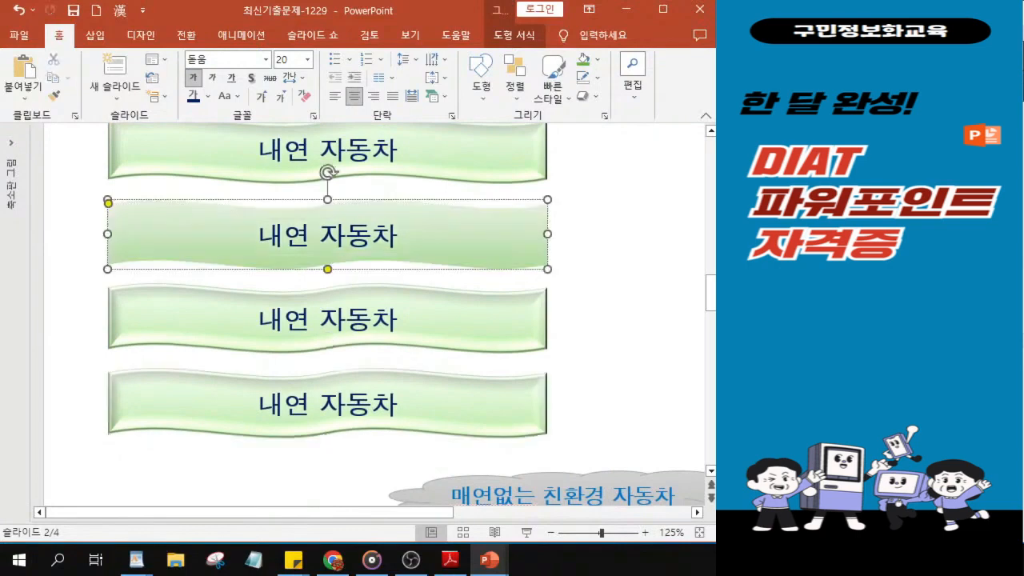
{"action": "mouse_move", "coordinate": [251, 232]}
{"action": "left_mouse_down"}
{"action": "mouse_move", "coordinate": [264, 232]}
{"action": "mouse_move", "coordinate": [253, 232]}
{"action": "left_mouse_up"}
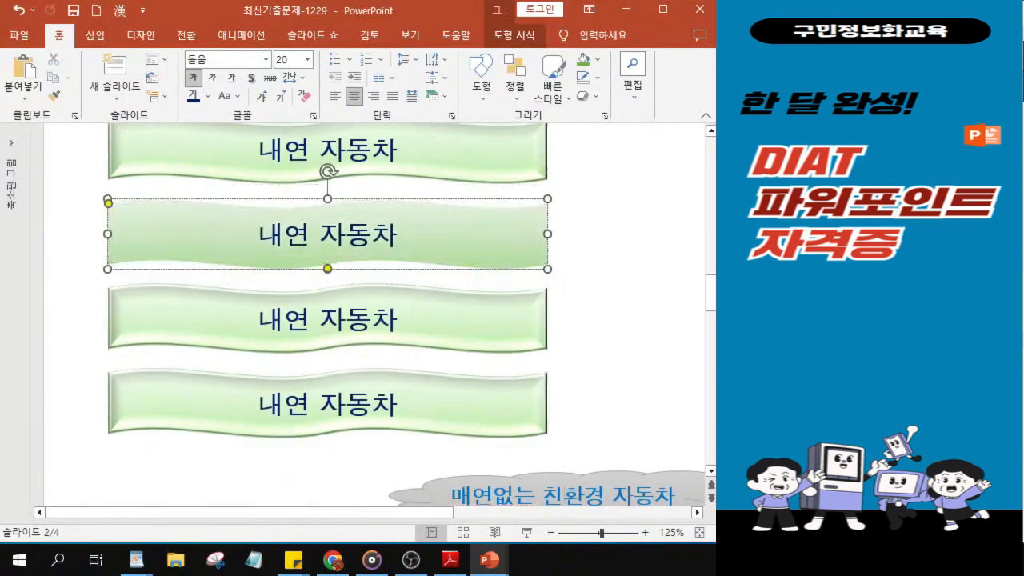
{"action": "key", "text": "ctrl+z"}
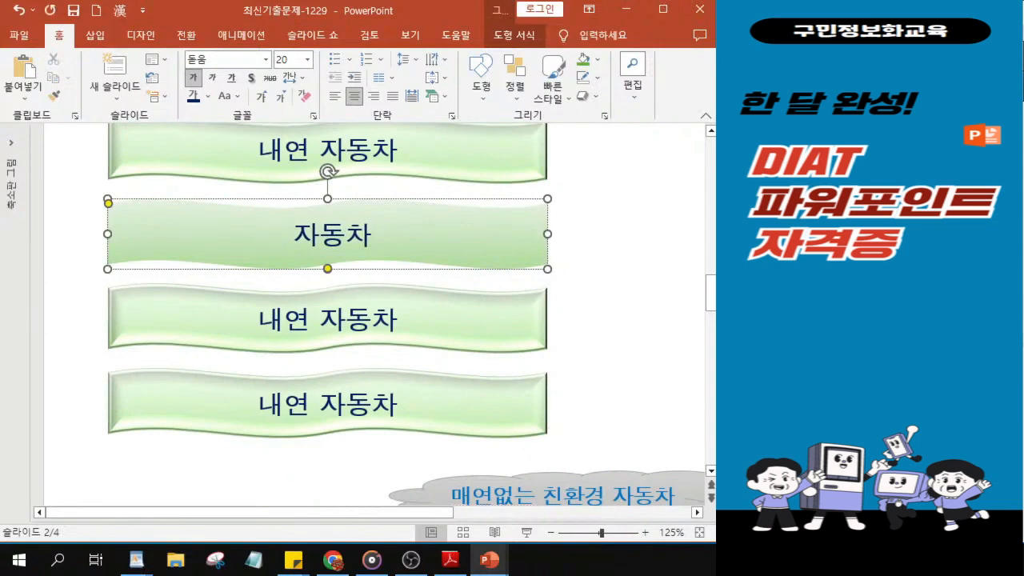
{"action": "type", "text": "하이 "}
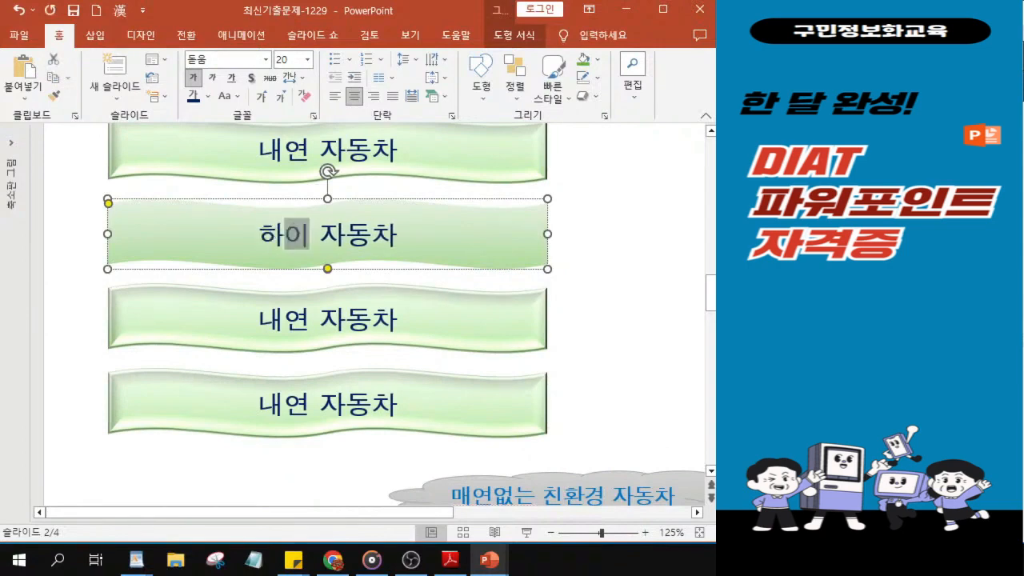
{"action": "type", "text": "브리드"}
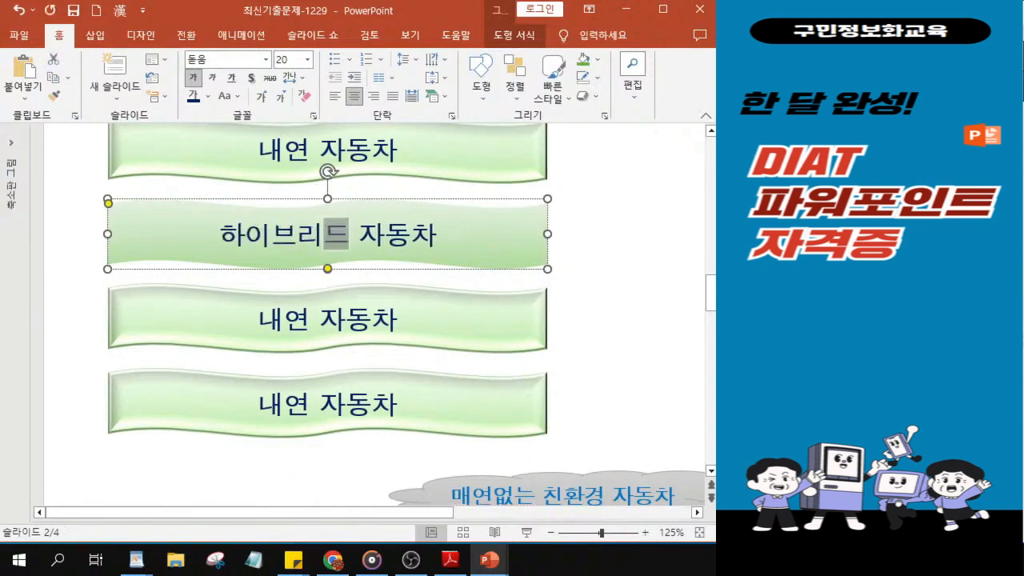
- Change the text of the third wave shape in the column to "플러그인 하이브리드 자동차"
{"action": "left_click", "coordinate": [271, 349]}
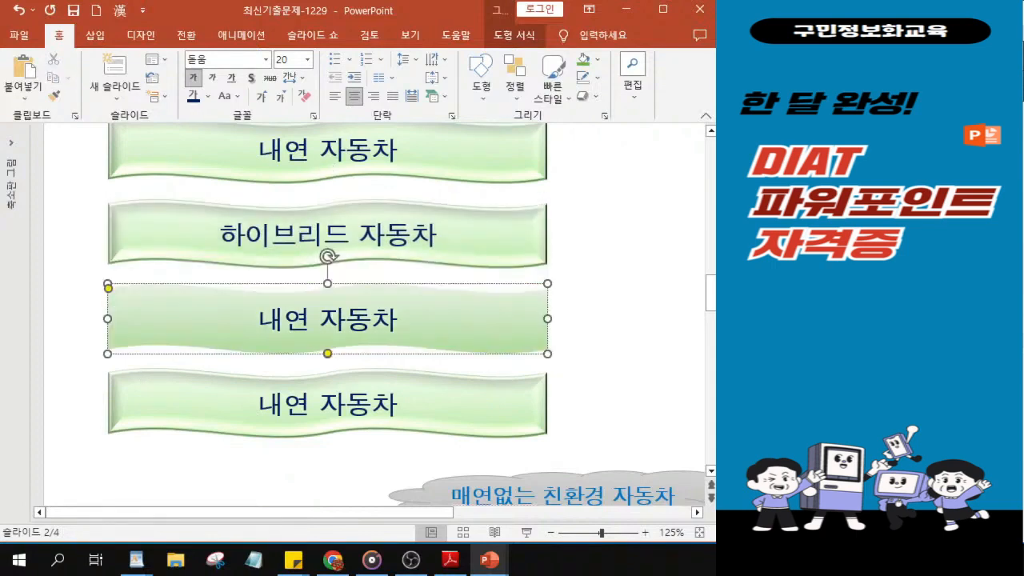
{"action": "key", "text": "Delete"}
{"action": "key", "text": "Delete"}
{"action": "key", "text": "Delete"}
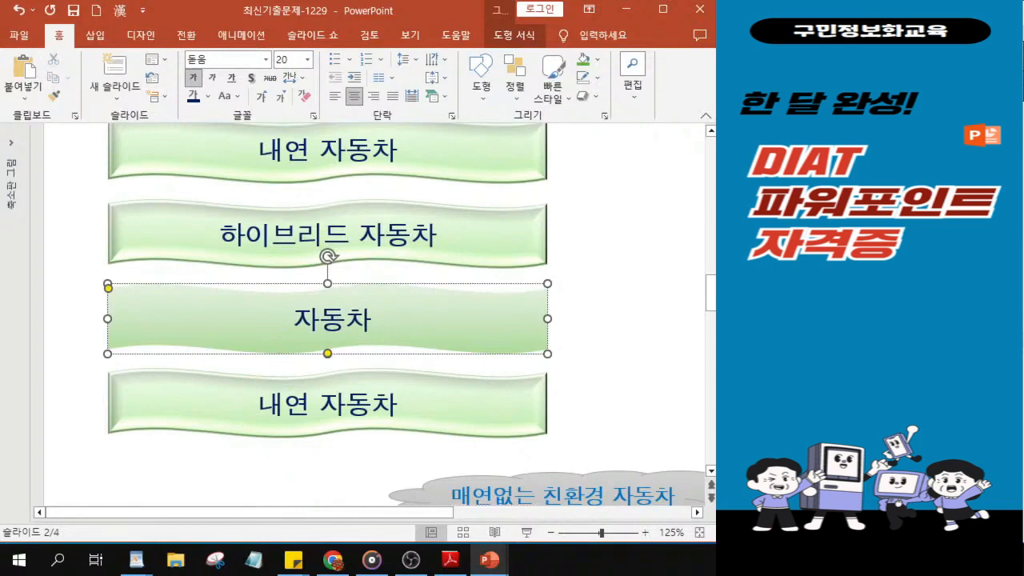
{"action": "type", "text": "플러그인"}
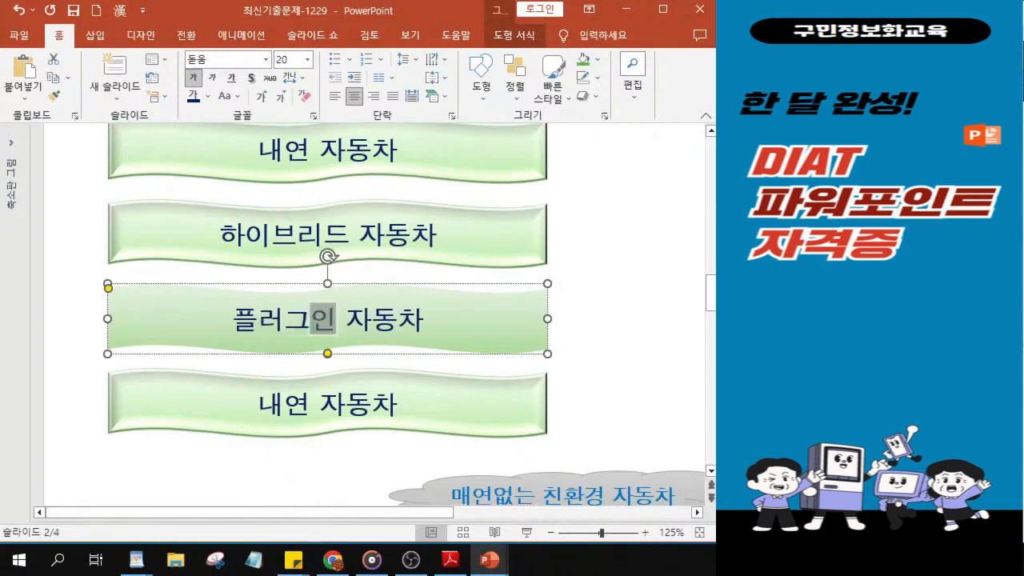
{"action": "type", "text": " 하이브리"}
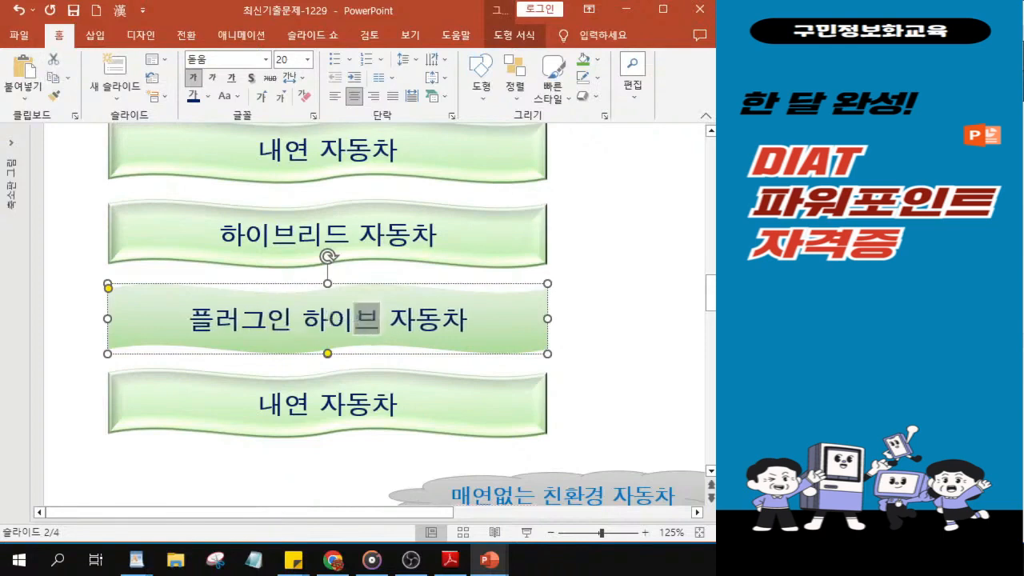
{"action": "type", "text": "드"}
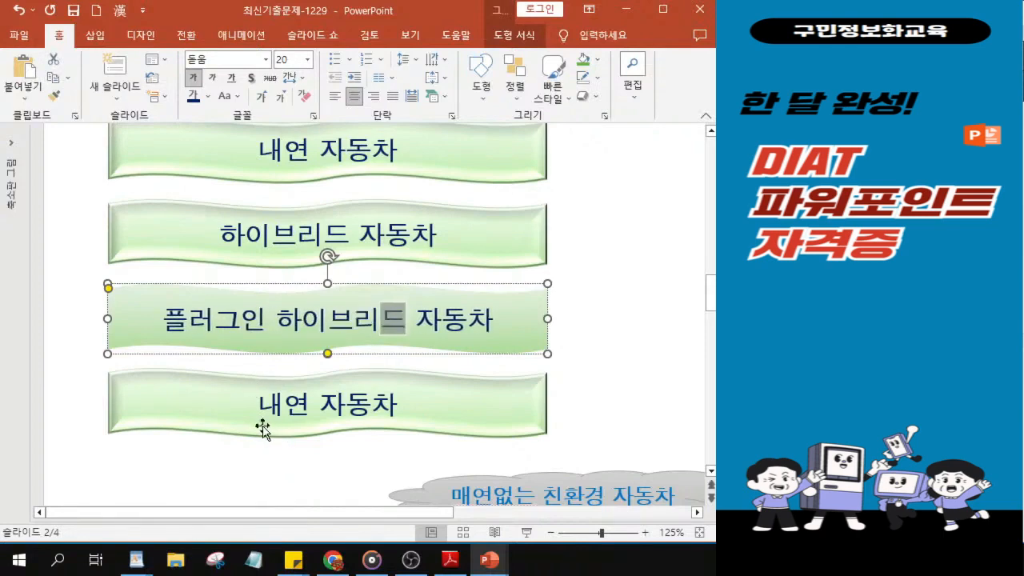
- Change the text of the fourth wave shape in the column to "전기 자동차"
{"action": "left_click", "coordinate": [328, 404]}
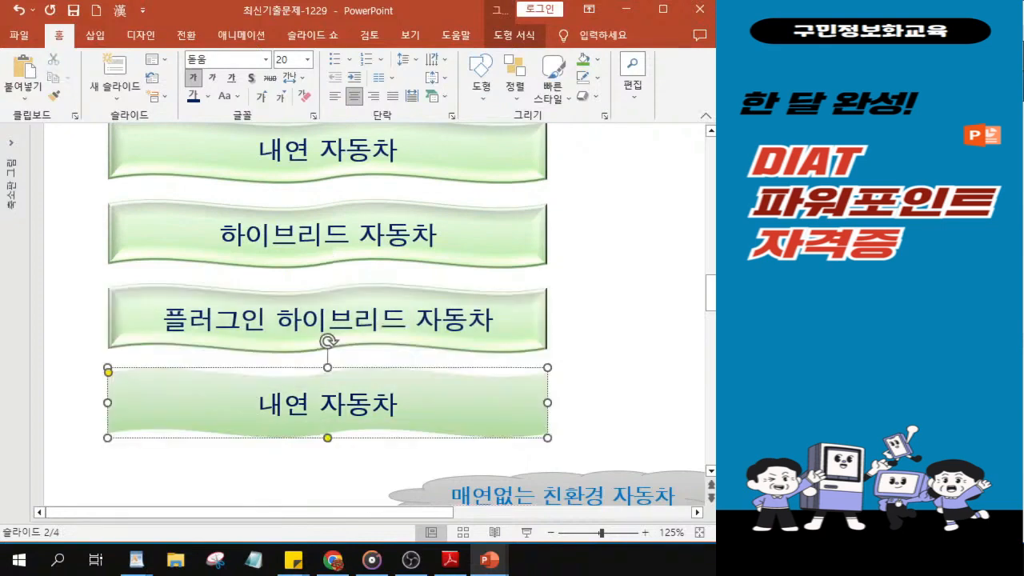
{"action": "key", "text": "BackSpace"}
{"action": "key", "text": "BackSpace"}
{"action": "key", "text": "BackSpace"}
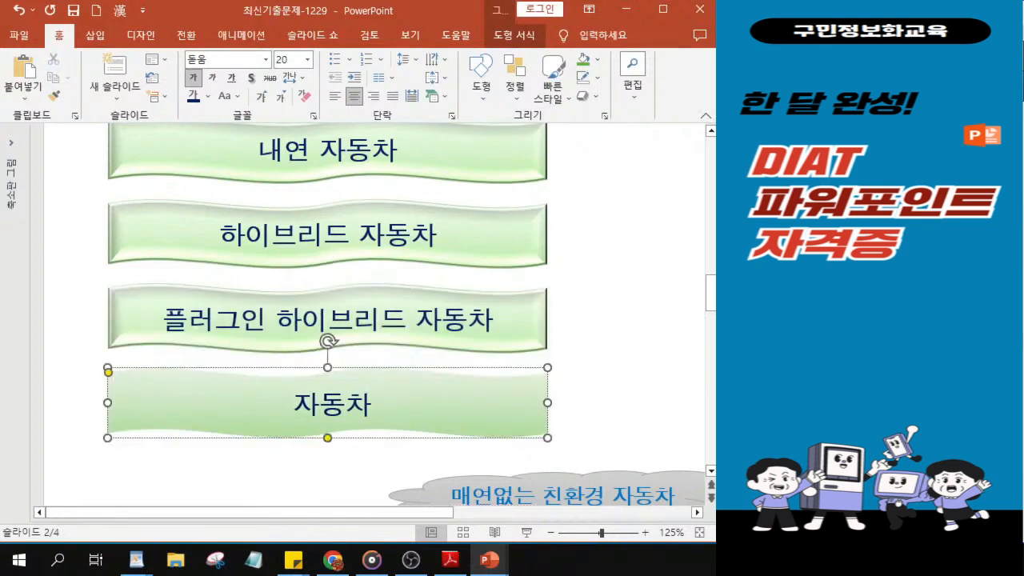
{"action": "type", "text": "전기"}
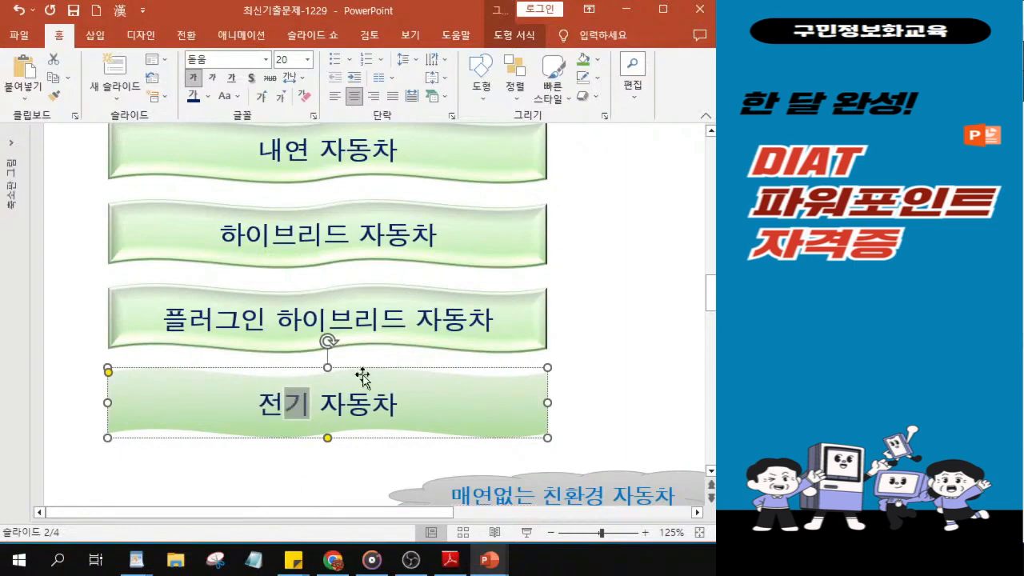
{"action": "scroll", "coordinate": [300, 312], "scroll_direction": "up", "scroll_amount": 2, "text": "ctrl"}
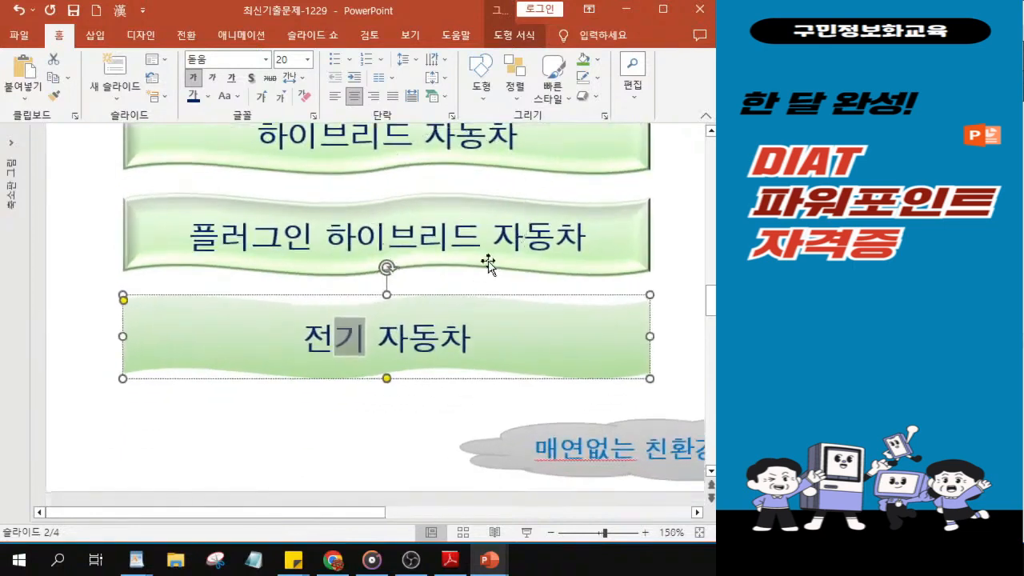
{"action": "scroll", "coordinate": [488, 262], "scroll_direction": "up", "scroll_amount": 3}
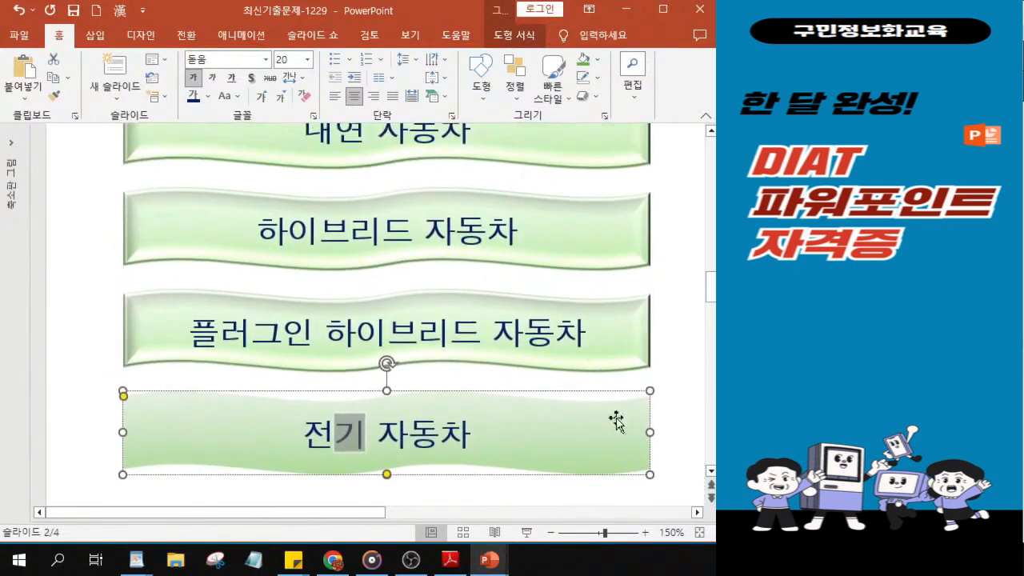
{"action": "key", "text": "Right"}
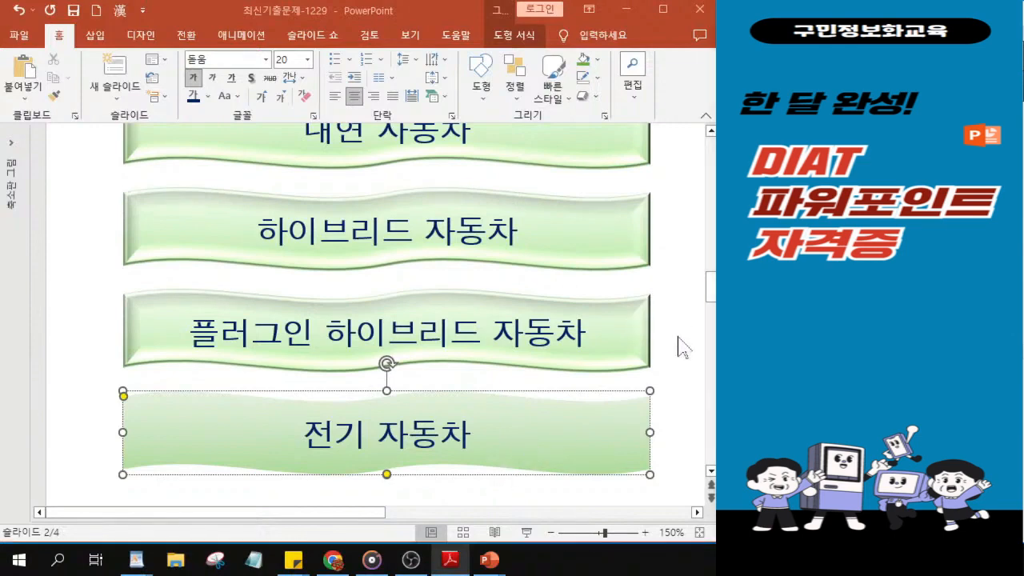
- Draw a small go-to-end action button on the slide, just below the right end of the title banner
{"action": "scroll", "coordinate": [592, 325], "scroll_direction": "down", "scroll_amount": 8, "text": "ctrl"}
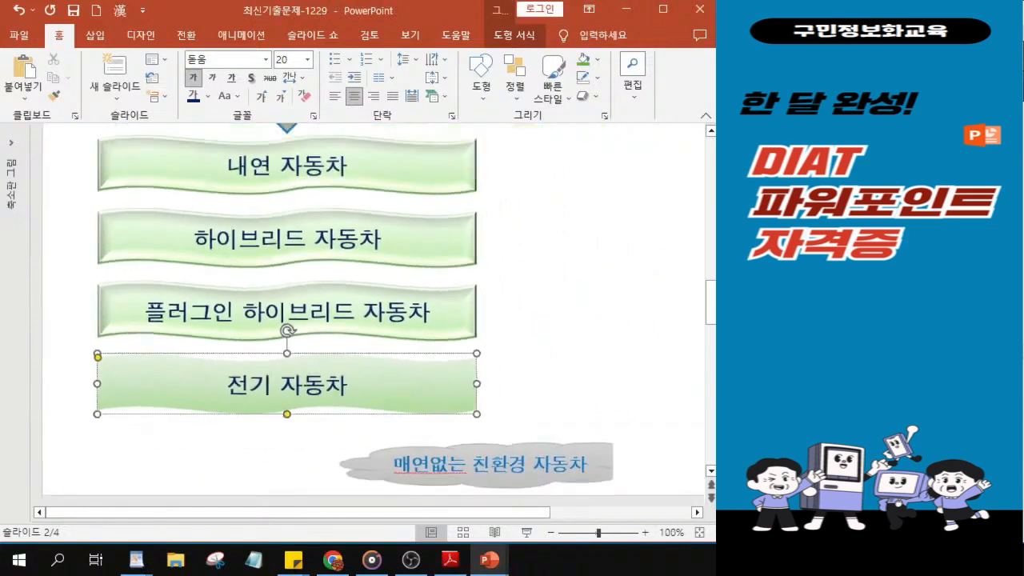
{"action": "left_click", "coordinate": [626, 217]}
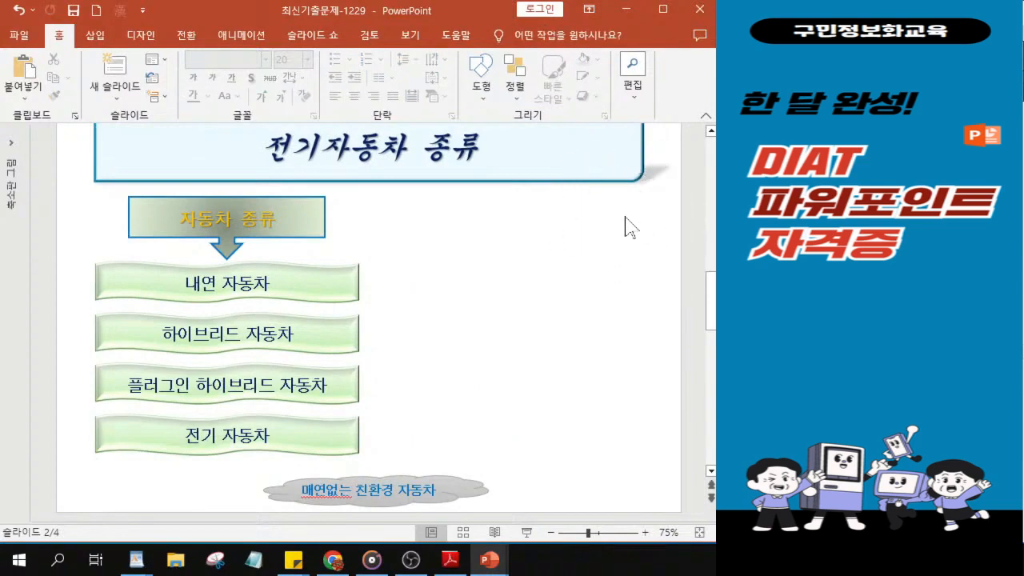
{"action": "left_click", "coordinate": [480, 96]}
{"action": "left_click", "coordinate": [481, 88]}
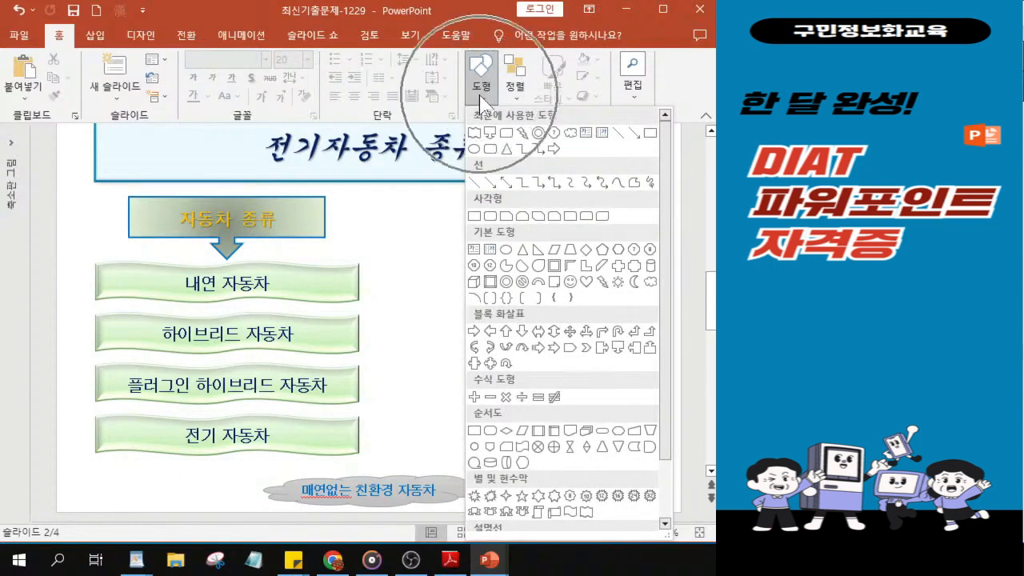
{"action": "left_click_drag", "start_coordinate": [667, 328], "coordinate": [666, 424]}
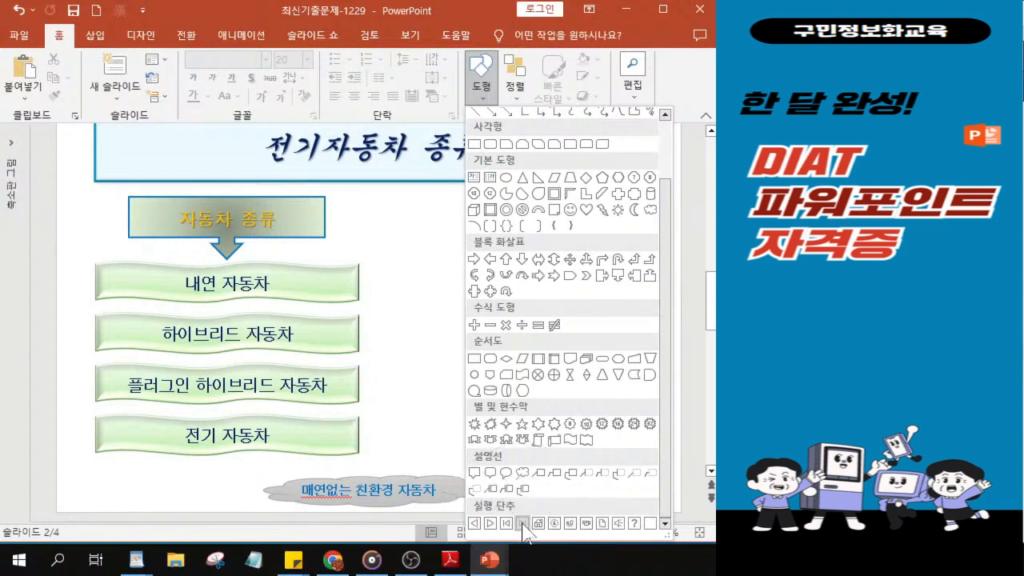
{"action": "left_click", "coordinate": [522, 525]}
{"action": "left_click", "coordinate": [523, 525]}
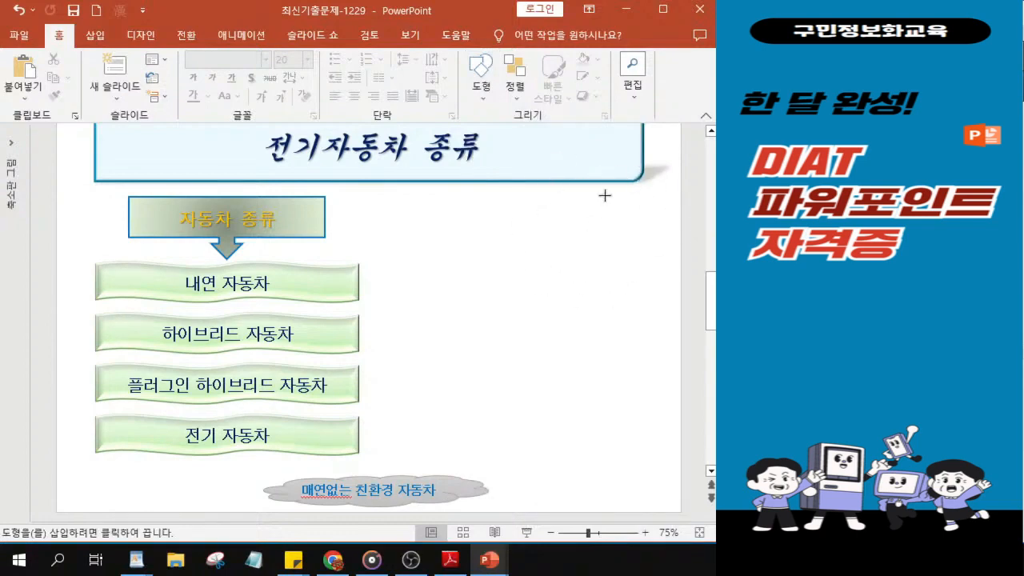
{"action": "left_click_drag", "start_coordinate": [619, 211], "coordinate": [648, 220]}
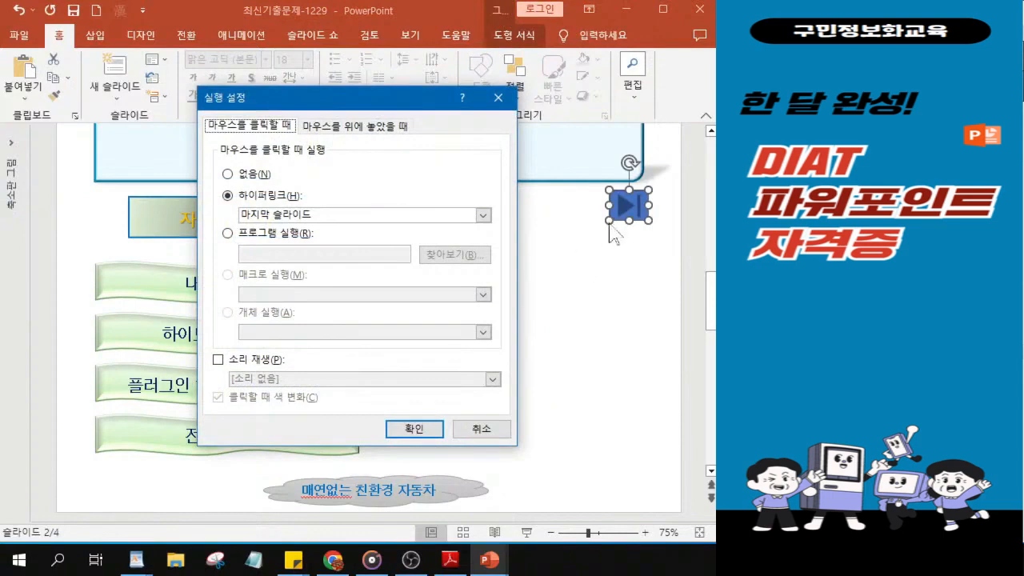
- Accept the action button's on-click hyperlink to 마지막 슬라이드 (last slide)
{"action": "key", "text": "alt+Tab"}
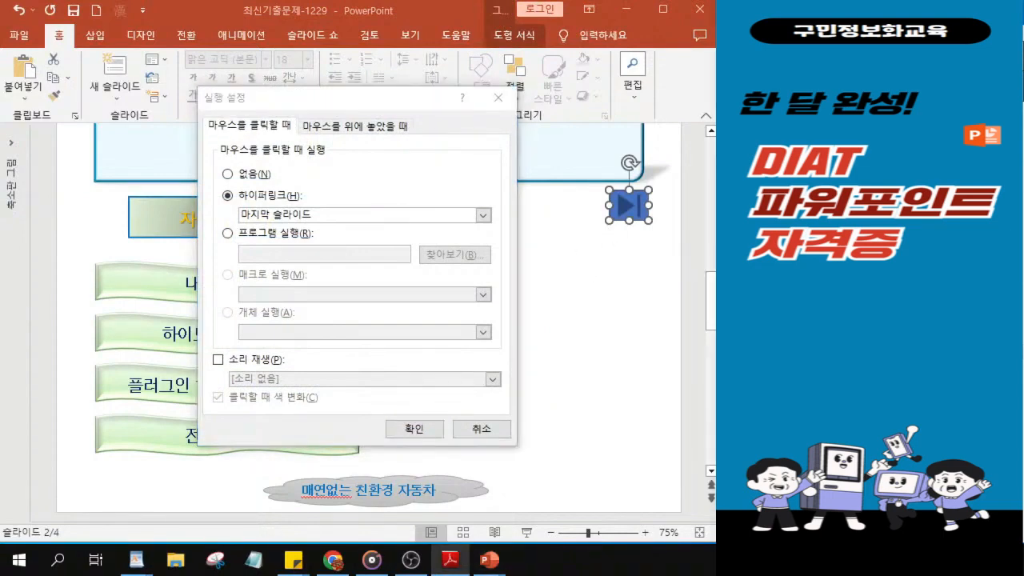
{"action": "key", "text": "ctrl"}
{"action": "key", "text": "ctrl"}
{"action": "key", "text": "ctrl"}
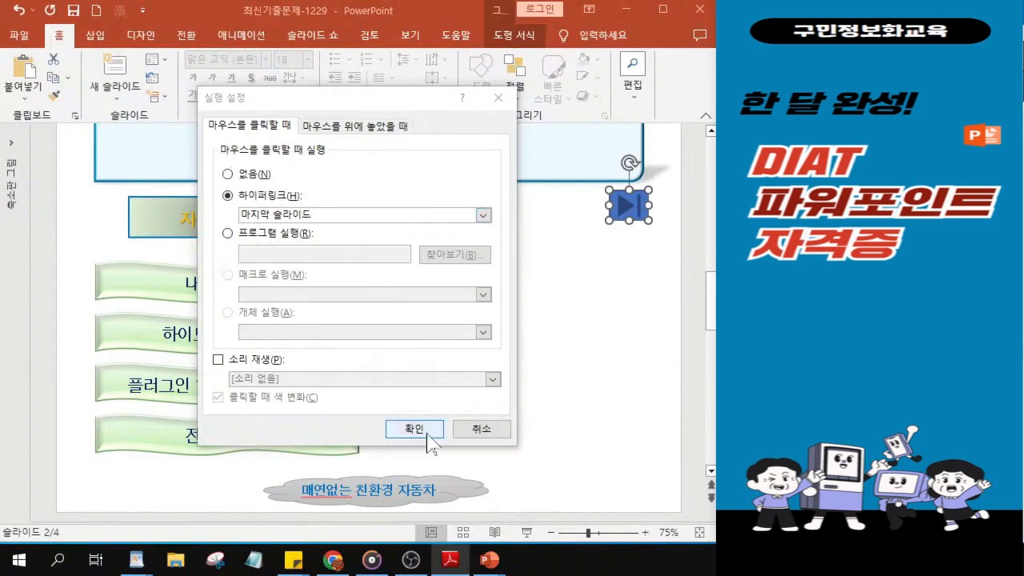
{"action": "key", "text": "ctrl"}
{"action": "key", "text": "ctrl"}
{"action": "key", "text": "ctrl"}
{"action": "key", "text": "ctrl"}
{"action": "key", "text": "ctrl"}
{"action": "left_click", "coordinate": [424, 432]}
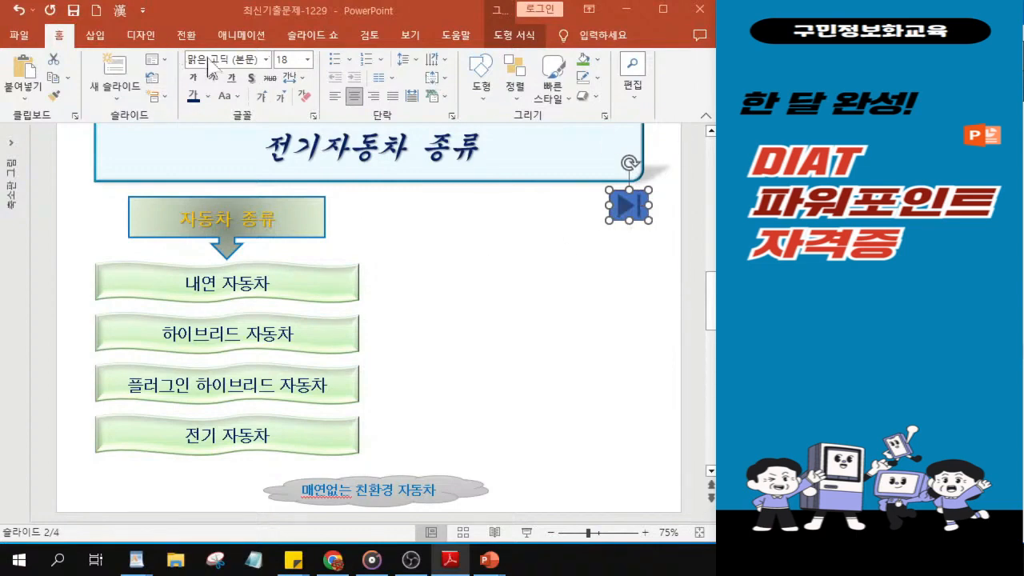
- Apply the shape style "미세 효과 - 황금색, 강조 4" to the action button
{"action": "left_click", "coordinate": [506, 37]}
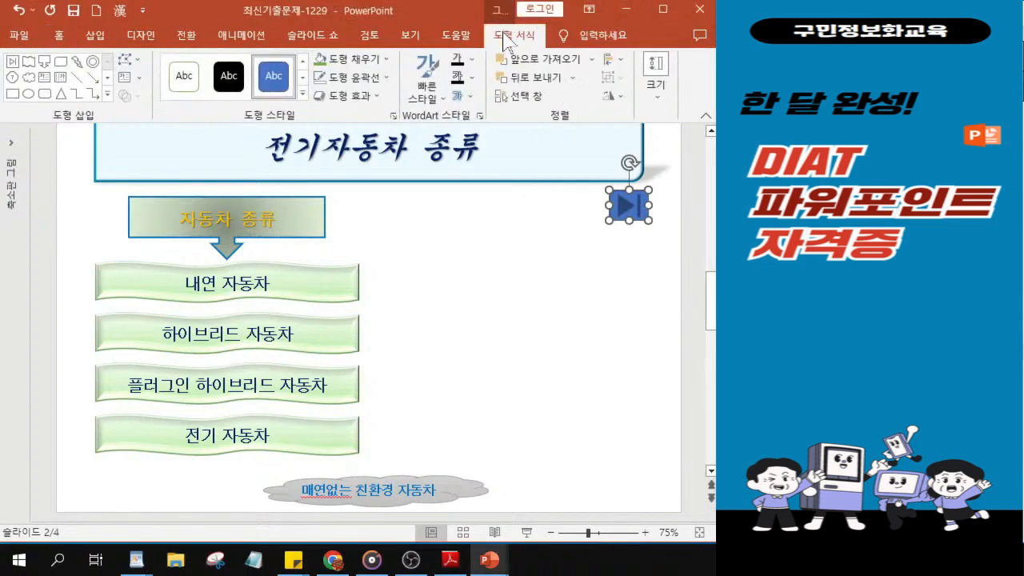
{"action": "left_click", "coordinate": [302, 95]}
{"action": "left_click", "coordinate": [303, 95]}
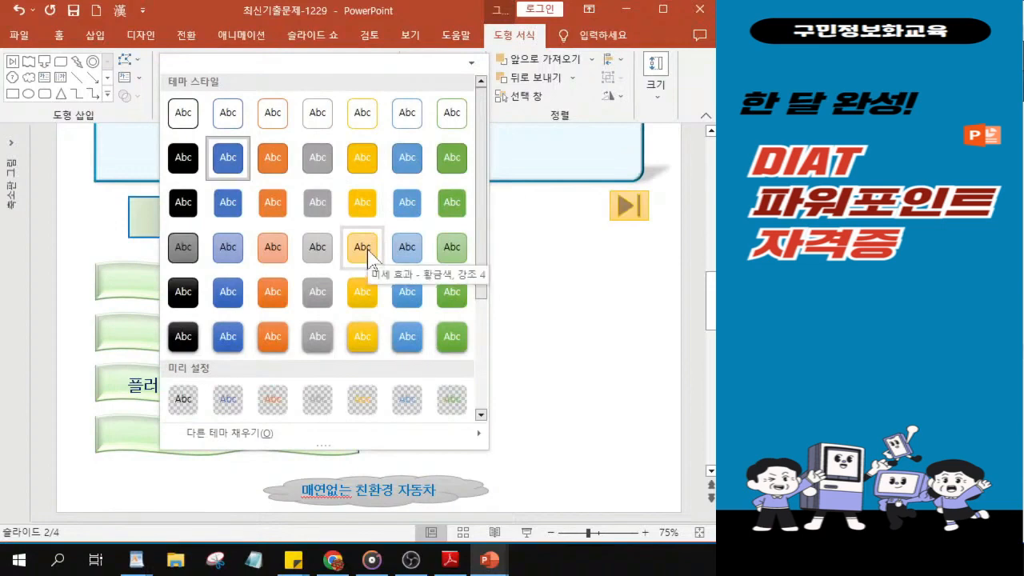
{"action": "left_click", "coordinate": [361, 256]}
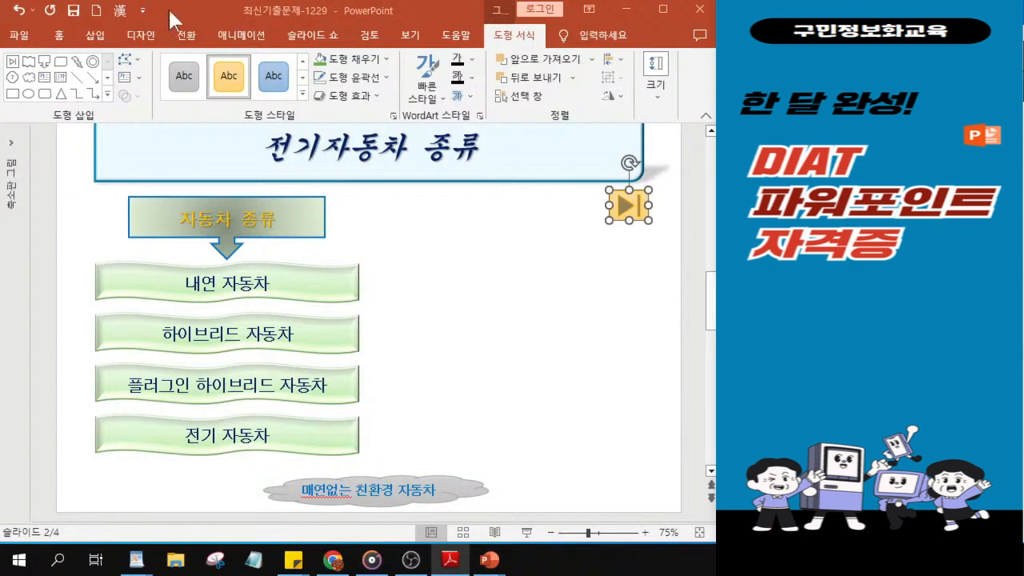
- Insert a 방사 주기형 (radial cycle) SmartArt graphic and shrink it from its lower-left corner, away from the wave shapes
{"action": "left_click", "coordinate": [95, 37]}
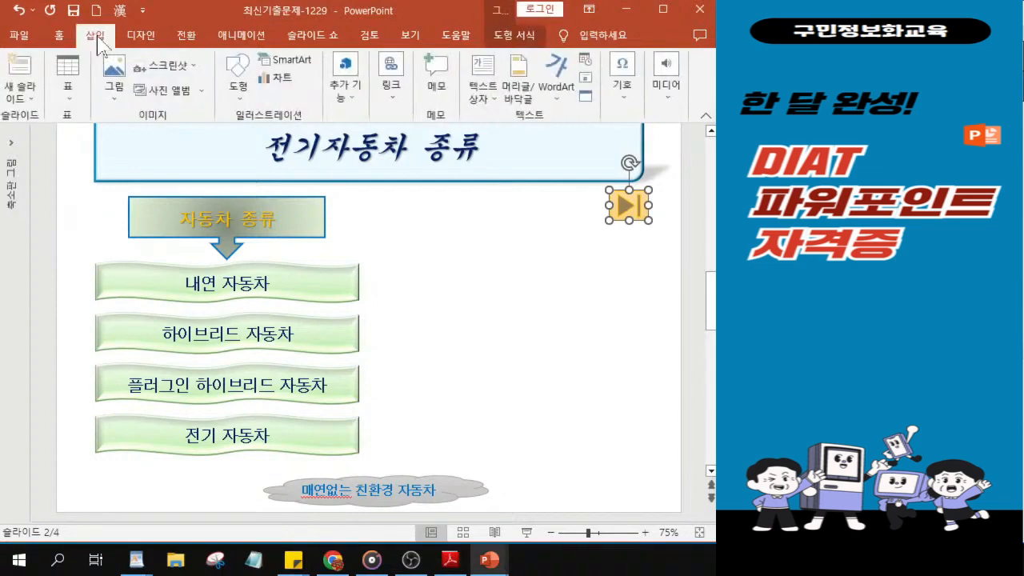
{"action": "left_click", "coordinate": [280, 69]}
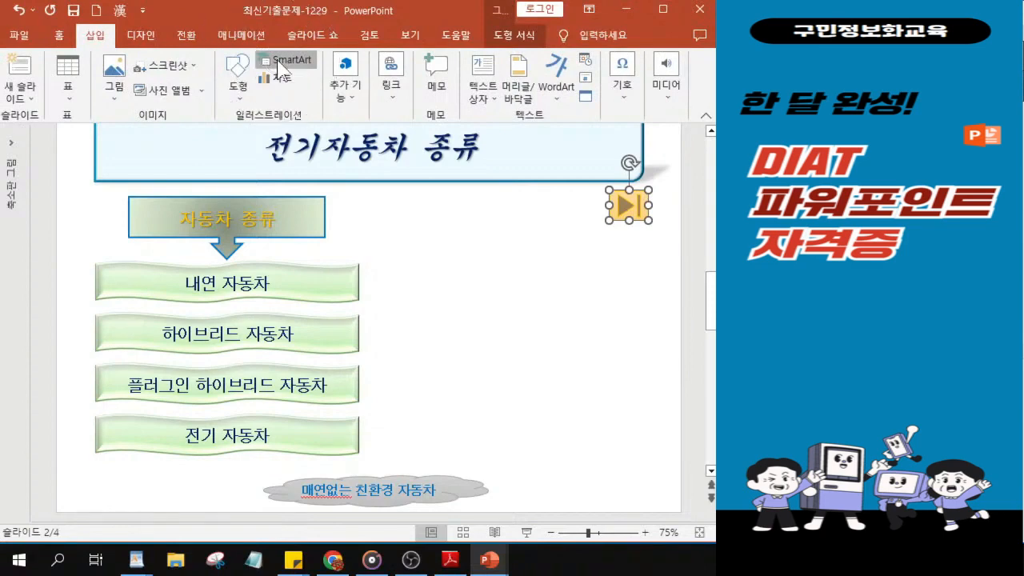
{"action": "left_click", "coordinate": [280, 69]}
{"action": "left_click", "coordinate": [280, 68]}
{"action": "left_click", "coordinate": [280, 69]}
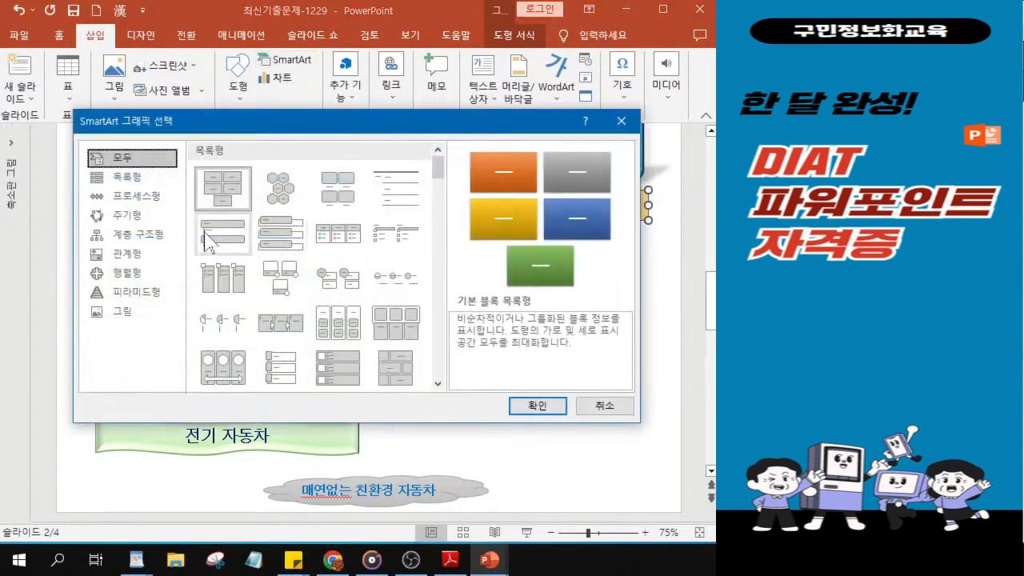
{"action": "left_click", "coordinate": [130, 220]}
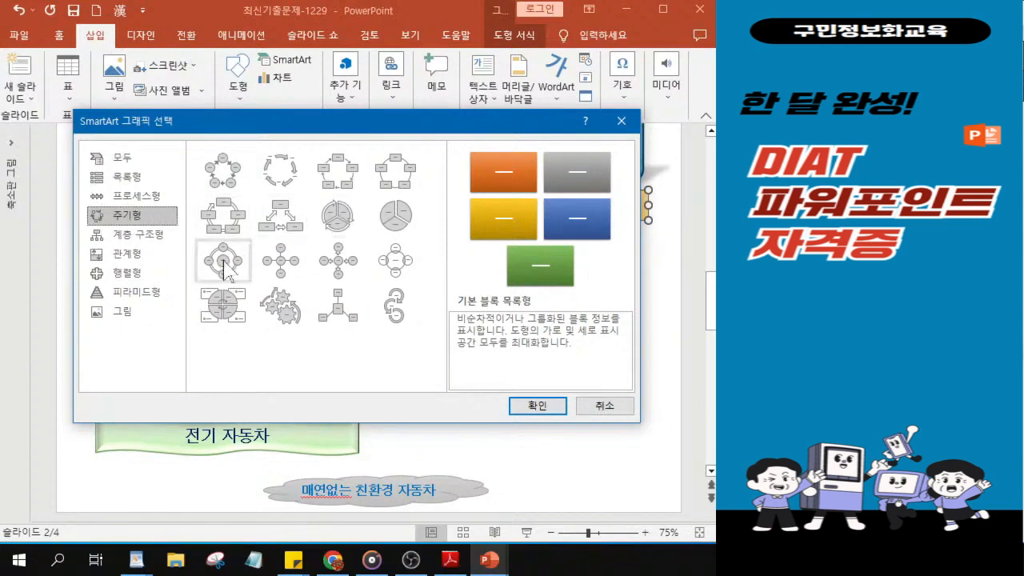
{"action": "left_click", "coordinate": [221, 272]}
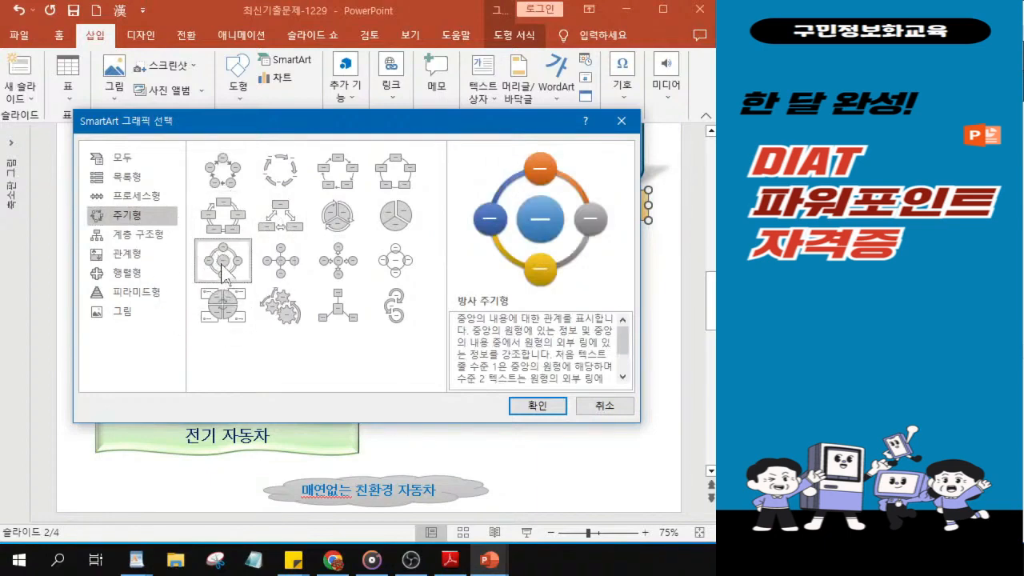
{"action": "left_click", "coordinate": [221, 266]}
{"action": "left_click", "coordinate": [221, 267]}
{"action": "left_click", "coordinate": [221, 266]}
{"action": "left_click", "coordinate": [221, 266]}
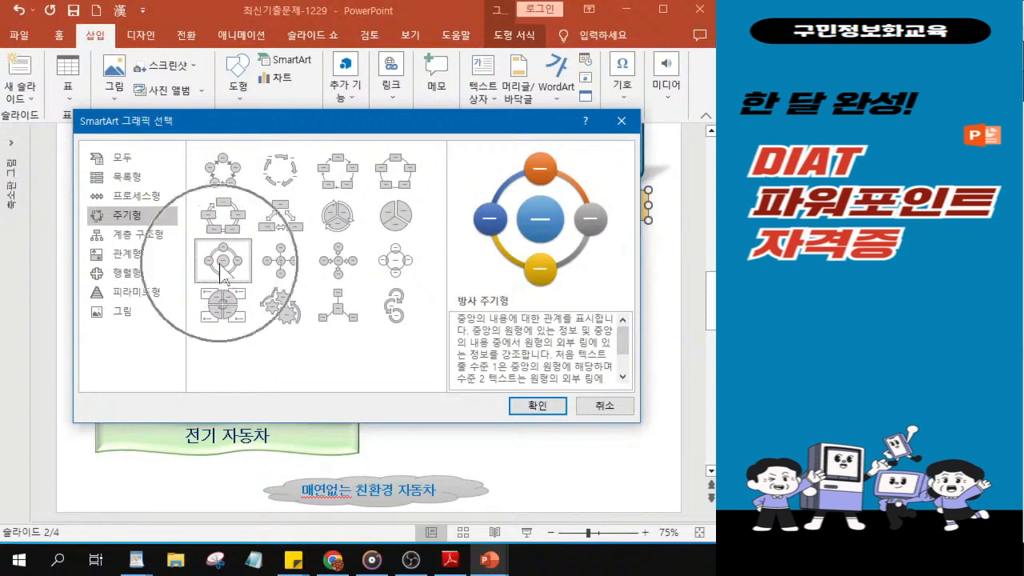
{"action": "left_click", "coordinate": [222, 266]}
{"action": "left_click", "coordinate": [222, 266]}
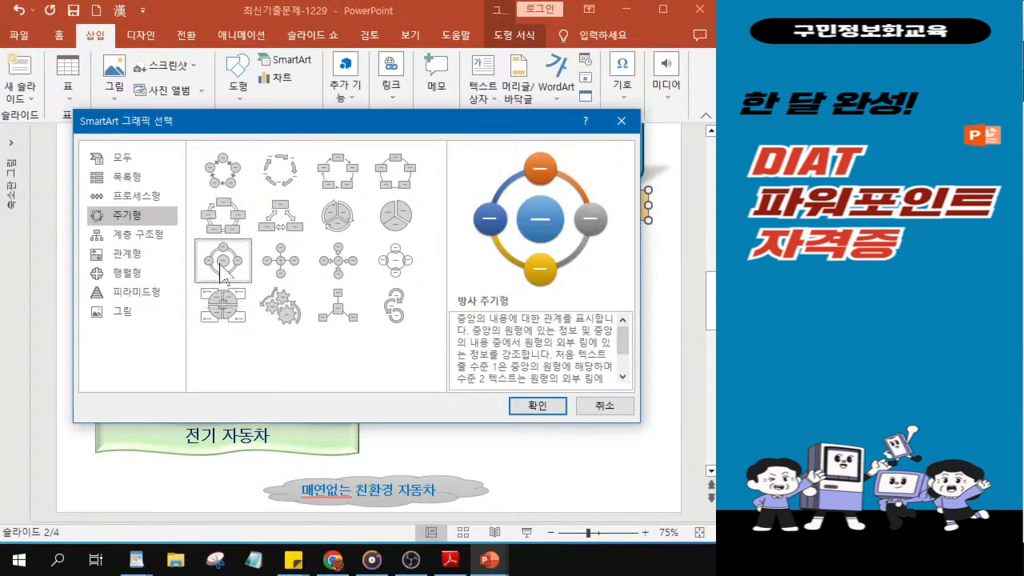
{"action": "left_click", "coordinate": [546, 410]}
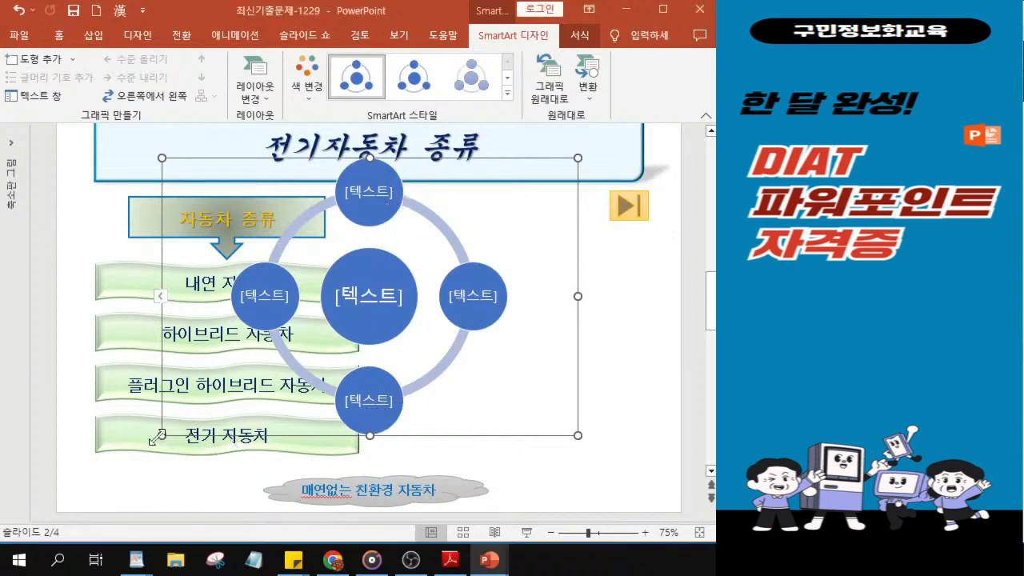
{"action": "left_click_drag", "start_coordinate": [157, 437], "coordinate": [332, 414]}
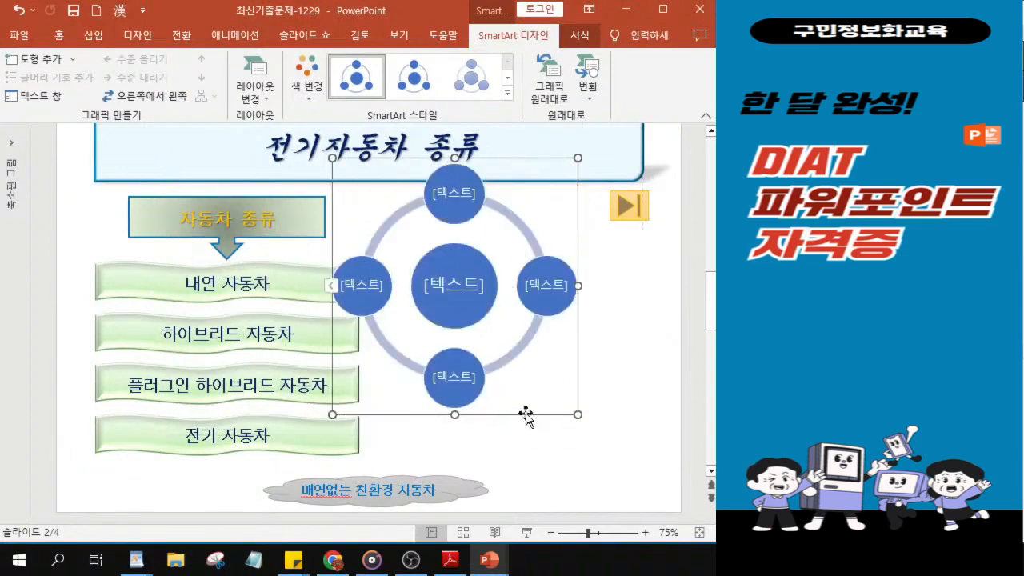
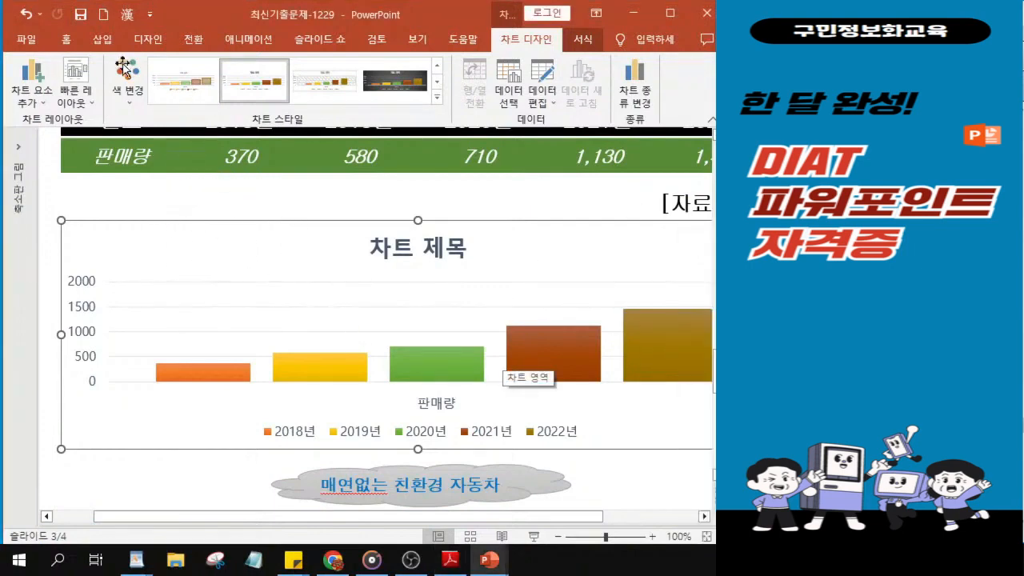
- Set all text in the sales chart on slide 3 to 굴림, 18 pt, bold
{"action": "left_click", "coordinate": [70, 42]}
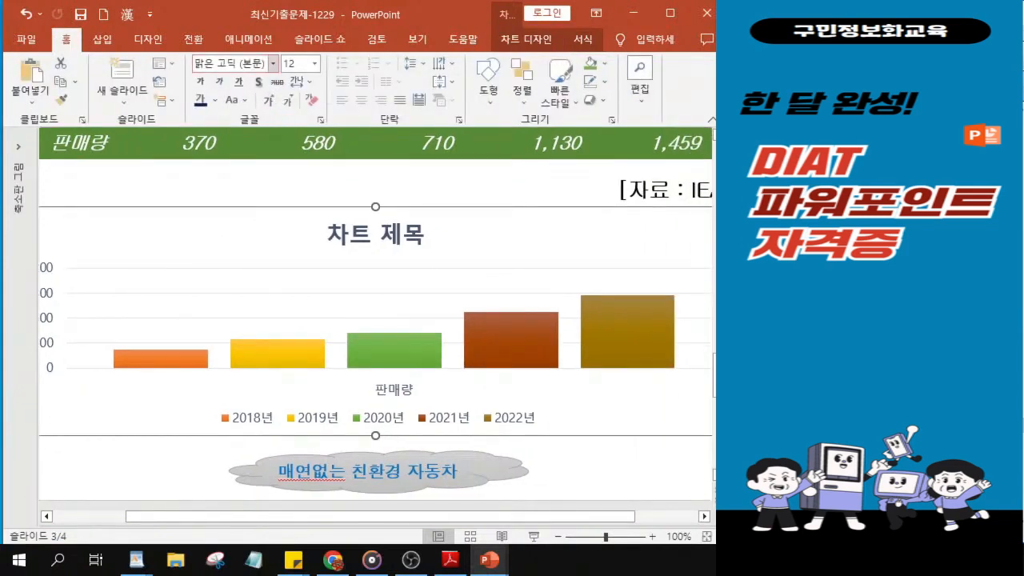
{"action": "left_click", "coordinate": [274, 64]}
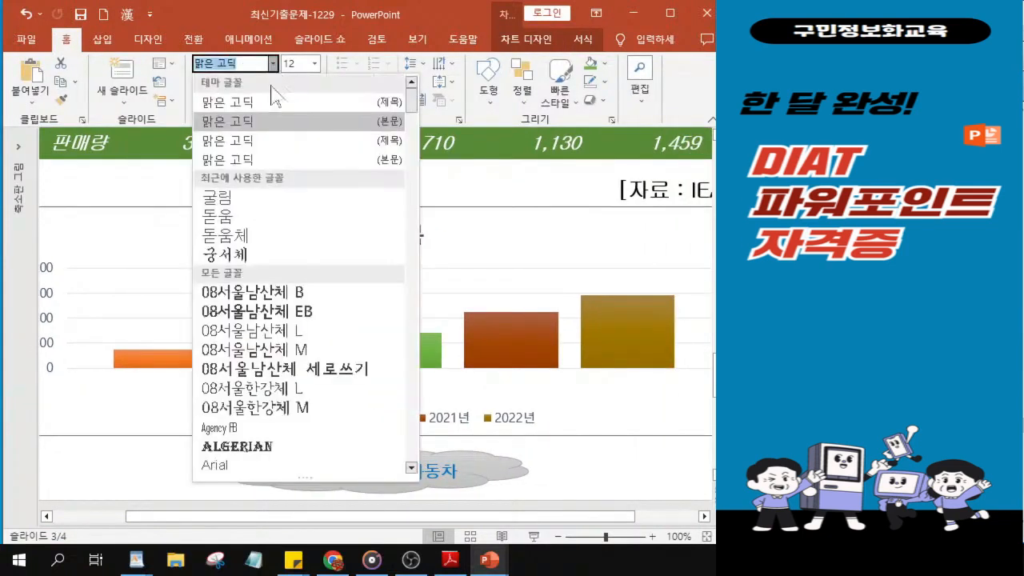
{"action": "left_click", "coordinate": [214, 199]}
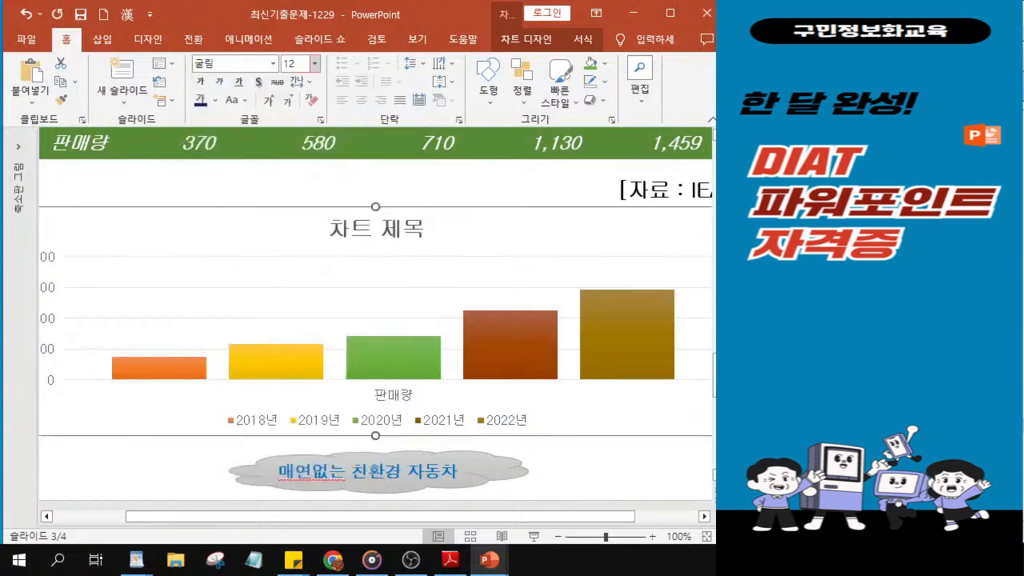
{"action": "left_click", "coordinate": [293, 64]}
{"action": "type", "text": "18"}
{"action": "key", "text": "Return"}
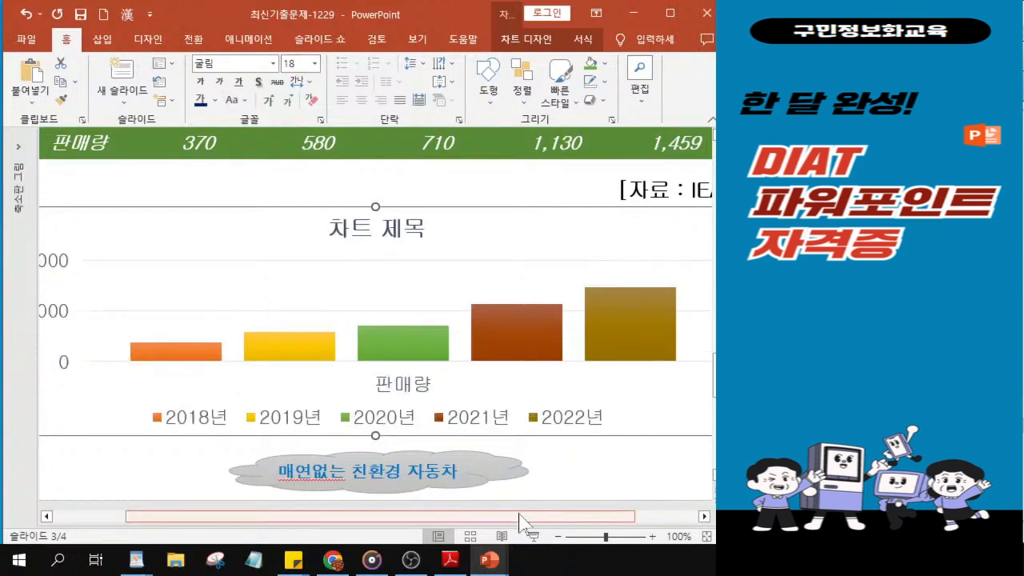
{"action": "left_click_drag", "start_coordinate": [518, 516], "coordinate": [478, 517]}
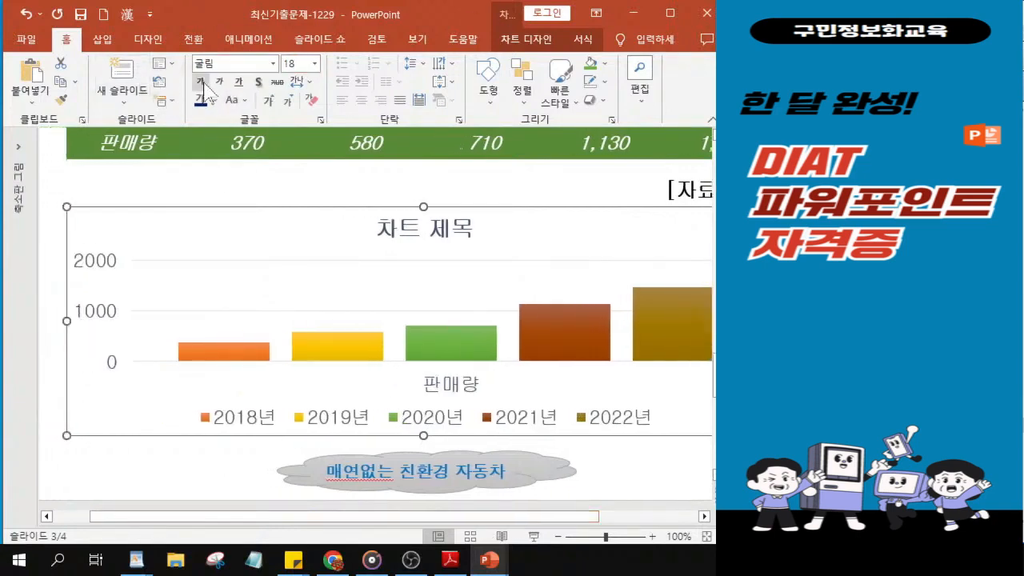
{"action": "left_click", "coordinate": [202, 83]}
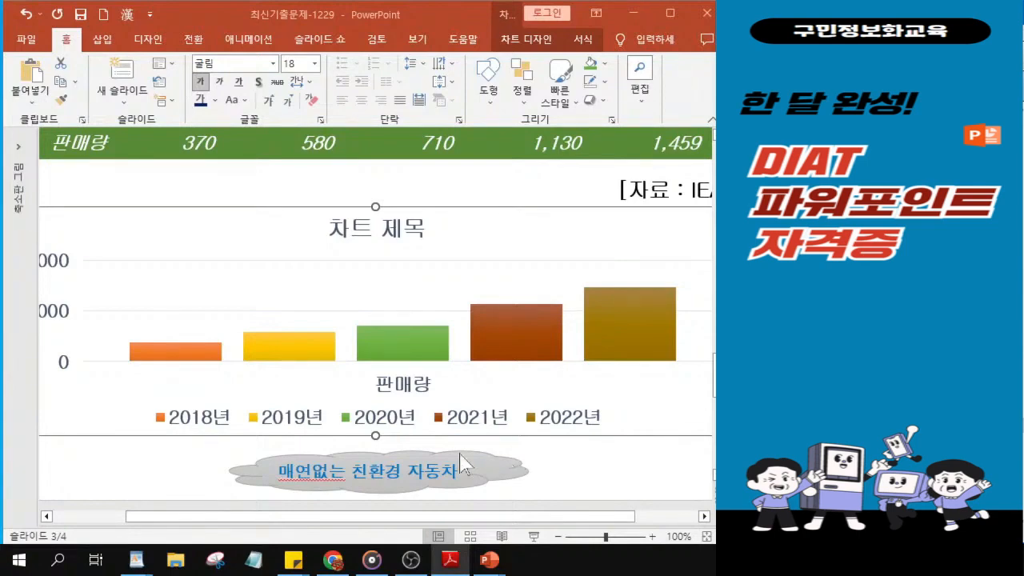
- Make the chart legend italic with a font size of 16 pt
{"action": "left_click", "coordinate": [336, 418]}
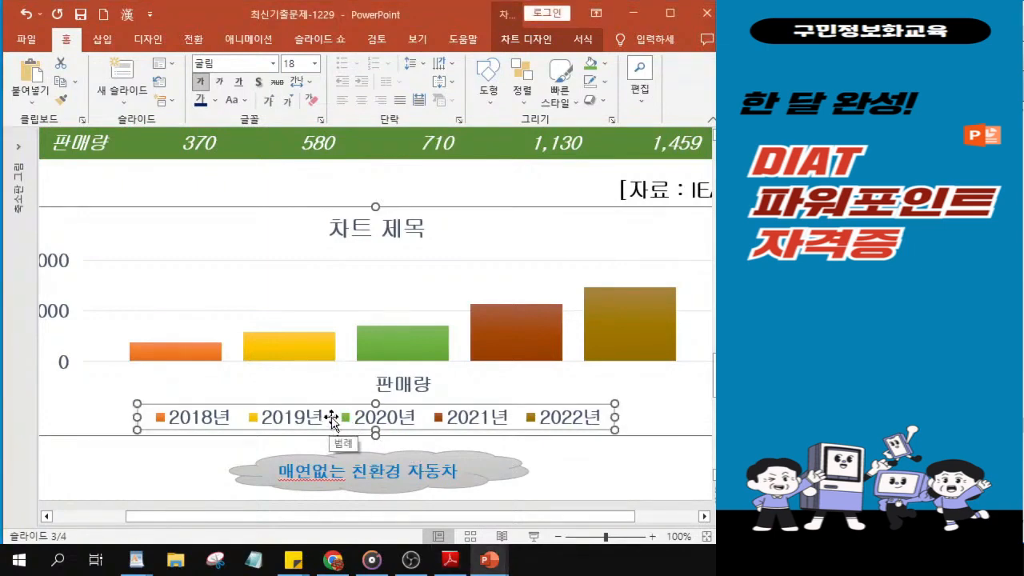
{"action": "left_click", "coordinate": [224, 88]}
{"action": "left_click", "coordinate": [295, 64]}
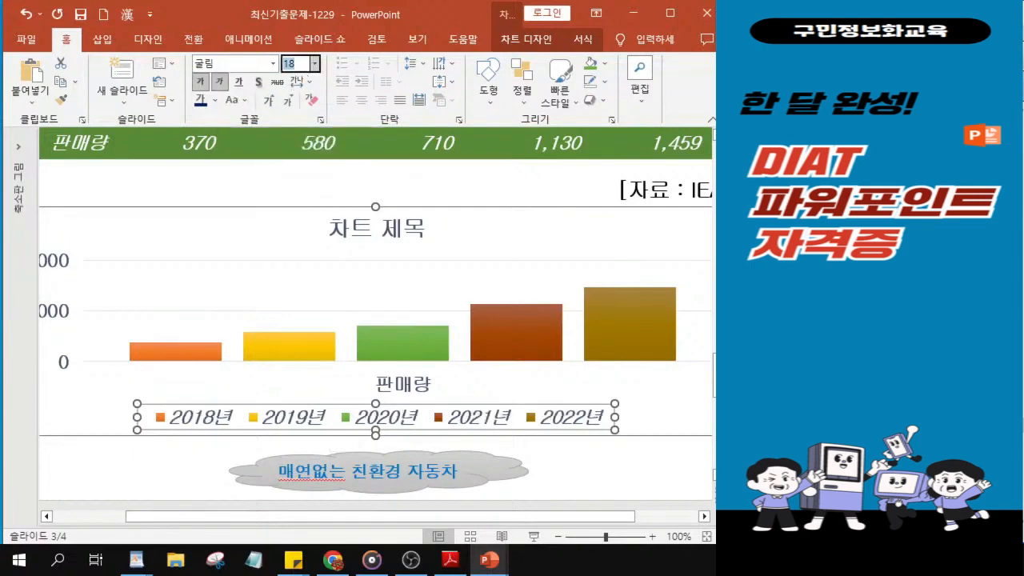
{"action": "type", "text": "16"}
{"action": "key", "text": "Return"}
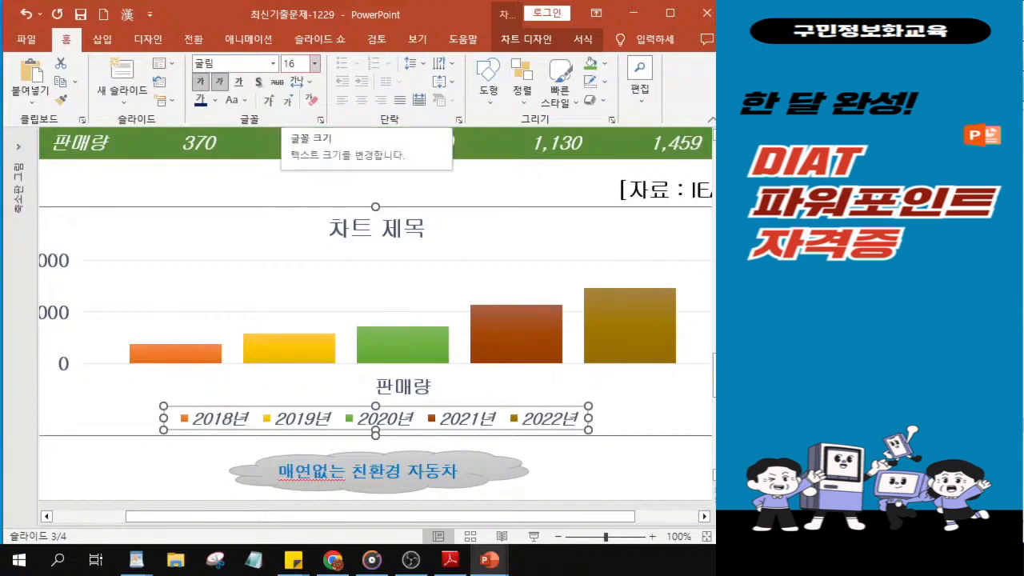
{"action": "left_click", "coordinate": [221, 83]}
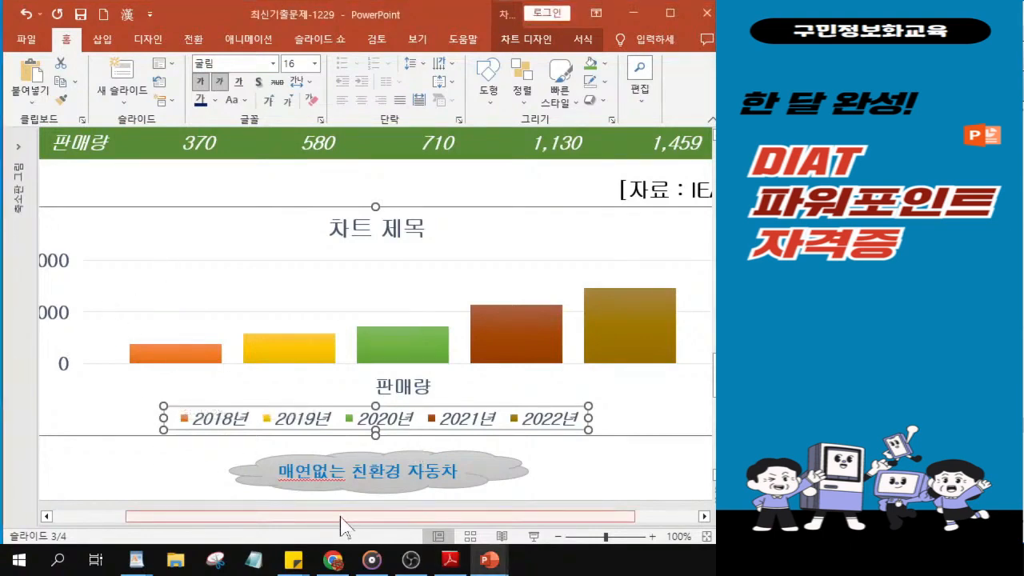
- Set the major unit of the chart's vertical axis to 500 and close the formatting options
{"action": "left_click_drag", "start_coordinate": [343, 528], "coordinate": [292, 528]}
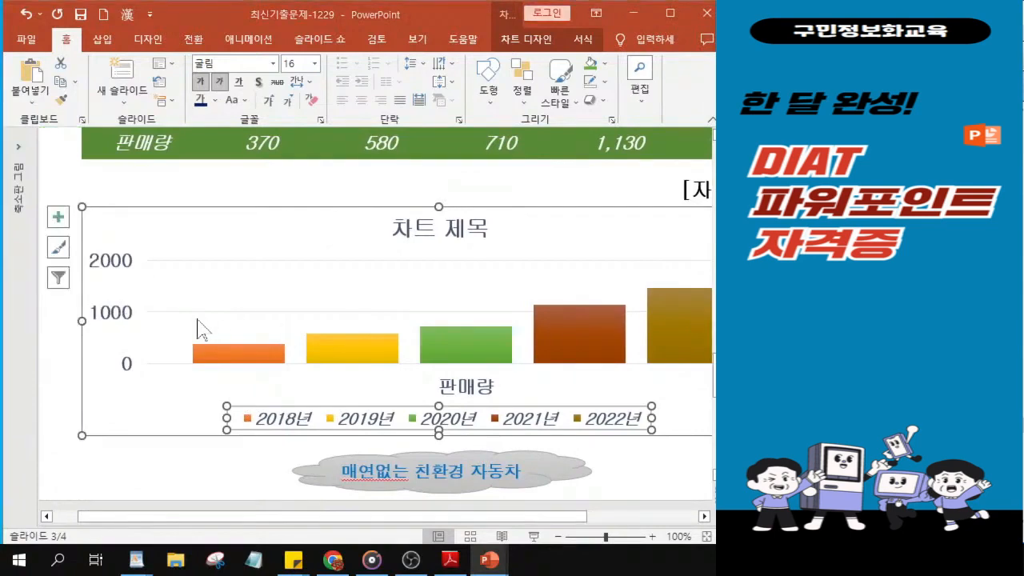
{"action": "left_click", "coordinate": [112, 321]}
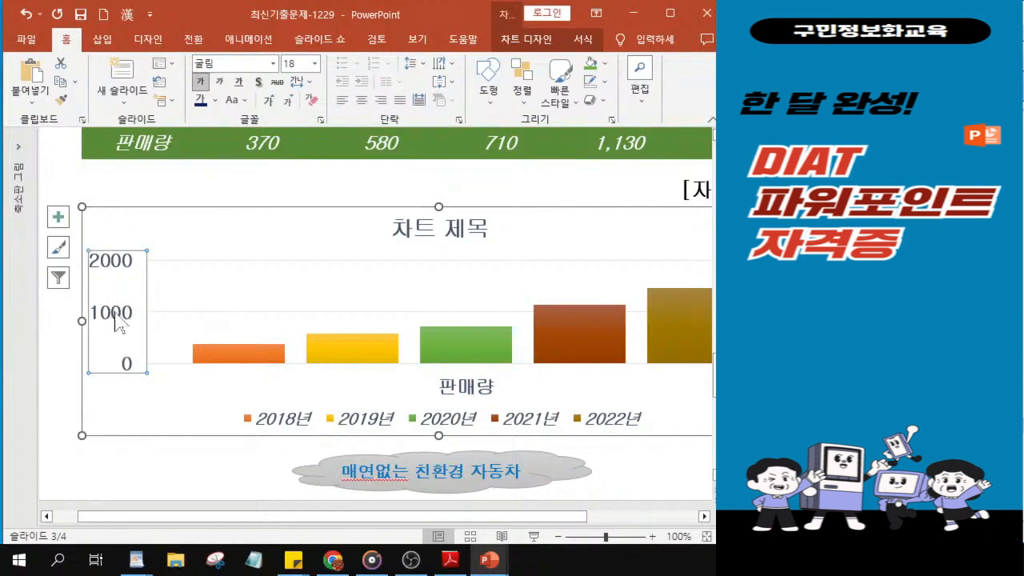
{"action": "double_click", "coordinate": [119, 320]}
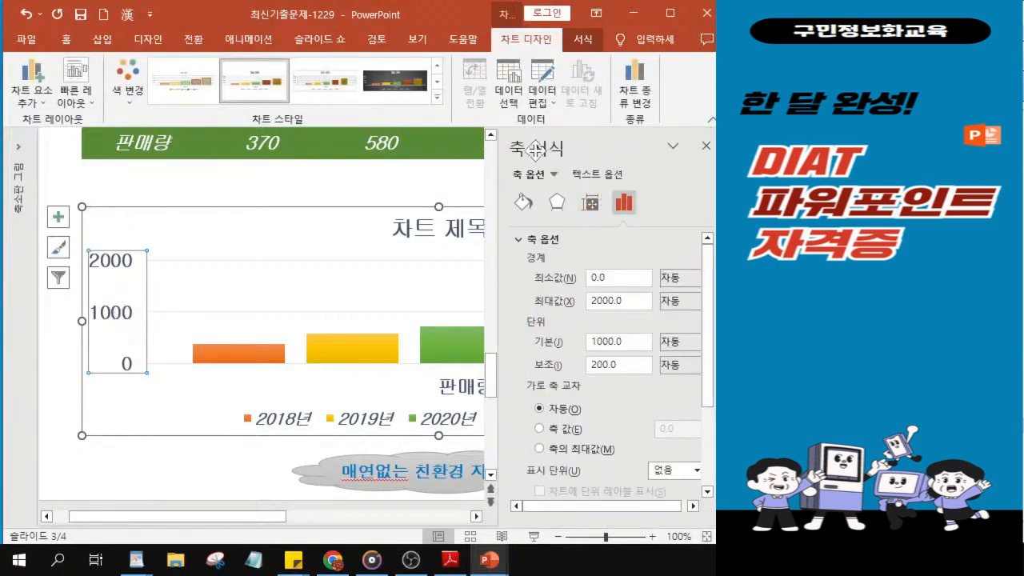
{"action": "left_click", "coordinate": [623, 342]}
{"action": "double_click", "coordinate": [618, 341]}
{"action": "type", "text": "500"}
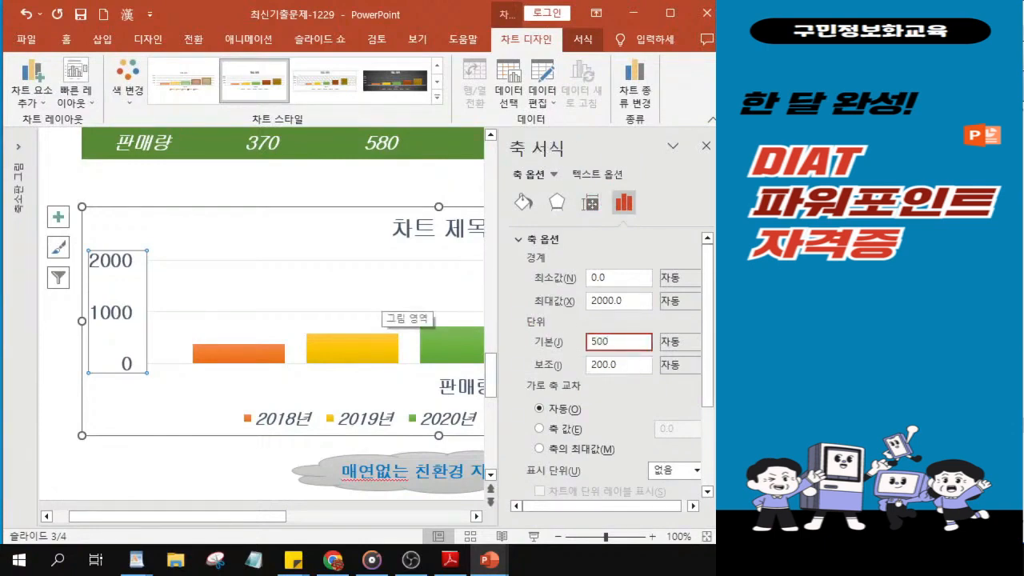
{"action": "key", "text": "Return"}
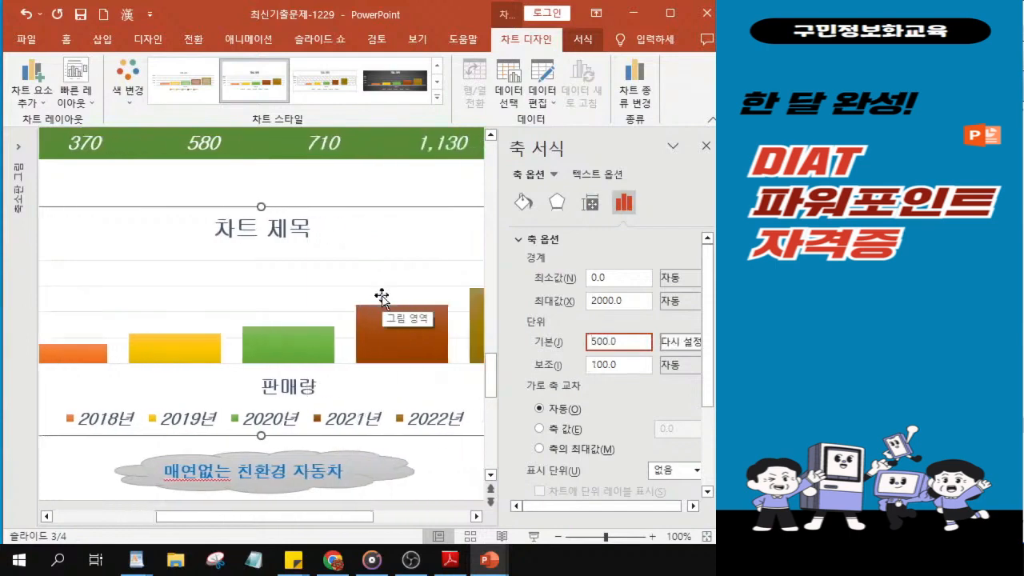
{"action": "left_click_drag", "start_coordinate": [366, 516], "coordinate": [269, 516]}
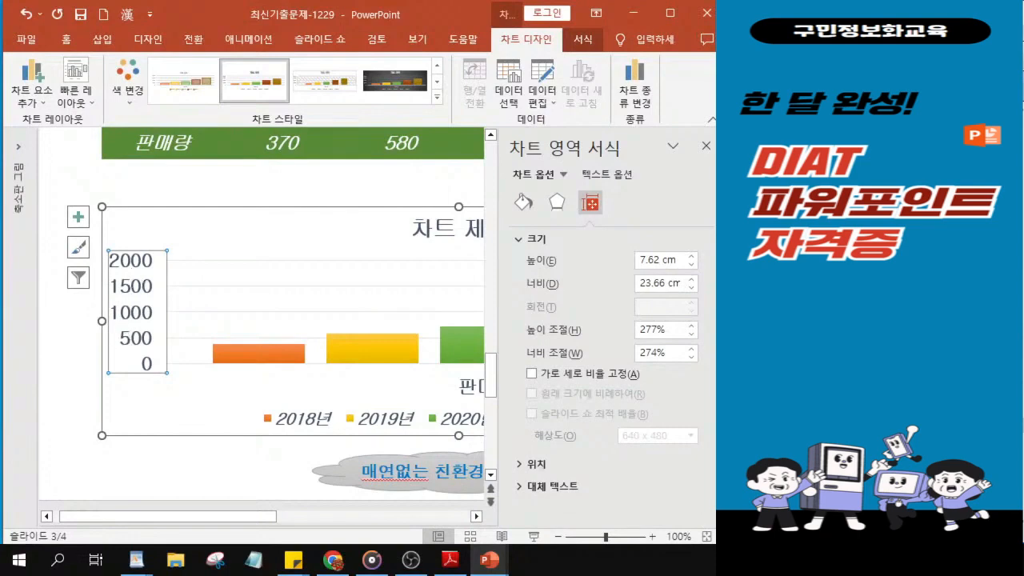
{"action": "left_click", "coordinate": [710, 152]}
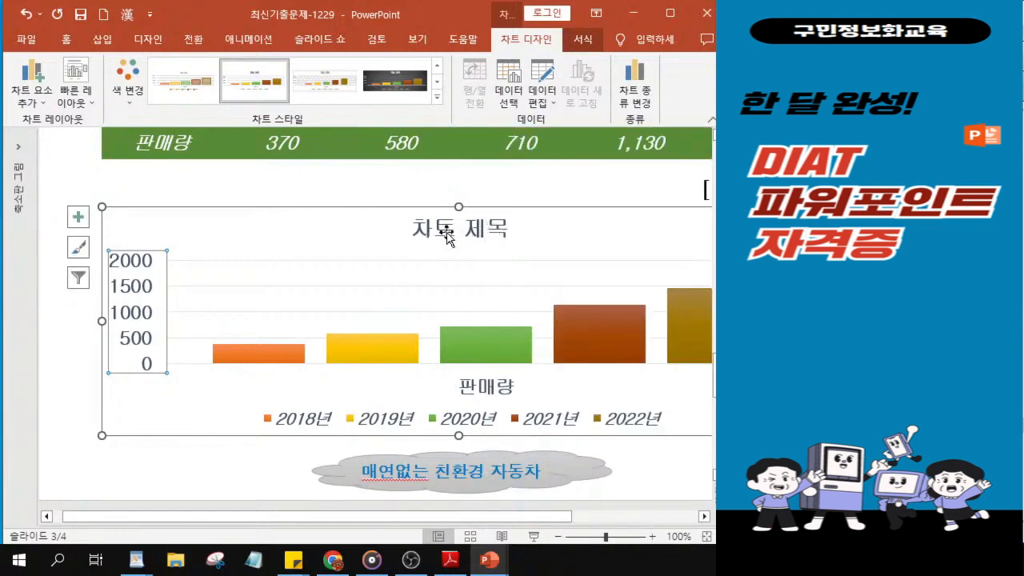
- Remove the chart title by setting the 차트 제목 element to 없음 (none)
{"action": "left_click", "coordinate": [37, 102]}
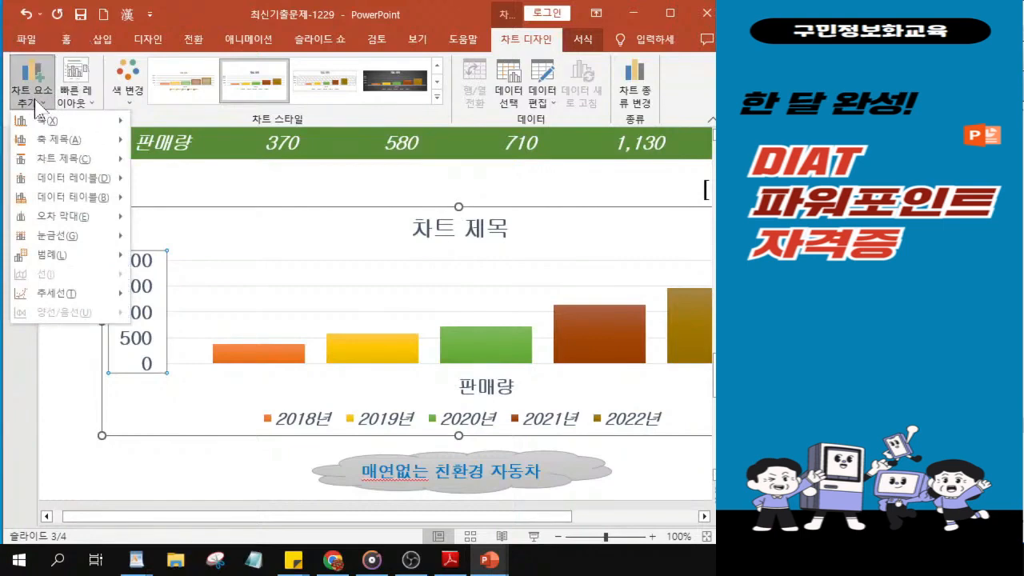
{"action": "mouse_move", "coordinate": [52, 160]}
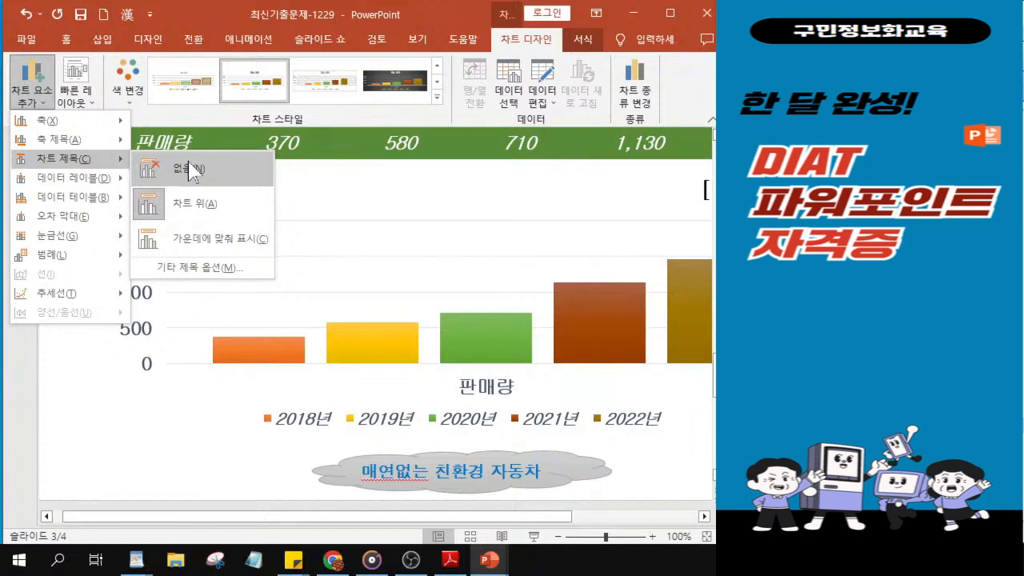
{"action": "left_click", "coordinate": [192, 169]}
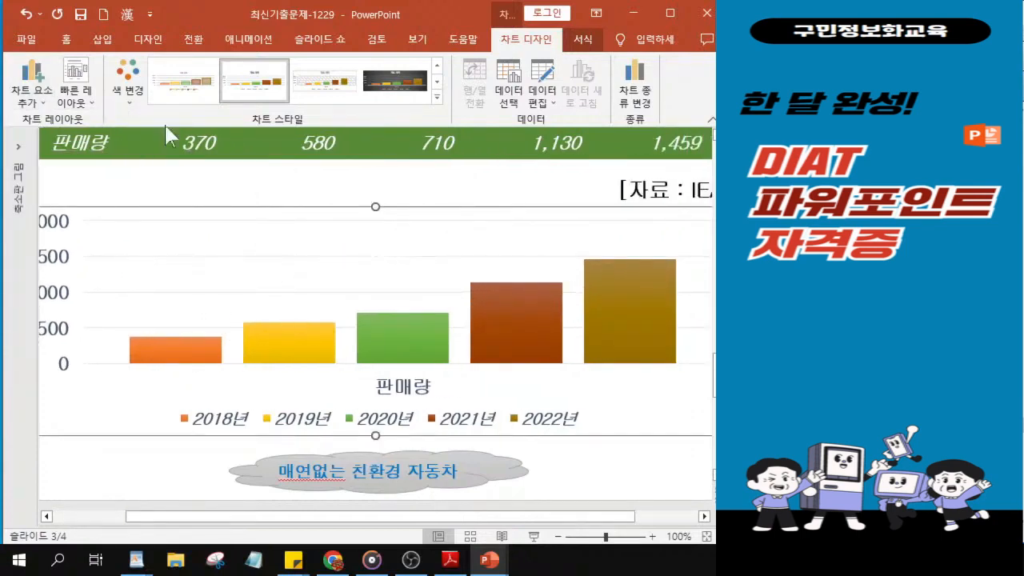
- Add data labels to the chart columns at the outside end (바깥쪽 끝에)
{"action": "left_click", "coordinate": [30, 107]}
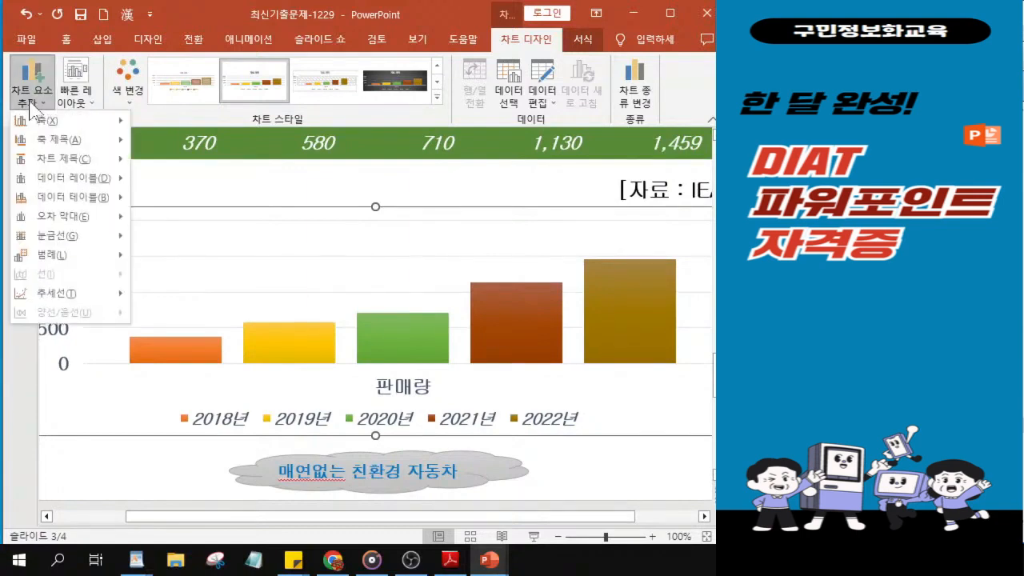
{"action": "left_click", "coordinate": [31, 106]}
{"action": "left_click", "coordinate": [31, 106]}
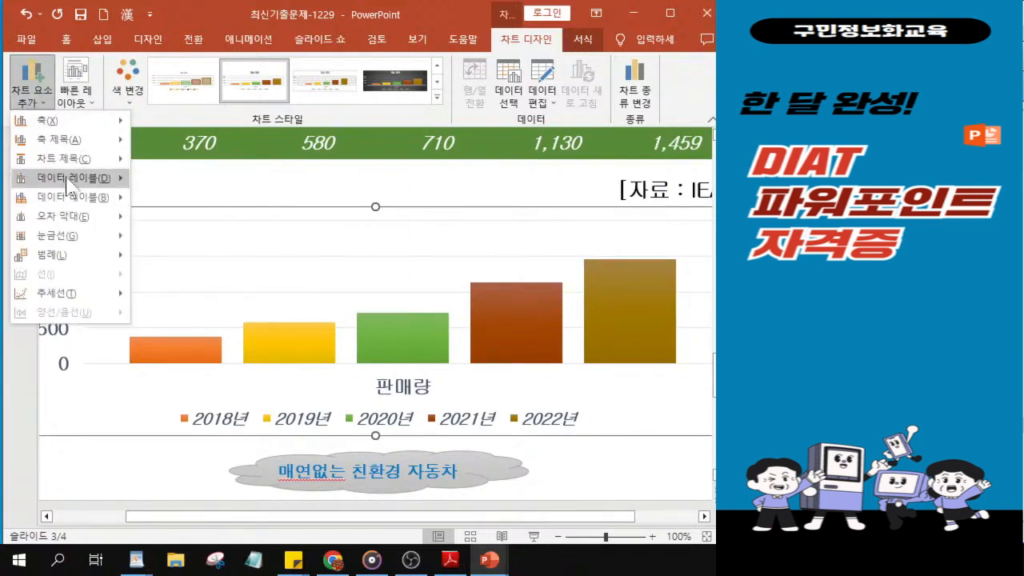
{"action": "mouse_move", "coordinate": [67, 184]}
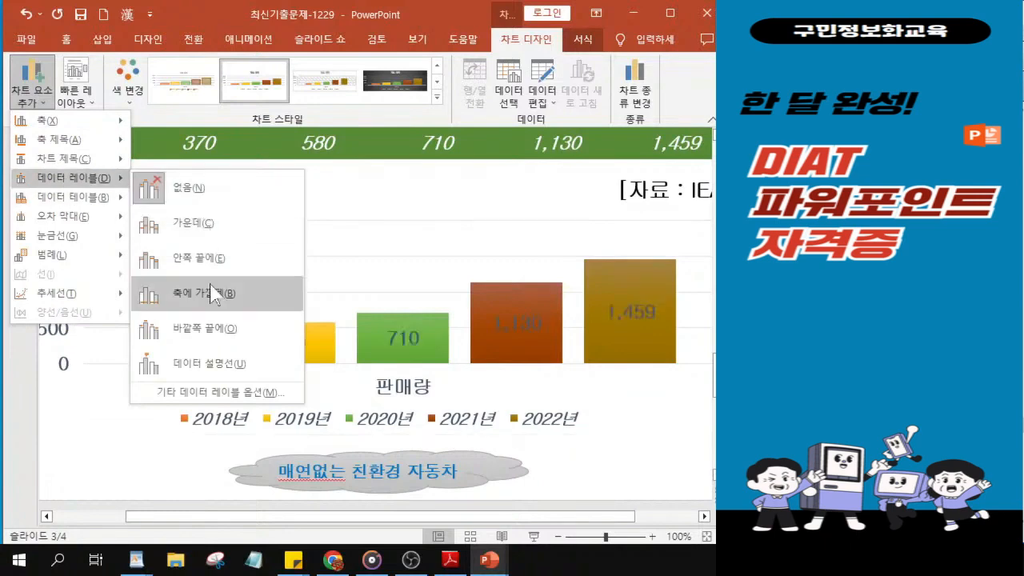
{"action": "left_click", "coordinate": [212, 343]}
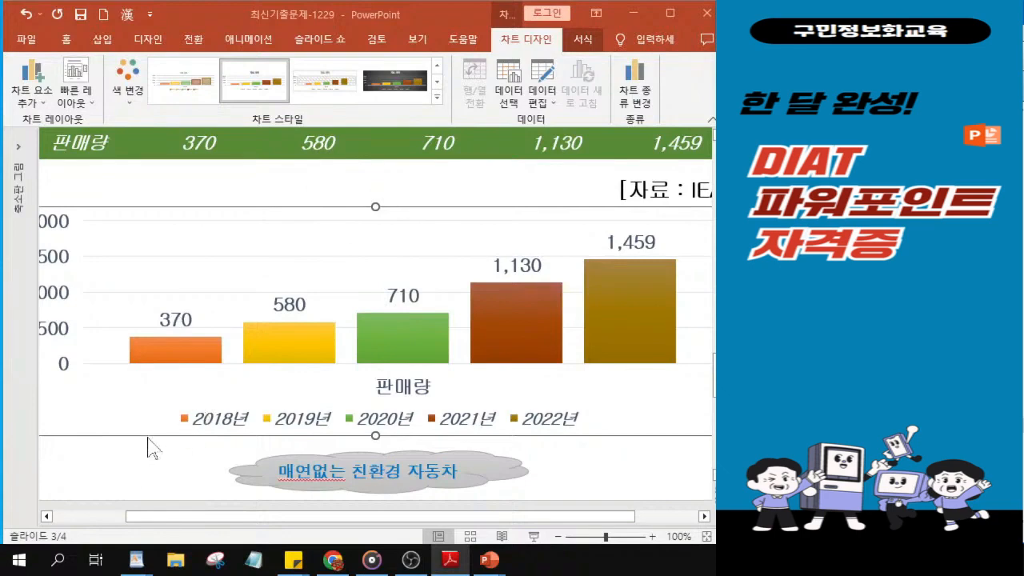
{"action": "scroll", "coordinate": [155, 438], "scroll_direction": "down", "scroll_amount": 3}
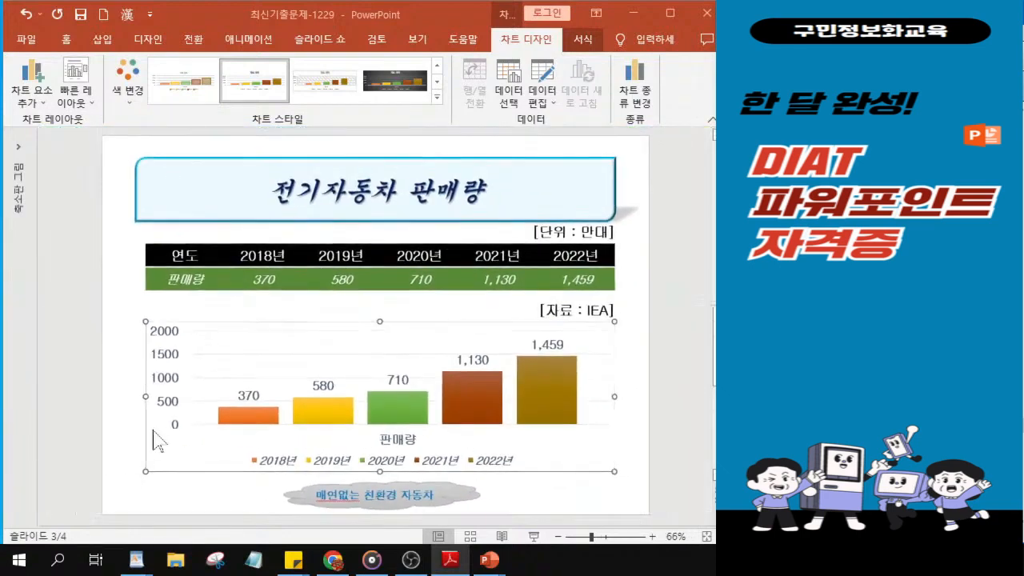
- Deselect the chart and open the background formatting options (배경 서식) for slide 3
{"action": "left_click", "coordinate": [125, 297]}
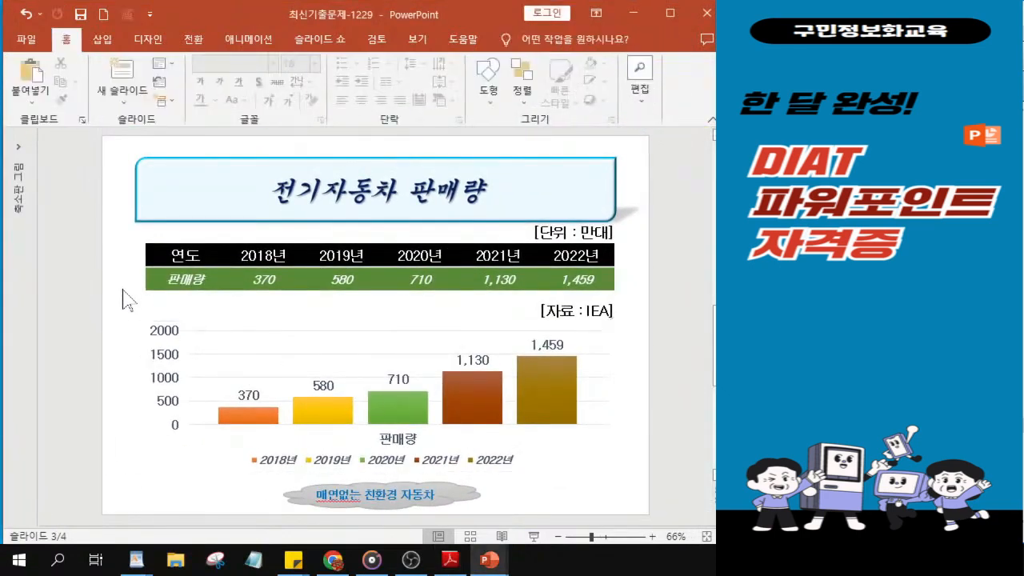
{"action": "key", "text": "ctrl"}
{"action": "key", "text": "ctrl"}
{"action": "left_click", "coordinate": [152, 42]}
{"action": "key", "text": "ctrl"}
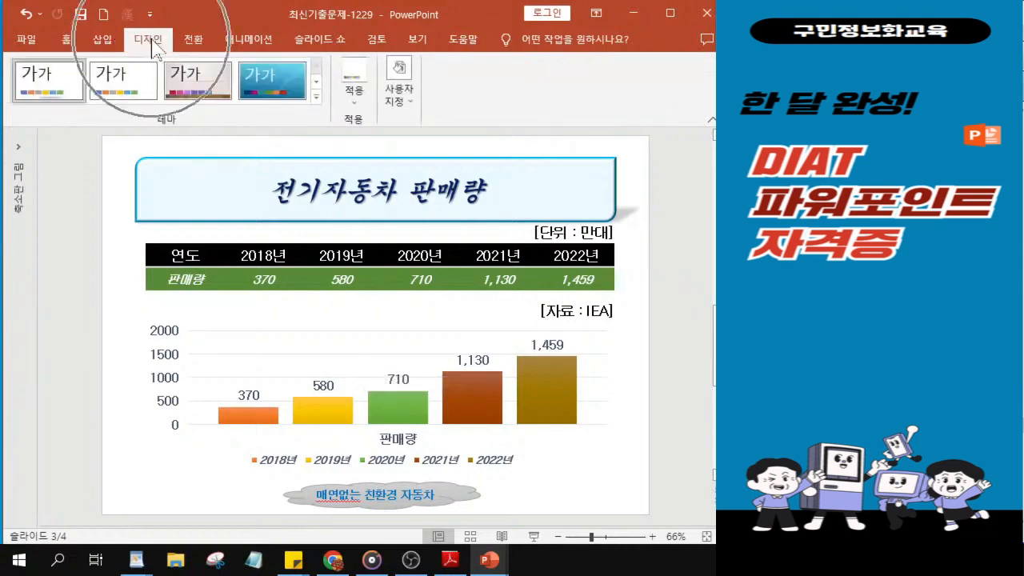
{"action": "left_click", "coordinate": [394, 103]}
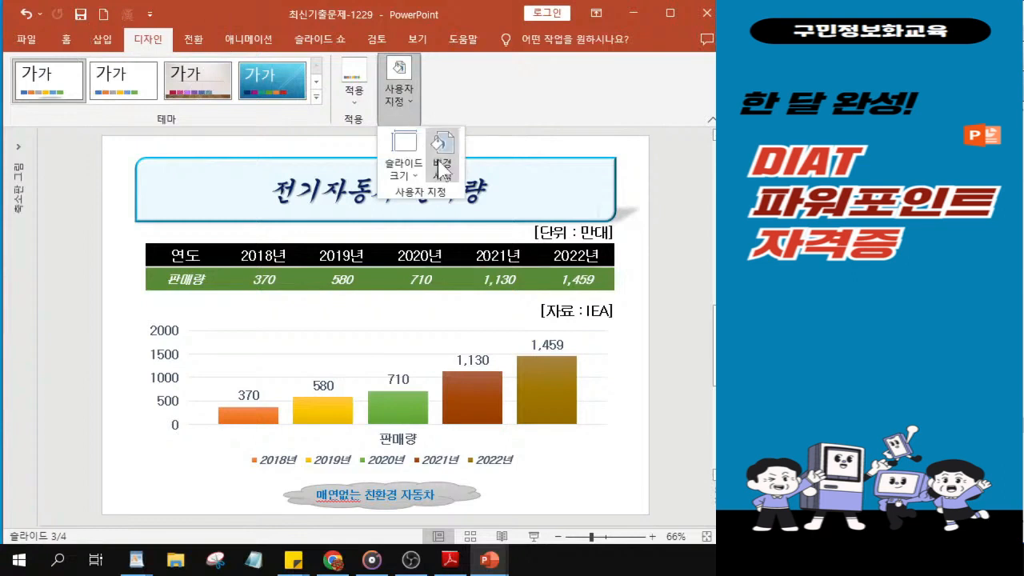
{"action": "key", "text": "ctrl"}
{"action": "key", "text": "ctrl"}
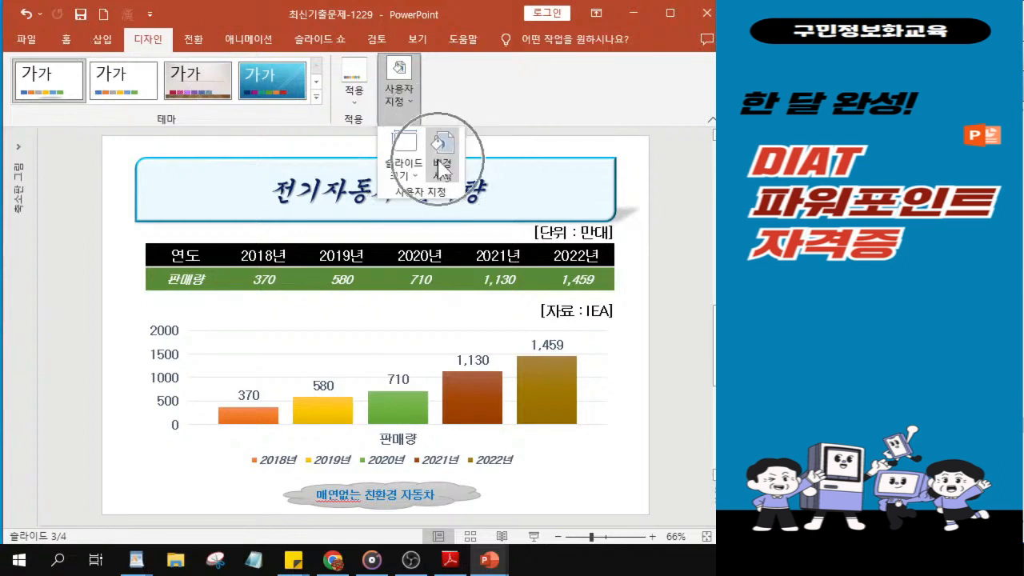
{"action": "left_click", "coordinate": [438, 160]}
{"action": "key", "text": "ctrl"}
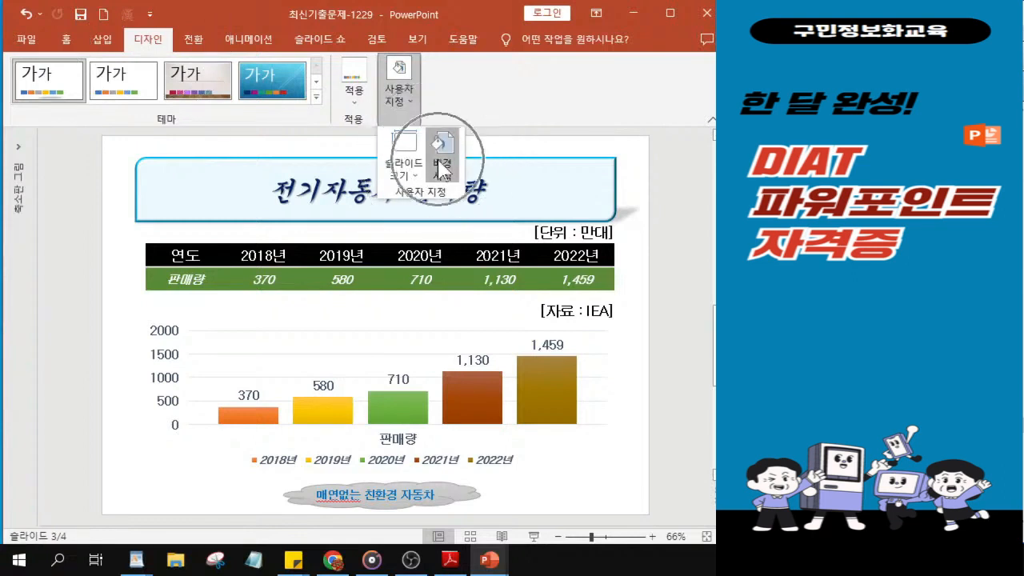
{"action": "left_click", "coordinate": [438, 164]}
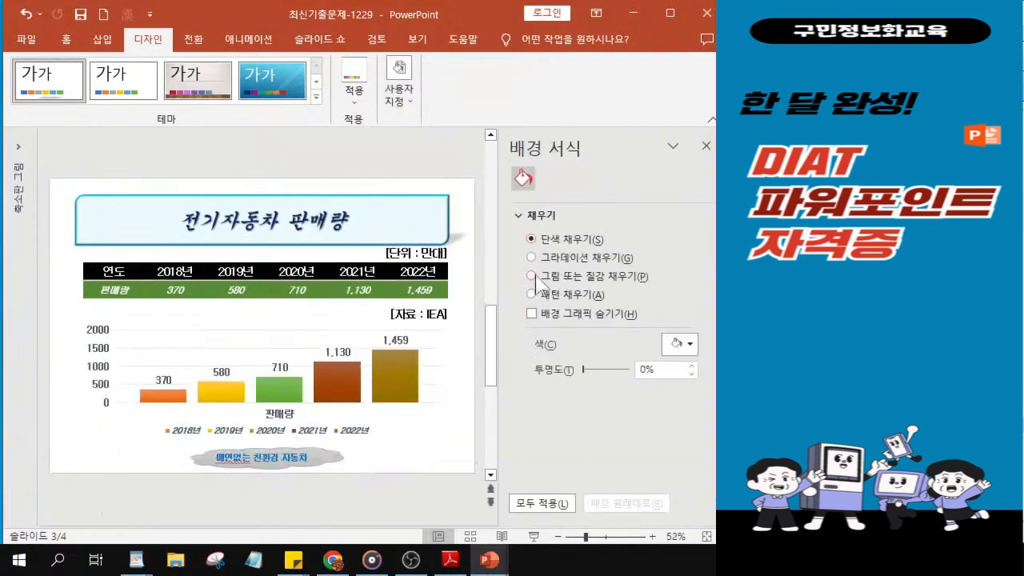
- Fill slide 3's background with the picture file 그림2 and close the background formatting options
{"action": "left_click", "coordinate": [533, 276]}
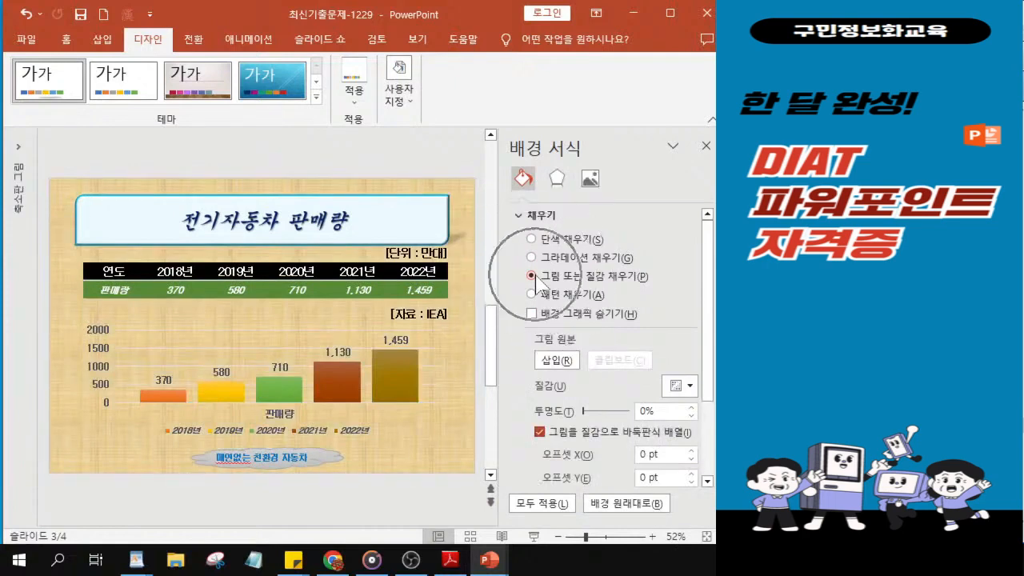
{"action": "left_click", "coordinate": [559, 362]}
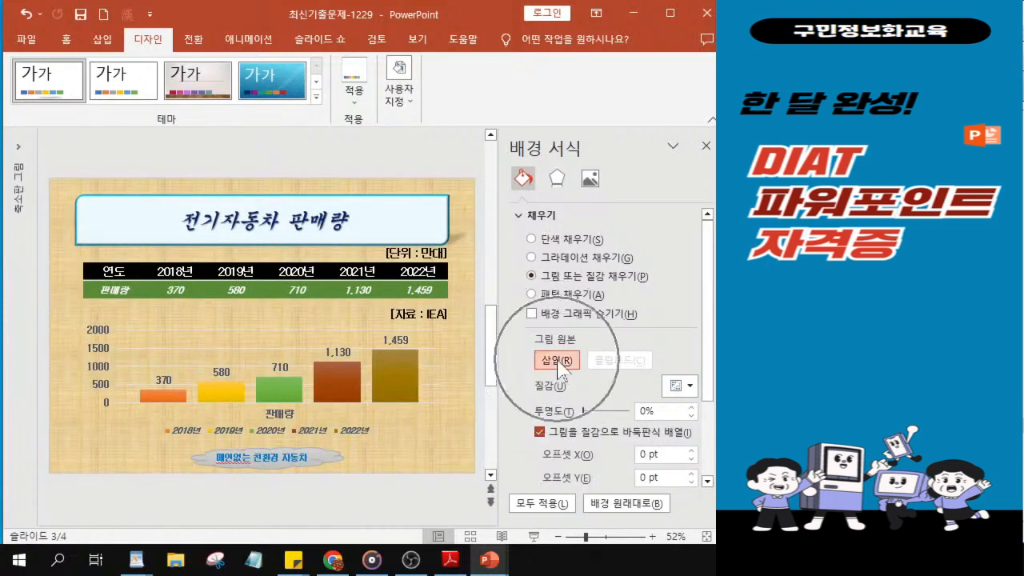
{"action": "left_click", "coordinate": [559, 365]}
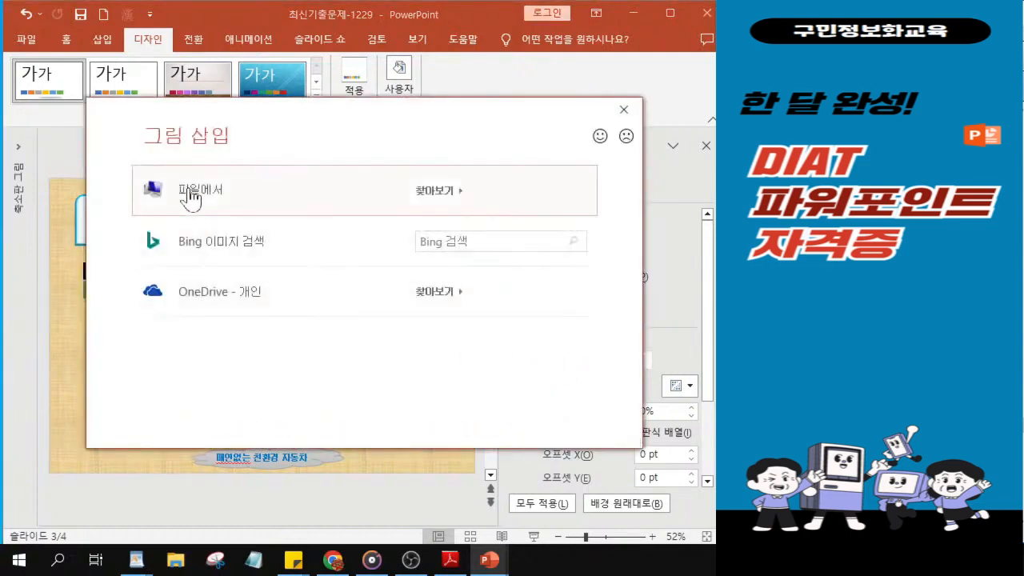
{"action": "left_click", "coordinate": [190, 199]}
{"action": "left_click", "coordinate": [190, 199]}
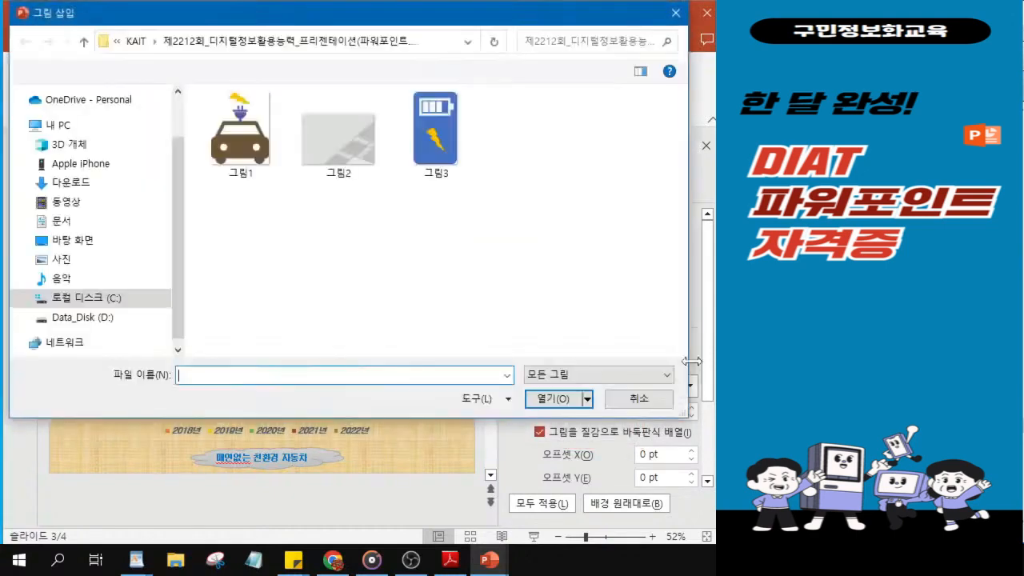
{"action": "left_click", "coordinate": [352, 156]}
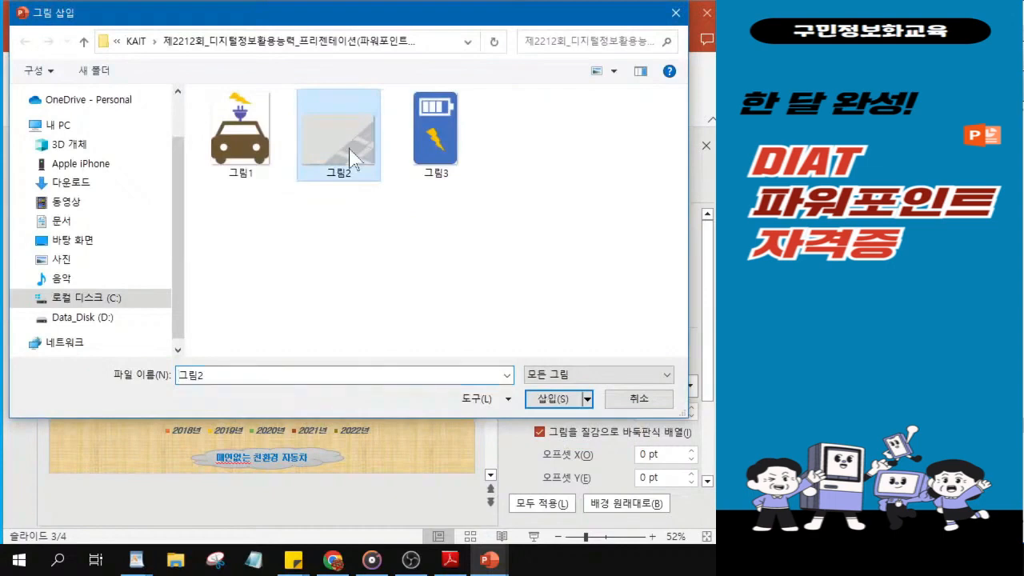
{"action": "left_click", "coordinate": [352, 156]}
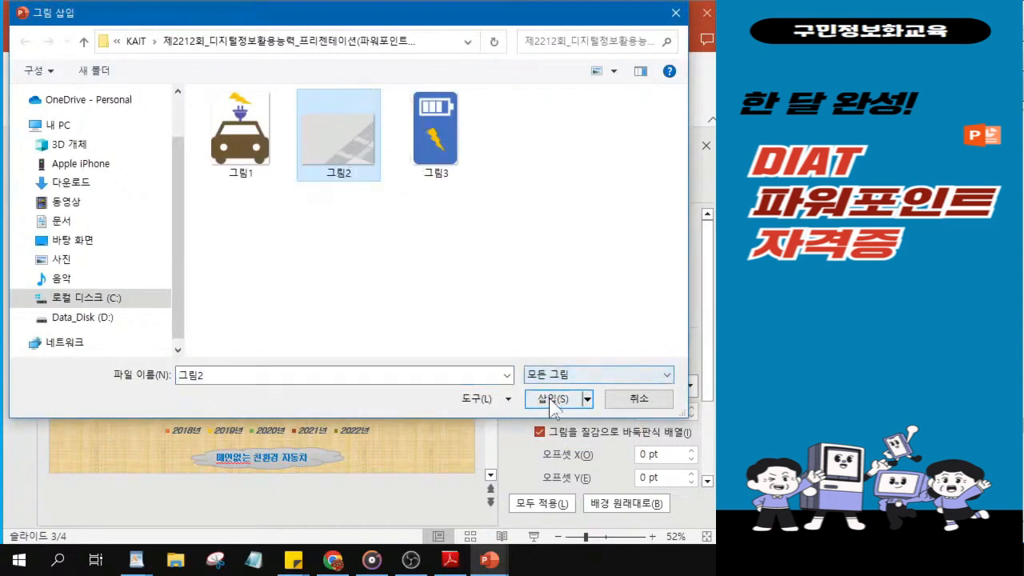
{"action": "left_click", "coordinate": [550, 400]}
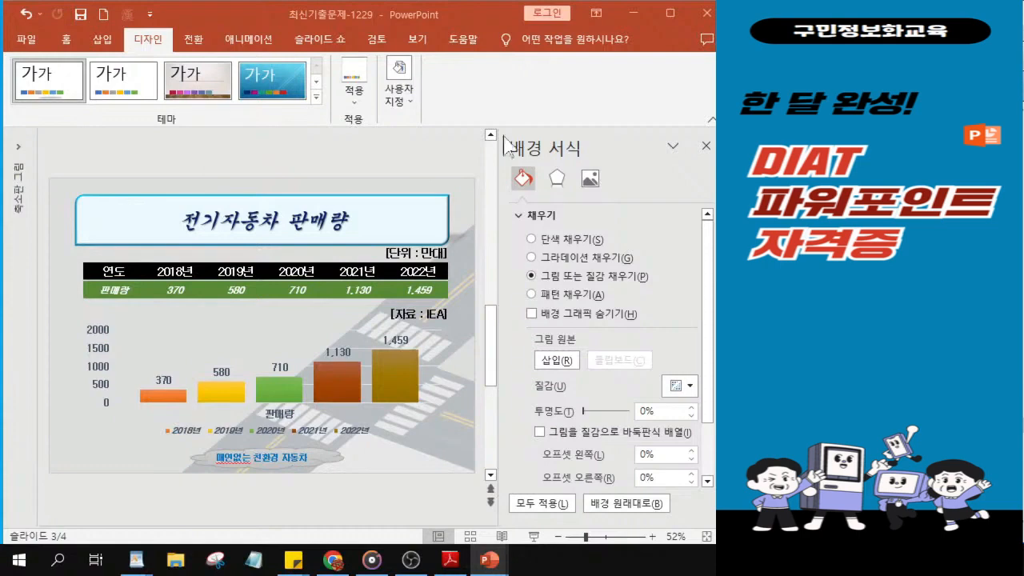
{"action": "left_click", "coordinate": [706, 148]}
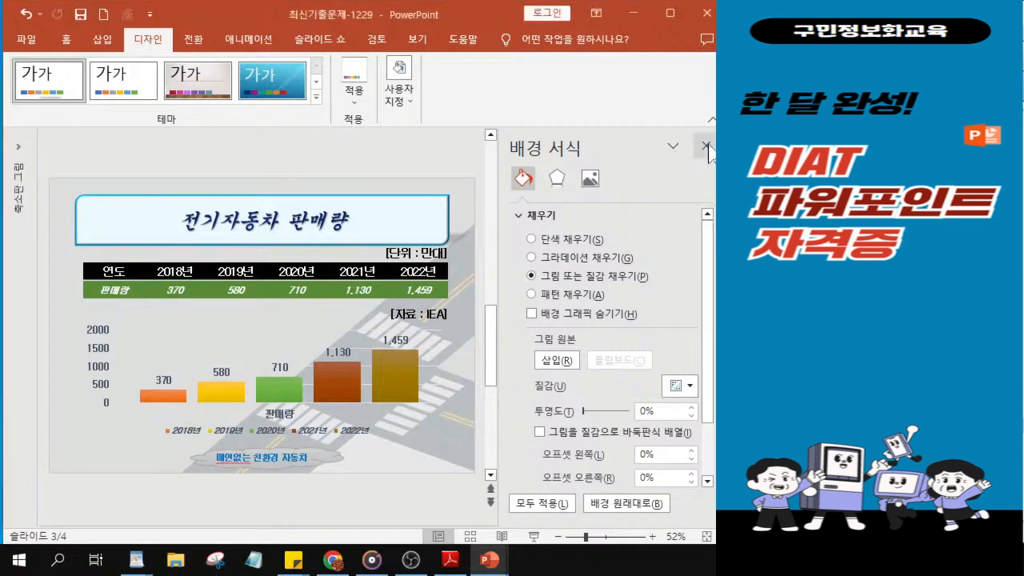
{"action": "left_click", "coordinate": [707, 148]}
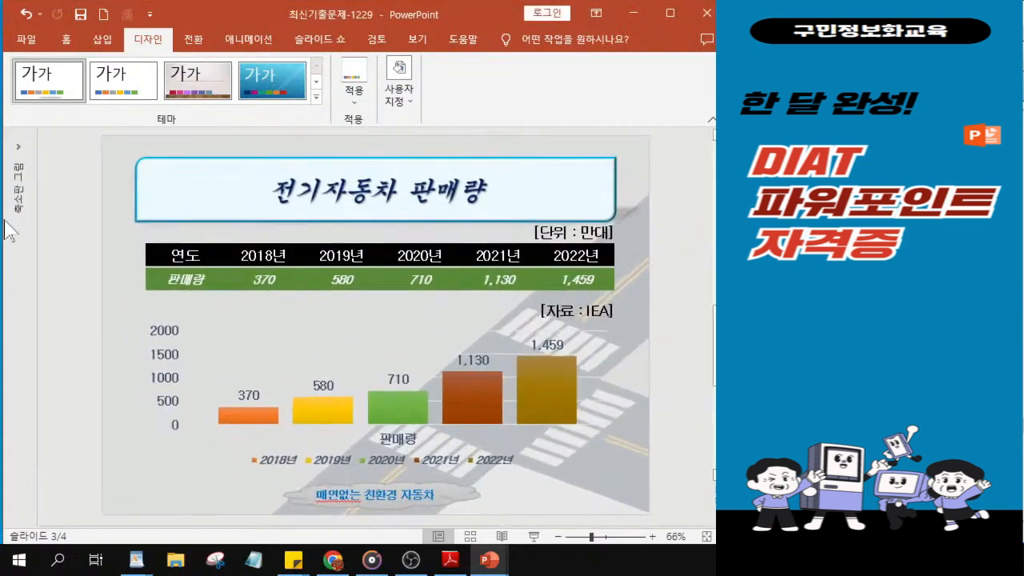
- Copy the title shape from slide 3 and paste it onto slide 4
{"action": "left_click", "coordinate": [37, 210]}
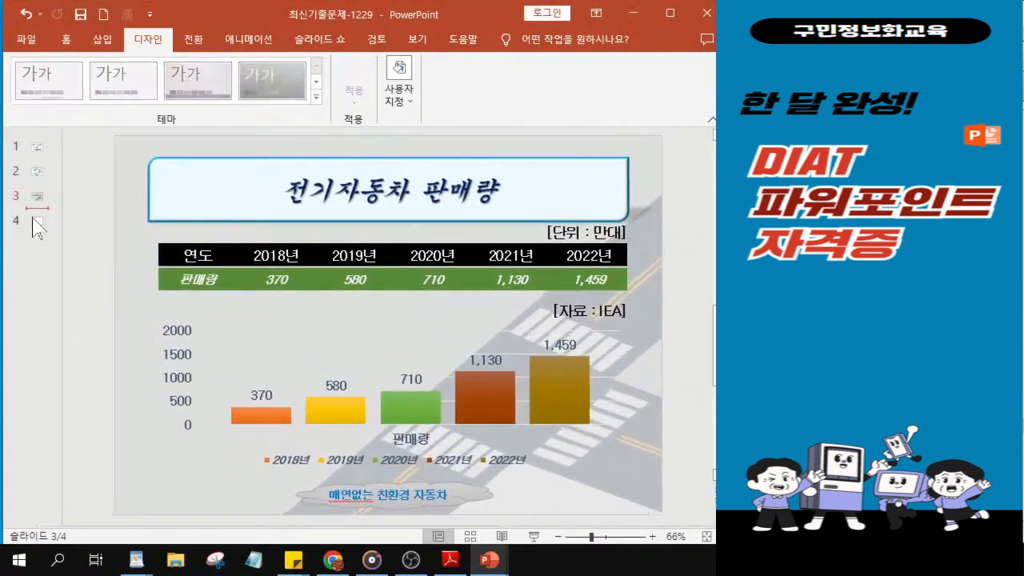
{"action": "left_click", "coordinate": [258, 202]}
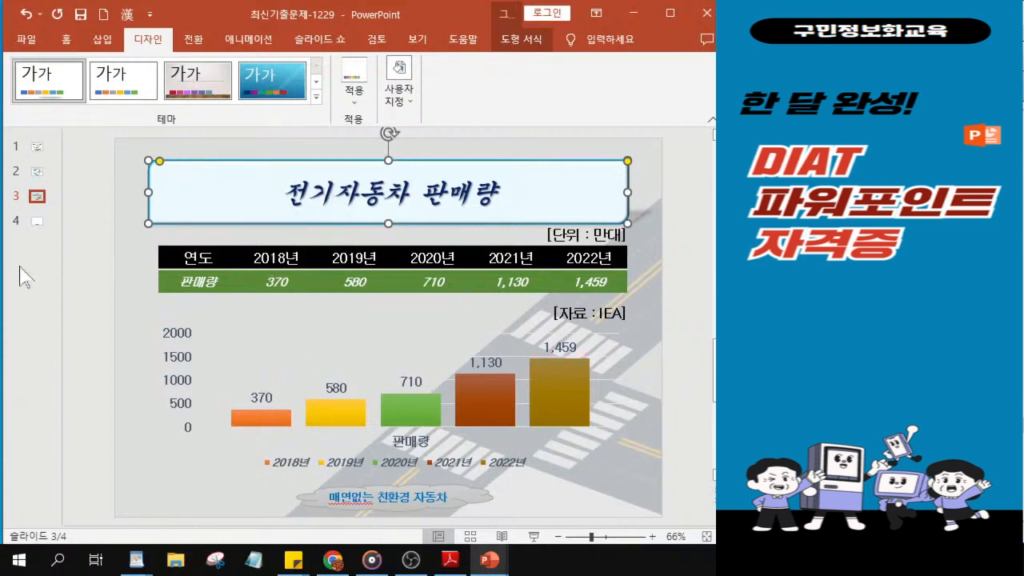
{"action": "left_click", "coordinate": [36, 222]}
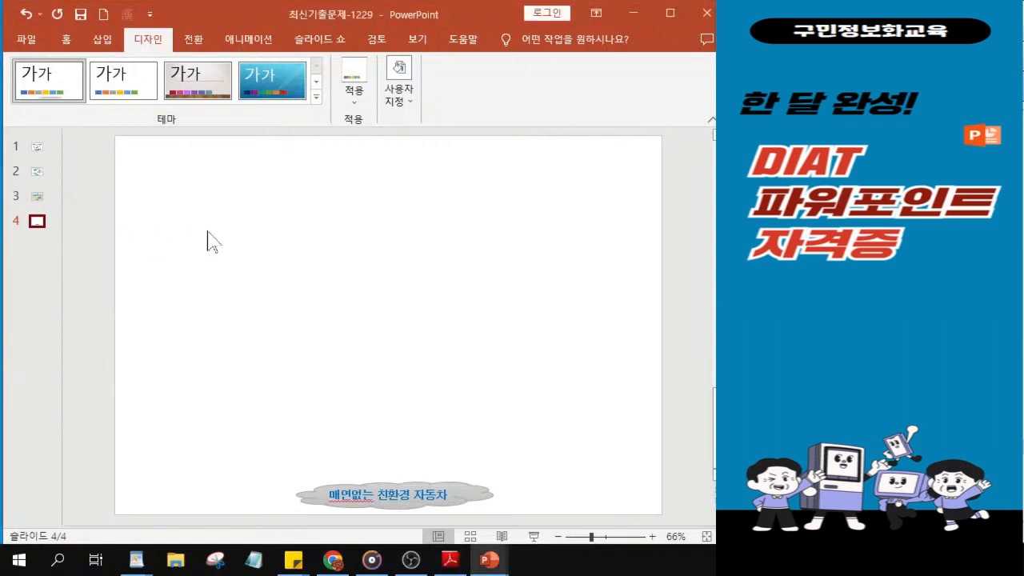
{"action": "key", "text": "ctrl+v"}
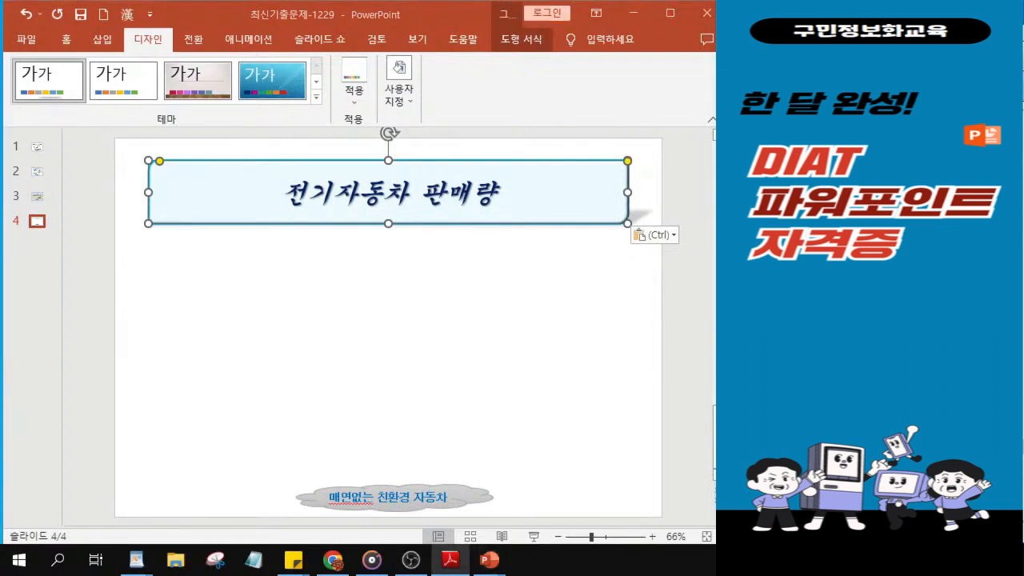
- Change the title text on slide 4 to 전기자동차 장/단점
{"action": "left_click_drag", "start_coordinate": [420, 192], "coordinate": [497, 172]}
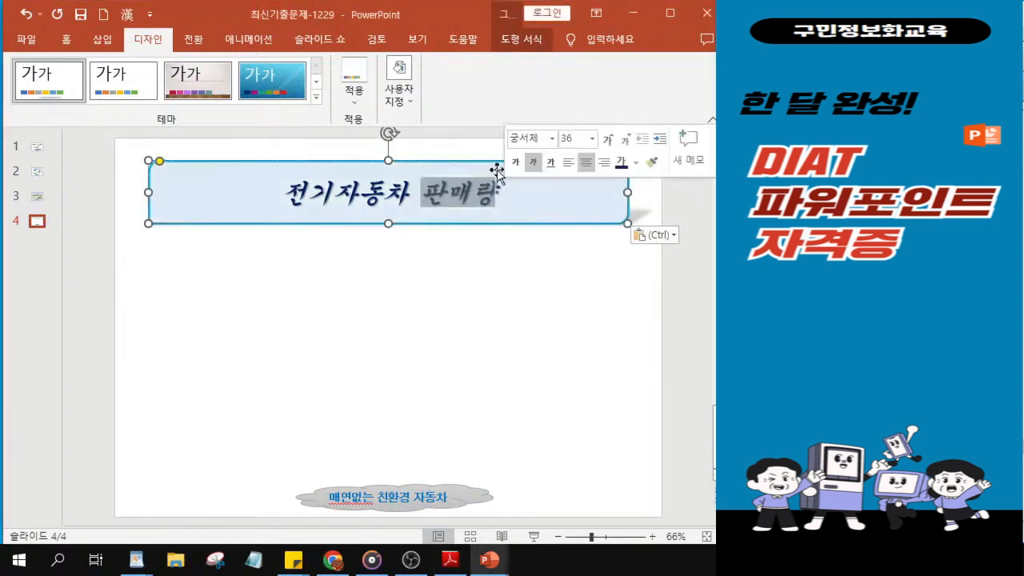
{"action": "type", "text": "wkd/"}
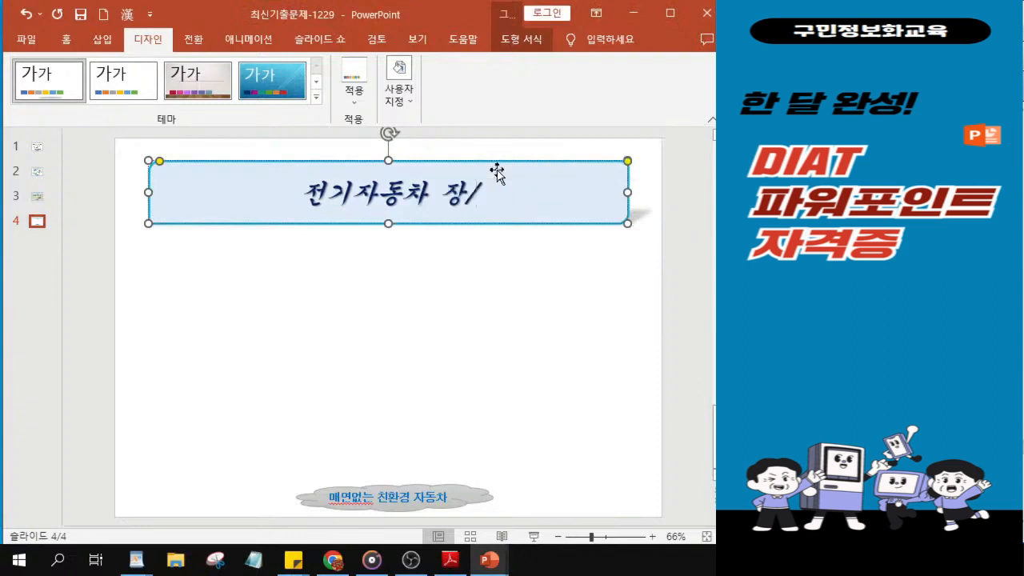
{"action": "type", "text": "단점"}
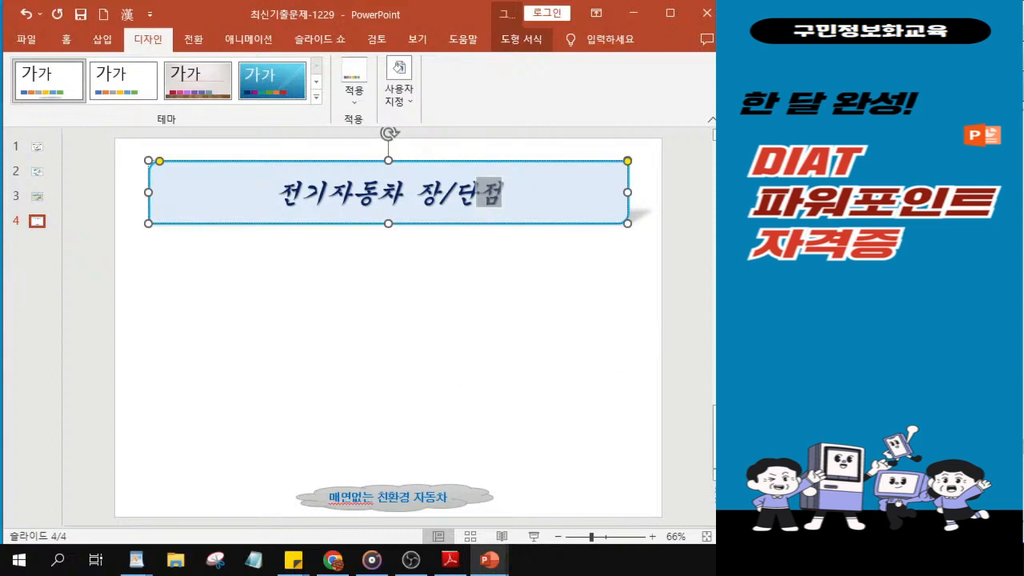
{"action": "key", "text": "alt+Tab"}
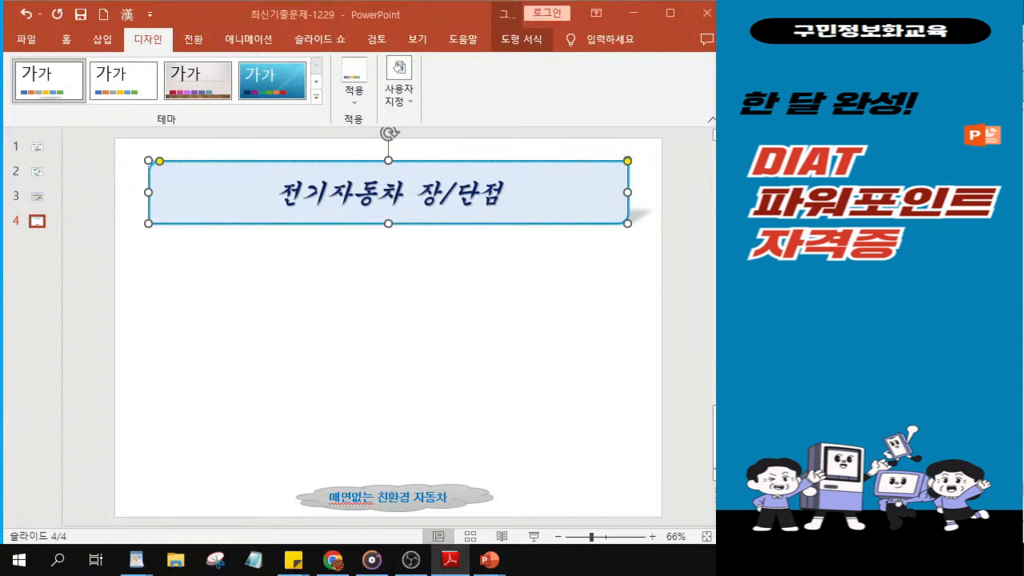
- Draw a wide, flat rectangular speech-bubble callout below the left part of slide 4's title shape
{"action": "left_click", "coordinate": [67, 42]}
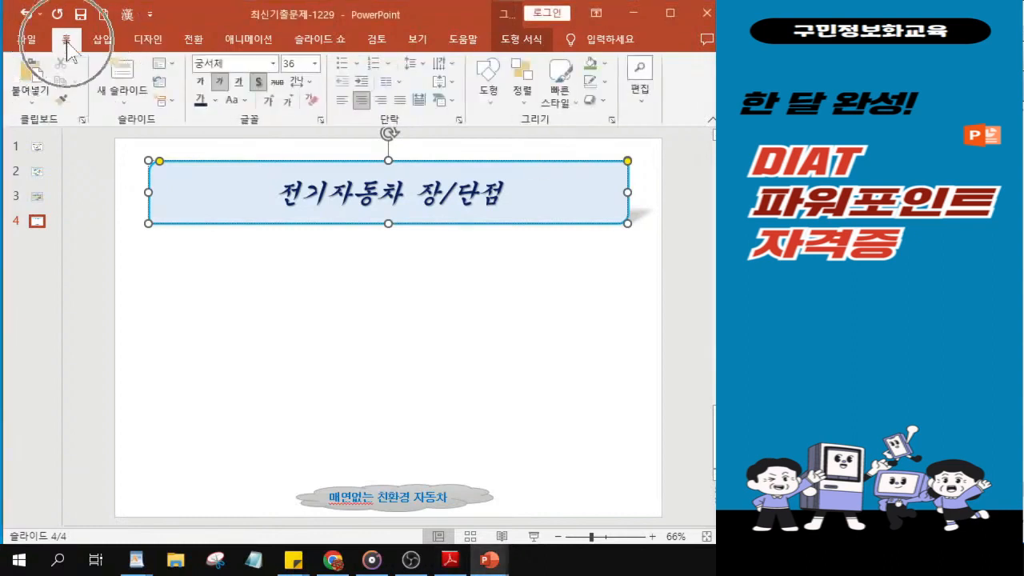
{"action": "left_click", "coordinate": [489, 96]}
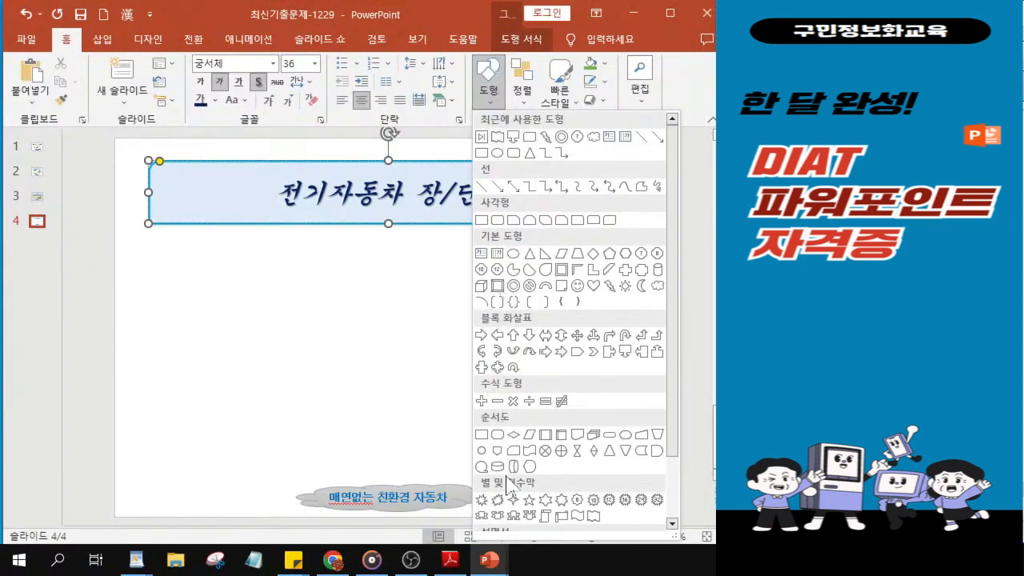
{"action": "scroll", "coordinate": [530, 360], "scroll_direction": "down", "scroll_amount": 1}
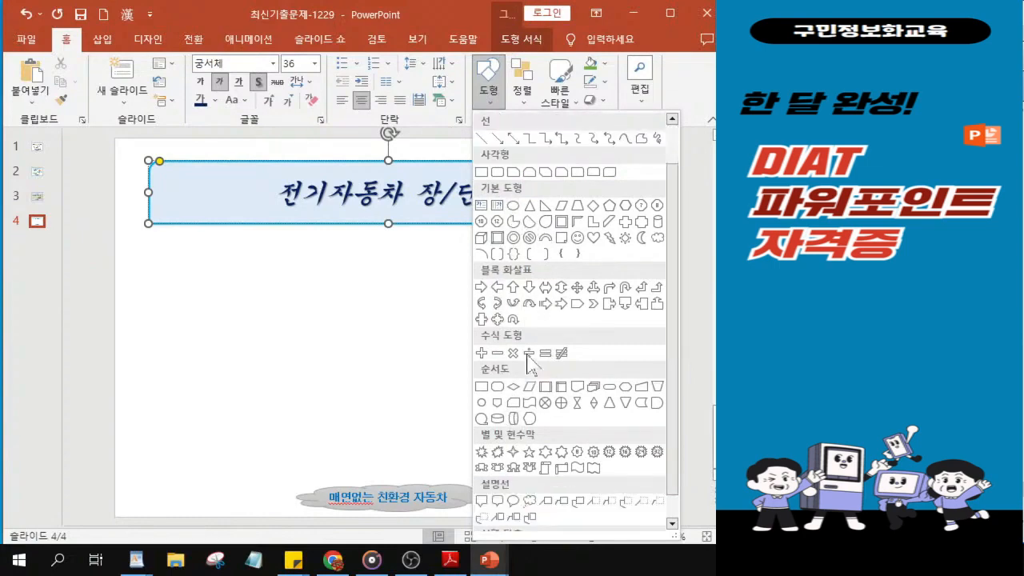
{"action": "left_click_drag", "start_coordinate": [670, 392], "coordinate": [672, 466]}
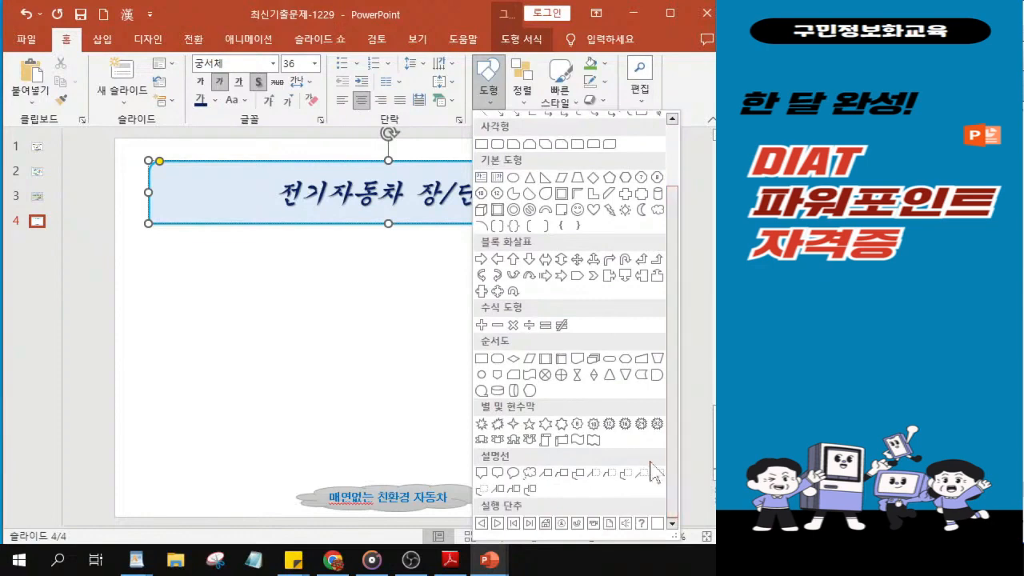
{"action": "left_click", "coordinate": [480, 482]}
{"action": "left_click", "coordinate": [480, 482]}
{"action": "left_click", "coordinate": [480, 482]}
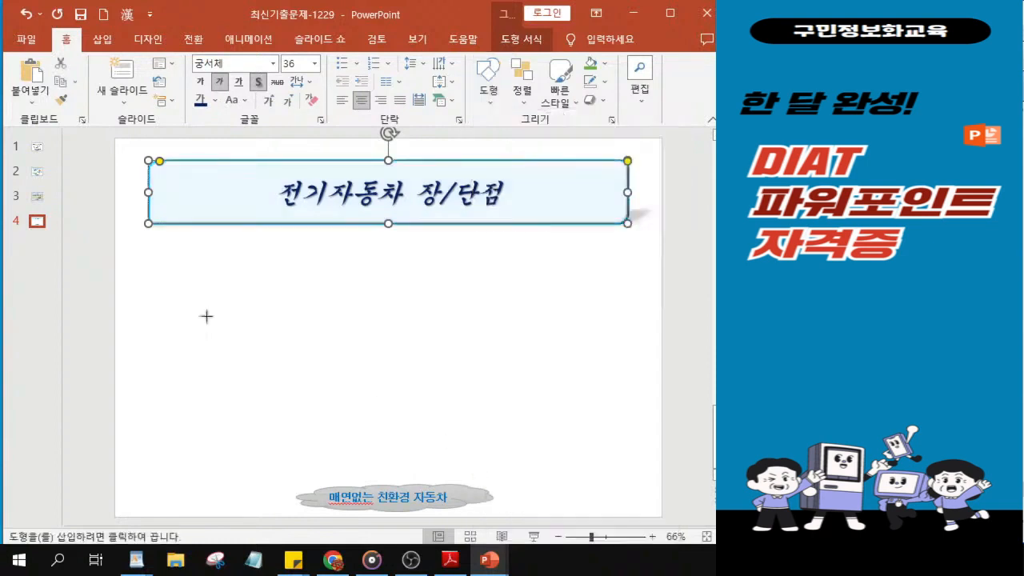
{"action": "left_click", "coordinate": [148, 268]}
{"action": "mouse_move", "coordinate": [151, 281]}
{"action": "left_mouse_down"}
{"action": "mouse_move", "coordinate": [151, 320]}
{"action": "mouse_move", "coordinate": [326, 316]}
{"action": "left_mouse_up"}
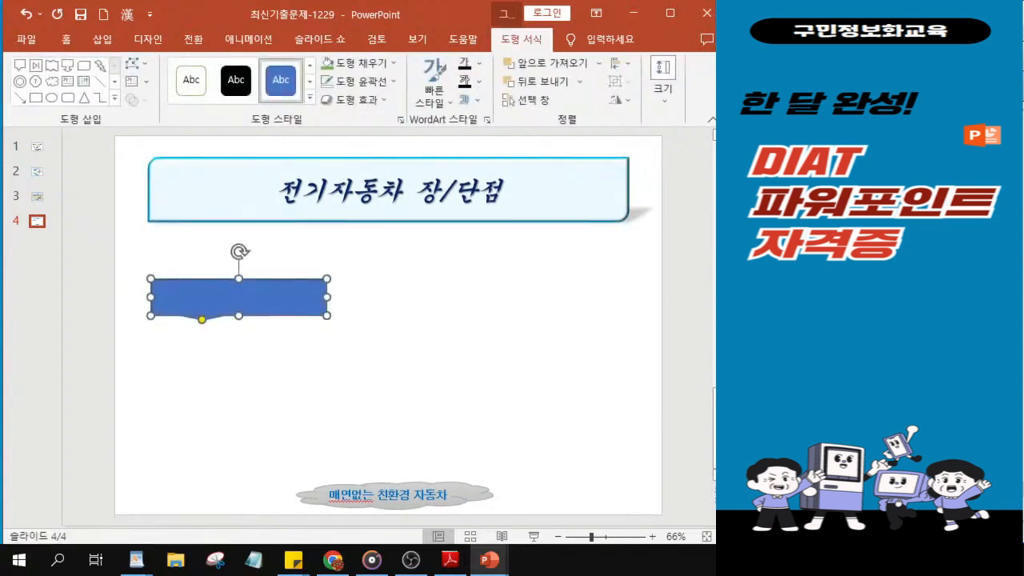
- Align the callout's left edge with the title shape and widen the callout slightly to the right
{"action": "left_click", "coordinate": [237, 311]}
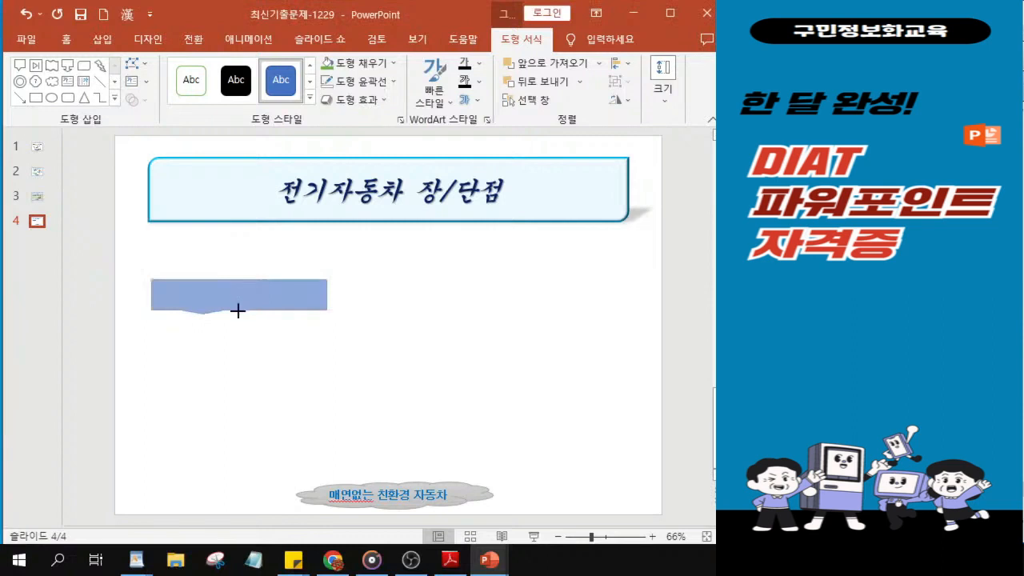
{"action": "left_click_drag", "start_coordinate": [237, 312], "coordinate": [250, 295]}
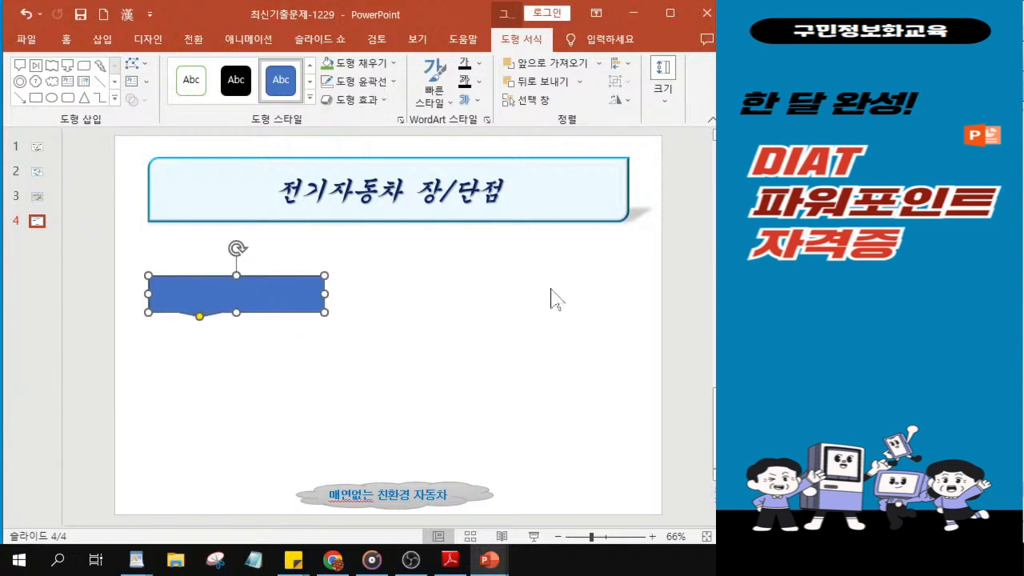
{"action": "left_click_drag", "start_coordinate": [324, 297], "coordinate": [332, 298]}
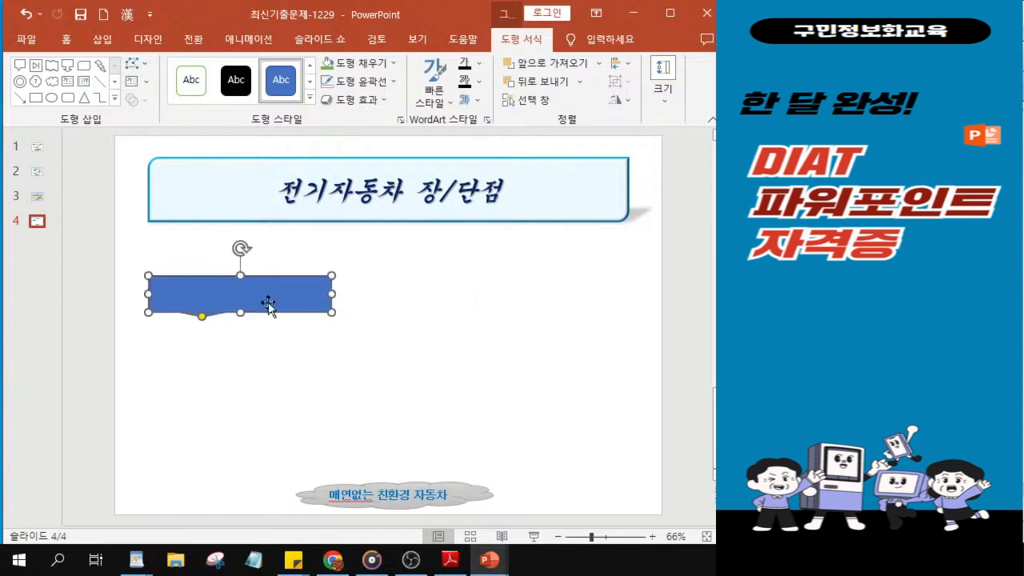
{"action": "left_click", "coordinate": [269, 301]}
{"action": "left_click_drag", "start_coordinate": [335, 295], "coordinate": [340, 295]}
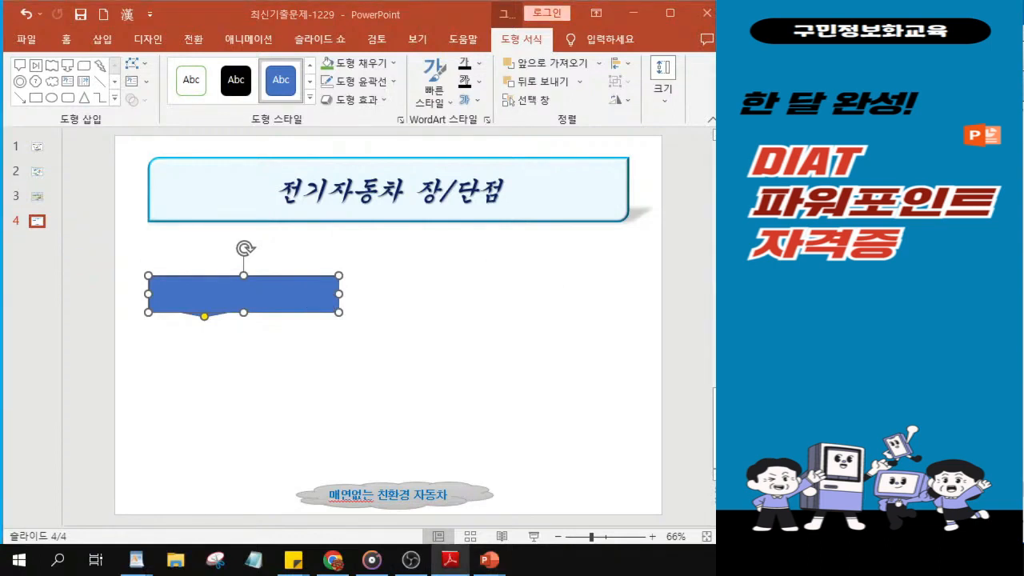
- Fill the speech-bubble callout on slide 4 with the 꽃다발 texture
{"action": "left_click", "coordinate": [367, 68]}
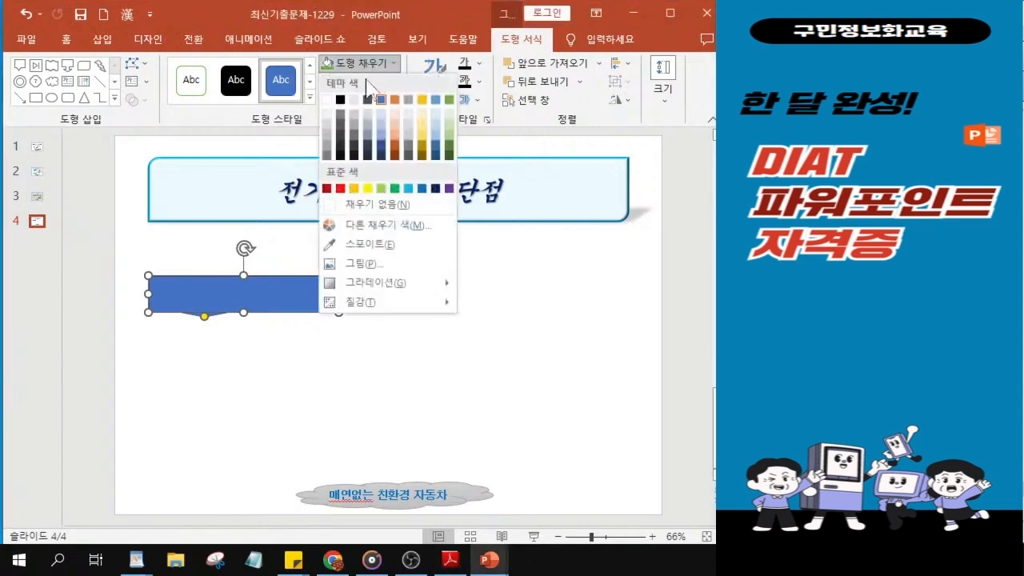
{"action": "mouse_move", "coordinate": [391, 312]}
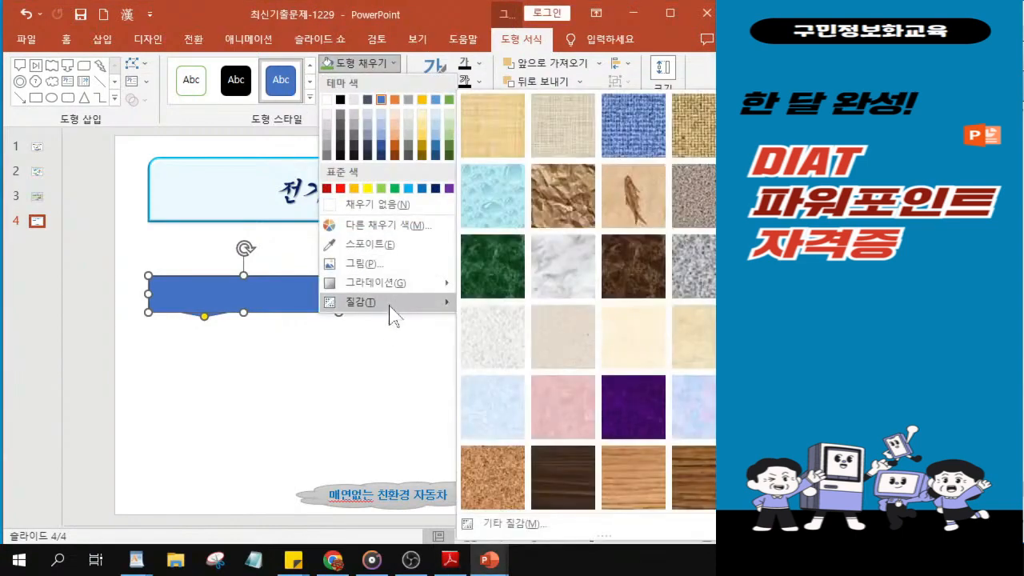
{"action": "key", "text": "ctrl"}
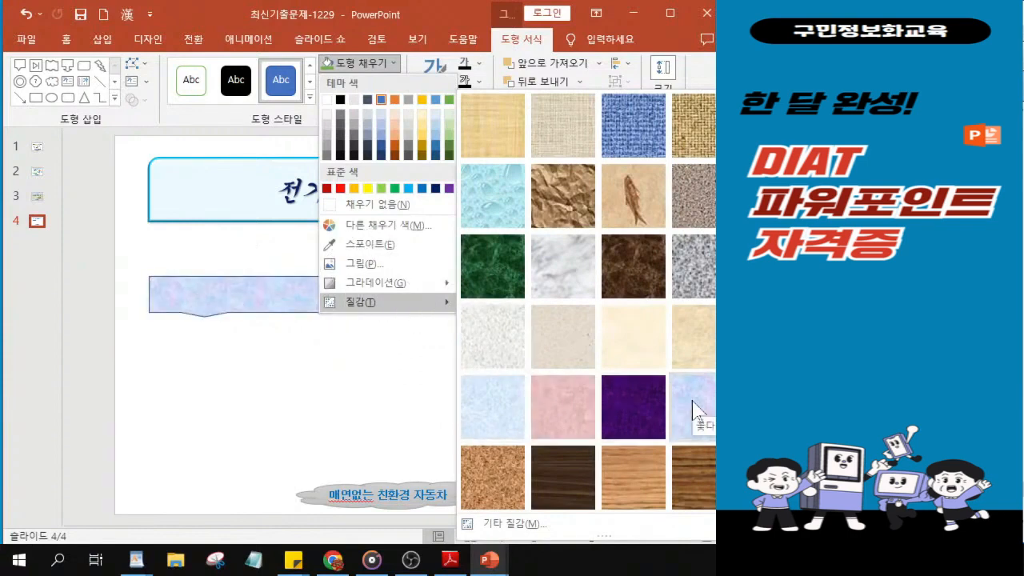
{"action": "key", "text": "ctrl"}
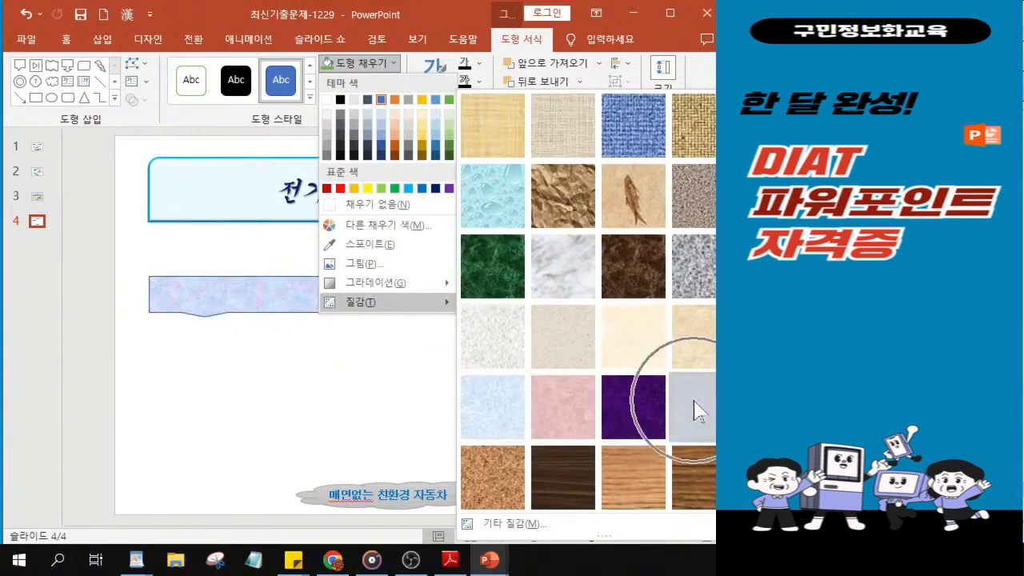
{"action": "key", "text": "ctrl"}
{"action": "key", "text": "ctrl"}
{"action": "key", "text": "ctrl"}
{"action": "key", "text": "ctrl"}
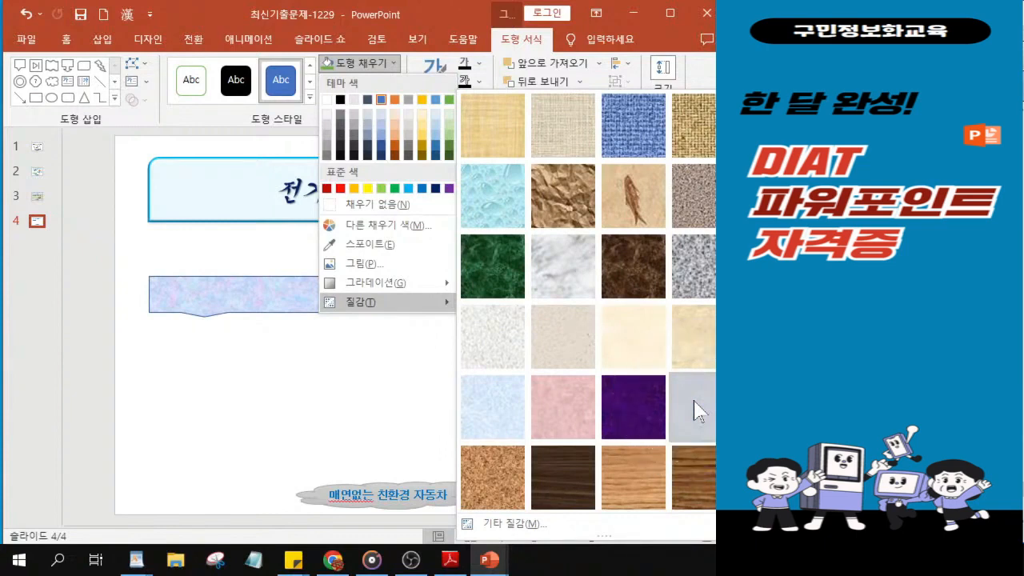
{"action": "key", "text": "ctrl"}
{"action": "key", "text": "ctrl"}
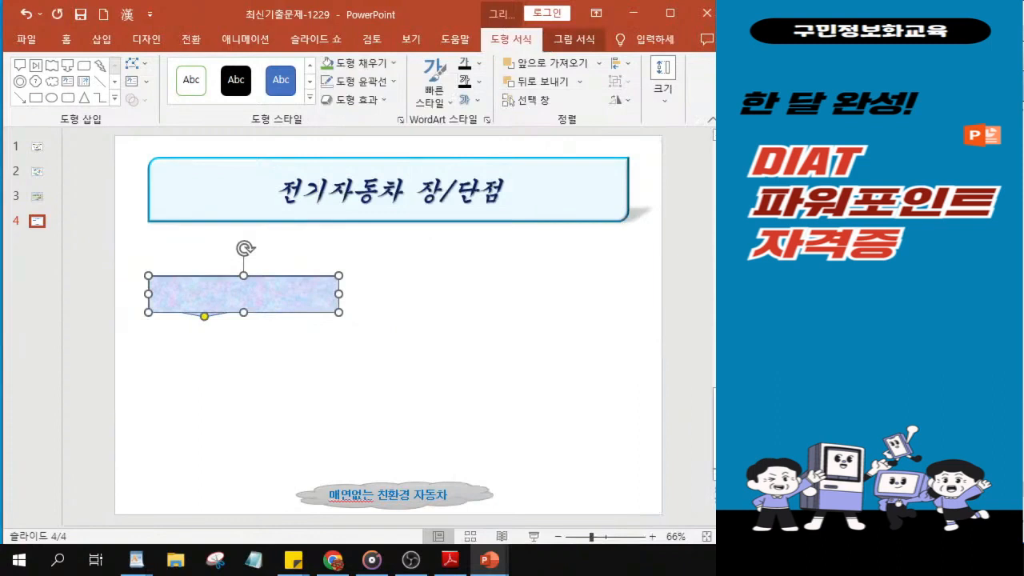
- Remove the callout's outline and apply the bevel preset in the second row, second column of the bevel gallery
{"action": "left_click", "coordinate": [451, 560]}
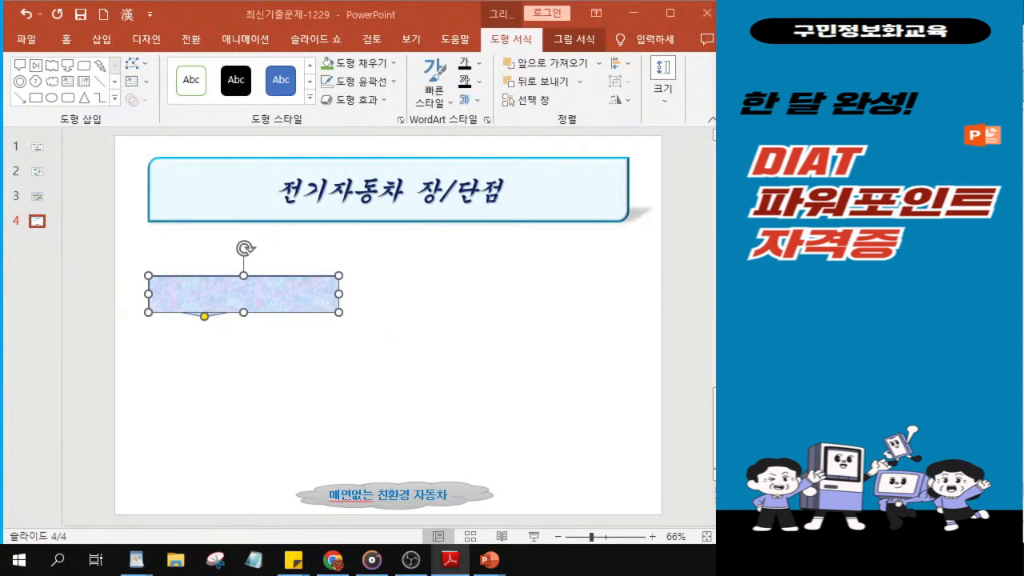
{"action": "left_click", "coordinate": [361, 86]}
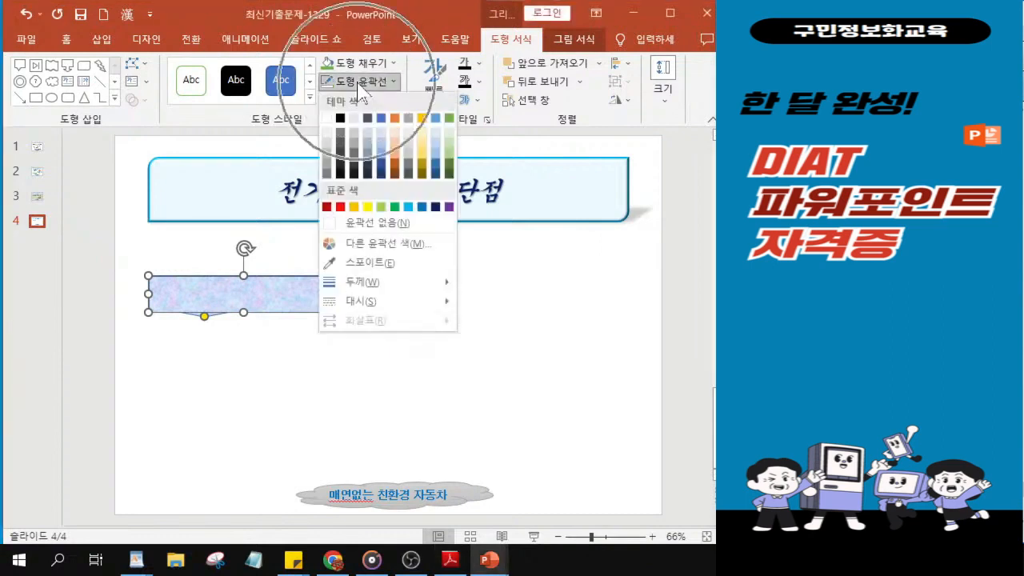
{"action": "left_click", "coordinate": [342, 228]}
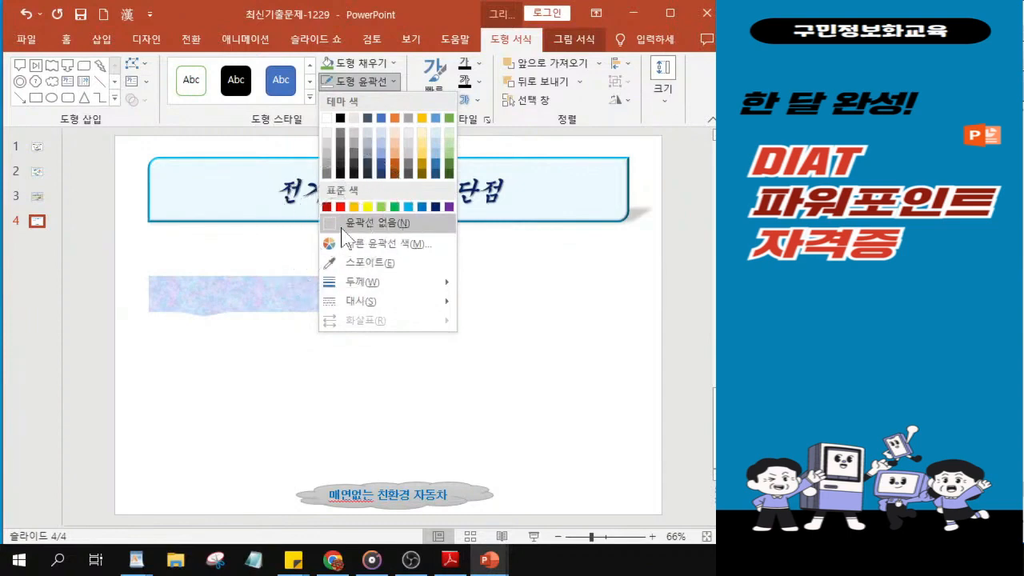
{"action": "left_click", "coordinate": [342, 228]}
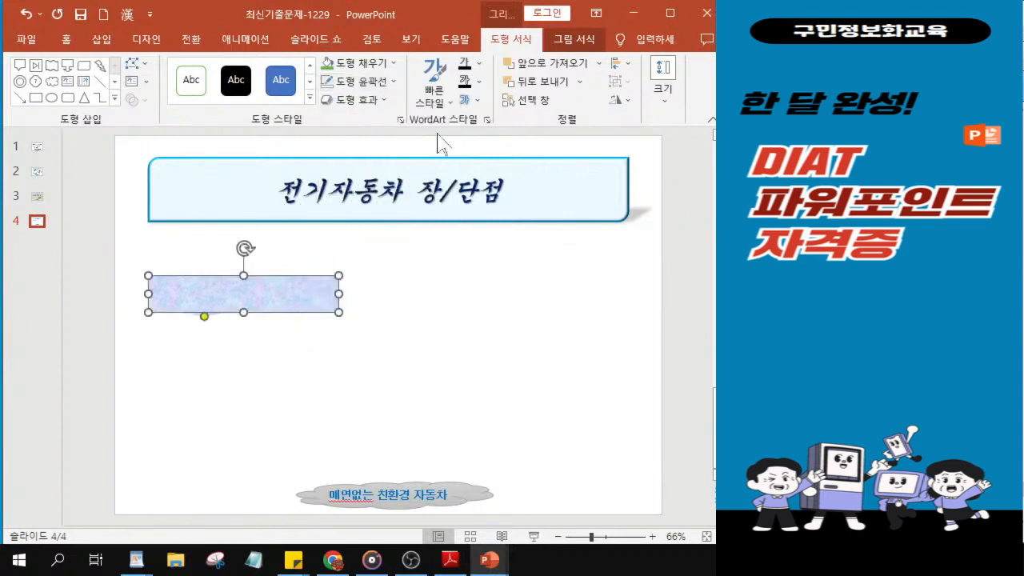
{"action": "left_click", "coordinate": [369, 100]}
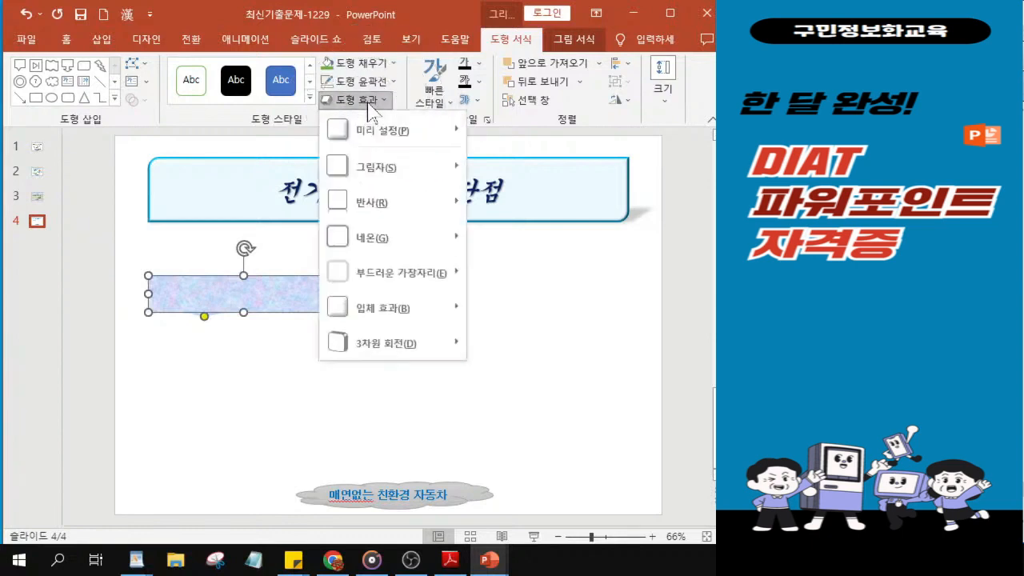
{"action": "mouse_move", "coordinate": [439, 307]}
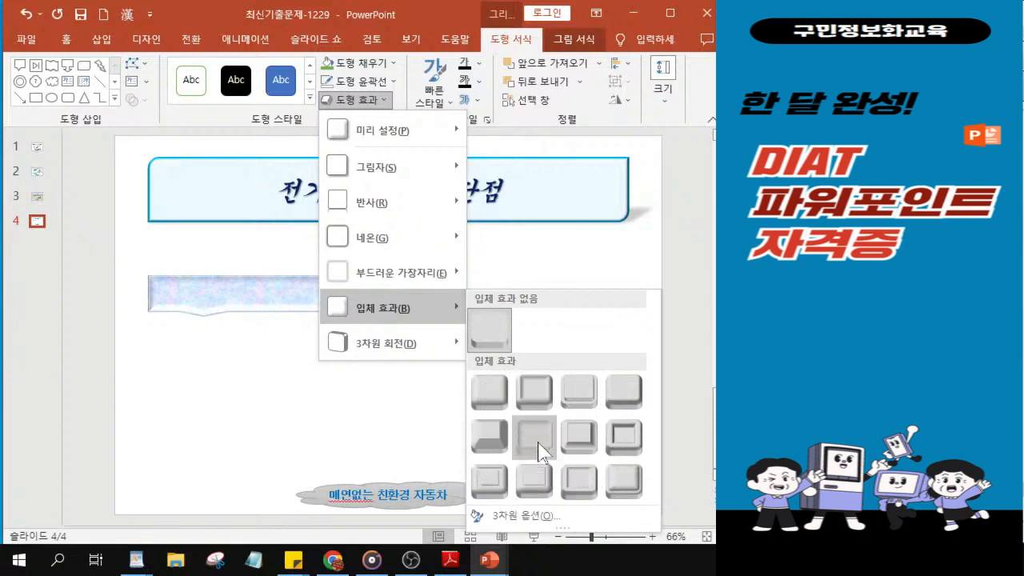
{"action": "left_click", "coordinate": [538, 445]}
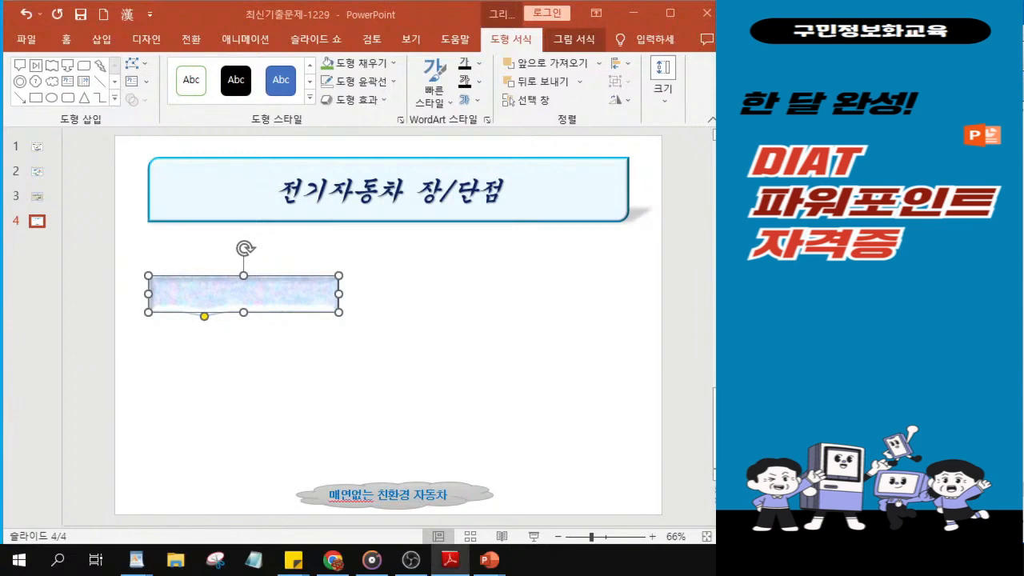
- Set the callout's text font to 굴림 and its size to 20
{"action": "left_click", "coordinate": [66, 42]}
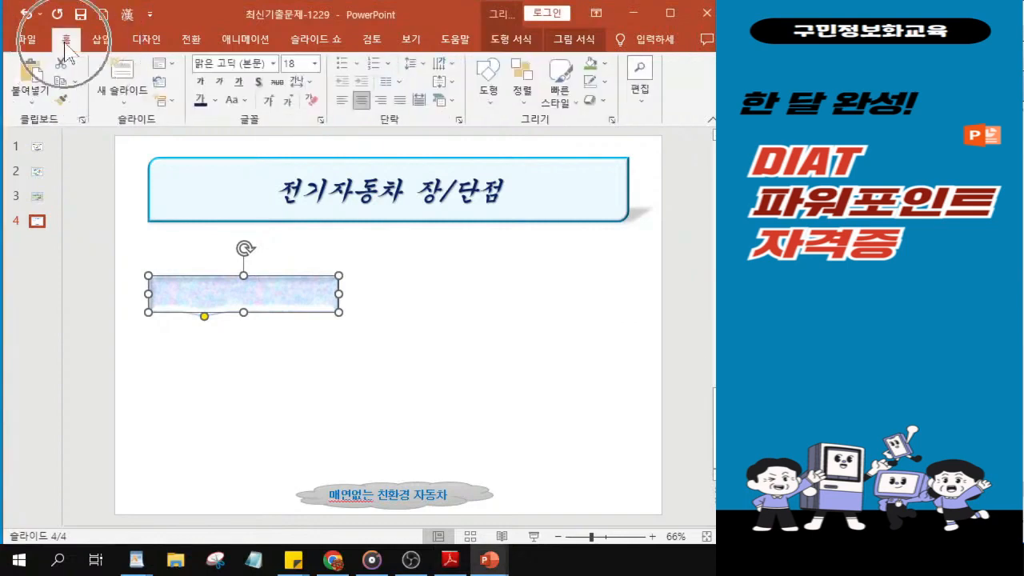
{"action": "left_click", "coordinate": [273, 64]}
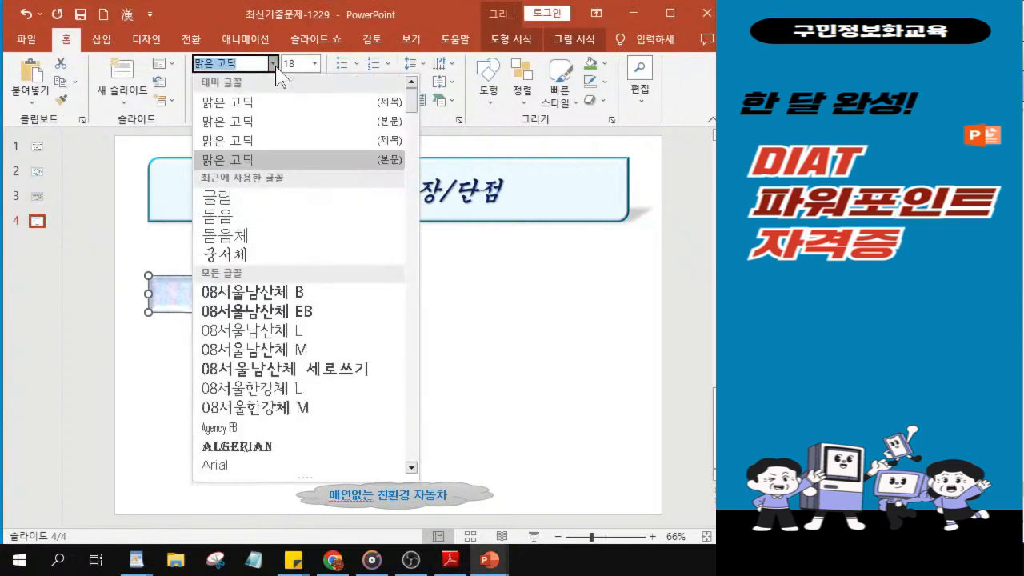
{"action": "left_click", "coordinate": [247, 200]}
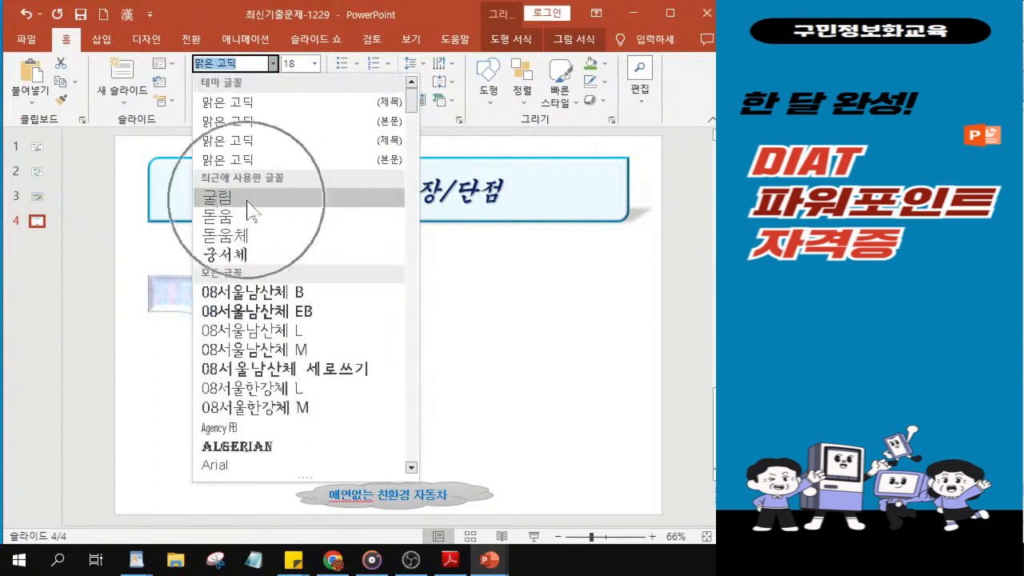
{"action": "left_click", "coordinate": [247, 206]}
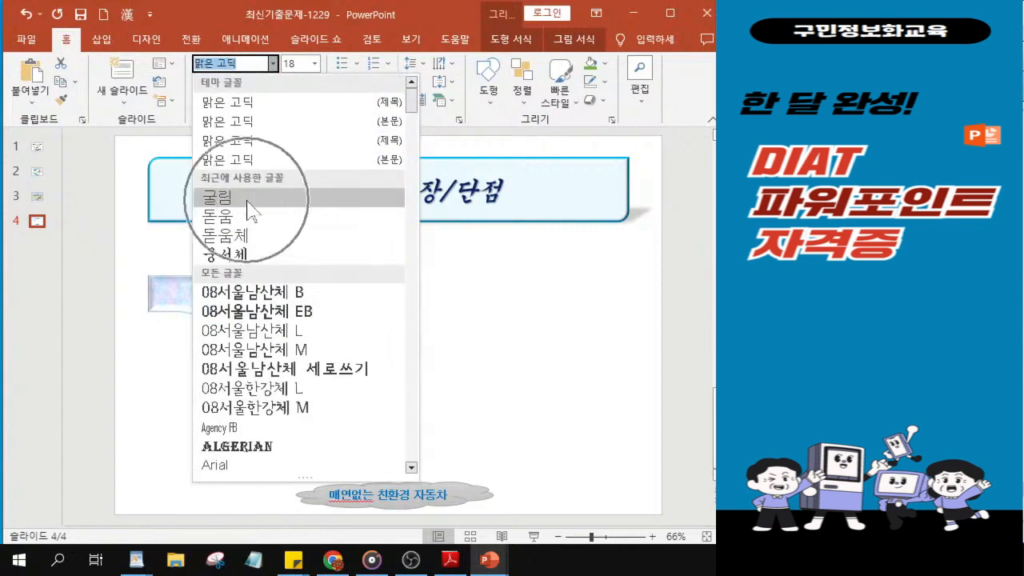
{"action": "left_click", "coordinate": [247, 207]}
{"action": "left_click", "coordinate": [247, 200]}
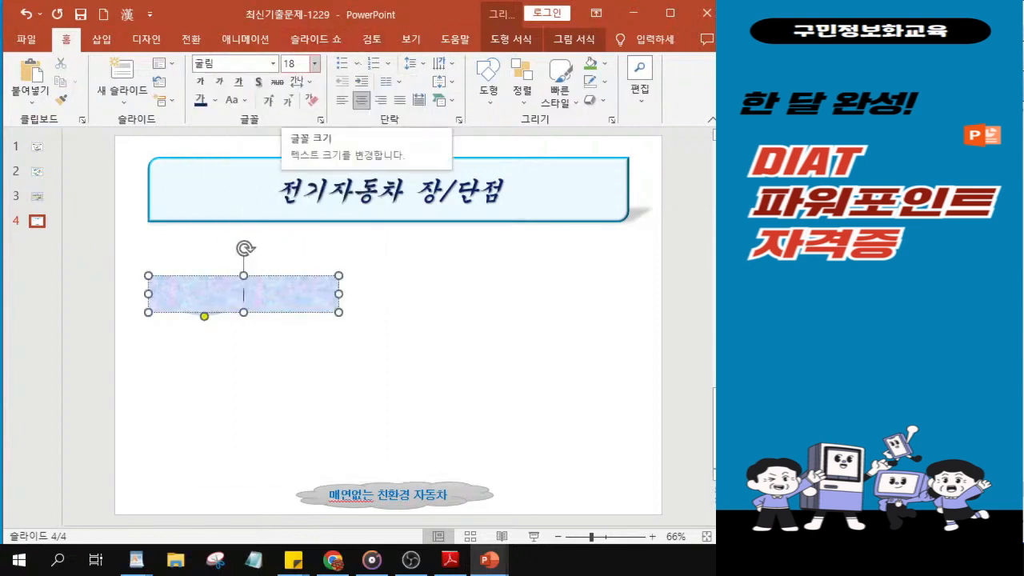
{"action": "left_click", "coordinate": [297, 64]}
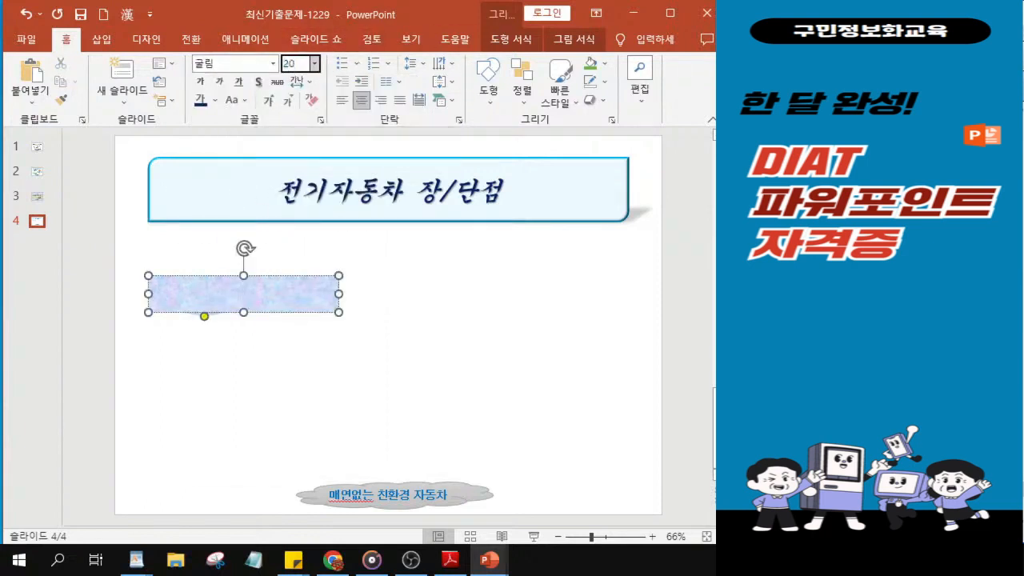
{"action": "key", "text": "Return"}
- Make the callout's text bold and colour it standard purple
{"action": "key", "text": "ctrl"}
{"action": "key", "text": "ctrl"}
{"action": "key", "text": "ctrl"}
{"action": "left_click", "coordinate": [199, 85]}
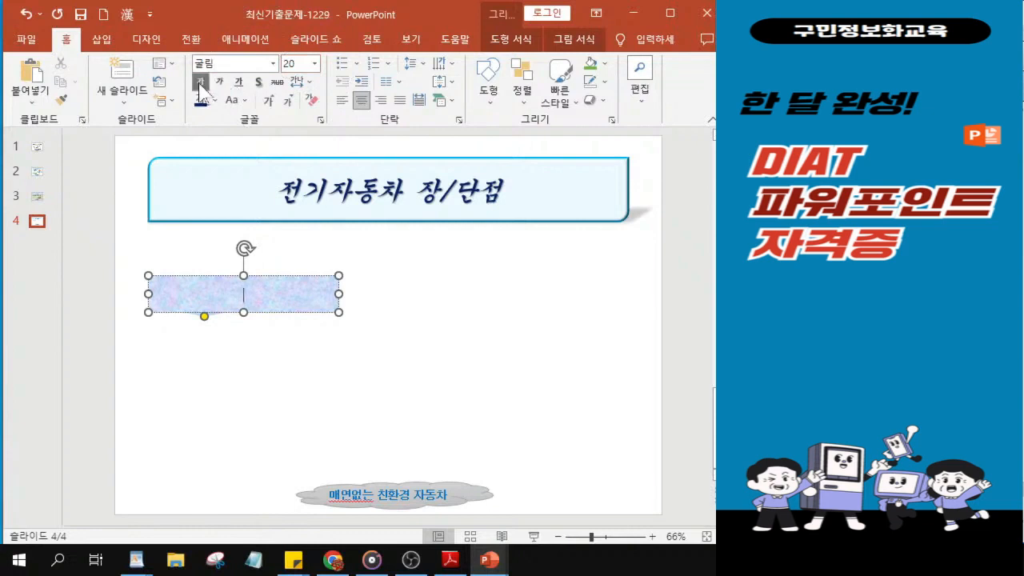
{"action": "key", "text": "ctrl"}
{"action": "key", "text": "ctrl"}
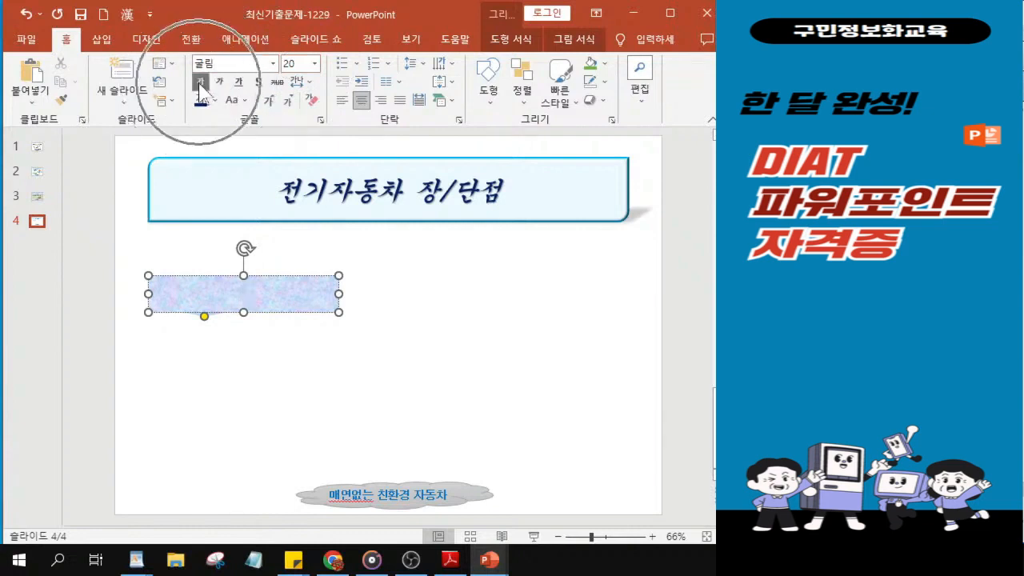
{"action": "left_click", "coordinate": [214, 100]}
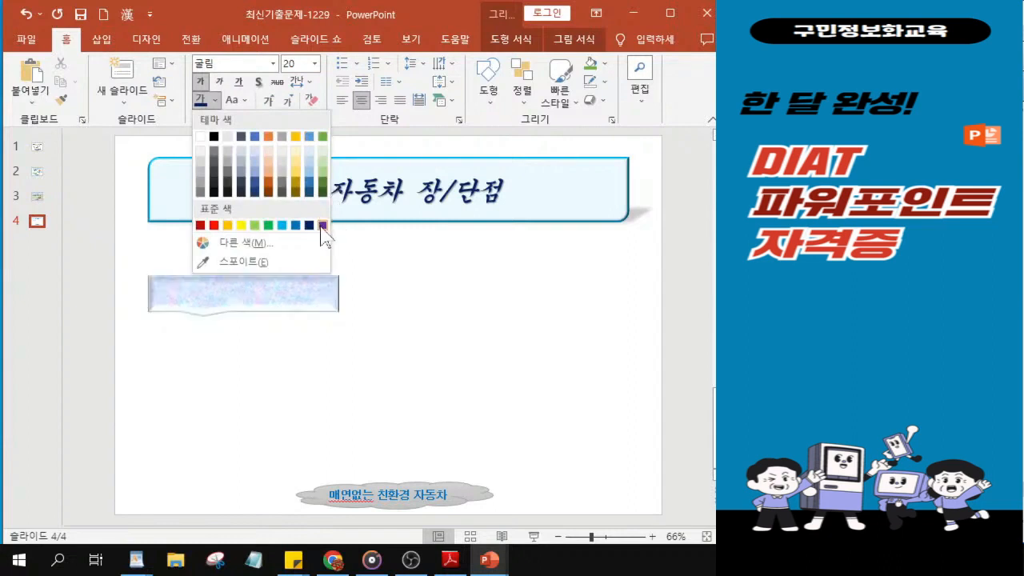
{"action": "key", "text": "ctrl"}
{"action": "key", "text": "ctrl"}
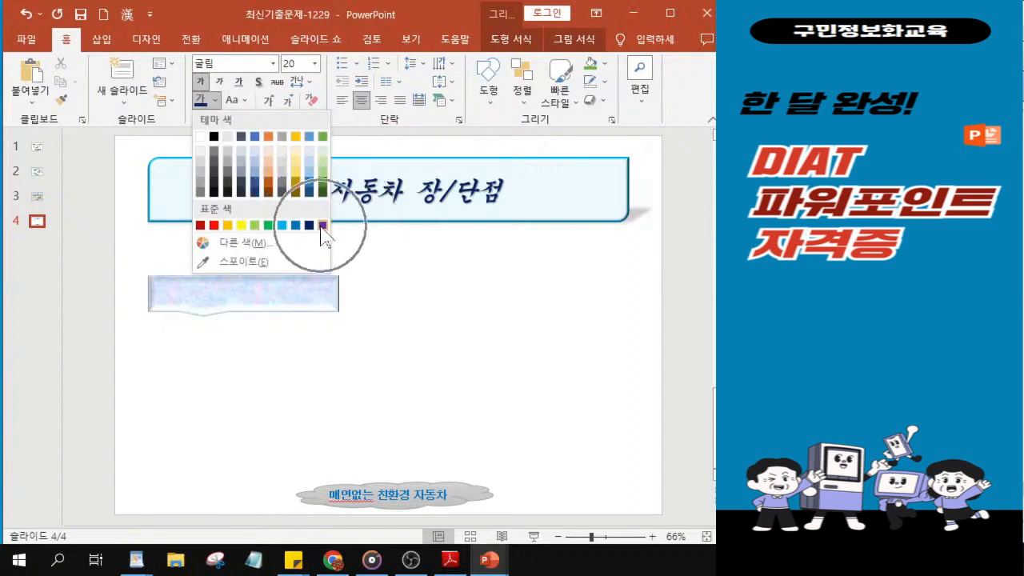
{"action": "left_click", "coordinate": [323, 226]}
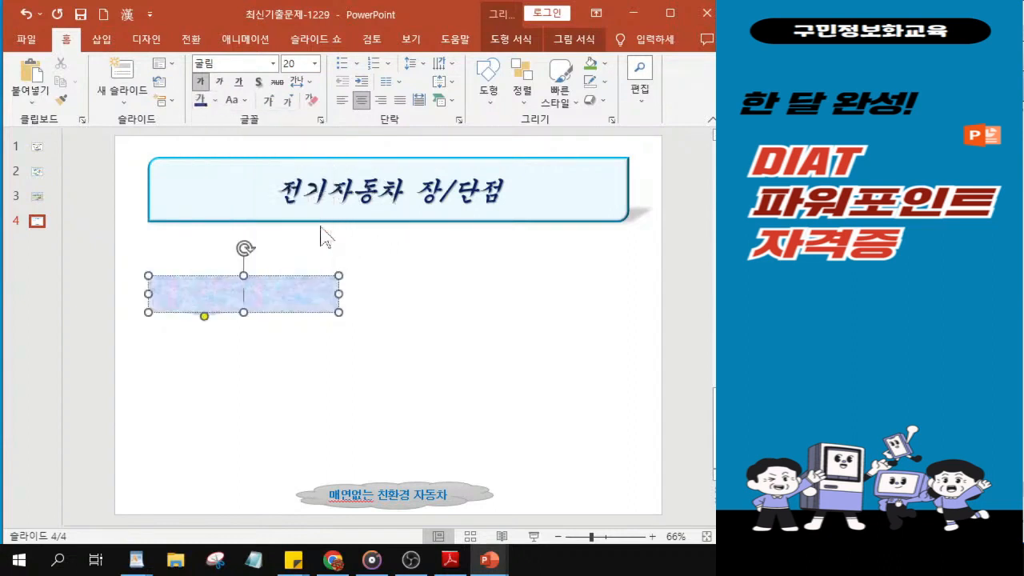
- Enter the text 유지비 저렴 in the callout
{"action": "scroll", "coordinate": [231, 304], "scroll_direction": "up", "scroll_amount": 6}
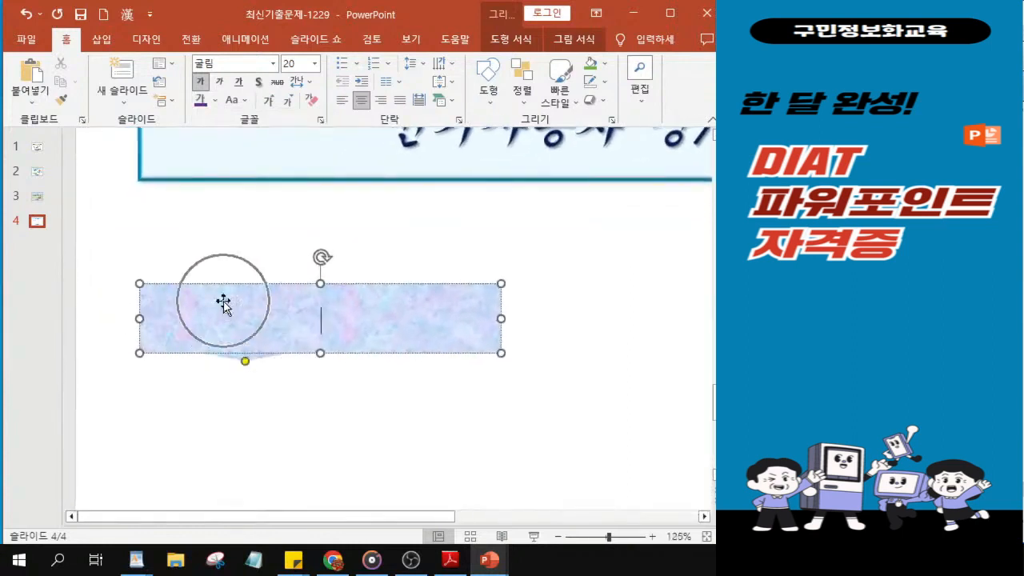
{"action": "type", "text": "읒"}
{"action": "type", "text": "지비"}
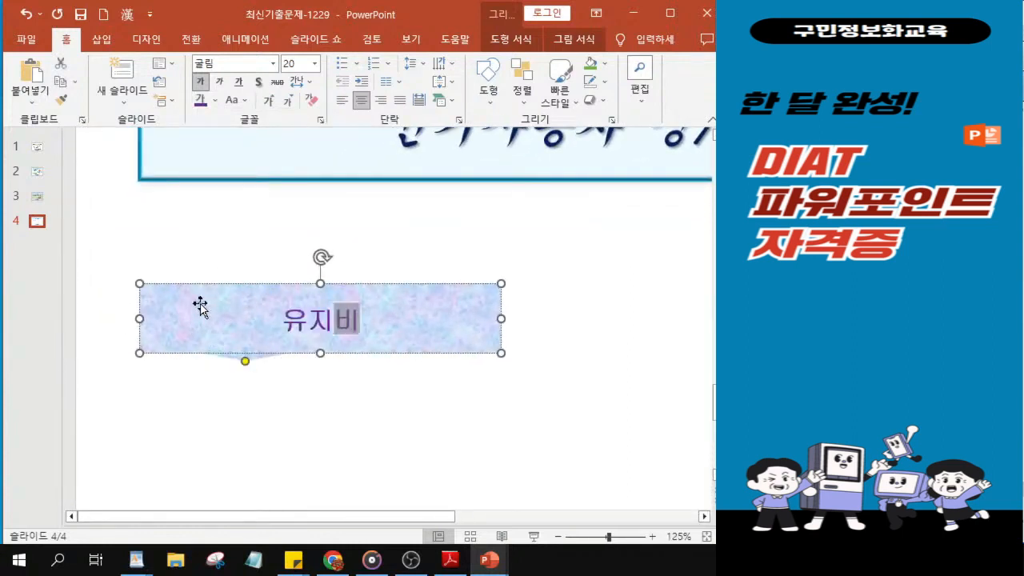
{"action": "type", "text": " 저렴"}
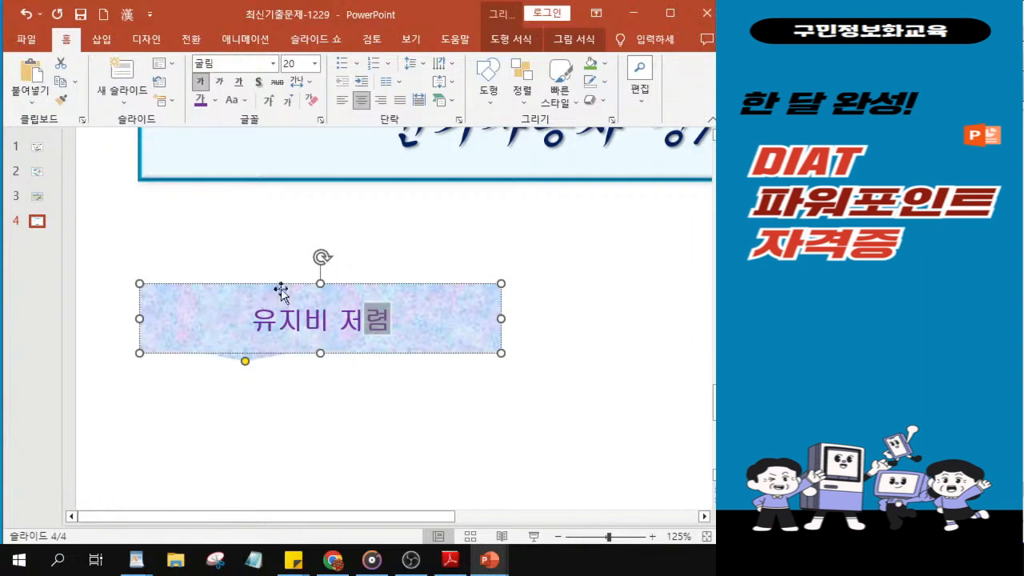
{"action": "scroll", "coordinate": [317, 354], "scroll_direction": "down", "scroll_amount": 5}
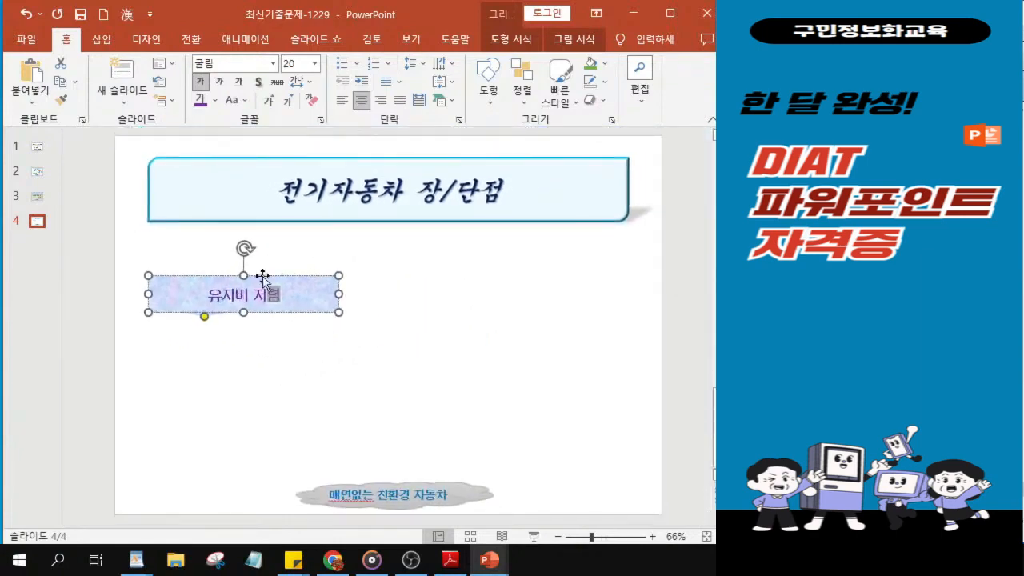
- Slightly reduce the callout's height and place two copies of it in an evenly spaced column directly below
{"action": "left_click", "coordinate": [296, 309]}
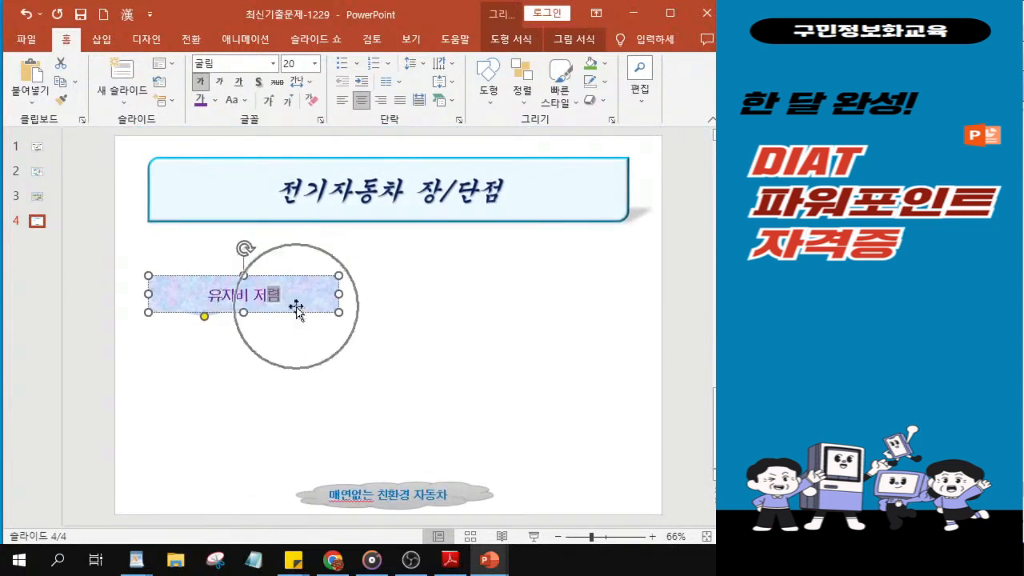
{"action": "left_click", "coordinate": [296, 309]}
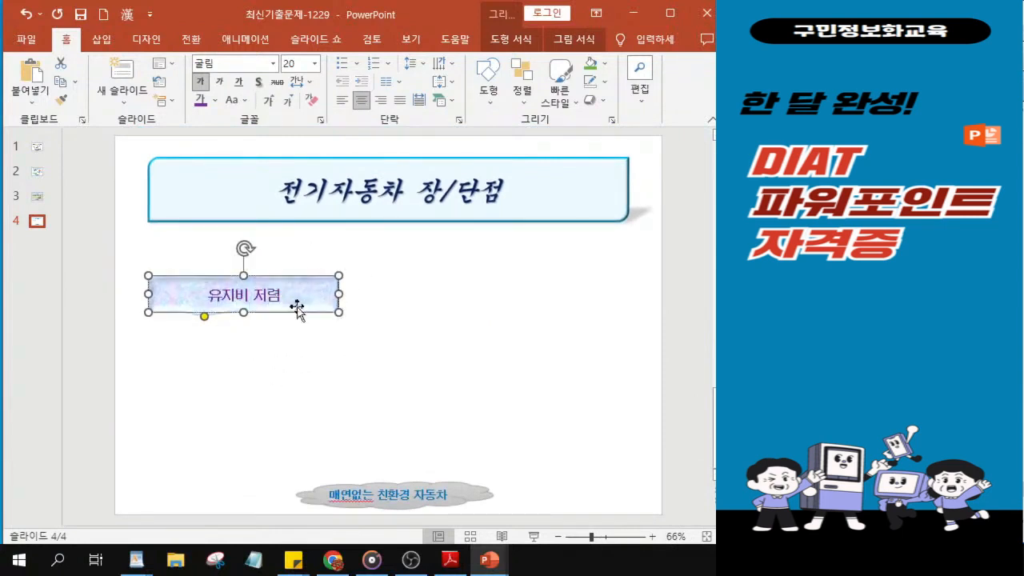
{"action": "left_click_drag", "start_coordinate": [241, 314], "coordinate": [240, 310]}
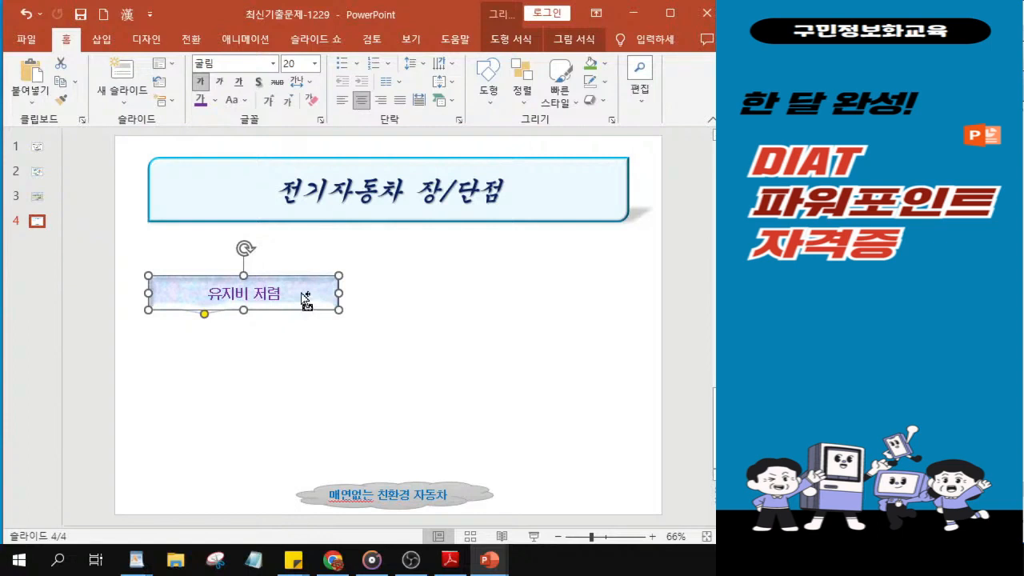
{"action": "left_click_drag", "start_coordinate": [306, 303], "coordinate": [311, 400]}
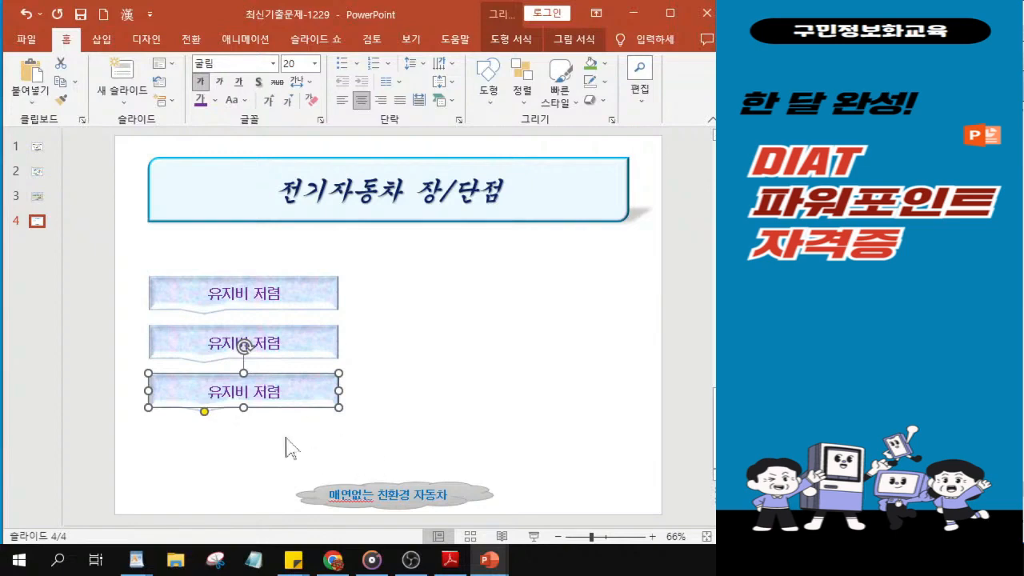
- Clear the text 유지비 저렴 from the middle callout in the column
{"action": "scroll", "coordinate": [173, 354], "scroll_direction": "up", "scroll_amount": 4}
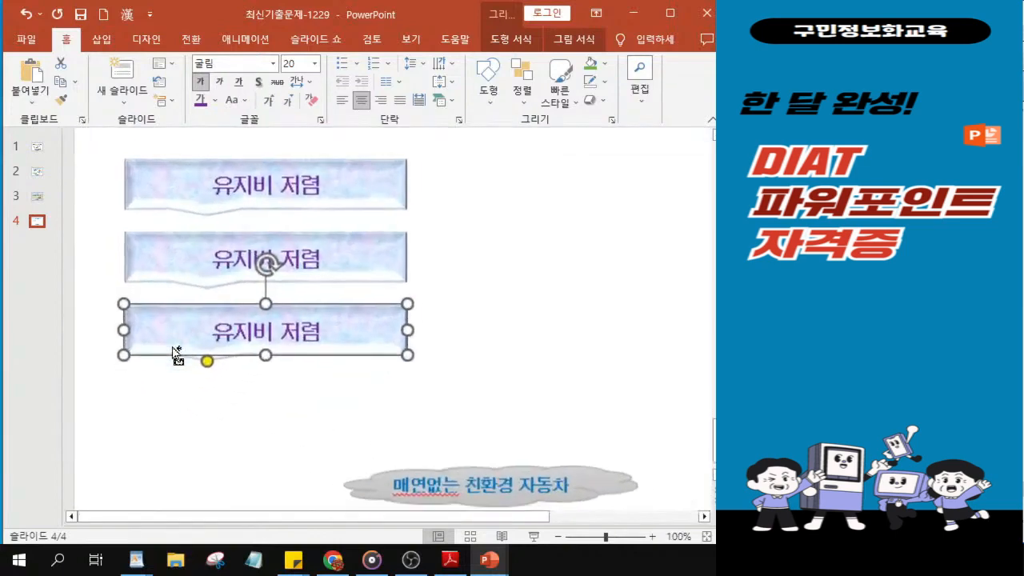
{"action": "left_click", "coordinate": [214, 252]}
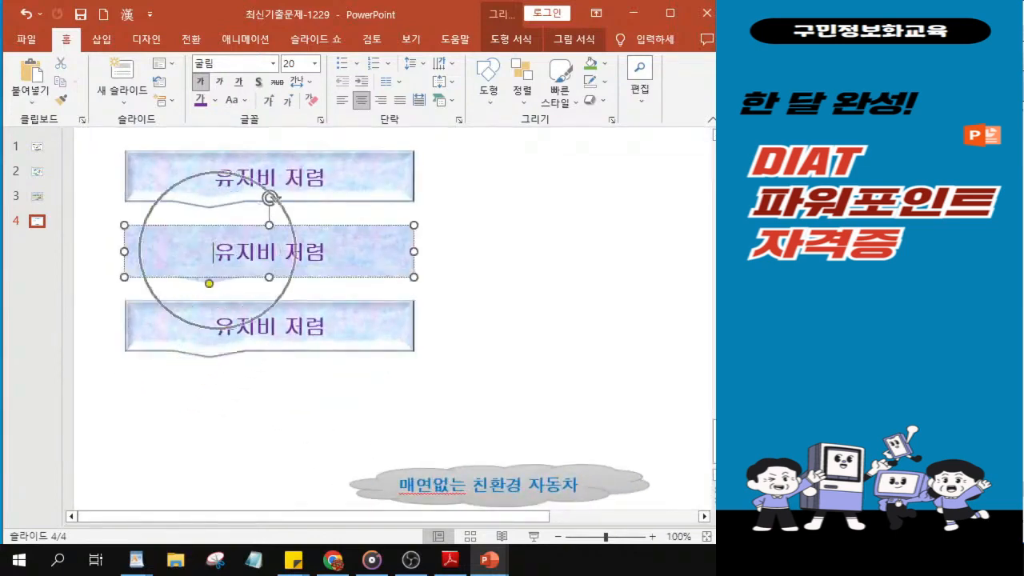
{"action": "scroll", "coordinate": [205, 264], "scroll_direction": "up", "scroll_amount": 2}
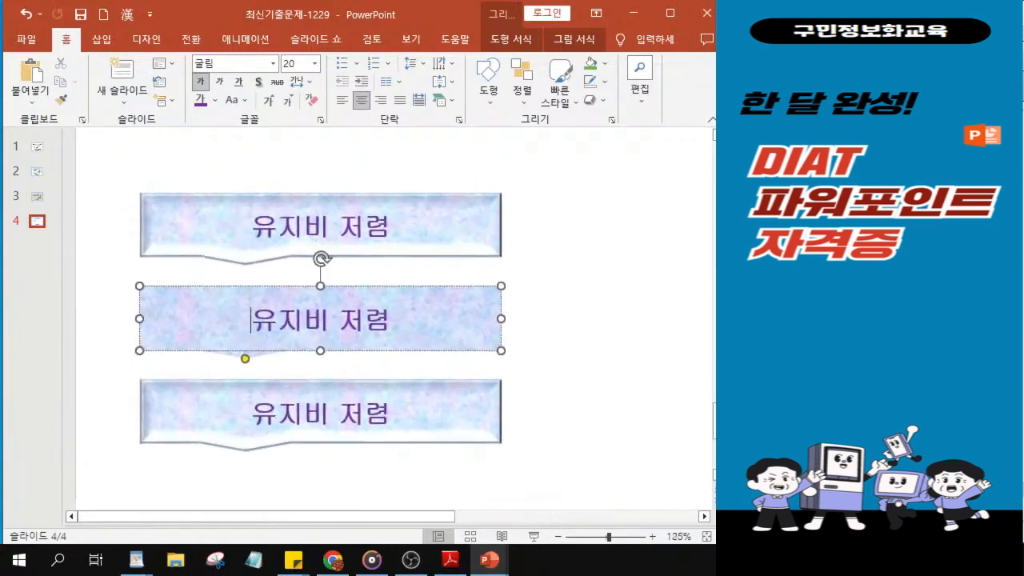
{"action": "left_click", "coordinate": [250, 317]}
{"action": "mouse_move", "coordinate": [248, 319]}
{"action": "left_mouse_down"}
{"action": "mouse_move", "coordinate": [301, 318]}
{"action": "mouse_move", "coordinate": [250, 320]}
{"action": "left_mouse_up"}
{"action": "key", "text": "Delete"}
{"action": "key", "text": "Delete"}
{"action": "key", "text": "Delete"}
{"action": "key", "text": "Delete"}
{"action": "key", "text": "Delete"}
{"action": "key", "text": "Delete"}
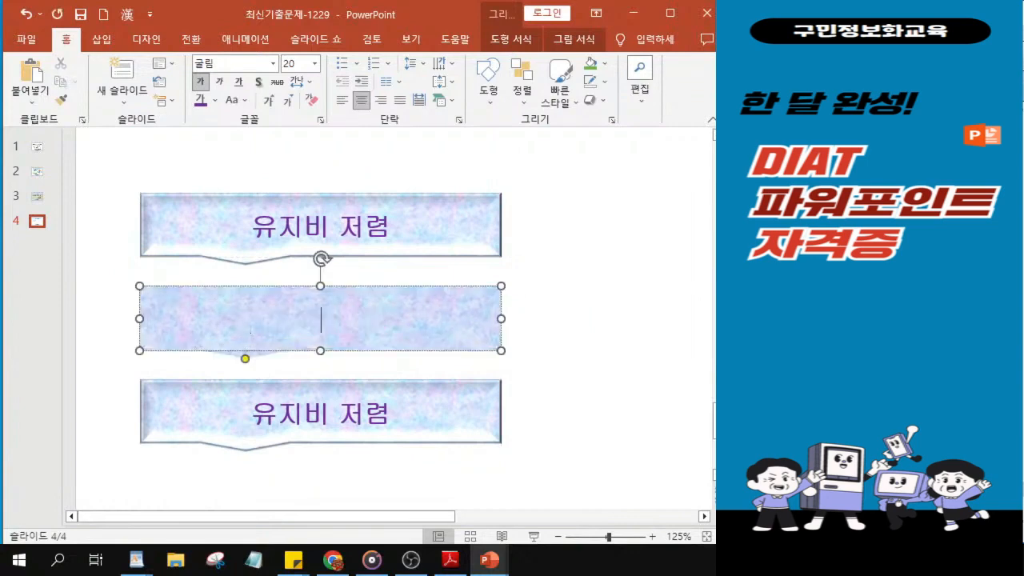
- Enter the text 차량 소모품의 적은 교체 in the middle callout
{"action": "type", "text": "차랴"}
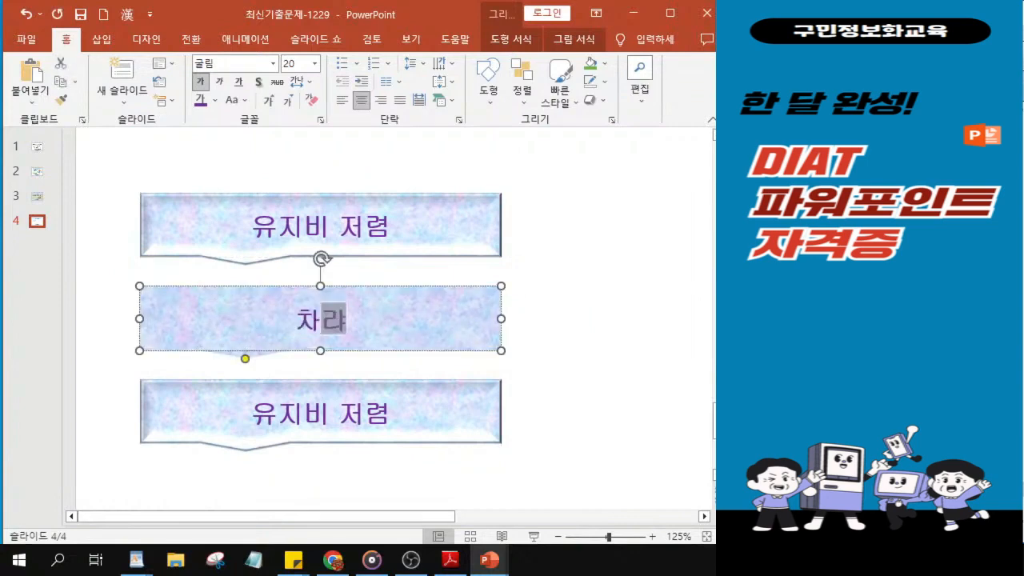
{"action": "type", "text": "량 소"}
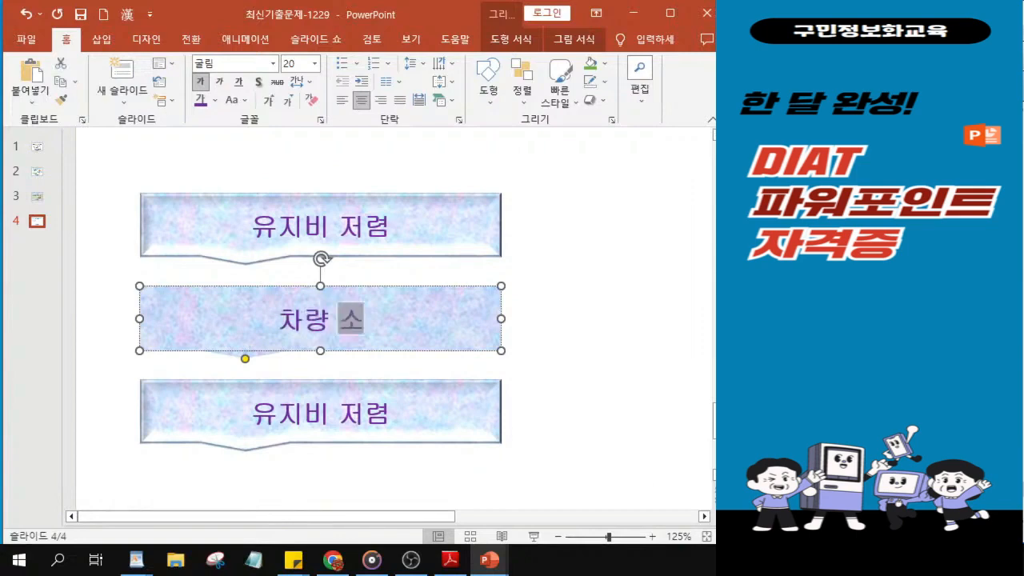
{"action": "type", "text": "모"}
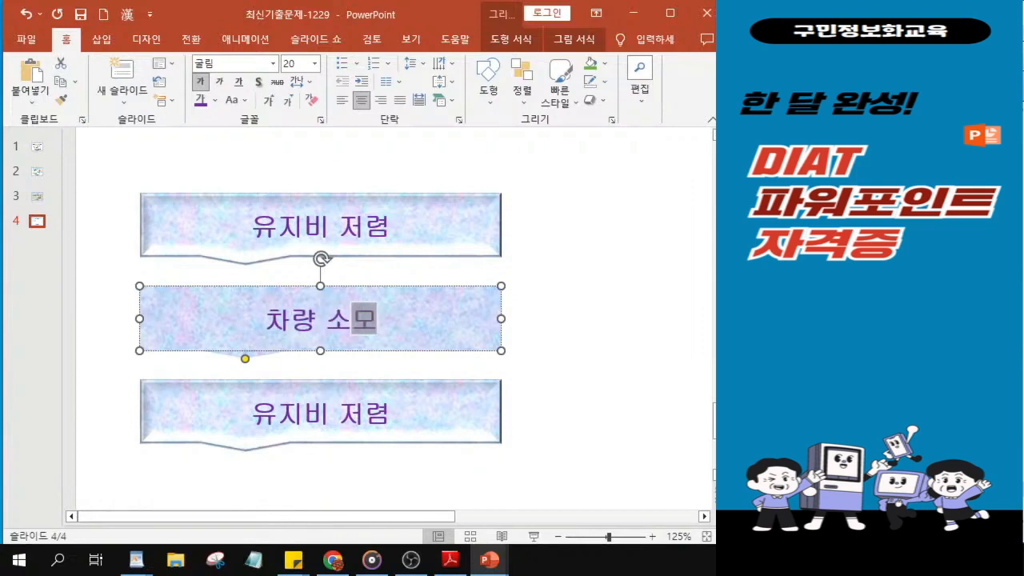
{"action": "type", "text": "품의"}
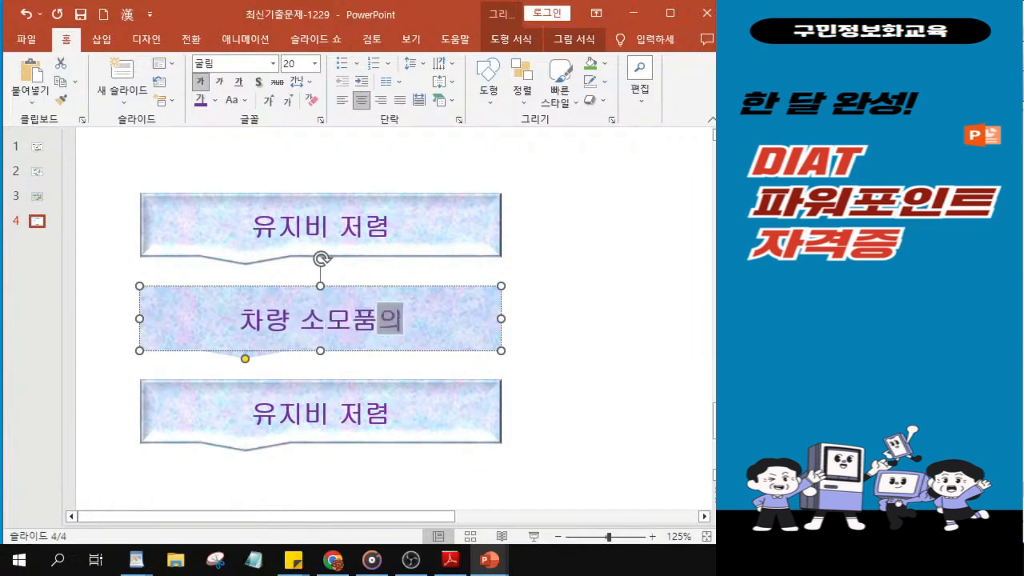
{"action": "type", "text": " 적은 "}
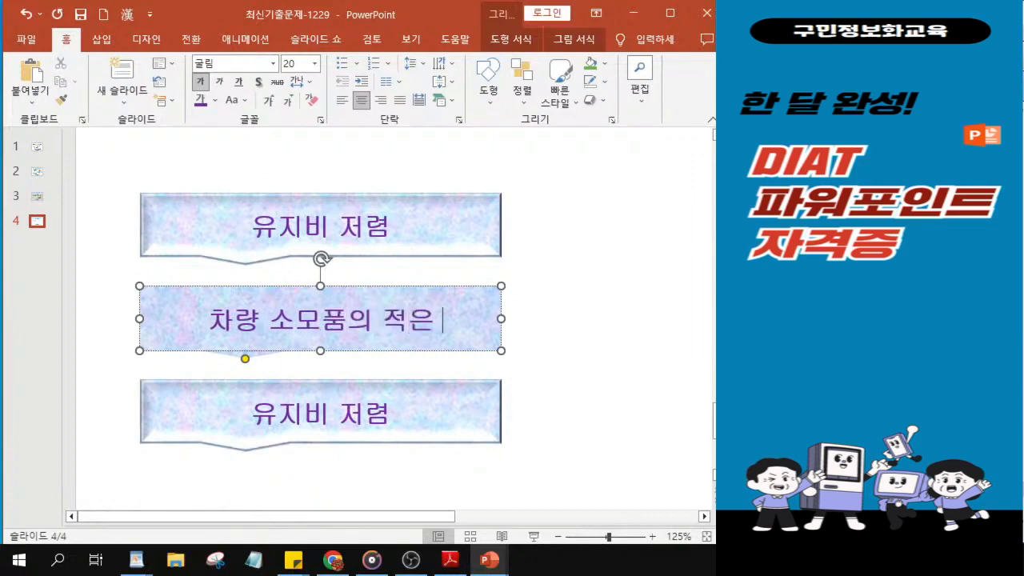
{"action": "type", "text": "교채"}
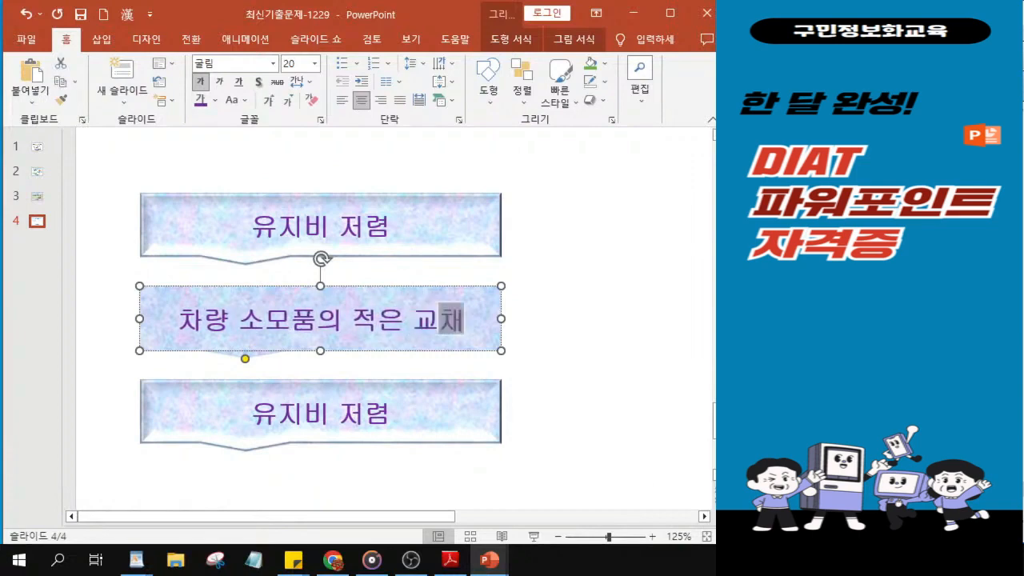
{"action": "key", "text": "BackSpace"}
{"action": "type", "text": "ㅔ"}
- Clear the text 유지비 저렴 from the lowest callout in the column
{"action": "scroll", "coordinate": [219, 351], "scroll_direction": "up", "scroll_amount": 2}
{"action": "scroll", "coordinate": [218, 350], "scroll_direction": "up", "scroll_amount": 3}
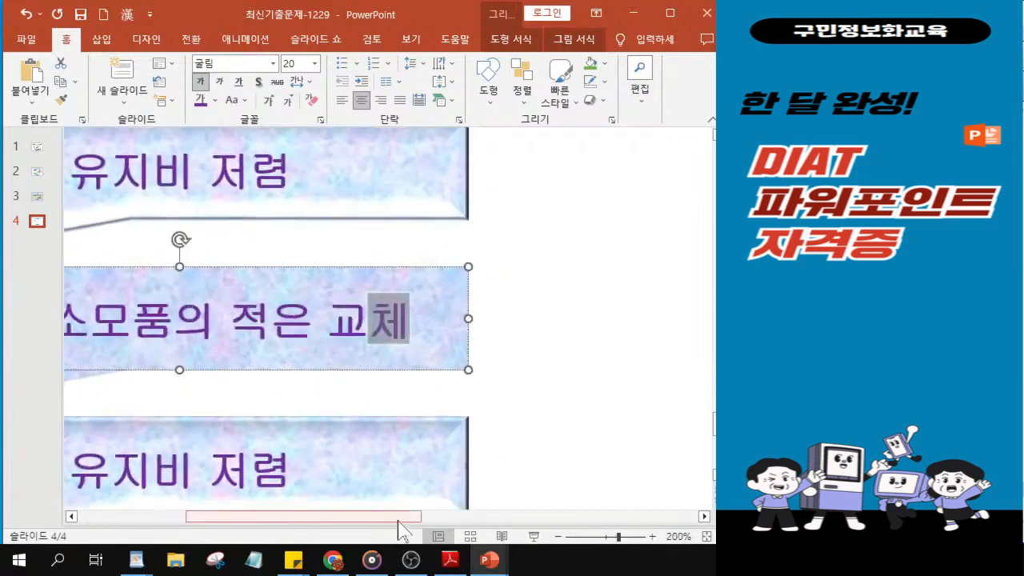
{"action": "left_click_drag", "start_coordinate": [342, 524], "coordinate": [320, 520]}
{"action": "left_click", "coordinate": [297, 480]}
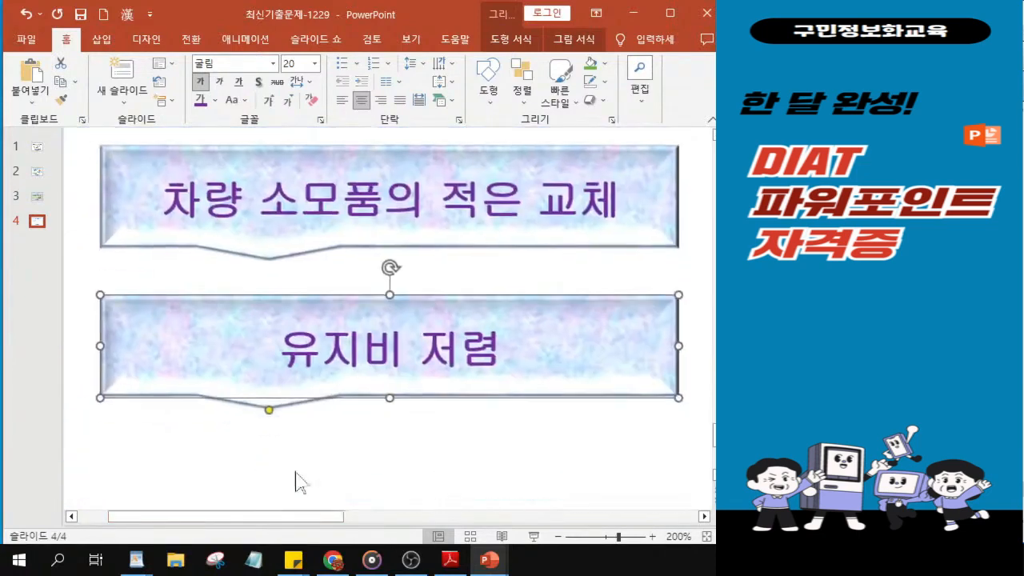
{"action": "scroll", "coordinate": [344, 295], "scroll_direction": "up", "scroll_amount": 2}
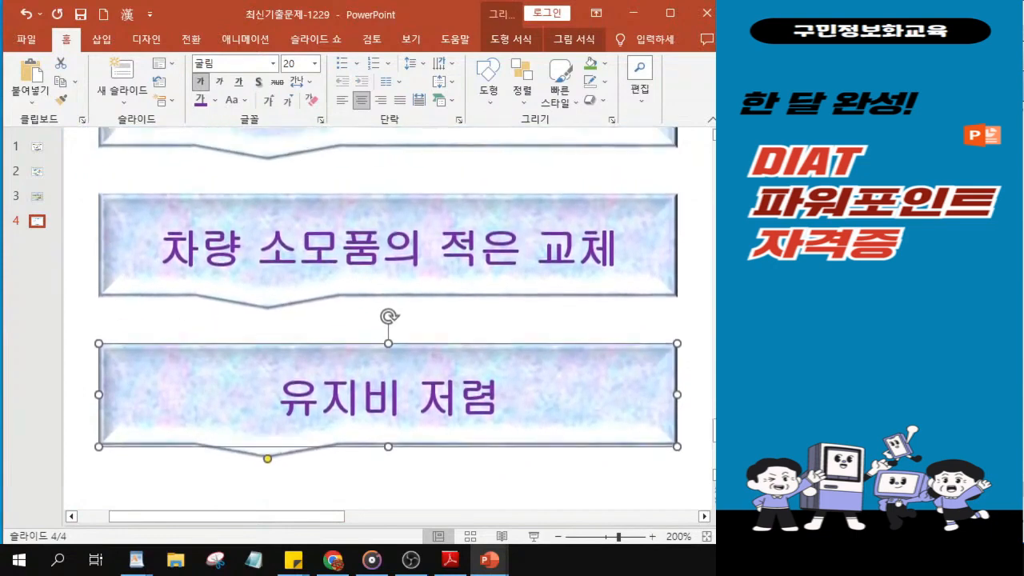
{"action": "left_click", "coordinate": [495, 424]}
{"action": "key", "text": "Delete"}
{"action": "key", "text": "Delete"}
{"action": "key", "text": "Delete"}
{"action": "key", "text": "Delete"}
{"action": "key", "text": "Delete"}
{"action": "key", "text": "Delete"}
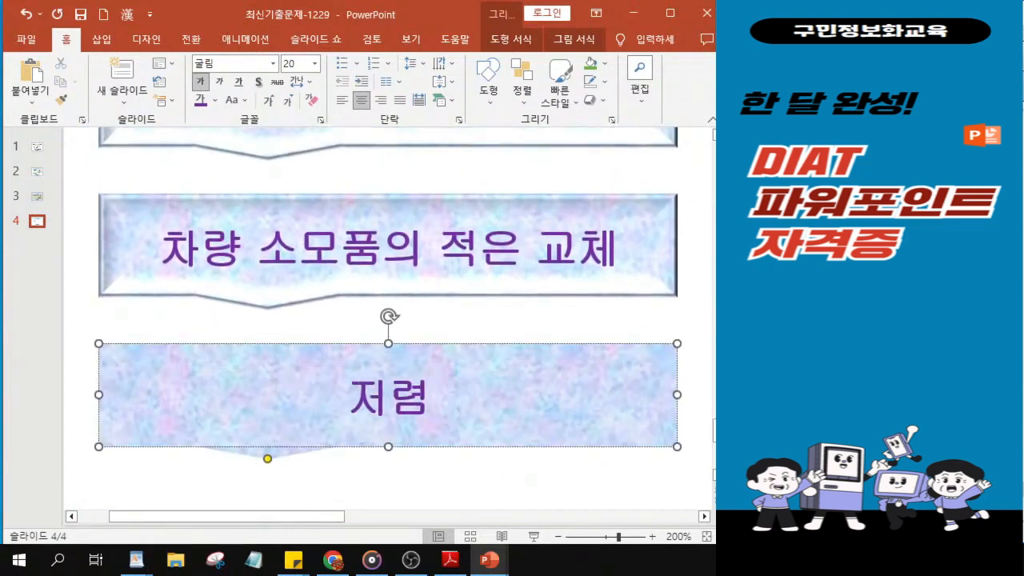
- Enter the text 주행 및 대기 중 소음 감소 in the lowest callout
{"action": "type", "text": "주행 "}
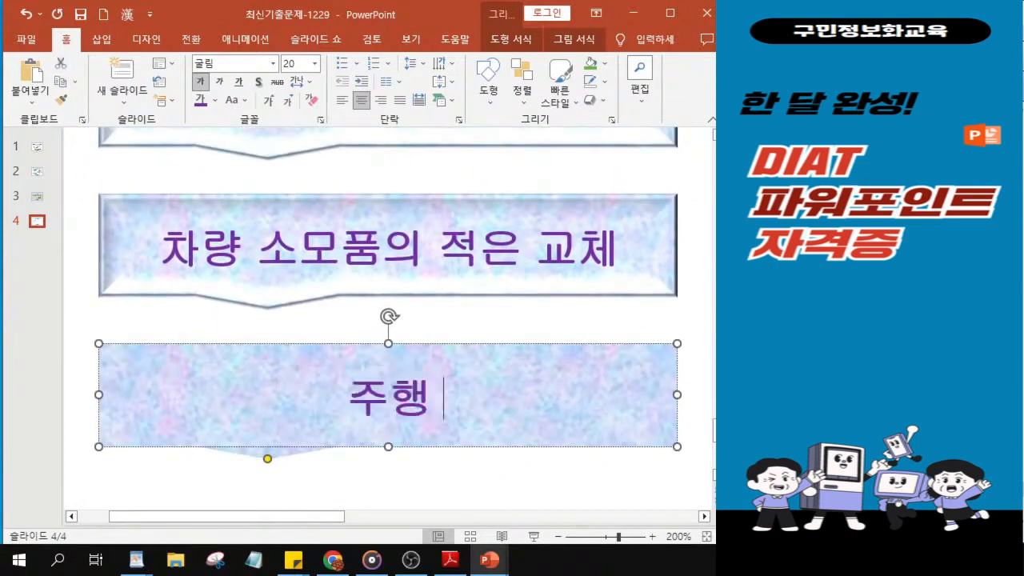
{"action": "type", "text": "및 대"}
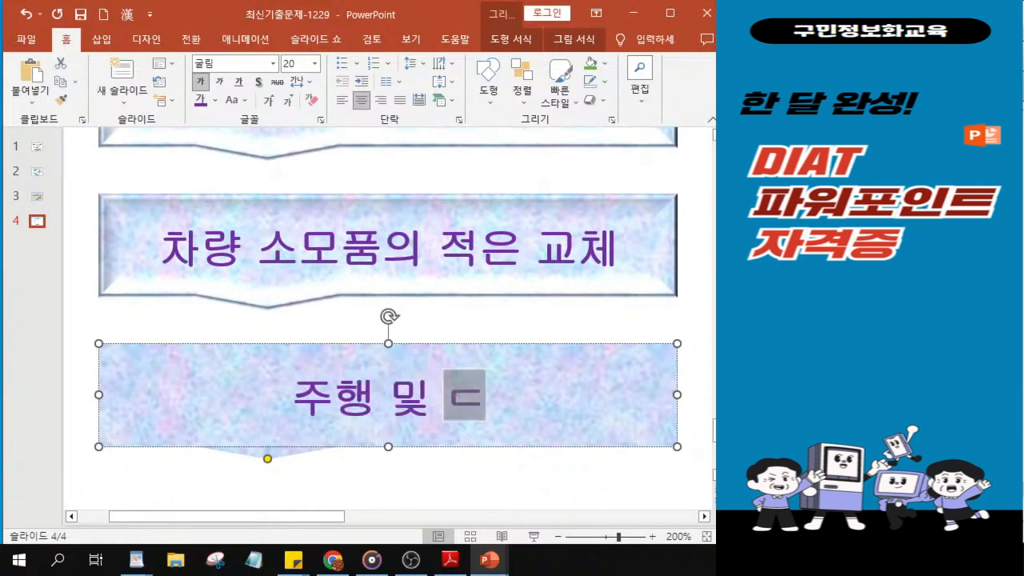
{"action": "type", "text": "기"}
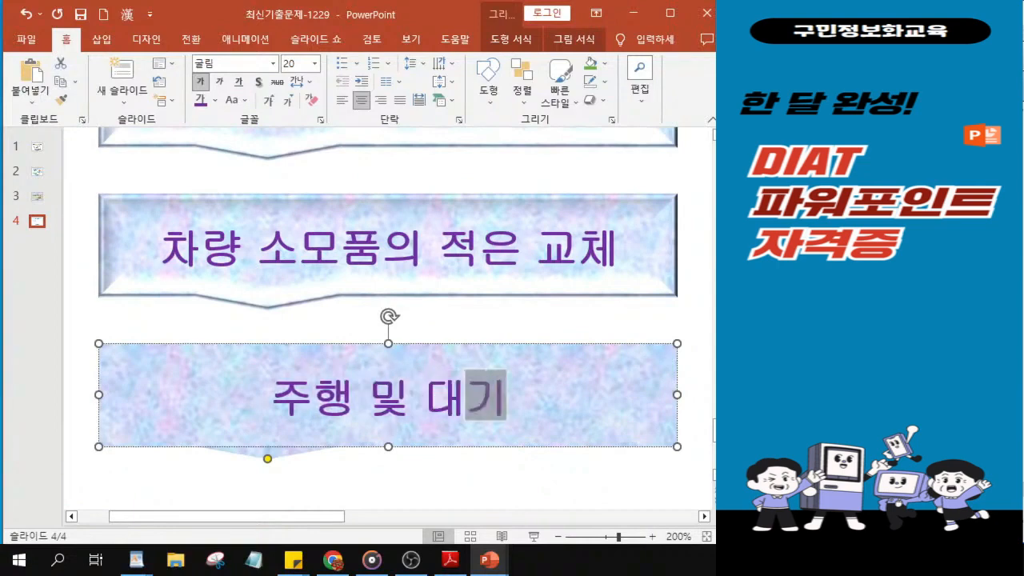
{"action": "type", "text": "중"}
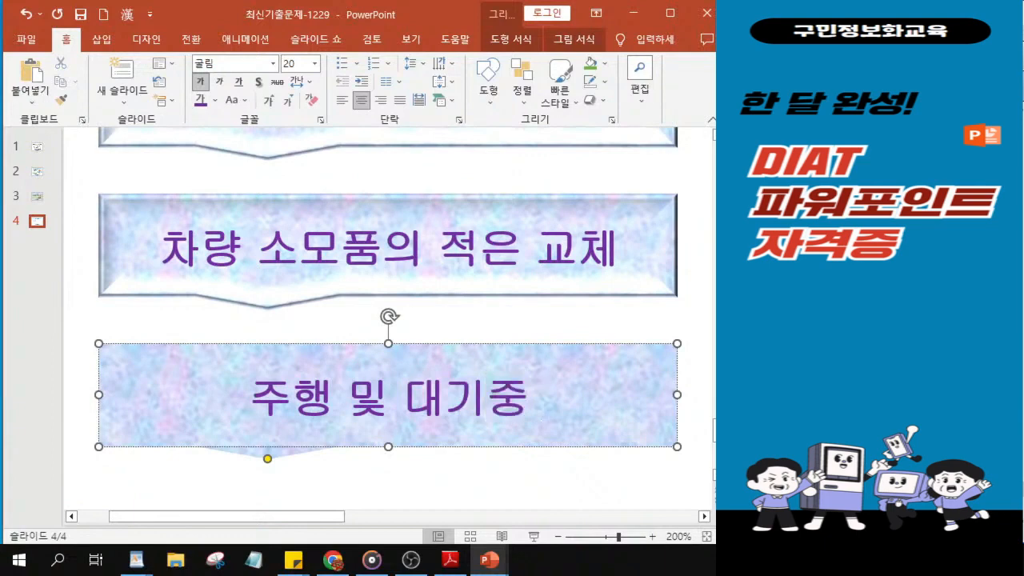
{"action": "key", "text": "Left"}
{"action": "key", "text": "Left"}
{"action": "key", "text": "Right"}
{"action": "key", "text": "Right"}
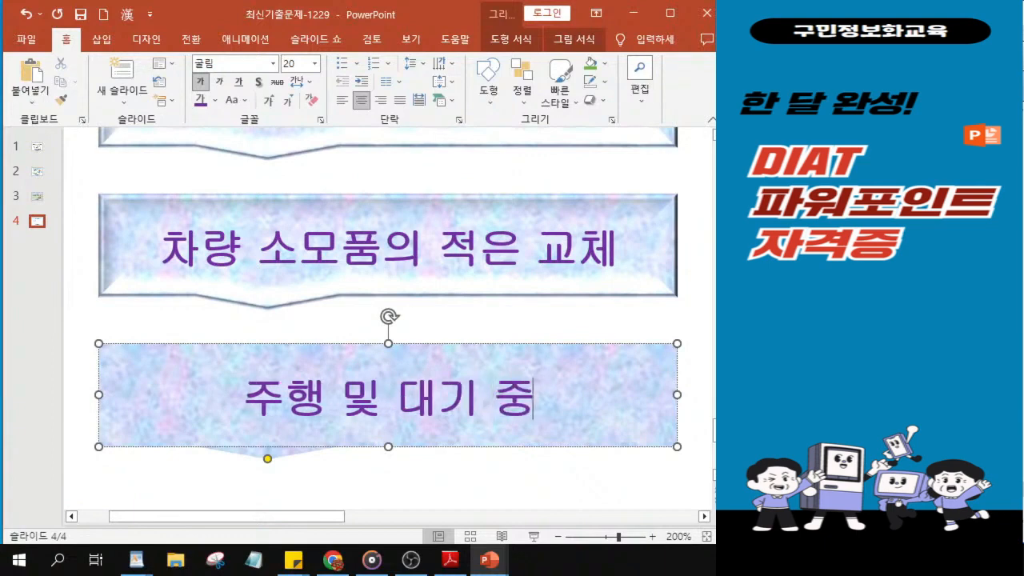
{"action": "type", "text": "소음 감ㅅ"}
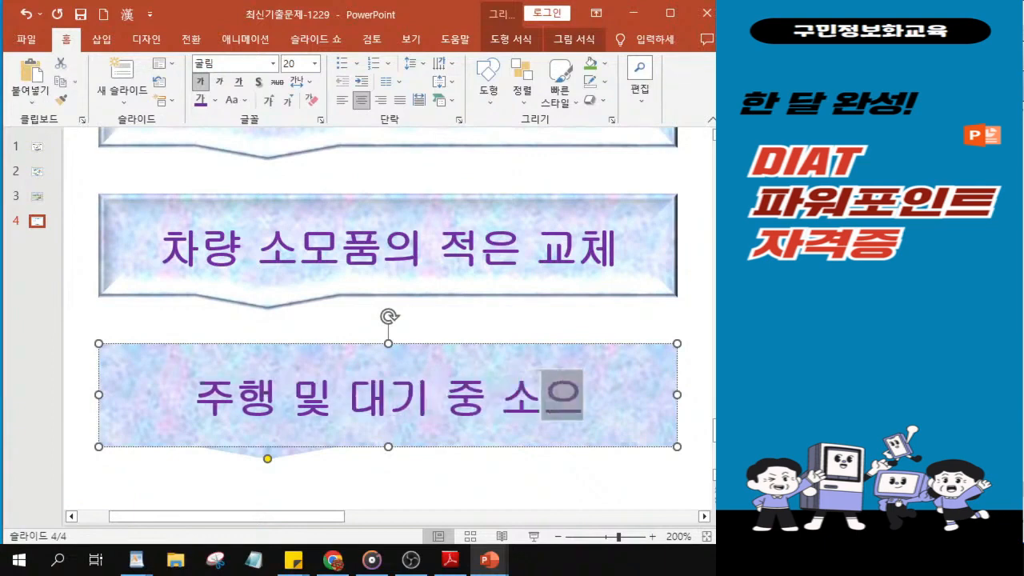
{"action": "type", "text": "ㅗ"}
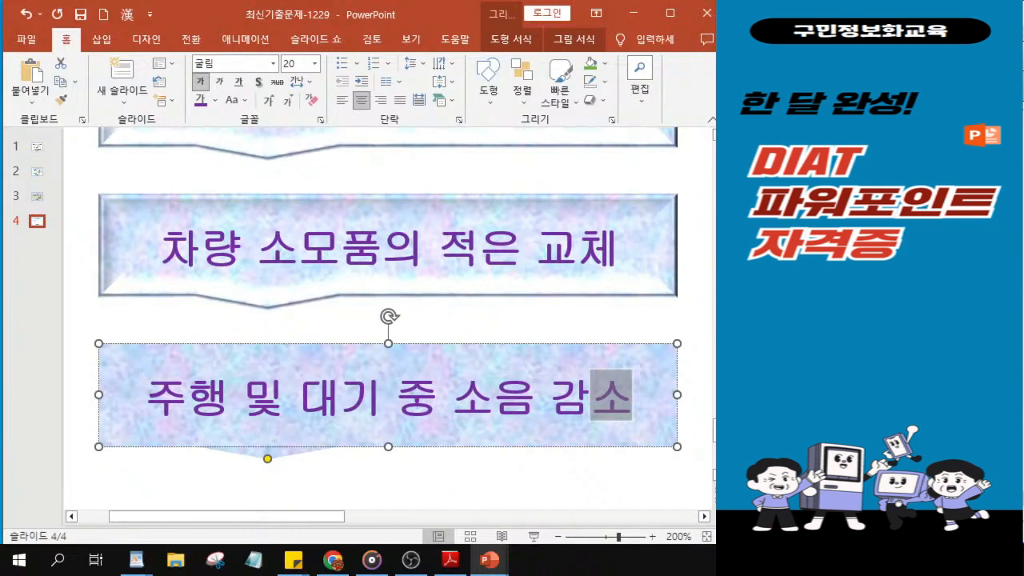
{"action": "key", "text": "alt+Tab"}
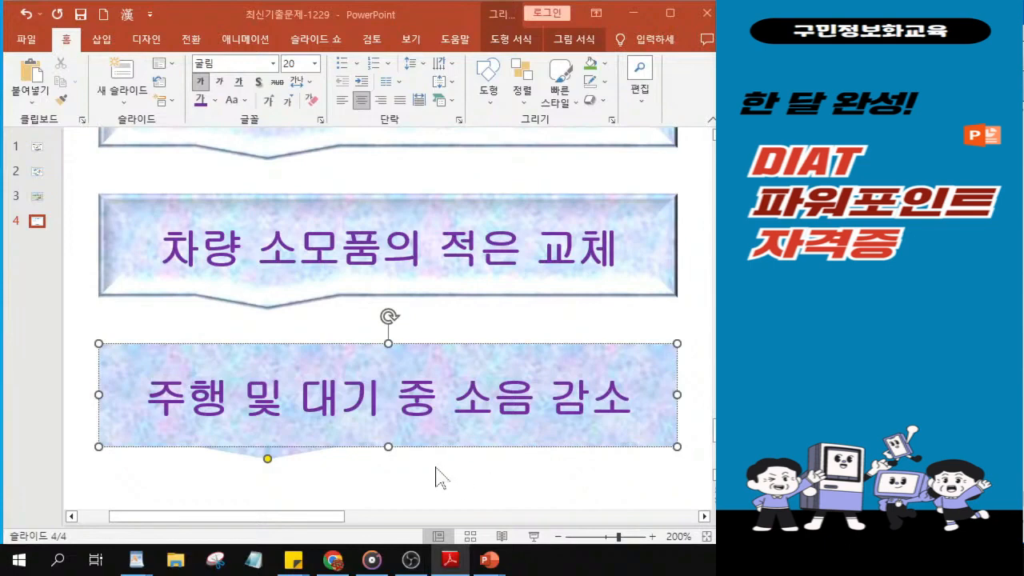
{"action": "scroll", "coordinate": [434, 476], "scroll_direction": "down", "scroll_amount": 5, "text": "ctrl"}
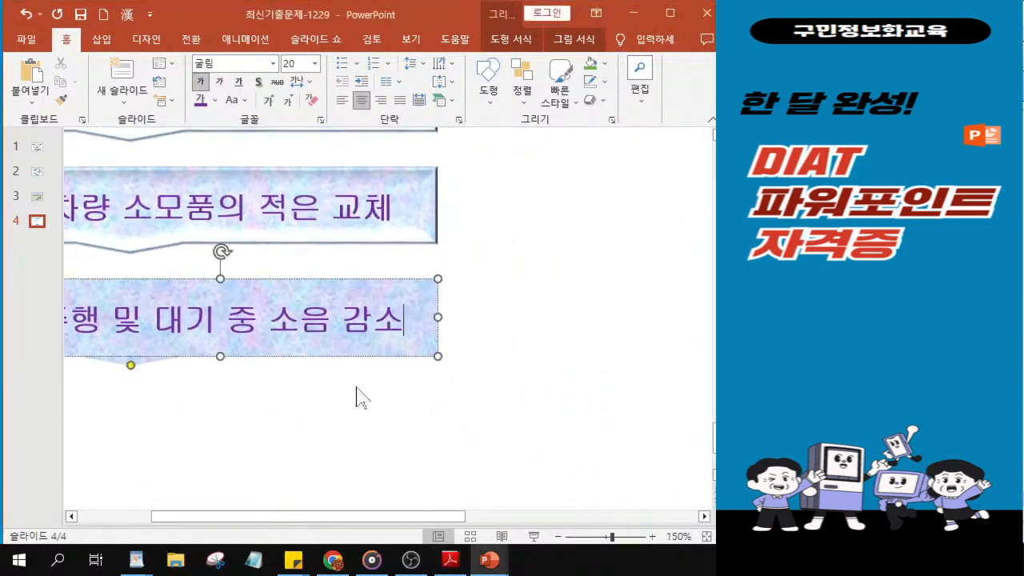
{"action": "scroll", "coordinate": [267, 356], "scroll_direction": "down", "scroll_amount": 5, "text": "ctrl"}
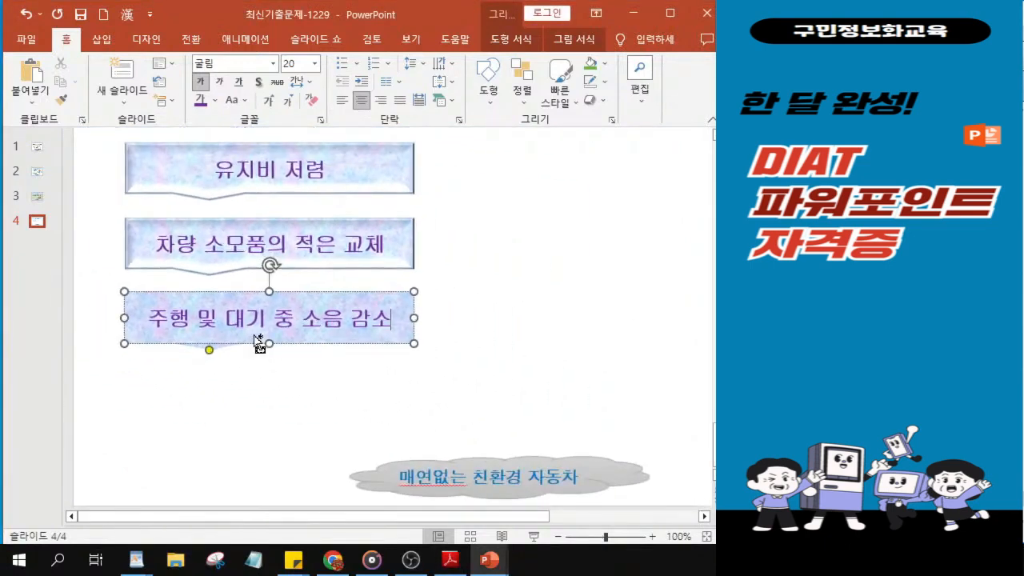
{"action": "scroll", "coordinate": [250, 289], "scroll_direction": "up", "scroll_amount": 2, "text": "ctrl"}
{"action": "scroll", "coordinate": [248, 288], "scroll_direction": "down", "scroll_amount": 2, "text": "ctrl"}
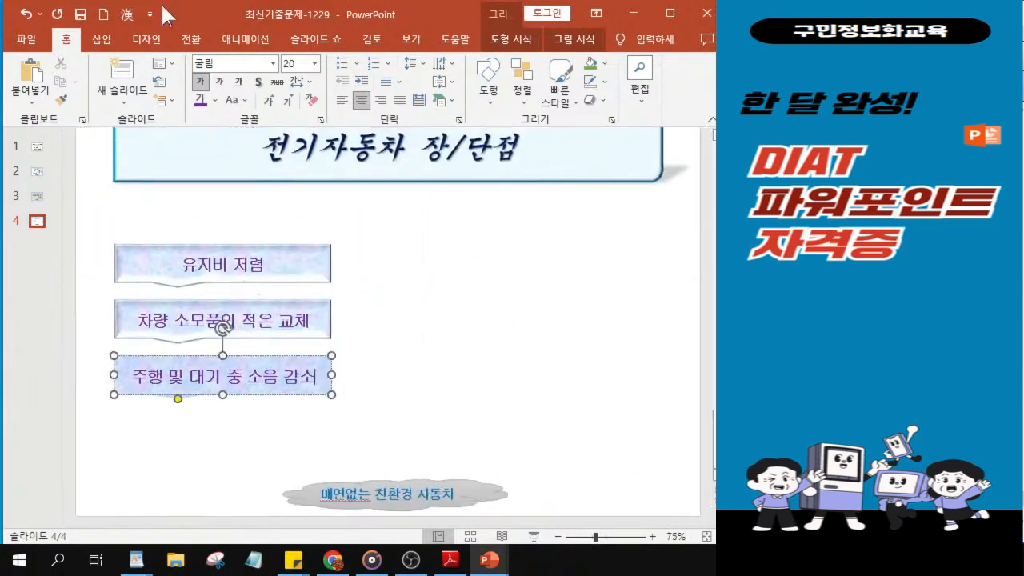
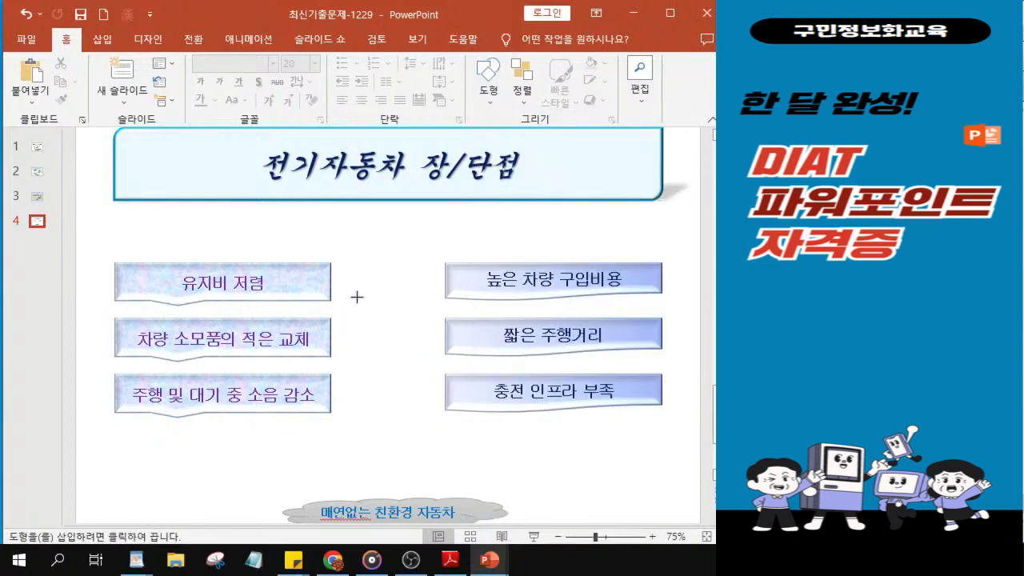
- Draw a three-way left-right-up arrow in the gap between the two callout columns and nudge it into place
{"action": "left_click_drag", "start_coordinate": [346, 302], "coordinate": [438, 328]}
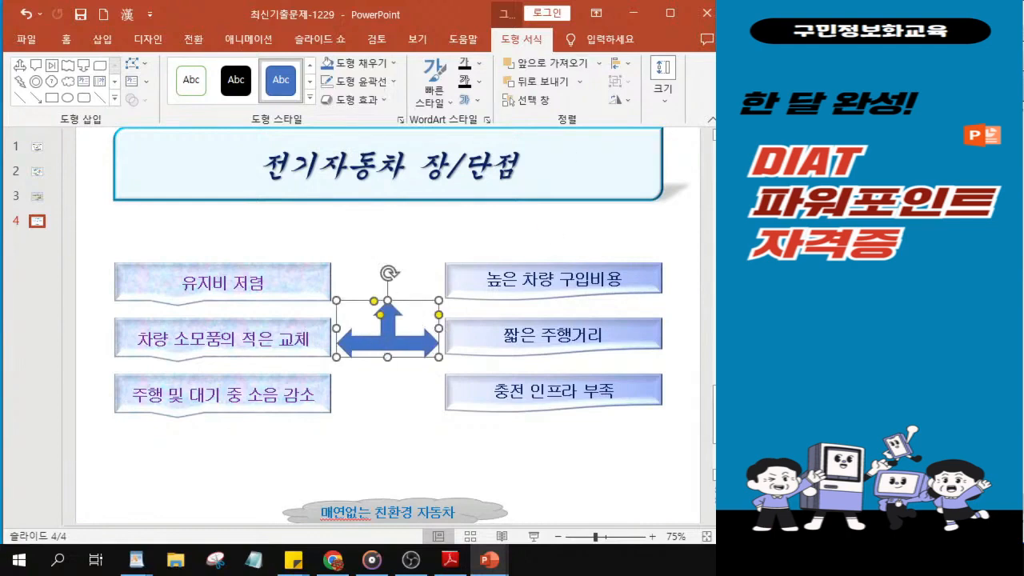
{"action": "left_click_drag", "start_coordinate": [397, 350], "coordinate": [393, 348]}
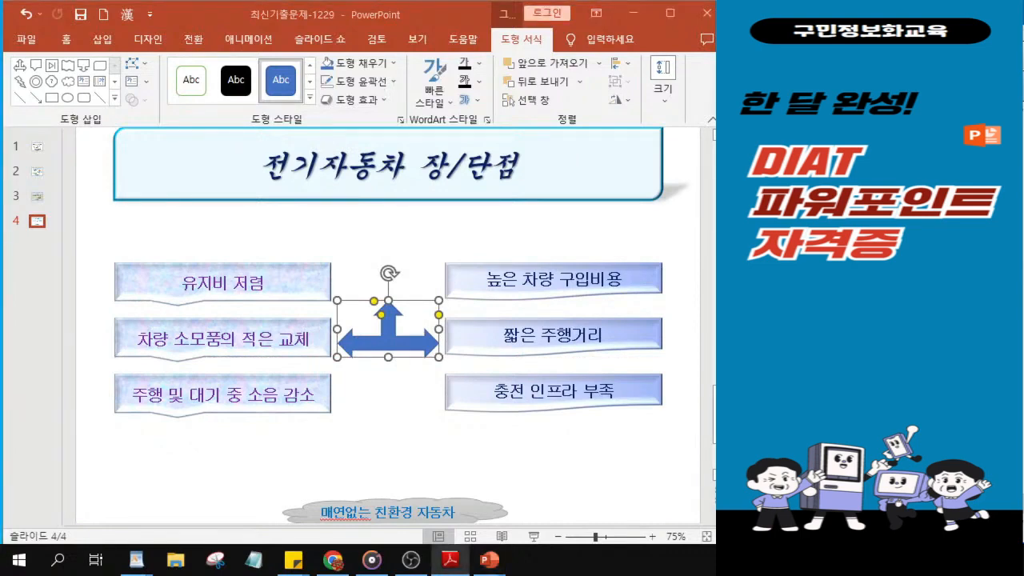
- Fill the three-way arrow with standard green and apply the light linear-up gradient variation
{"action": "left_click", "coordinate": [370, 352]}
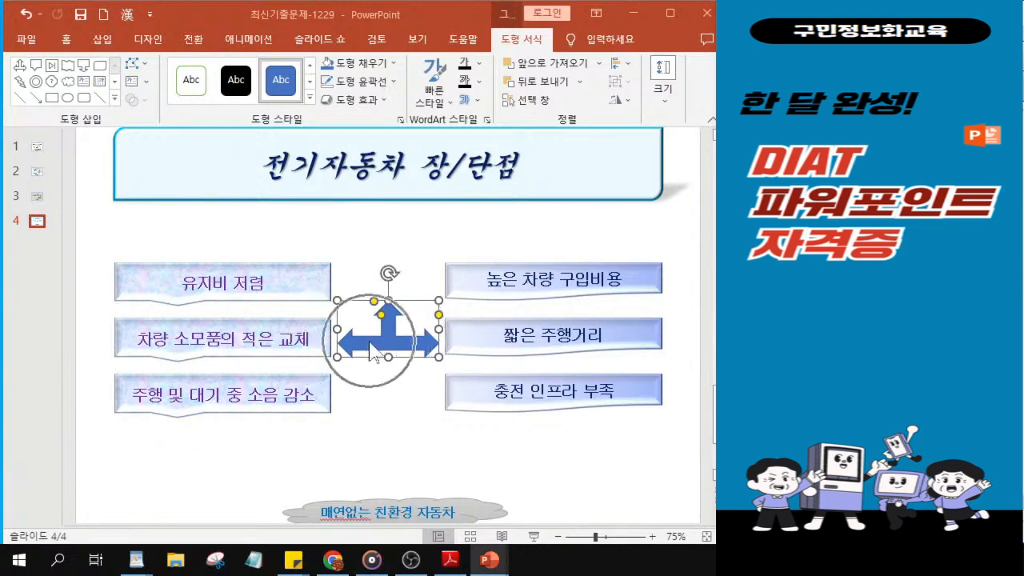
{"action": "left_click", "coordinate": [361, 64]}
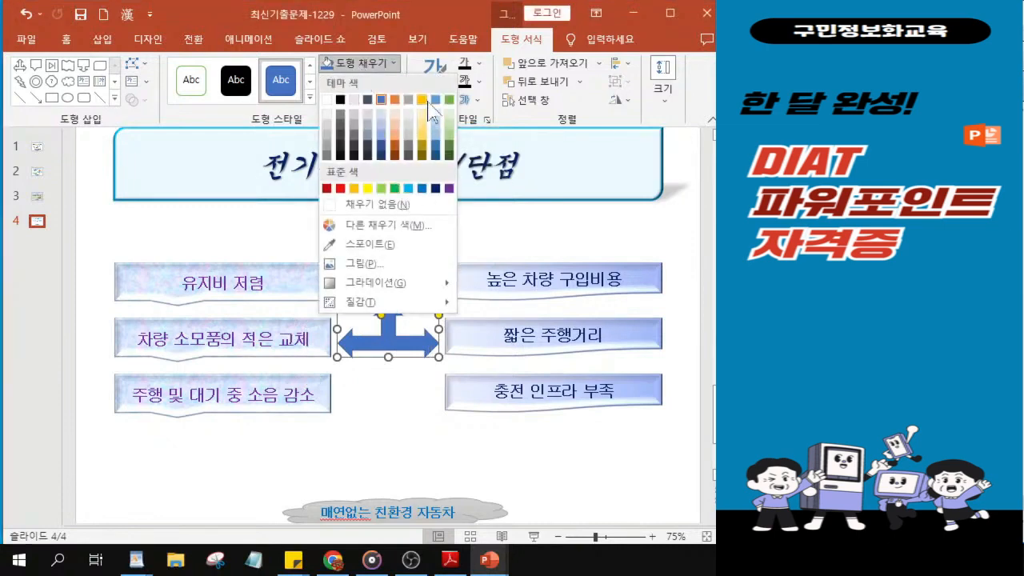
{"action": "left_click", "coordinate": [395, 189]}
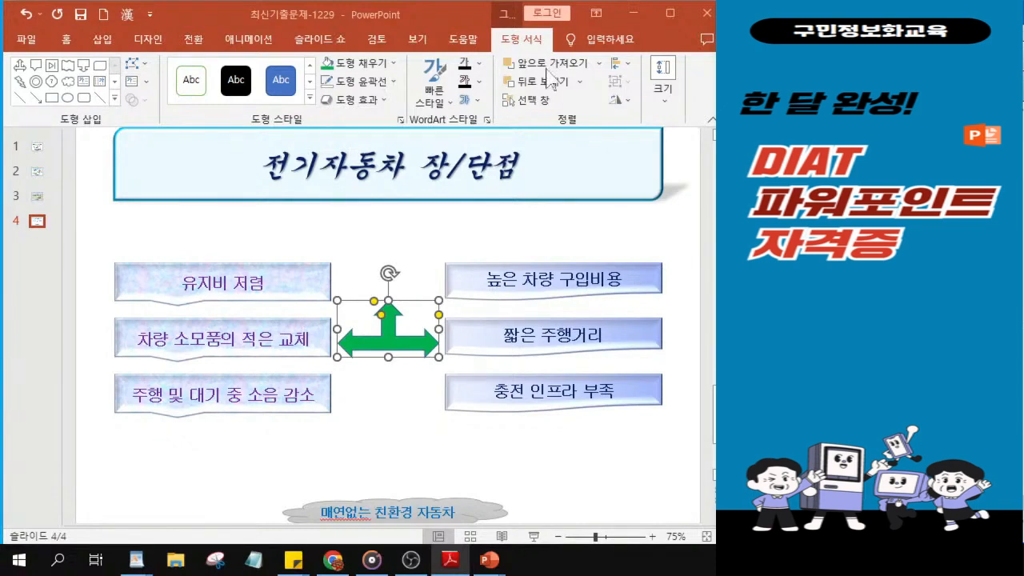
{"action": "left_click", "coordinate": [357, 64]}
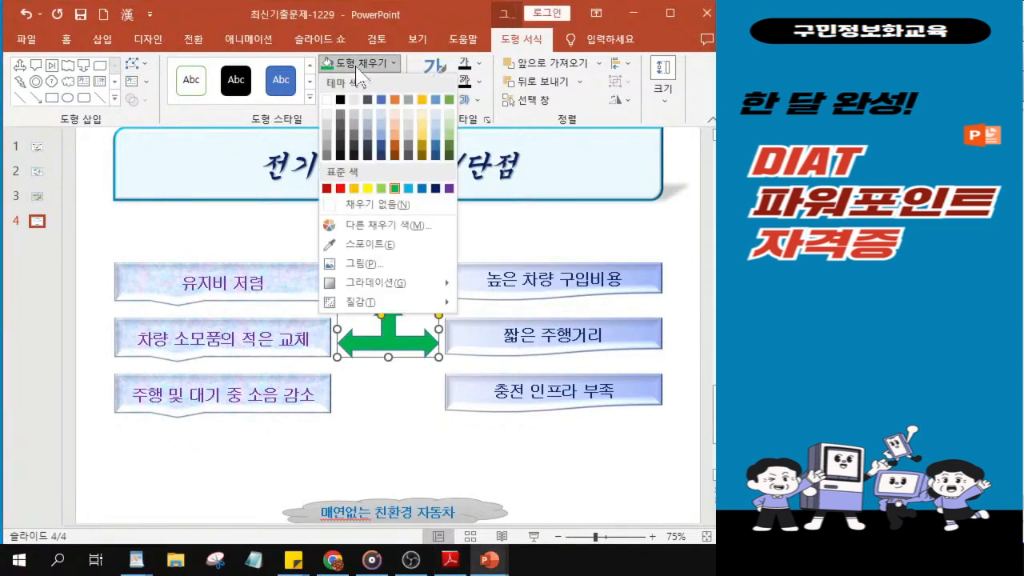
{"action": "mouse_move", "coordinate": [402, 290]}
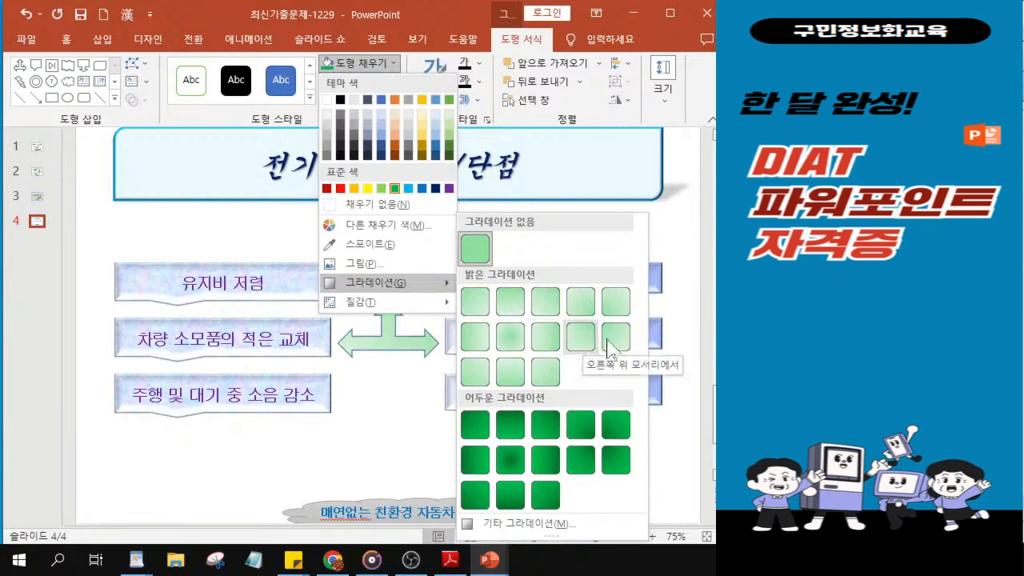
{"action": "left_click", "coordinate": [509, 382]}
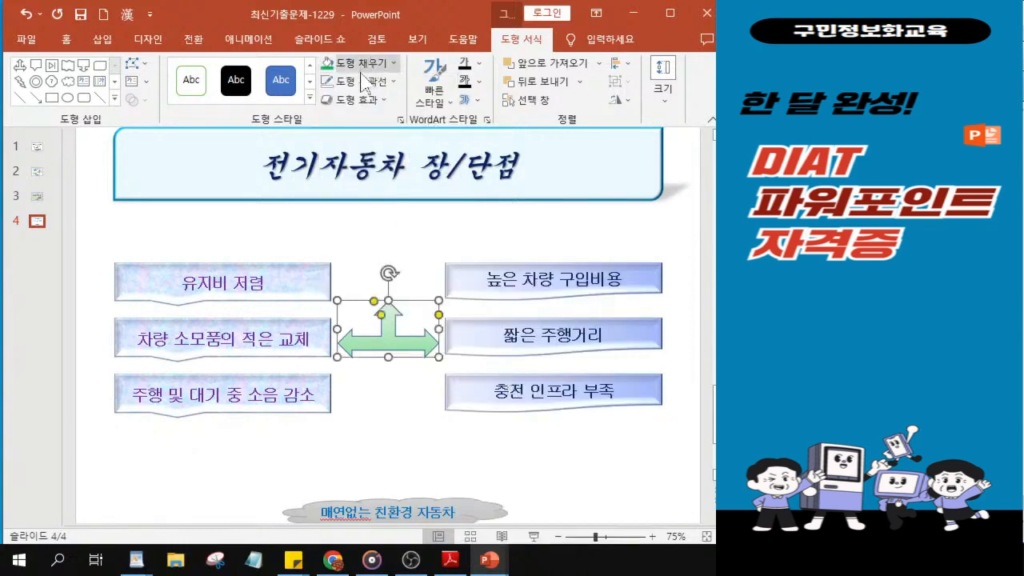
- Remove the three-way arrow's outline and apply the first preset reflection variation to it
{"action": "left_click", "coordinate": [357, 83]}
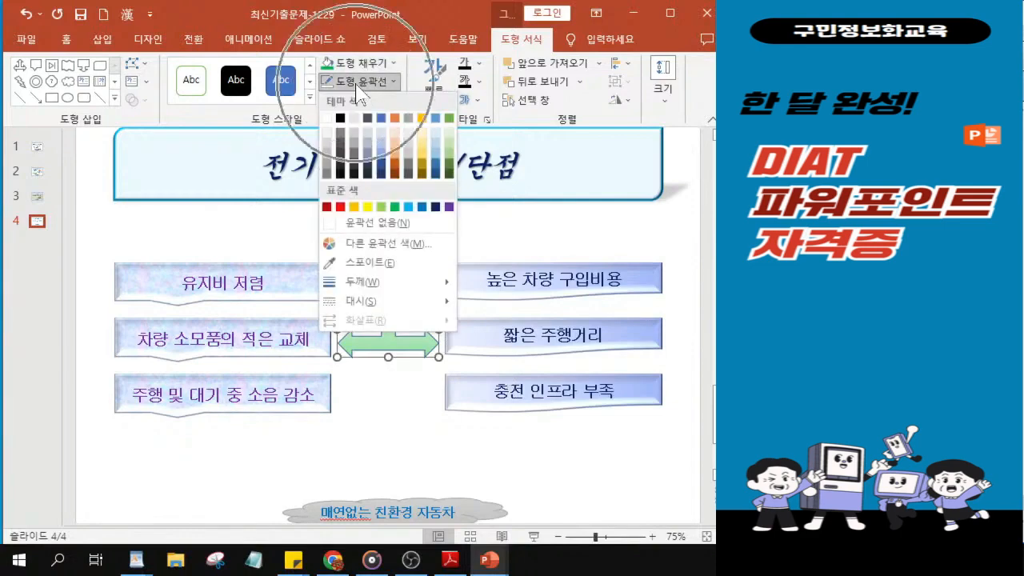
{"action": "left_click", "coordinate": [364, 226]}
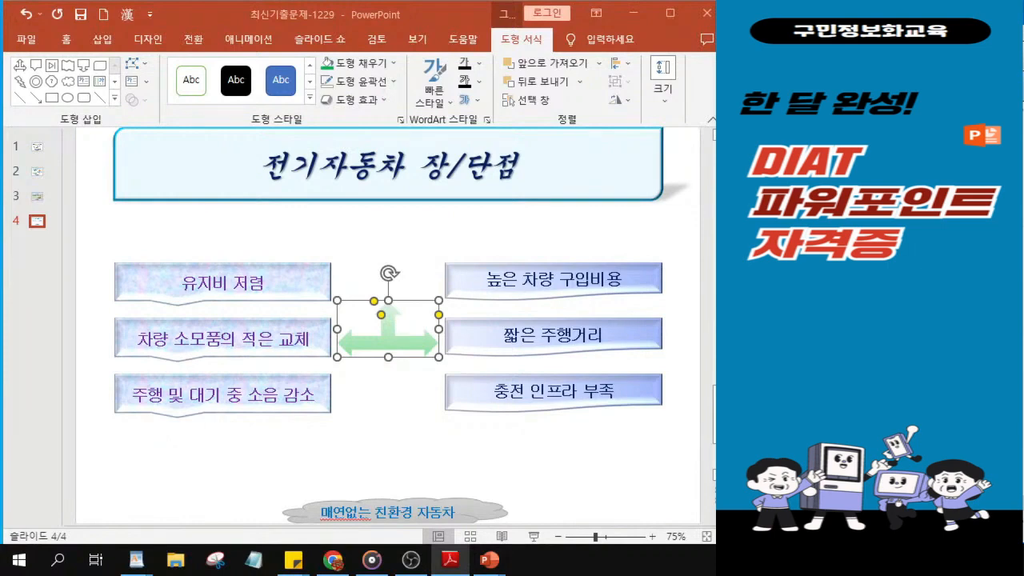
{"action": "left_click", "coordinate": [354, 100]}
{"action": "mouse_move", "coordinate": [378, 220]}
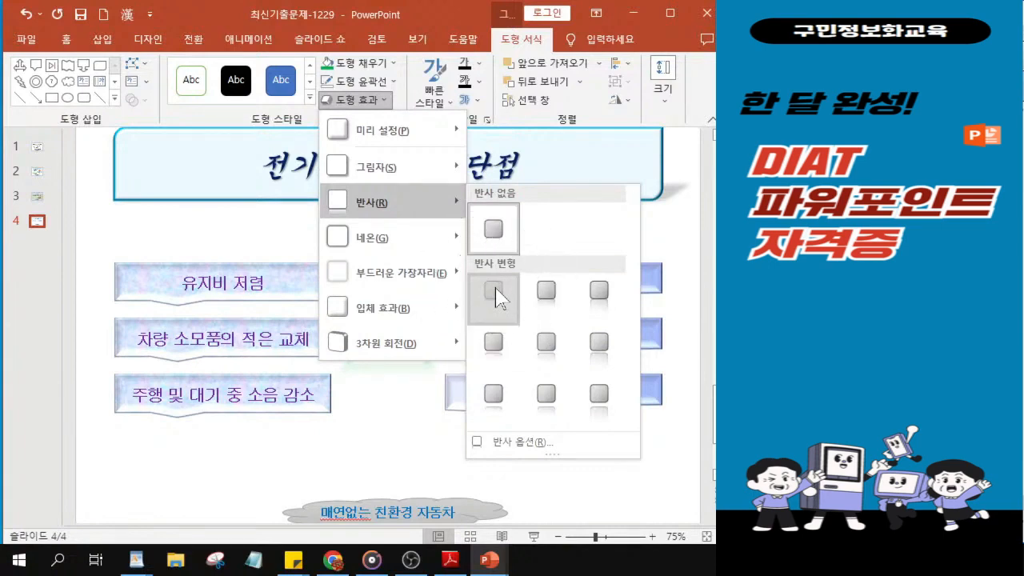
{"action": "left_click", "coordinate": [495, 295]}
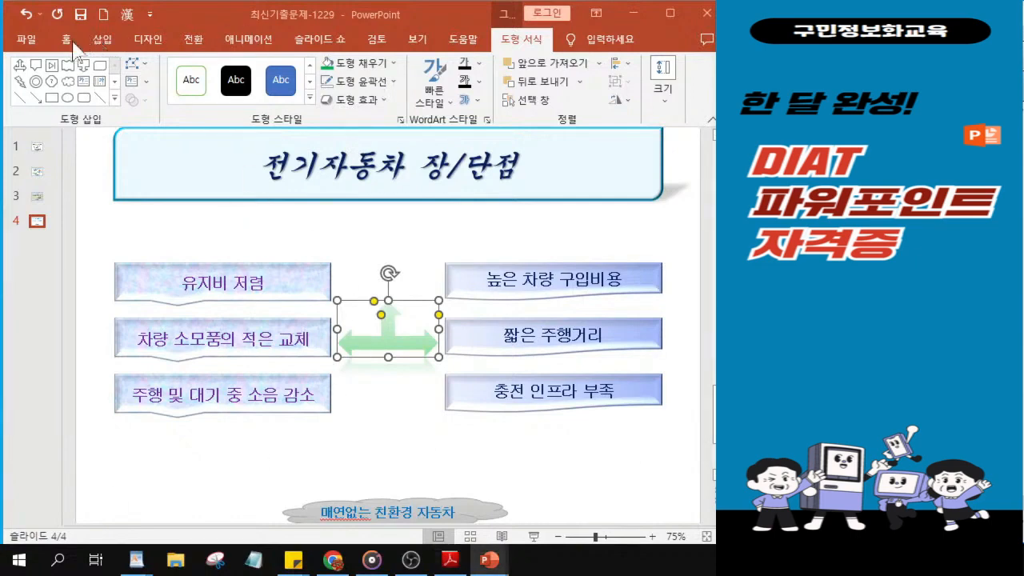
- Draw a plaque shape about as wide as the three-way arrow, between that arrow and the cloud caption
{"action": "left_click", "coordinate": [534, 51]}
{"action": "left_click", "coordinate": [117, 109]}
{"action": "left_click", "coordinate": [116, 103]}
{"action": "left_click", "coordinate": [115, 101]}
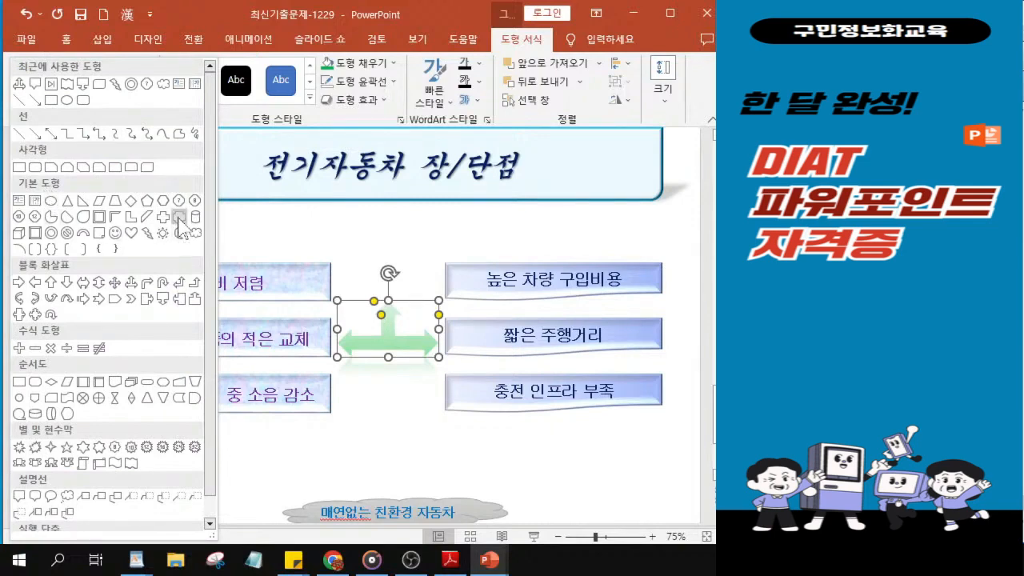
{"action": "key", "text": "ctrl"}
{"action": "key", "text": "ctrl"}
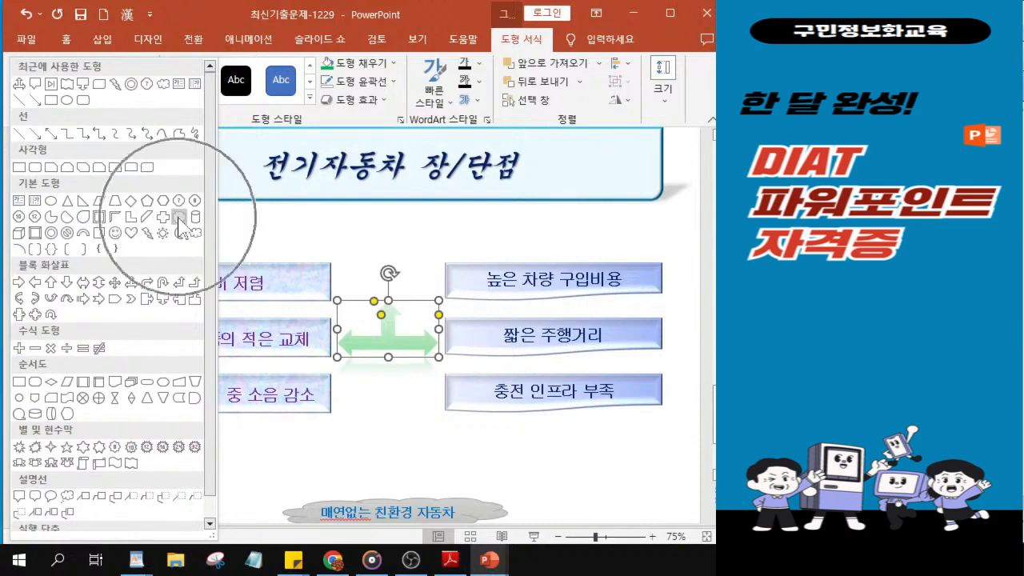
{"action": "key", "text": "ctrl"}
{"action": "key", "text": "ctrl"}
{"action": "key", "text": "ctrl"}
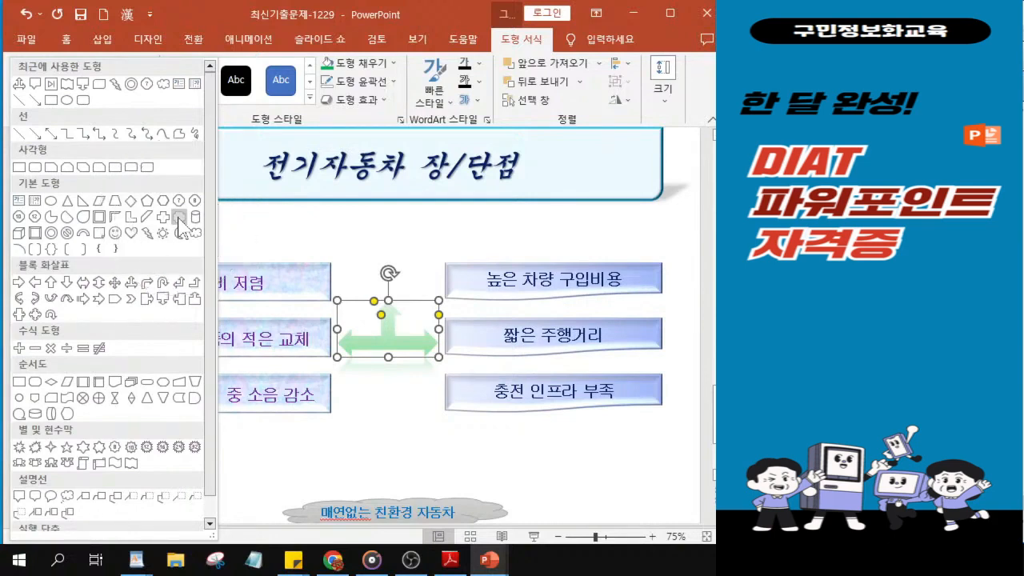
{"action": "key", "text": "ctrl"}
{"action": "left_click", "coordinate": [178, 217]}
{"action": "key", "text": "ctrl"}
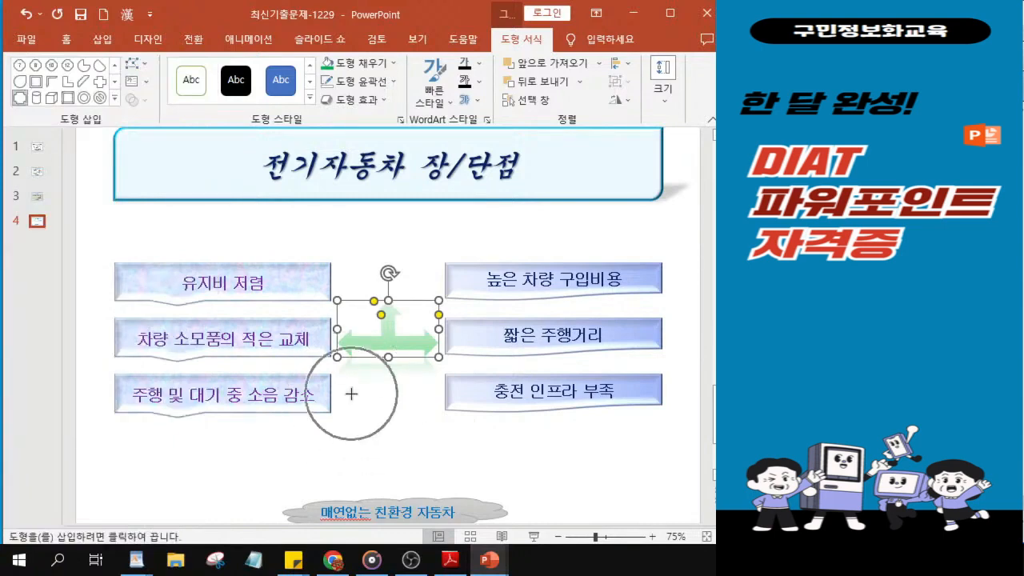
{"action": "key", "text": "ctrl"}
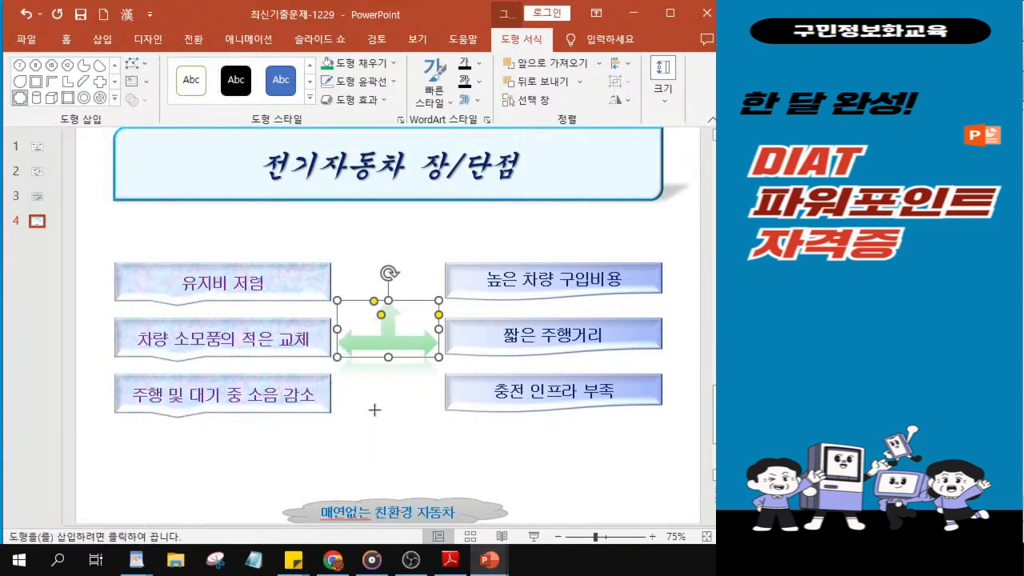
{"action": "key", "text": "ctrl"}
{"action": "left_click_drag", "start_coordinate": [338, 393], "coordinate": [438, 492]}
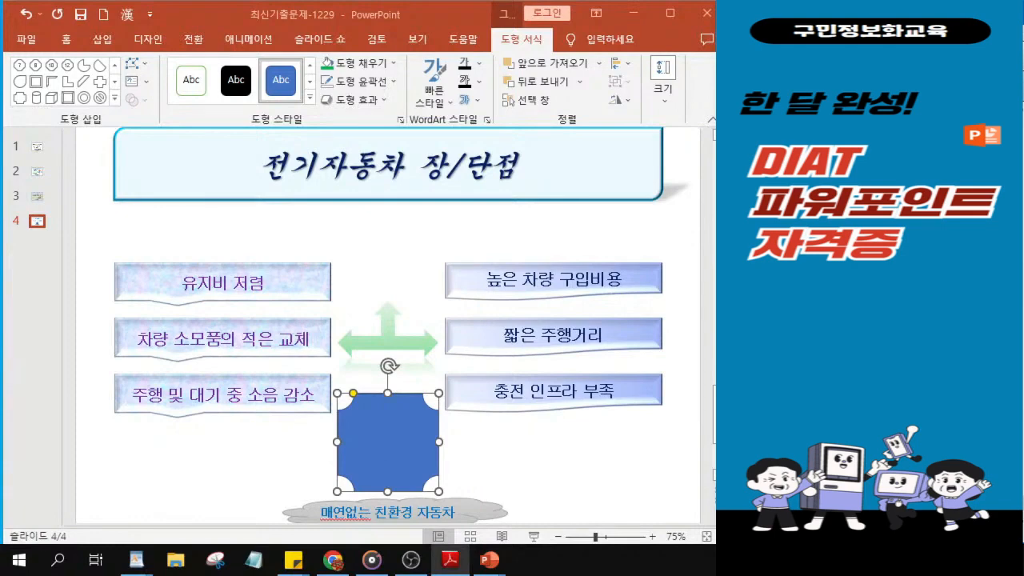
- Fill the plaque shape with the picture file 그림3 from the exam folder
{"action": "left_click", "coordinate": [384, 64]}
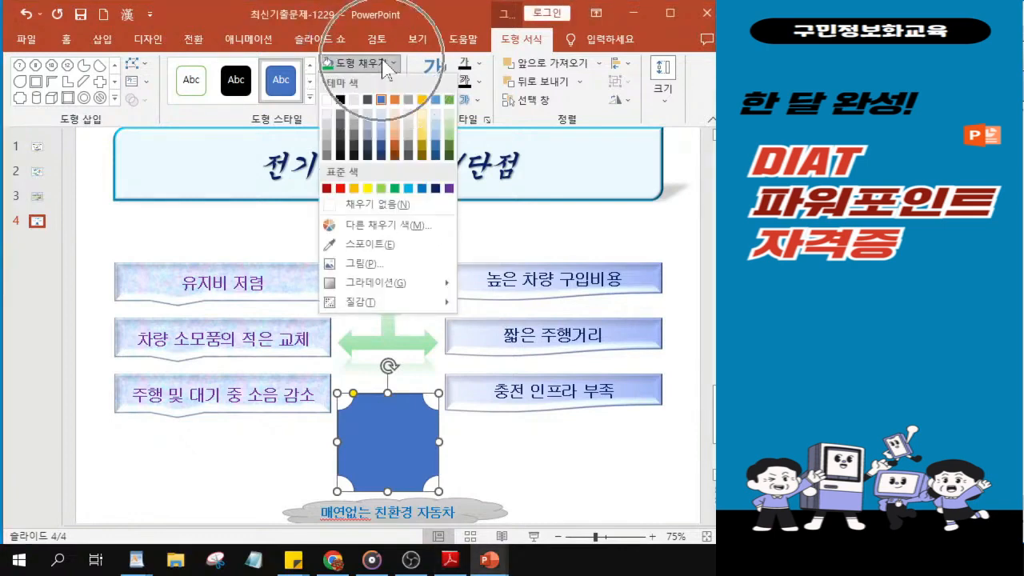
{"action": "left_click", "coordinate": [360, 269]}
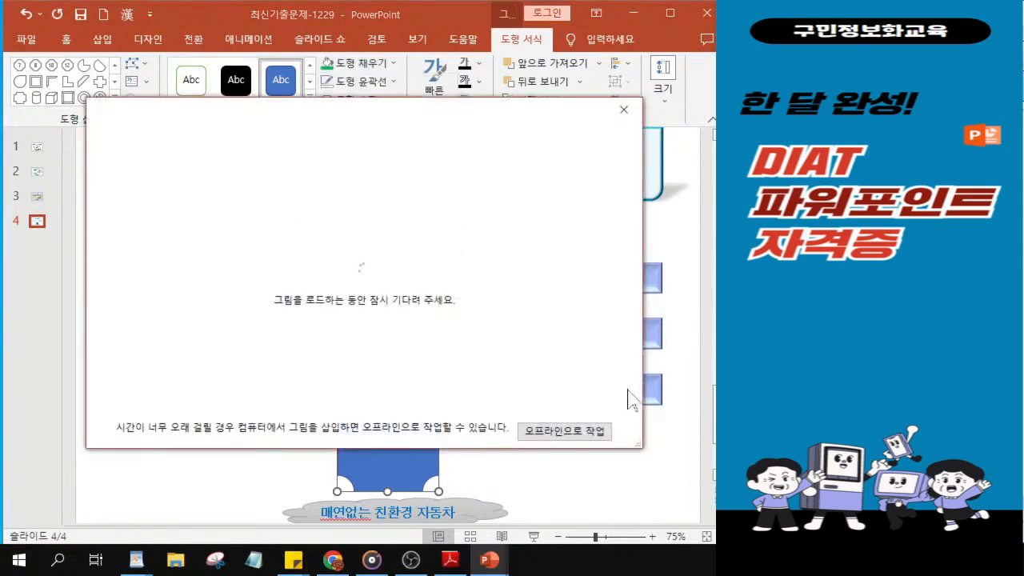
{"action": "left_click", "coordinate": [253, 193]}
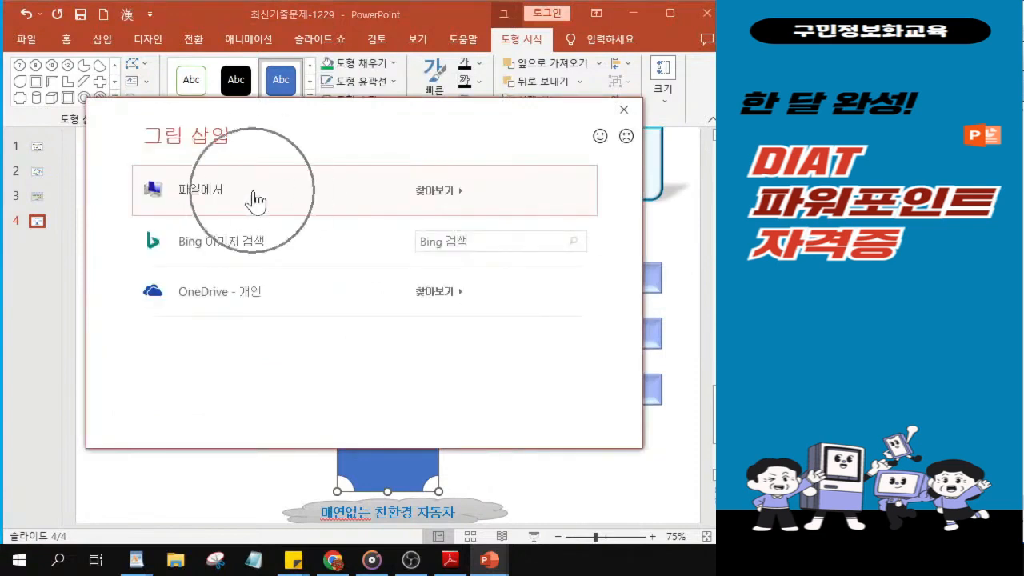
{"action": "left_click", "coordinate": [254, 200]}
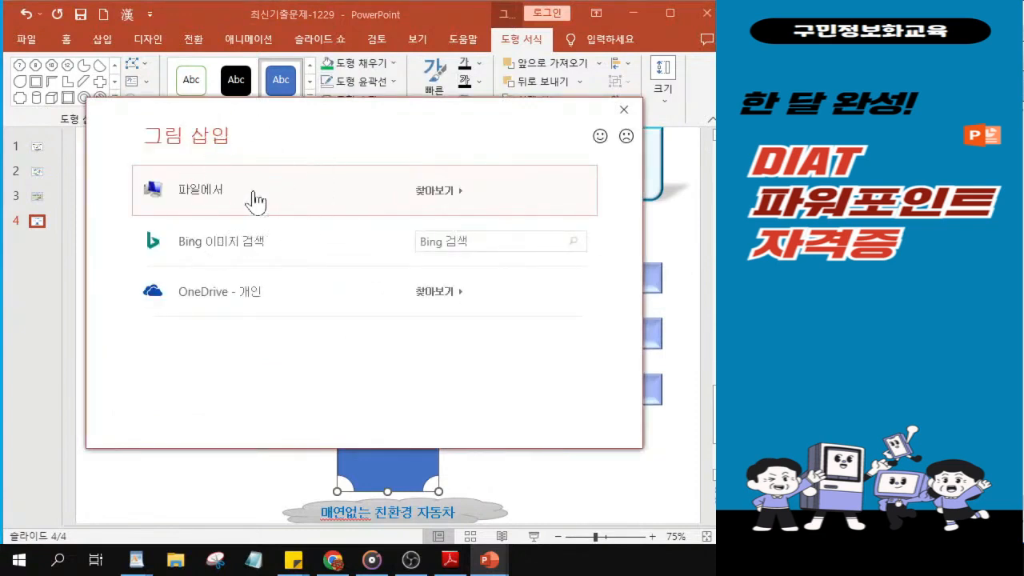
{"action": "left_click", "coordinate": [254, 202]}
{"action": "left_click", "coordinate": [254, 202]}
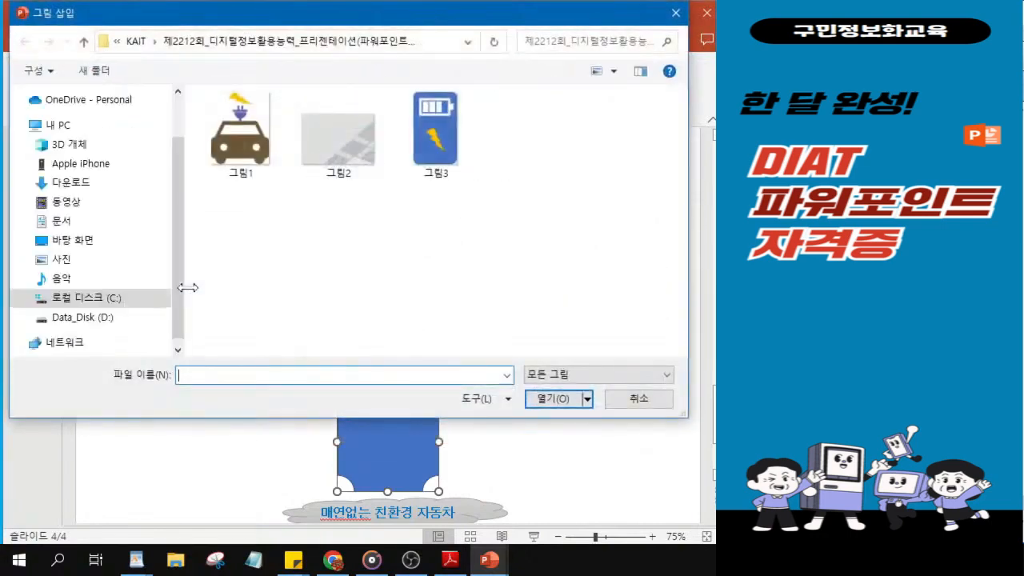
{"action": "left_click", "coordinate": [445, 152]}
{"action": "left_click", "coordinate": [549, 403]}
{"action": "left_click", "coordinate": [547, 403]}
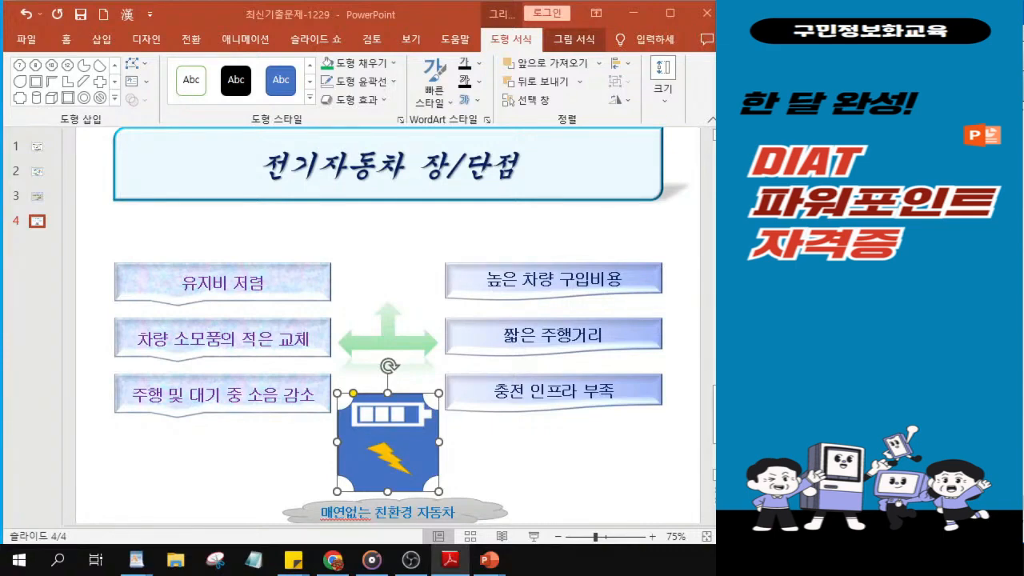
- Give the picture-filled plaque a standard yellow outline with a width of 2 pt
{"action": "left_click", "coordinate": [367, 82]}
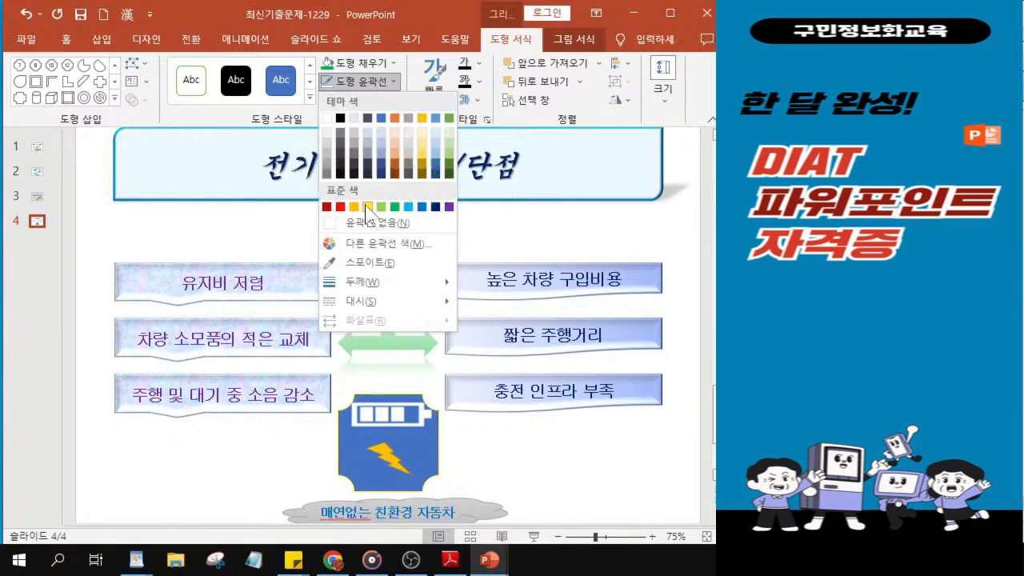
{"action": "left_click", "coordinate": [367, 208]}
{"action": "left_click", "coordinate": [366, 83]}
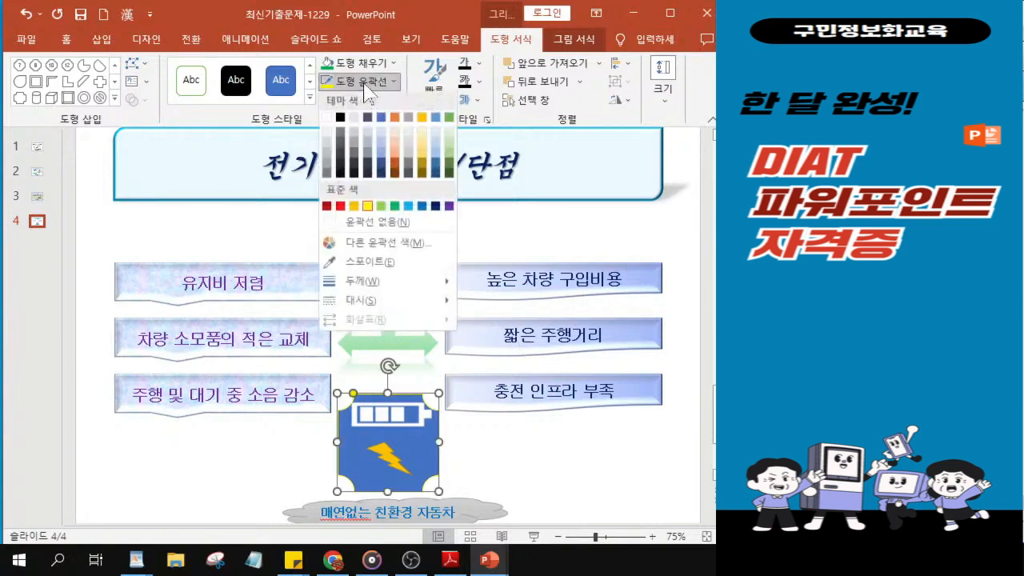
{"action": "mouse_move", "coordinate": [396, 288]}
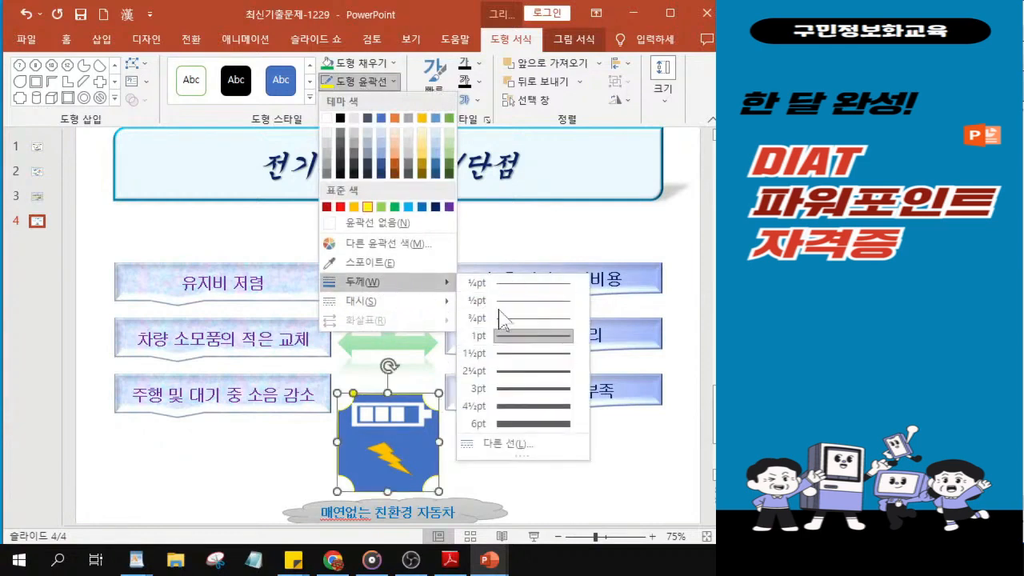
{"action": "key", "text": "ctrl"}
{"action": "key", "text": "ctrl"}
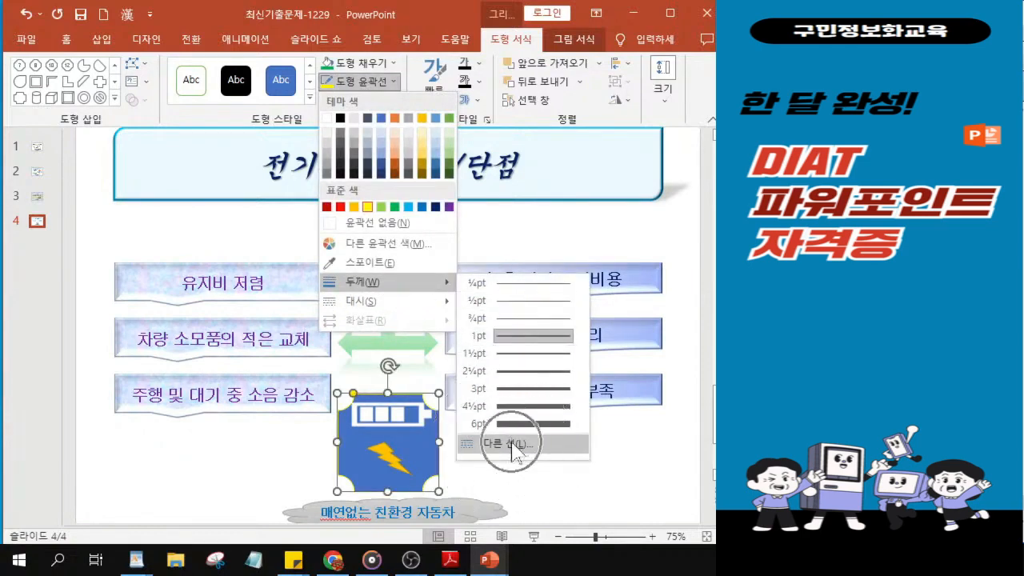
{"action": "key", "text": "ctrl"}
{"action": "key", "text": "ctrl"}
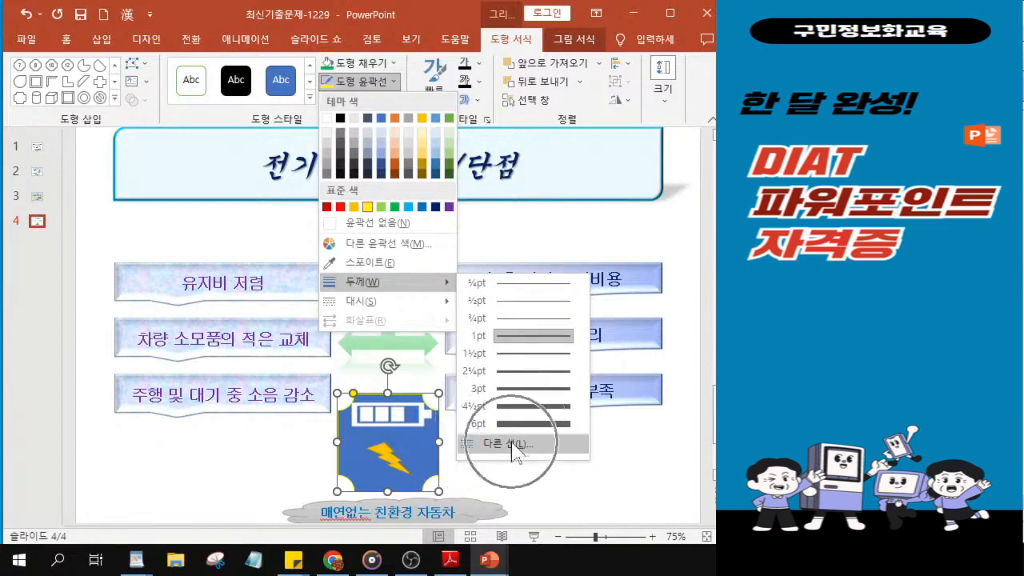
{"action": "left_click", "coordinate": [516, 445]}
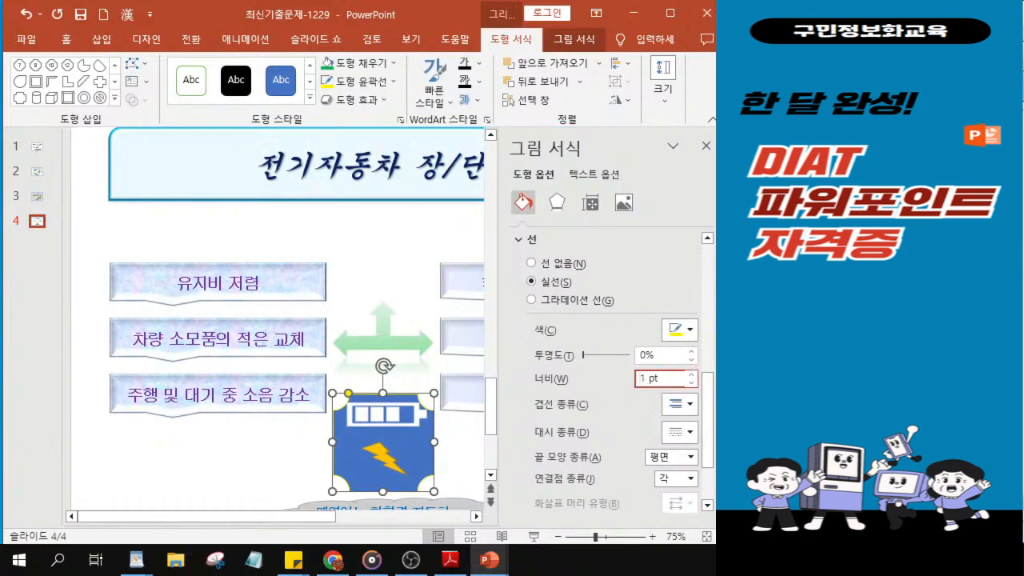
{"action": "key", "text": "BackSpace"}
{"action": "type", "text": "2"}
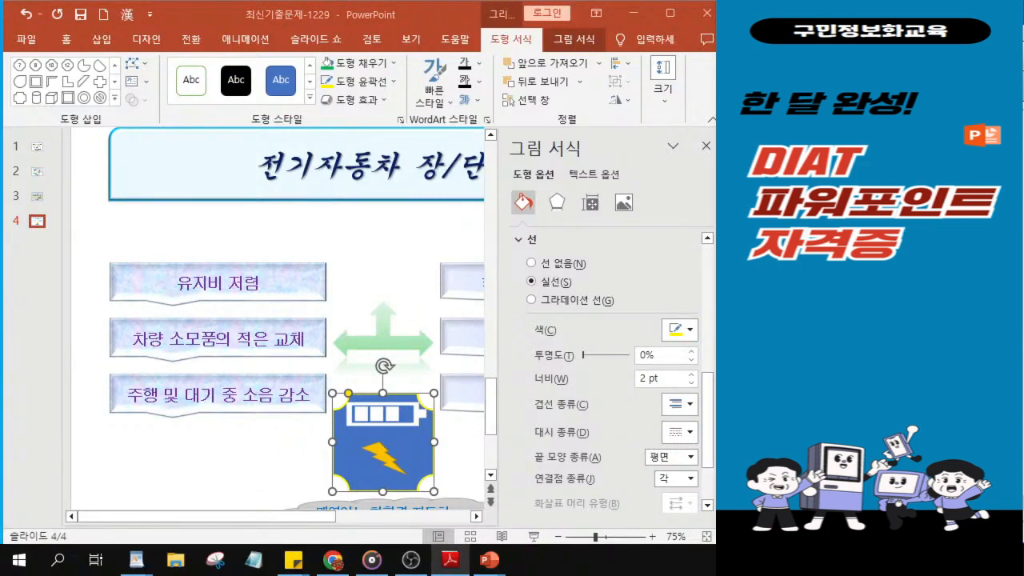
- Apply the outer shadow preset offset straight downward to the picture-filled plaque and close the formatting pane
{"action": "left_click", "coordinate": [557, 204]}
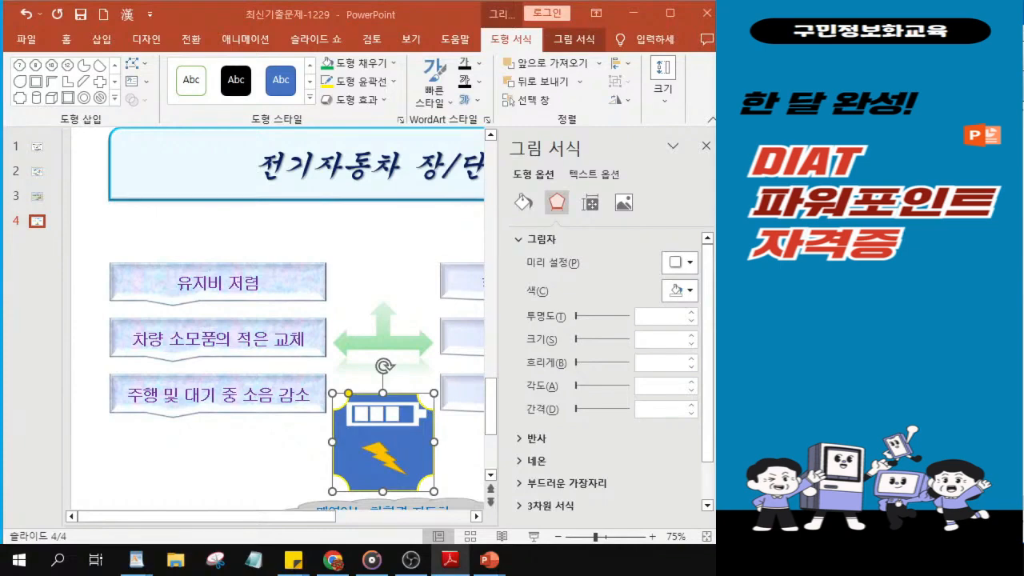
{"action": "left_click", "coordinate": [677, 264]}
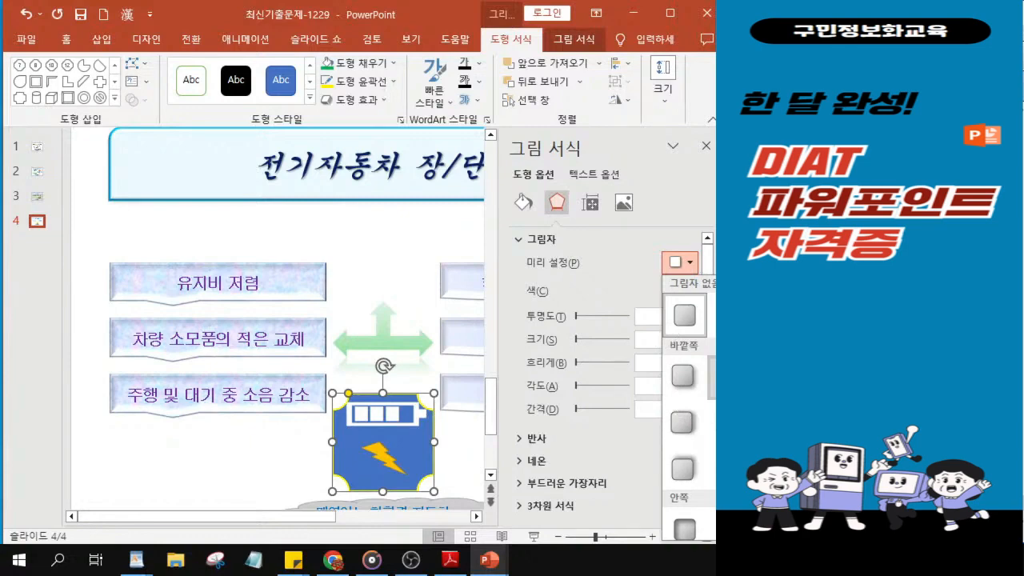
{"action": "left_click", "coordinate": [712, 376]}
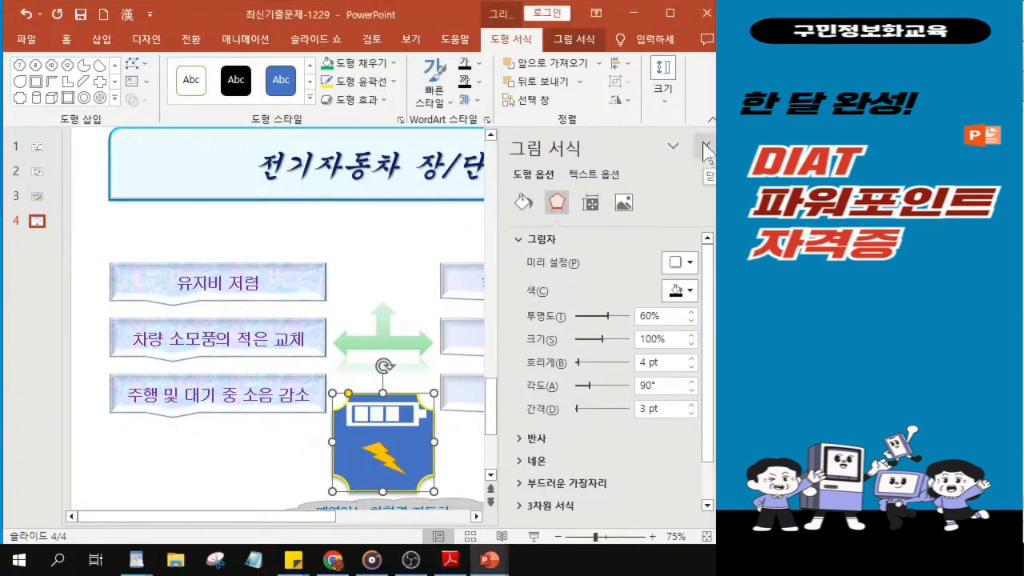
{"action": "left_click", "coordinate": [705, 147]}
- Insert a WordArt object in the orange fill and orange outline style on slide 4
{"action": "left_click", "coordinate": [100, 40]}
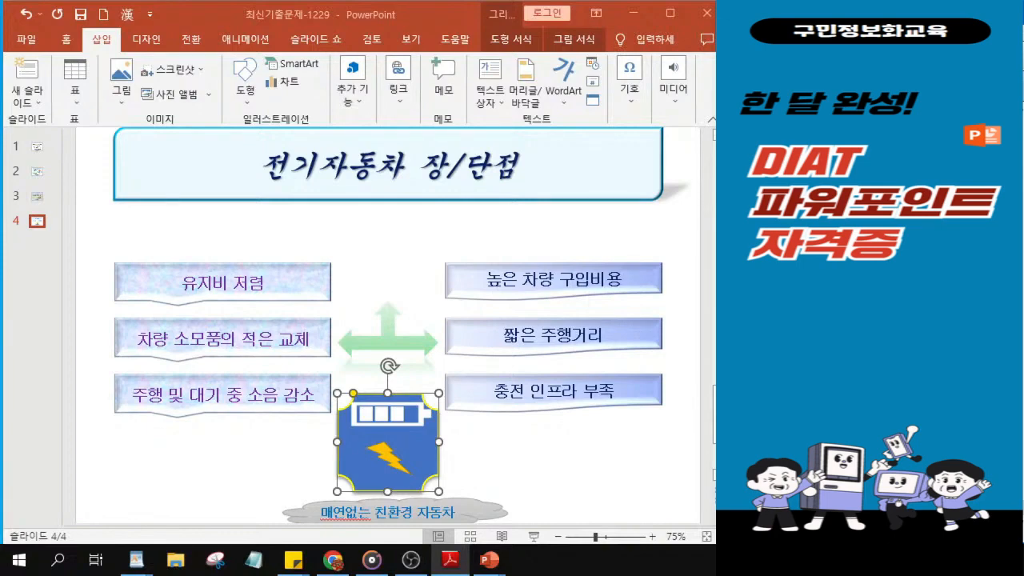
{"action": "left_click", "coordinate": [561, 104]}
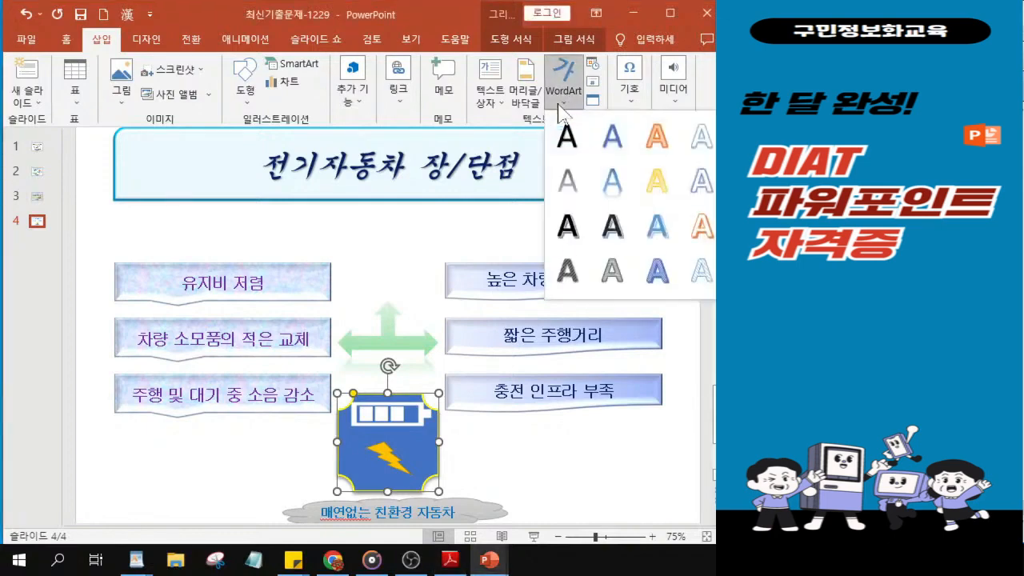
{"action": "left_click", "coordinate": [569, 99]}
{"action": "left_click", "coordinate": [566, 100]}
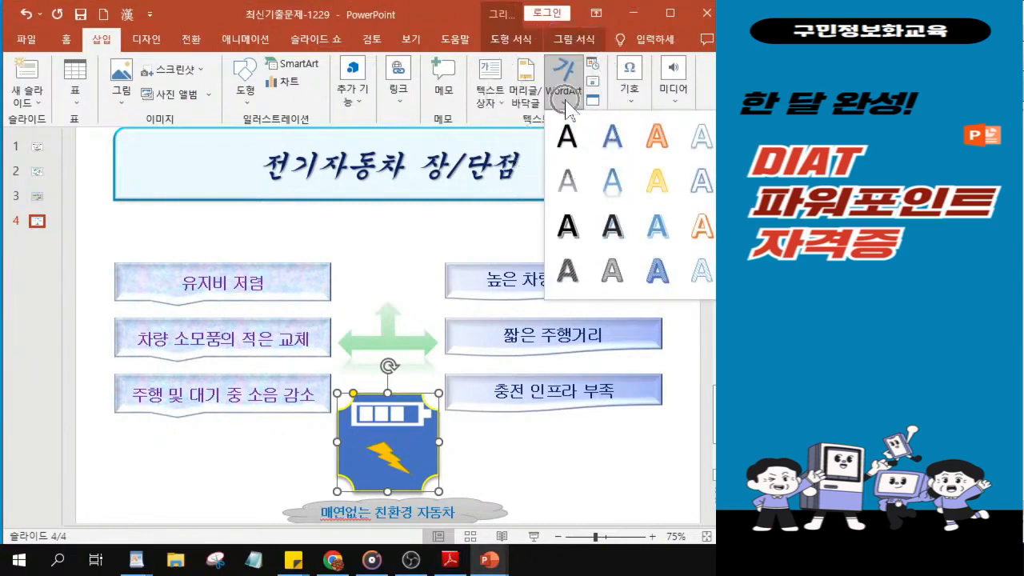
{"action": "left_click", "coordinate": [664, 142]}
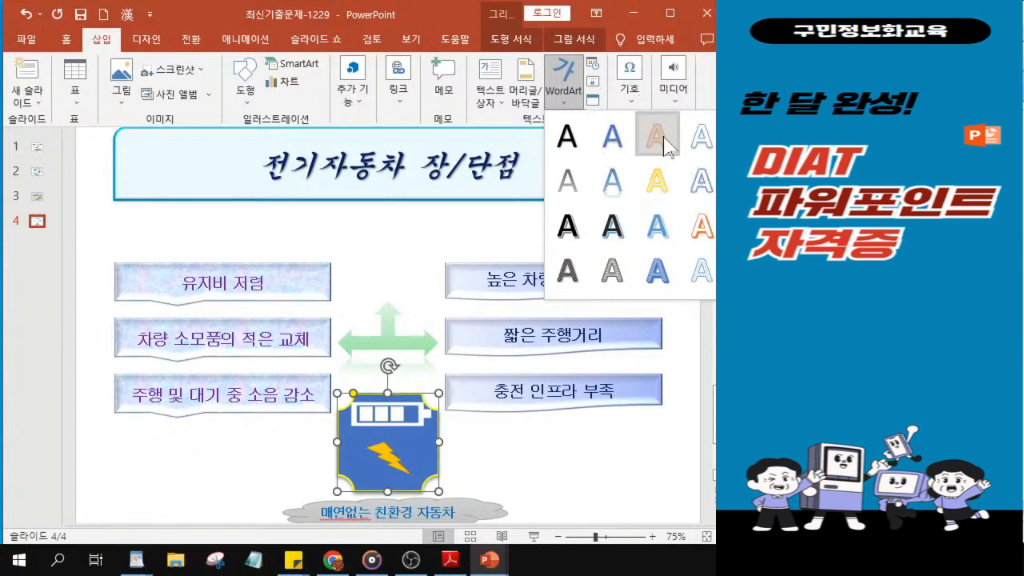
{"action": "left_click", "coordinate": [662, 141]}
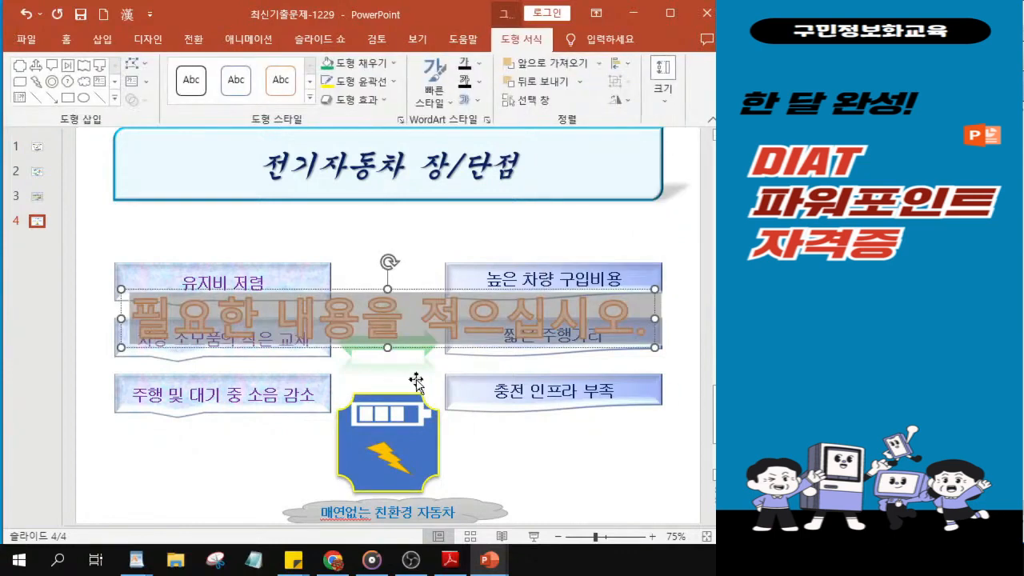
- Replace the WordArt placeholder text with 미래는 전기자동차의 시대
{"action": "type", "text": "미래는"}
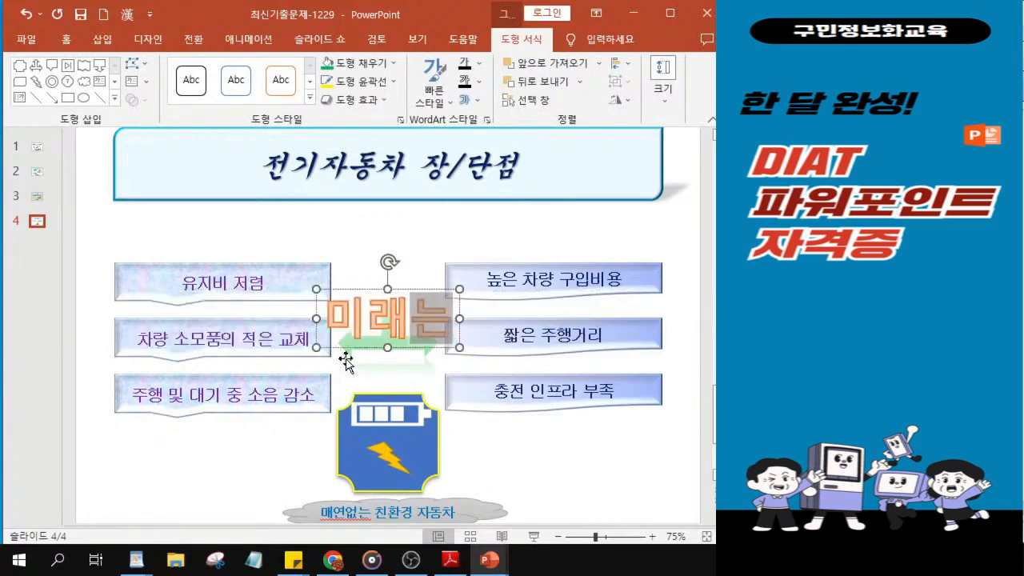
{"action": "type", "text": " 전기"}
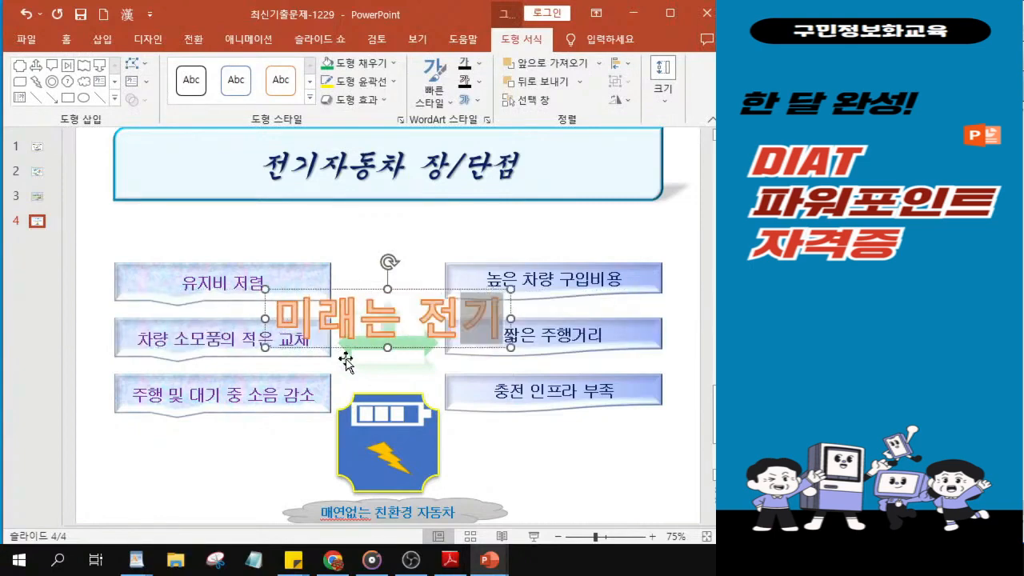
{"action": "type", "text": "자동차"}
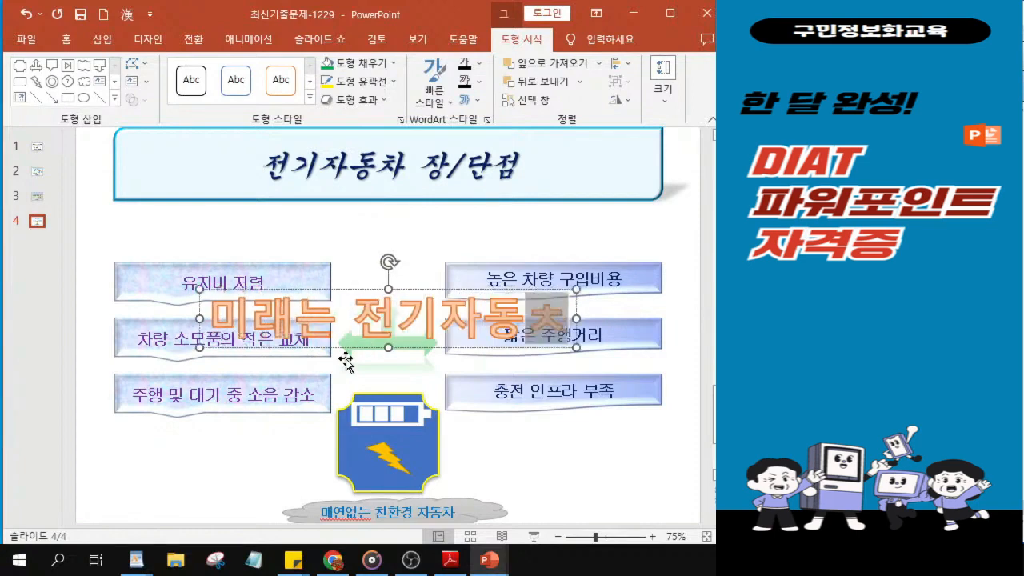
{"action": "type", "text": "의 시대"}
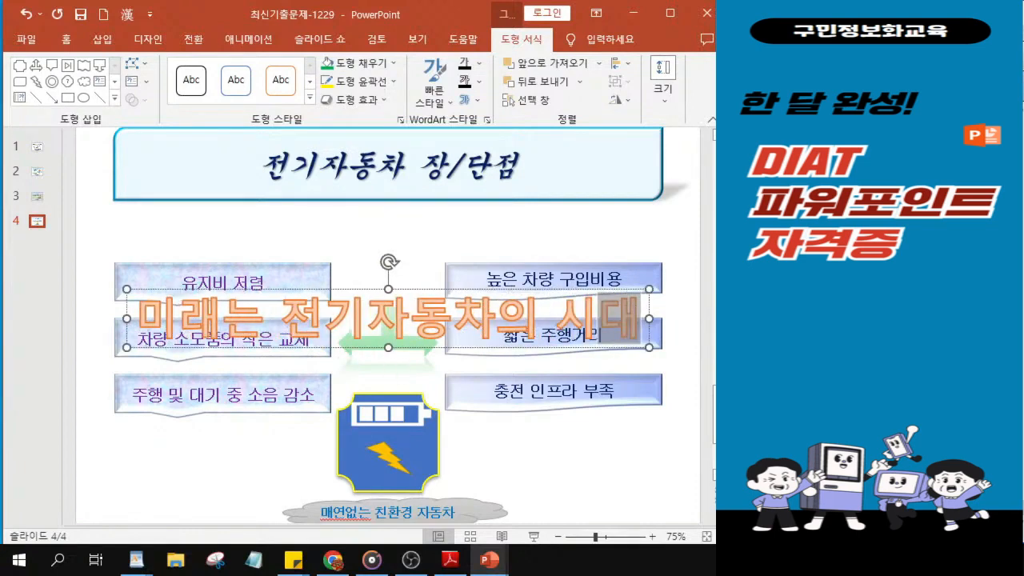
- Move the WordArt up between the slide title and the callouts, keeping it horizontally centred on the slide
{"action": "key", "text": "alt+Tab"}
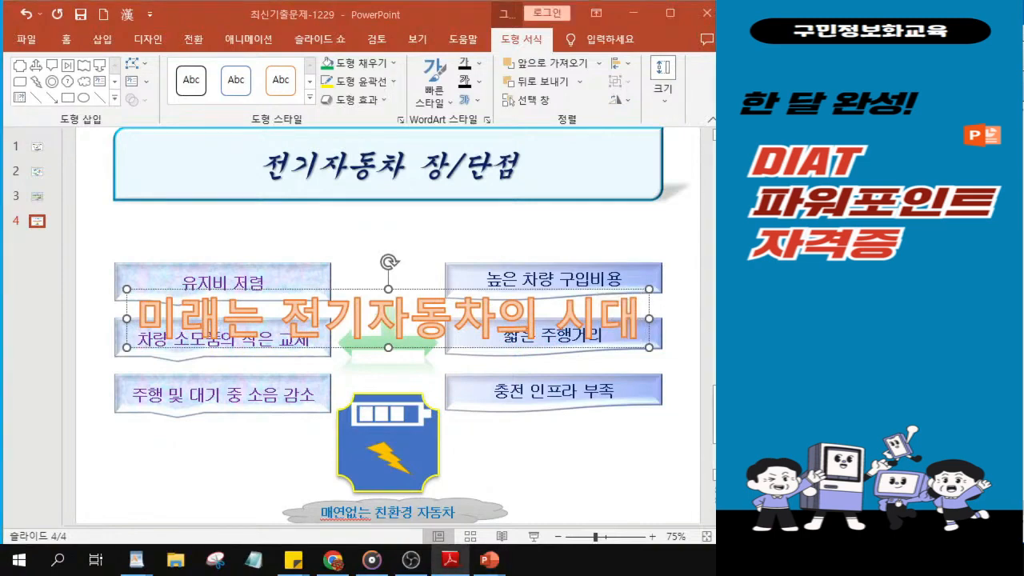
{"action": "left_click", "coordinate": [356, 348]}
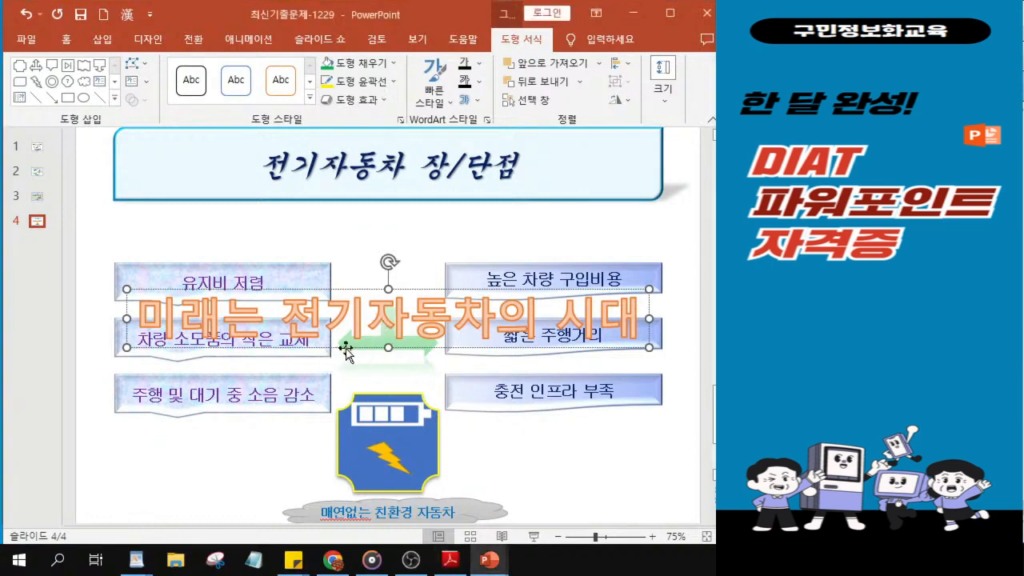
{"action": "left_click_drag", "start_coordinate": [342, 349], "coordinate": [352, 265]}
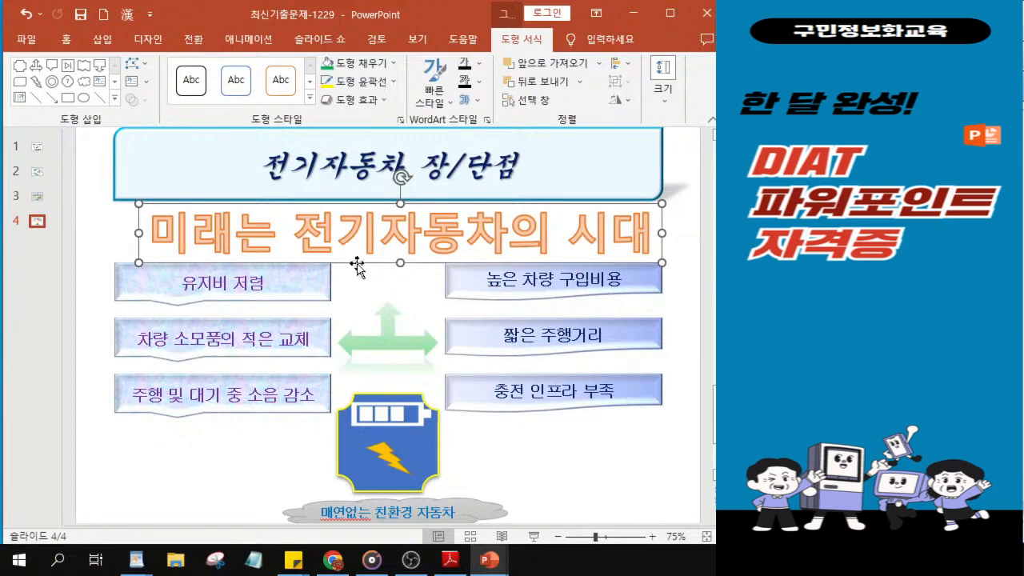
{"action": "mouse_move", "coordinate": [354, 264]}
{"action": "left_mouse_down"}
{"action": "mouse_move", "coordinate": [347, 270]}
{"action": "mouse_move", "coordinate": [355, 260]}
{"action": "left_mouse_up"}
{"action": "key", "text": "ctrl"}
{"action": "key", "text": "ctrl"}
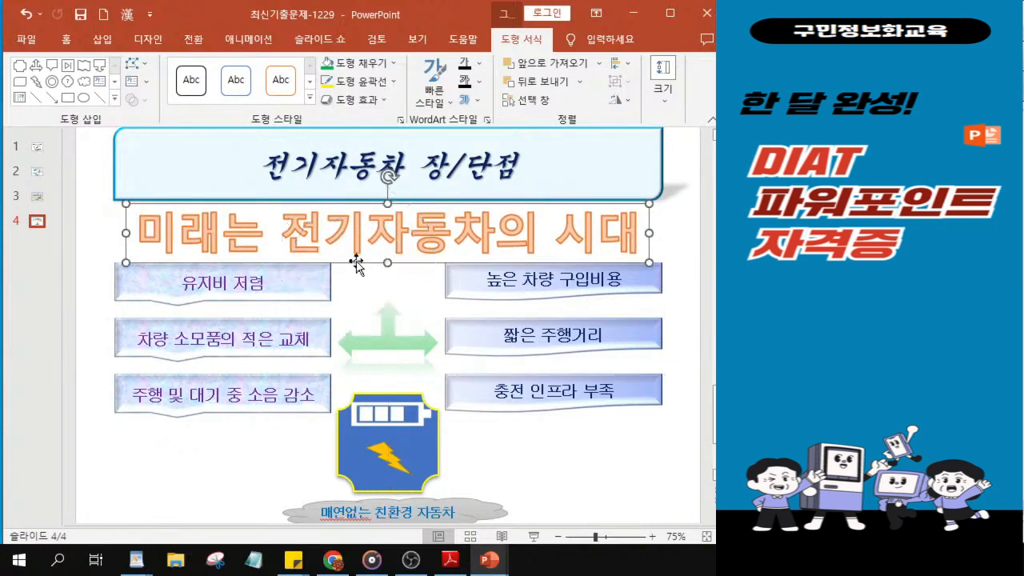
{"action": "key", "text": "ctrl"}
{"action": "key", "text": "ctrl"}
{"action": "key", "text": "ctrl"}
{"action": "key", "text": "ctrl"}
{"action": "key", "text": "ctrl"}
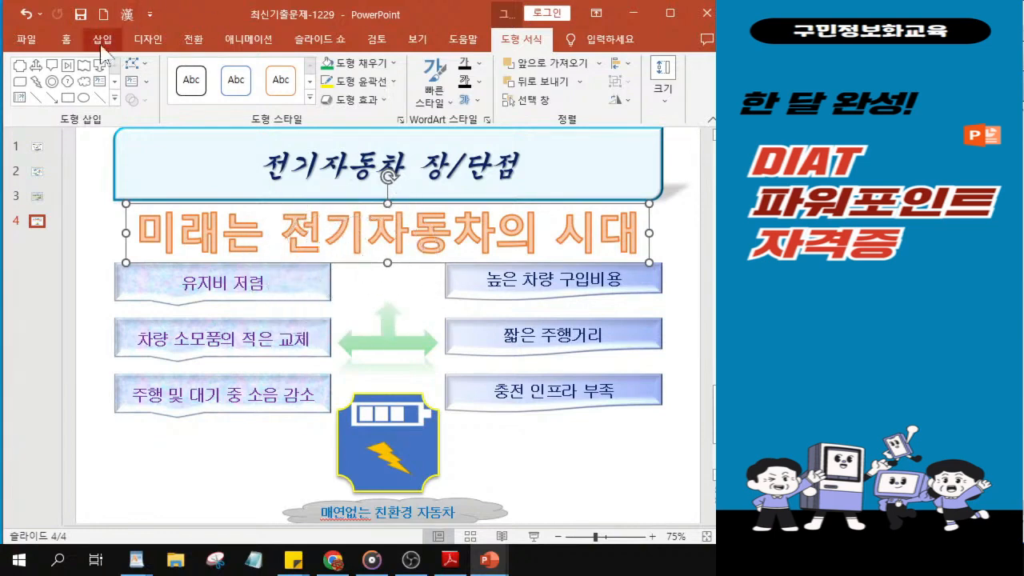
- Set the WordArt font to 궁서체 at size 30 and move it down slightly into the gap between title and callouts
{"action": "left_click", "coordinate": [67, 39]}
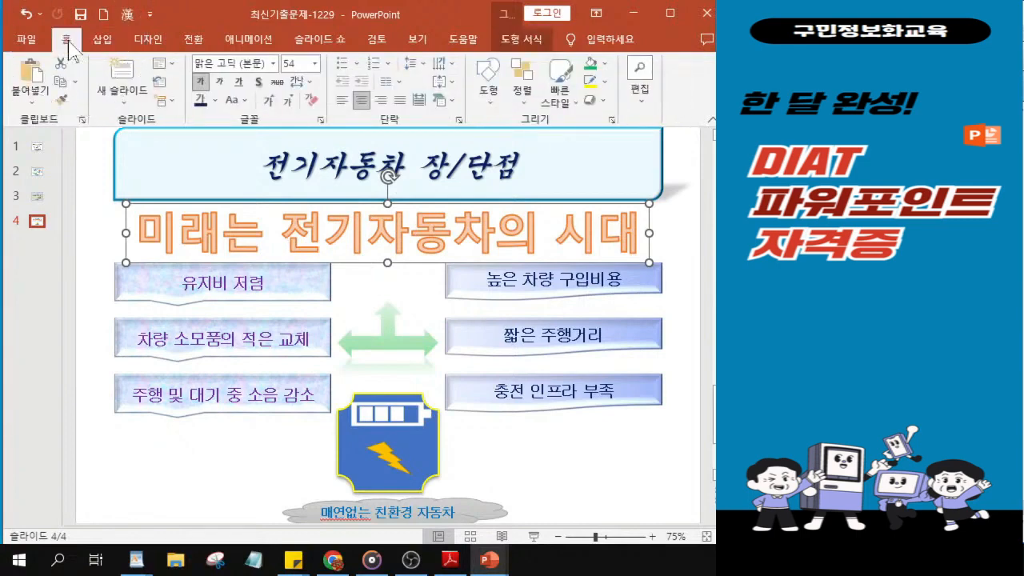
{"action": "left_click", "coordinate": [275, 63]}
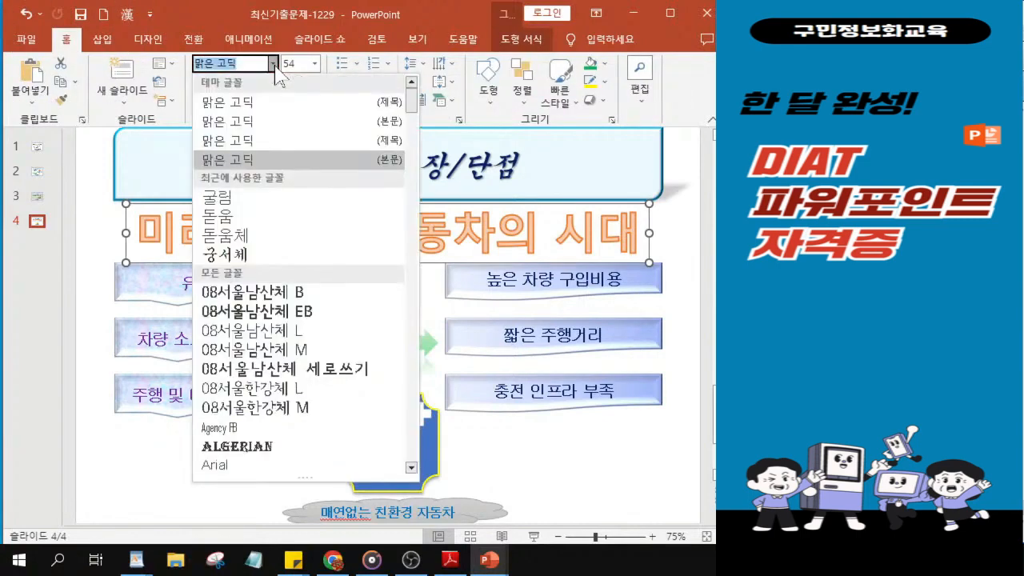
{"action": "left_click", "coordinate": [240, 256]}
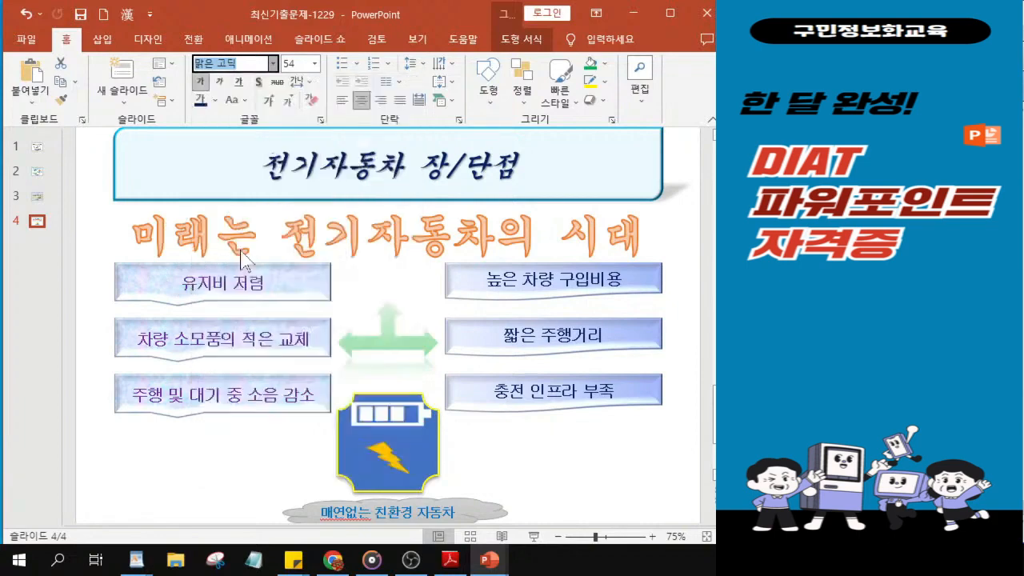
{"action": "left_click", "coordinate": [308, 64]}
{"action": "type", "text": "30"}
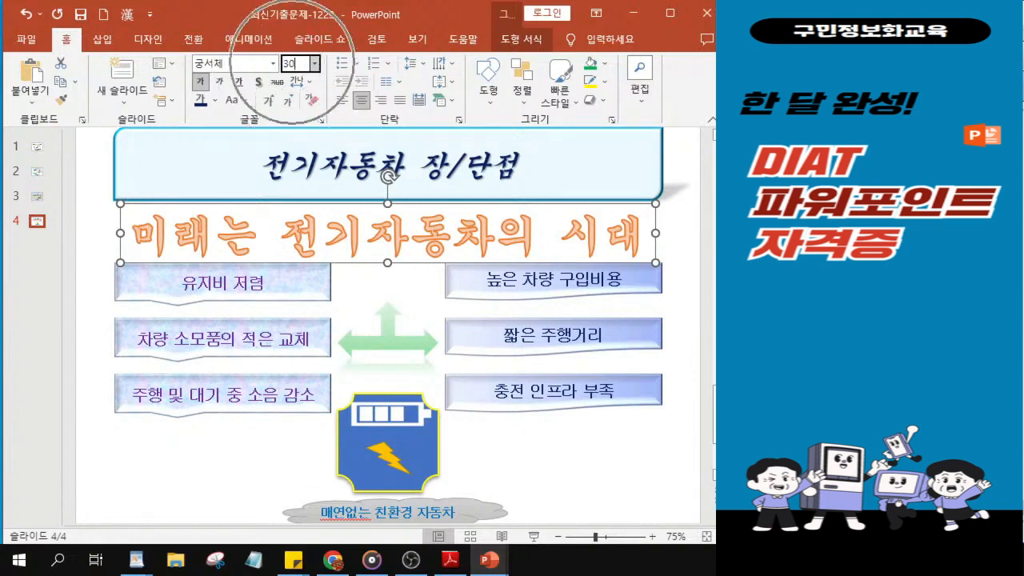
{"action": "key", "text": "Return"}
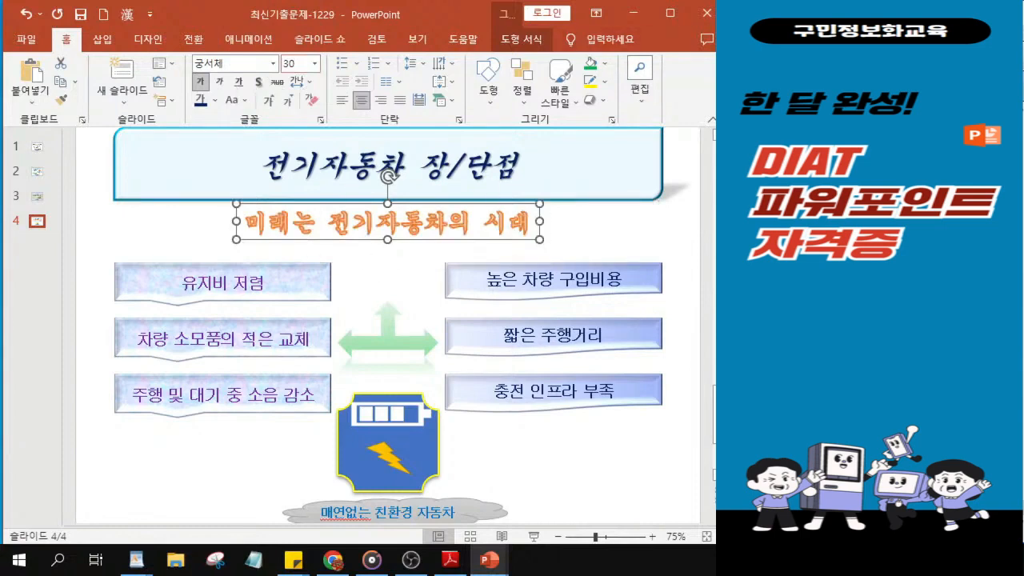
{"action": "left_click_drag", "start_coordinate": [361, 231], "coordinate": [368, 250]}
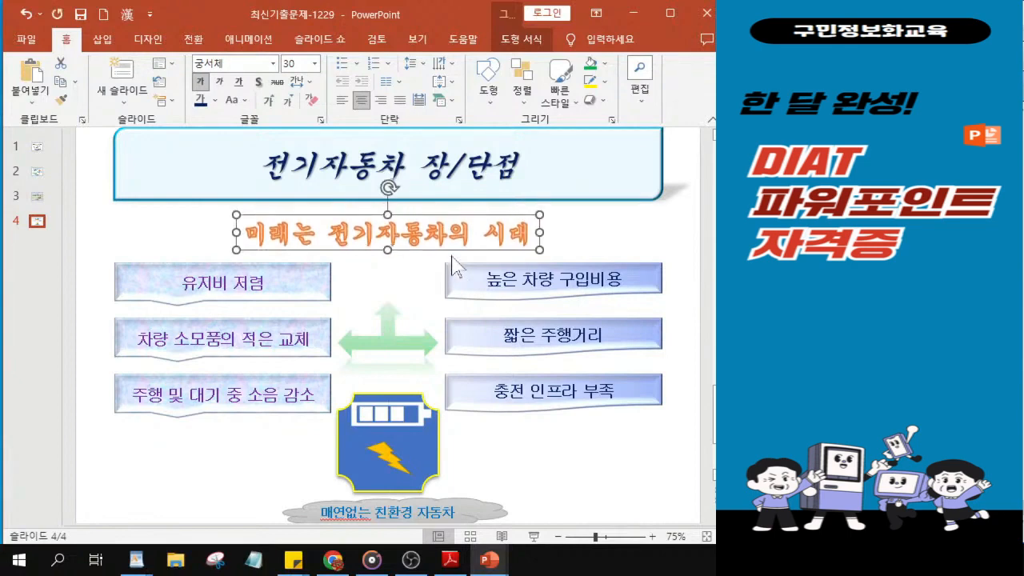